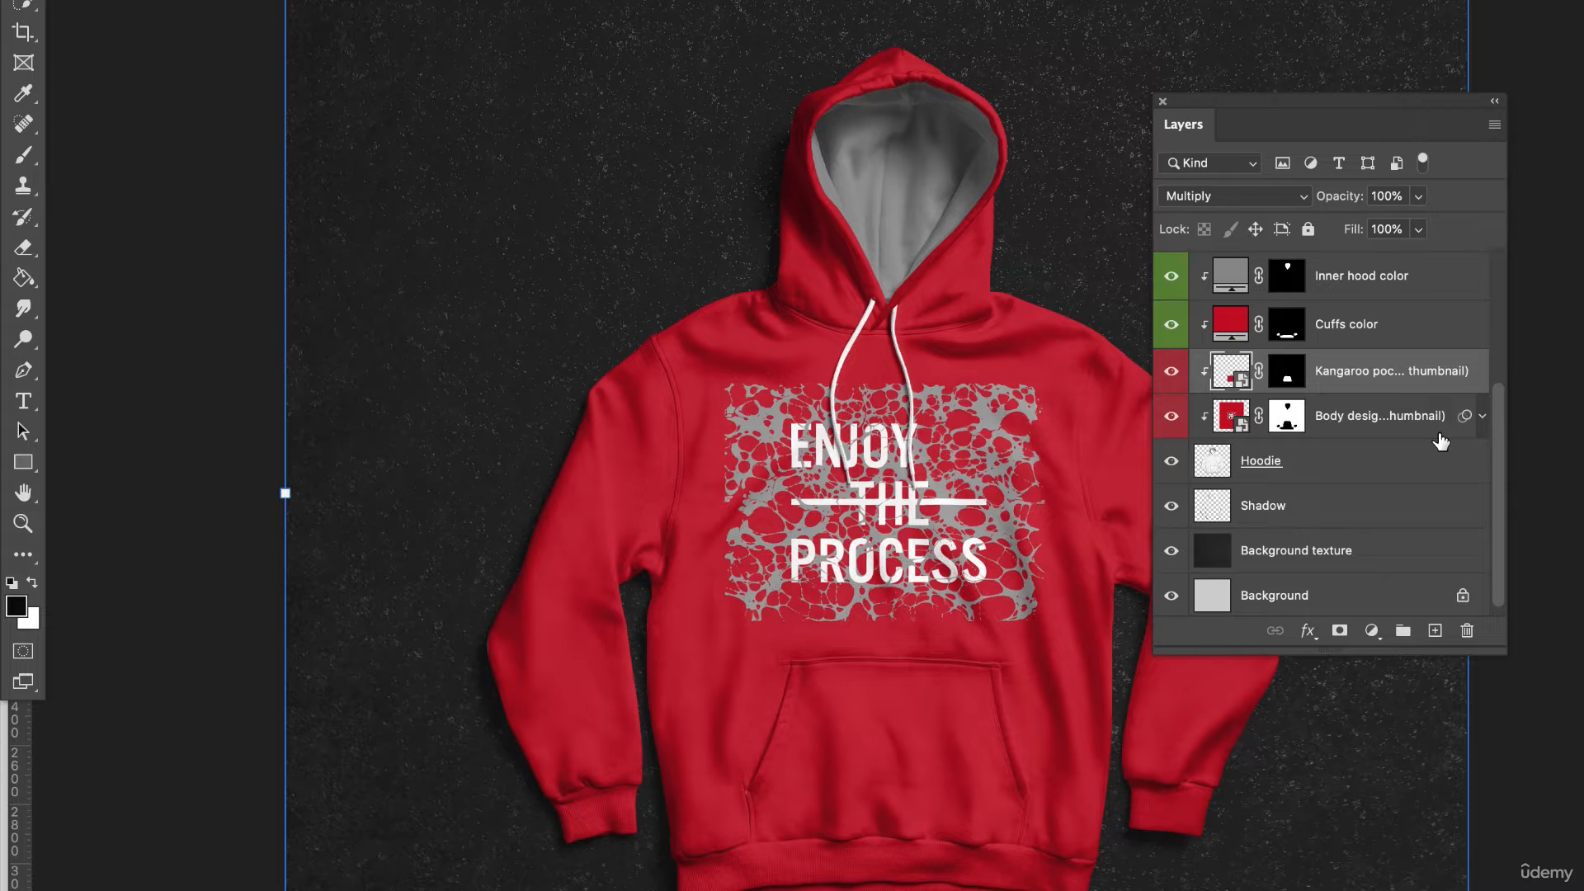
Toggle the Kangaroo pocket and Body design layers off and on to see which hoodie parts they control
key(ctrl+semicolon)
click(1171, 372)
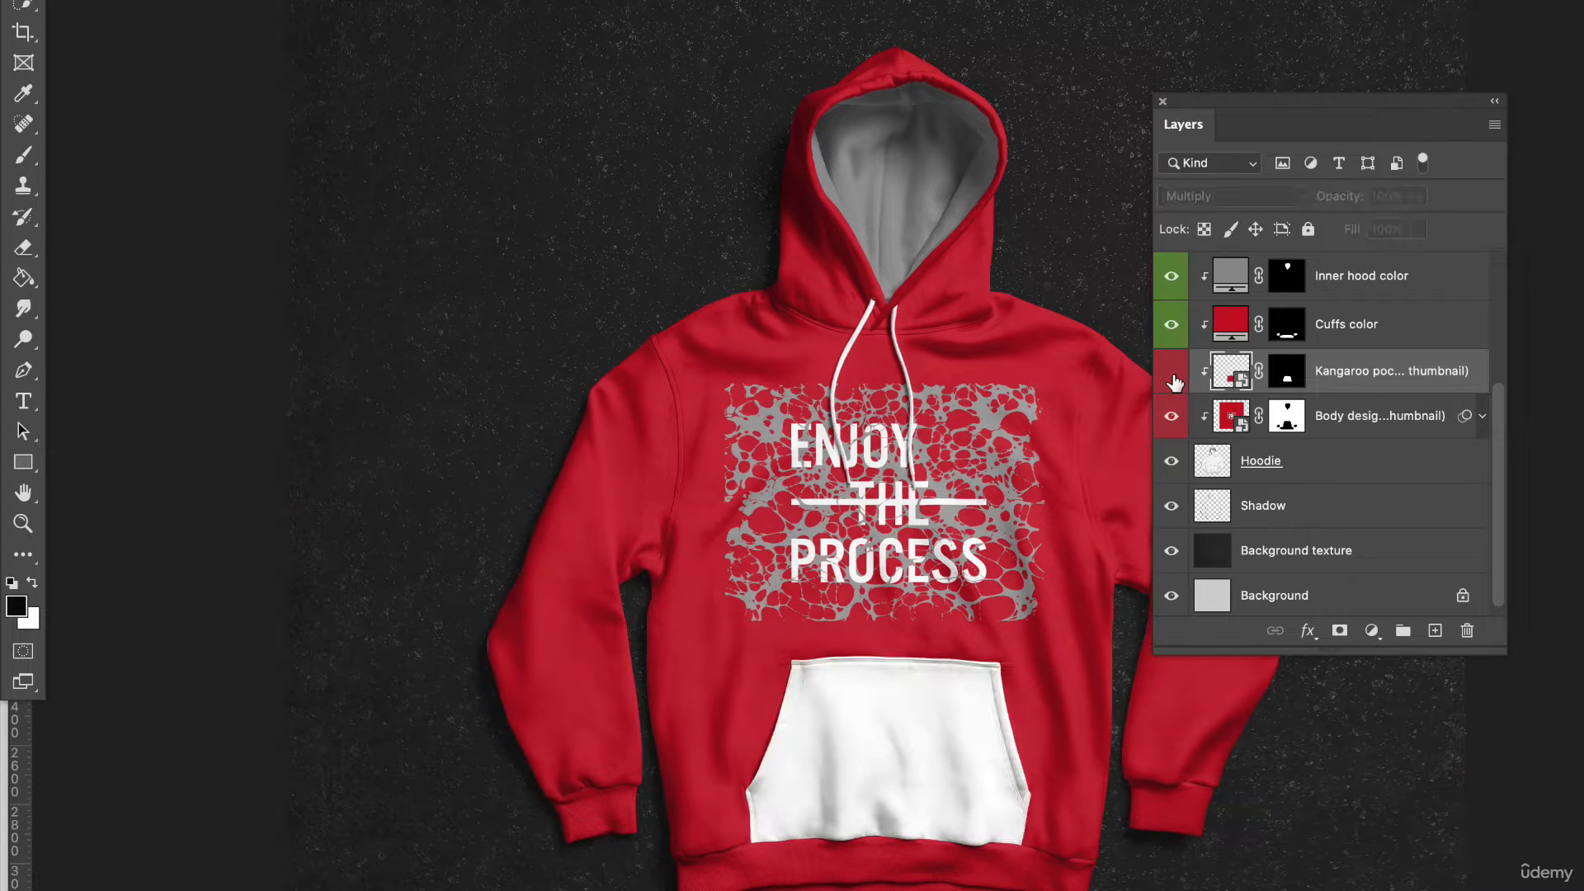
click(1171, 372)
click(1172, 372)
click(1172, 373)
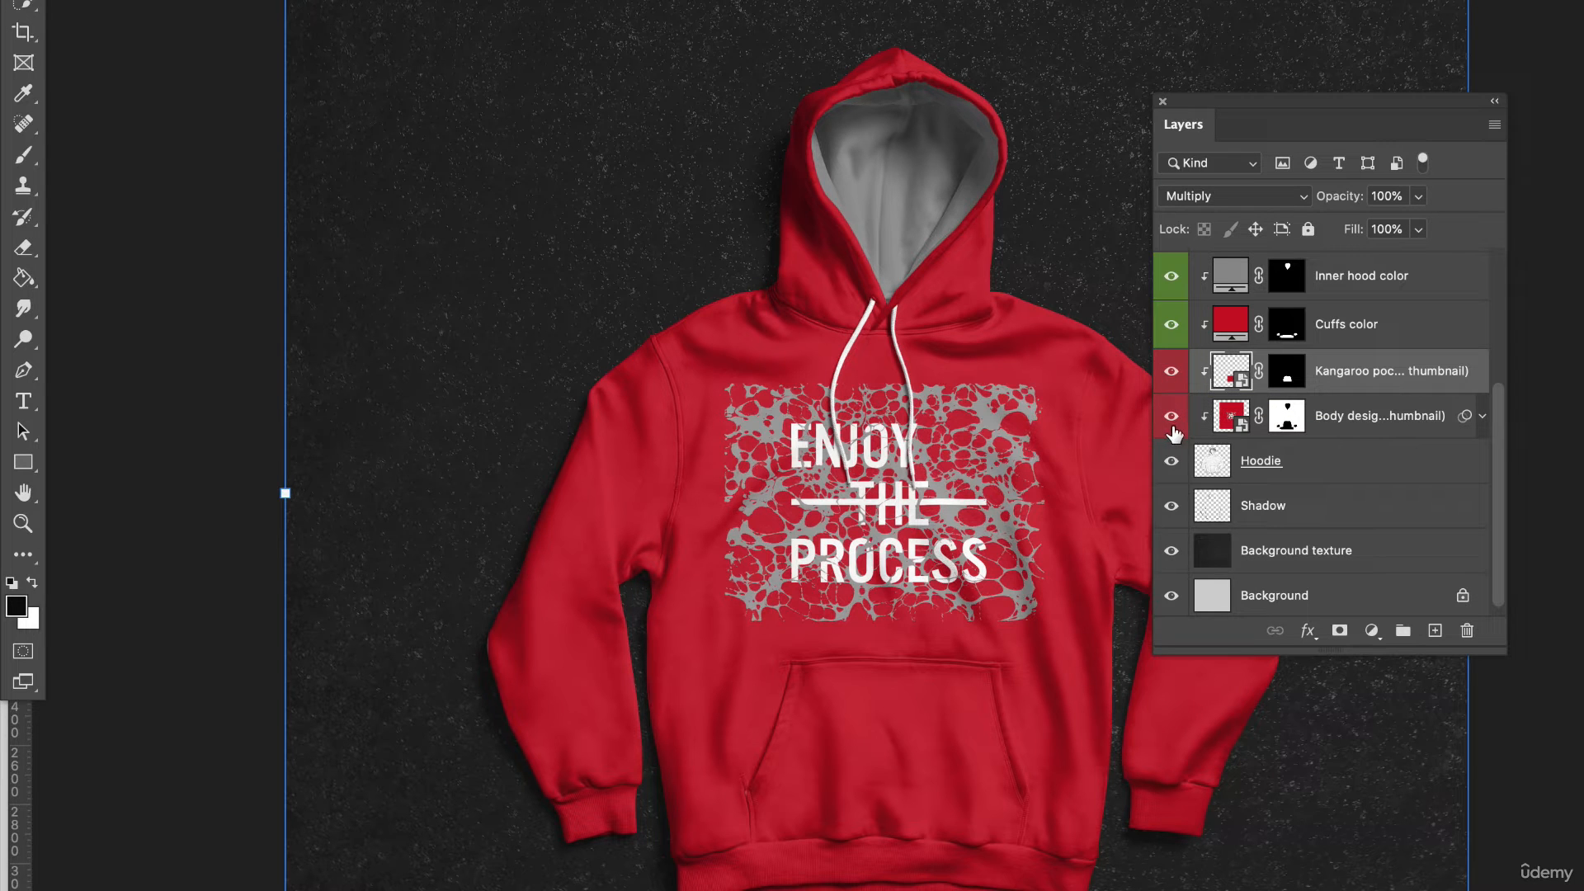
click(1173, 419)
click(1173, 419)
click(1173, 419)
click(1173, 419)
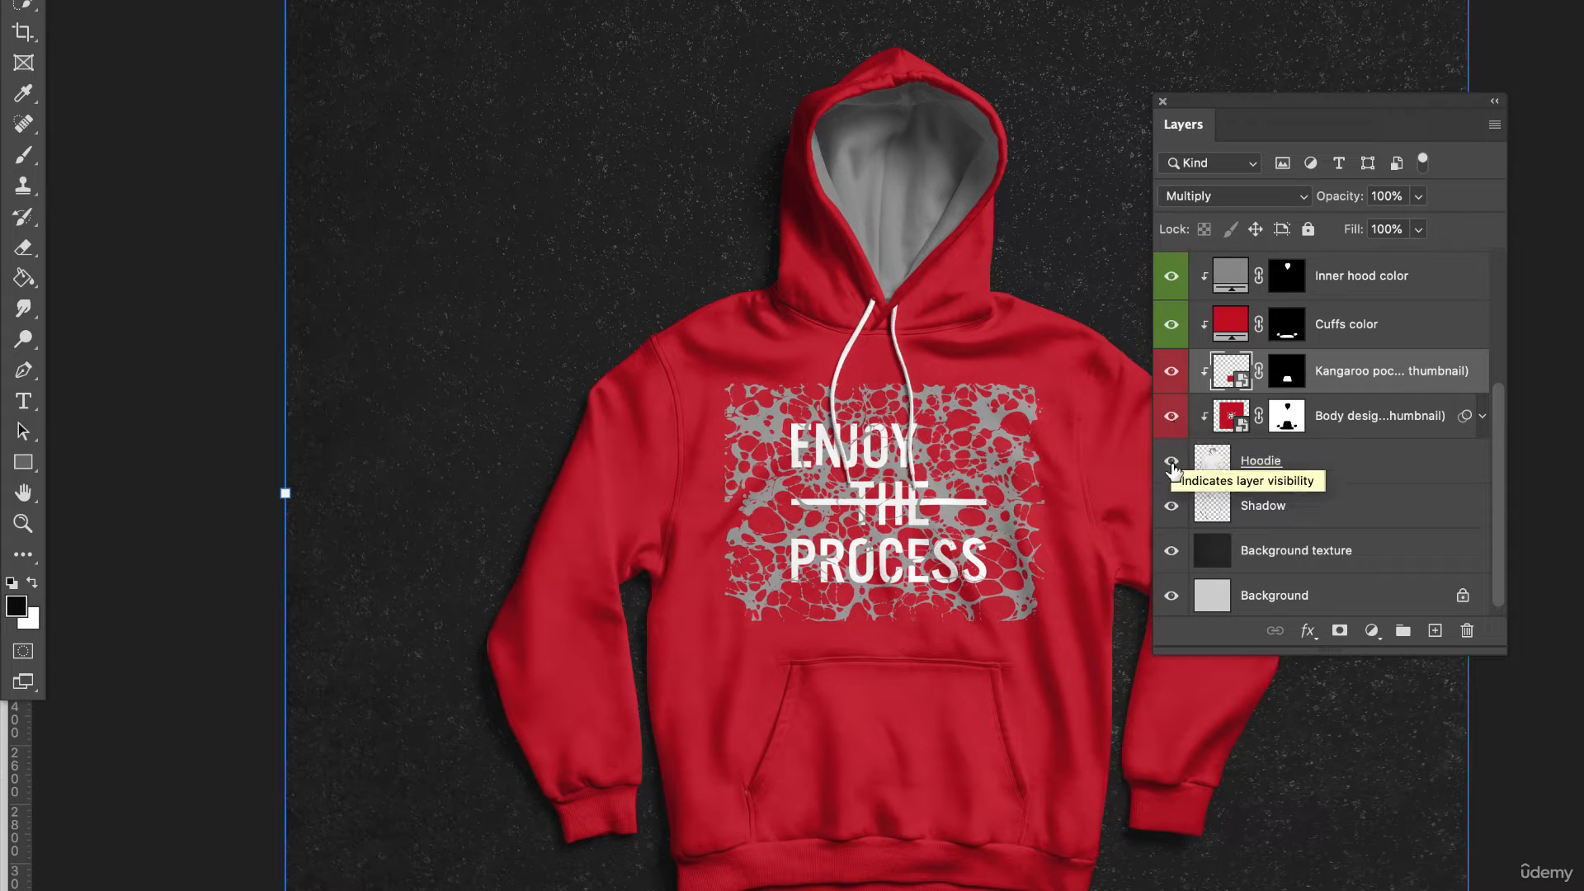
Toggle the Hoodie and Shadow layers off and on, and look through the rest of the layer stack
scroll(1184, 507, down, 1)
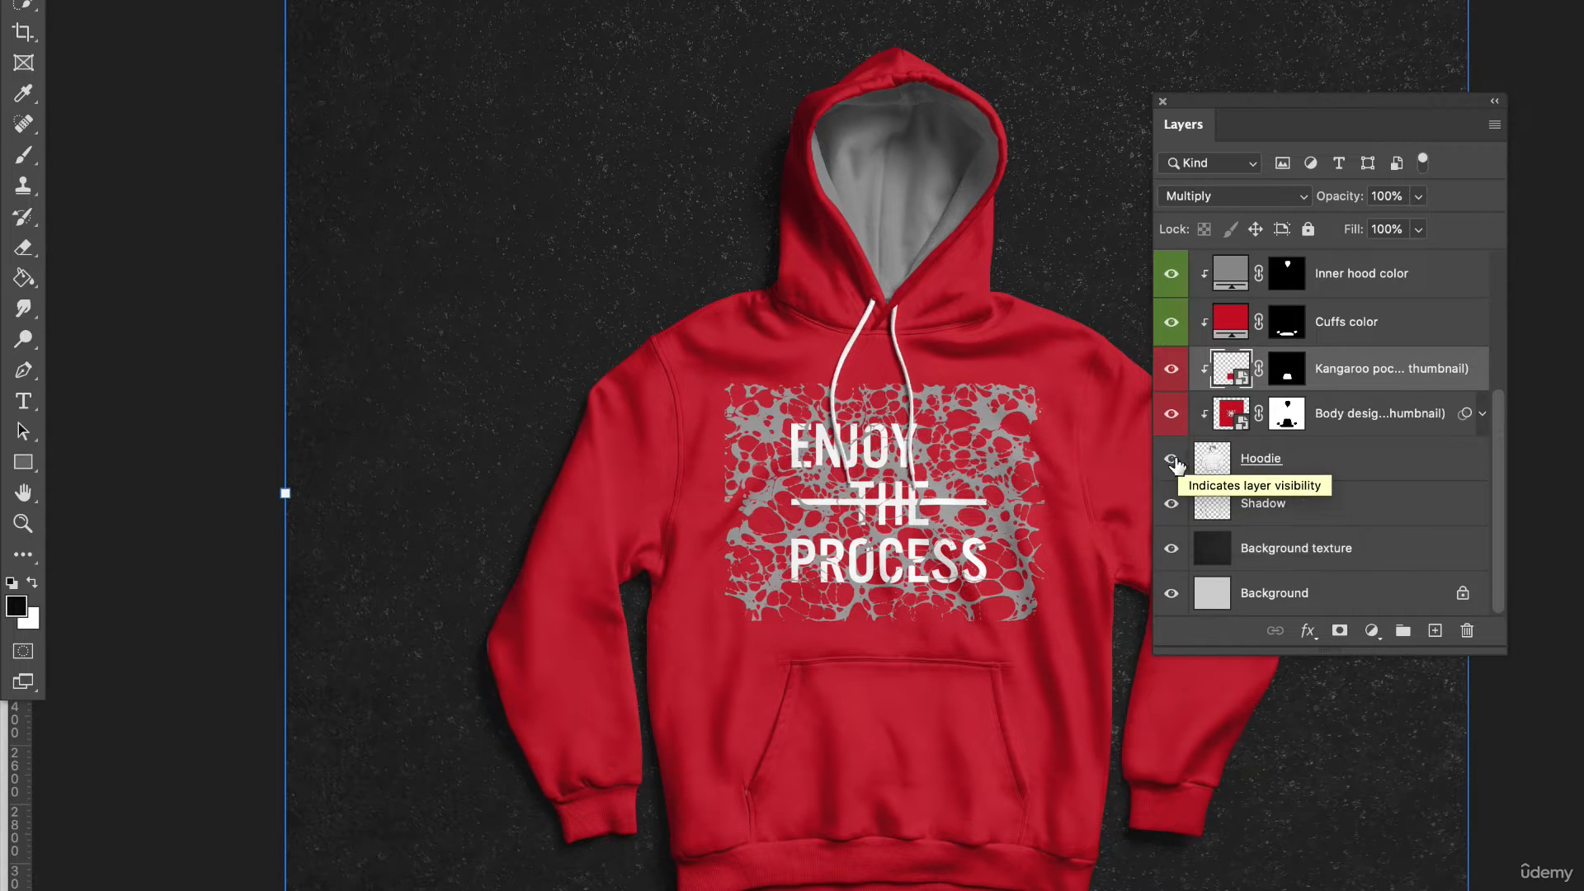
click(1172, 460)
click(1173, 461)
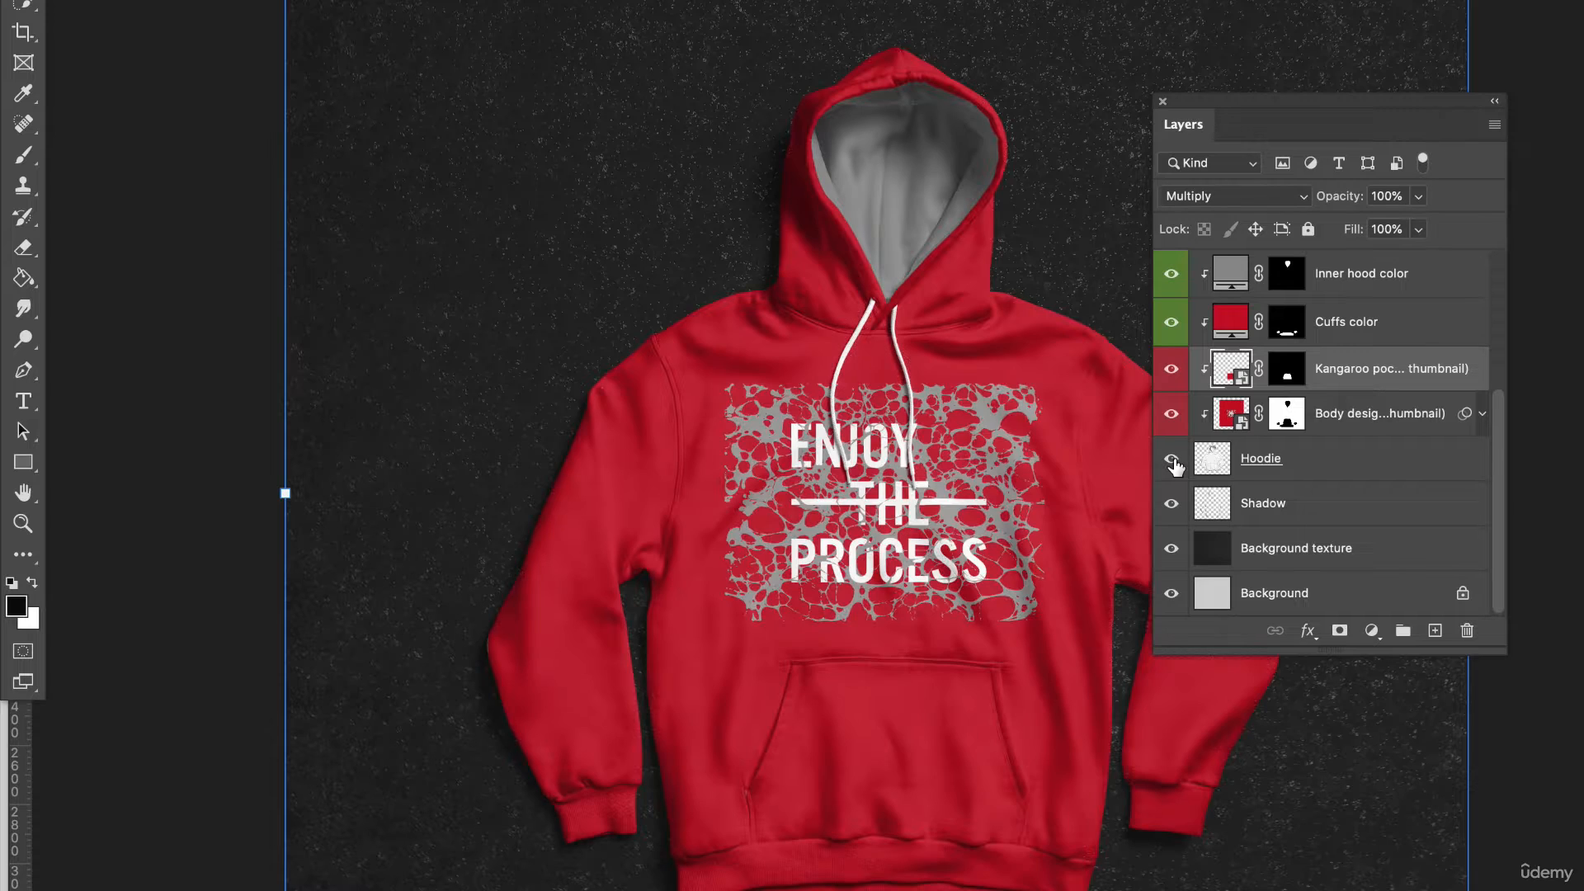
click(1262, 507)
click(1171, 503)
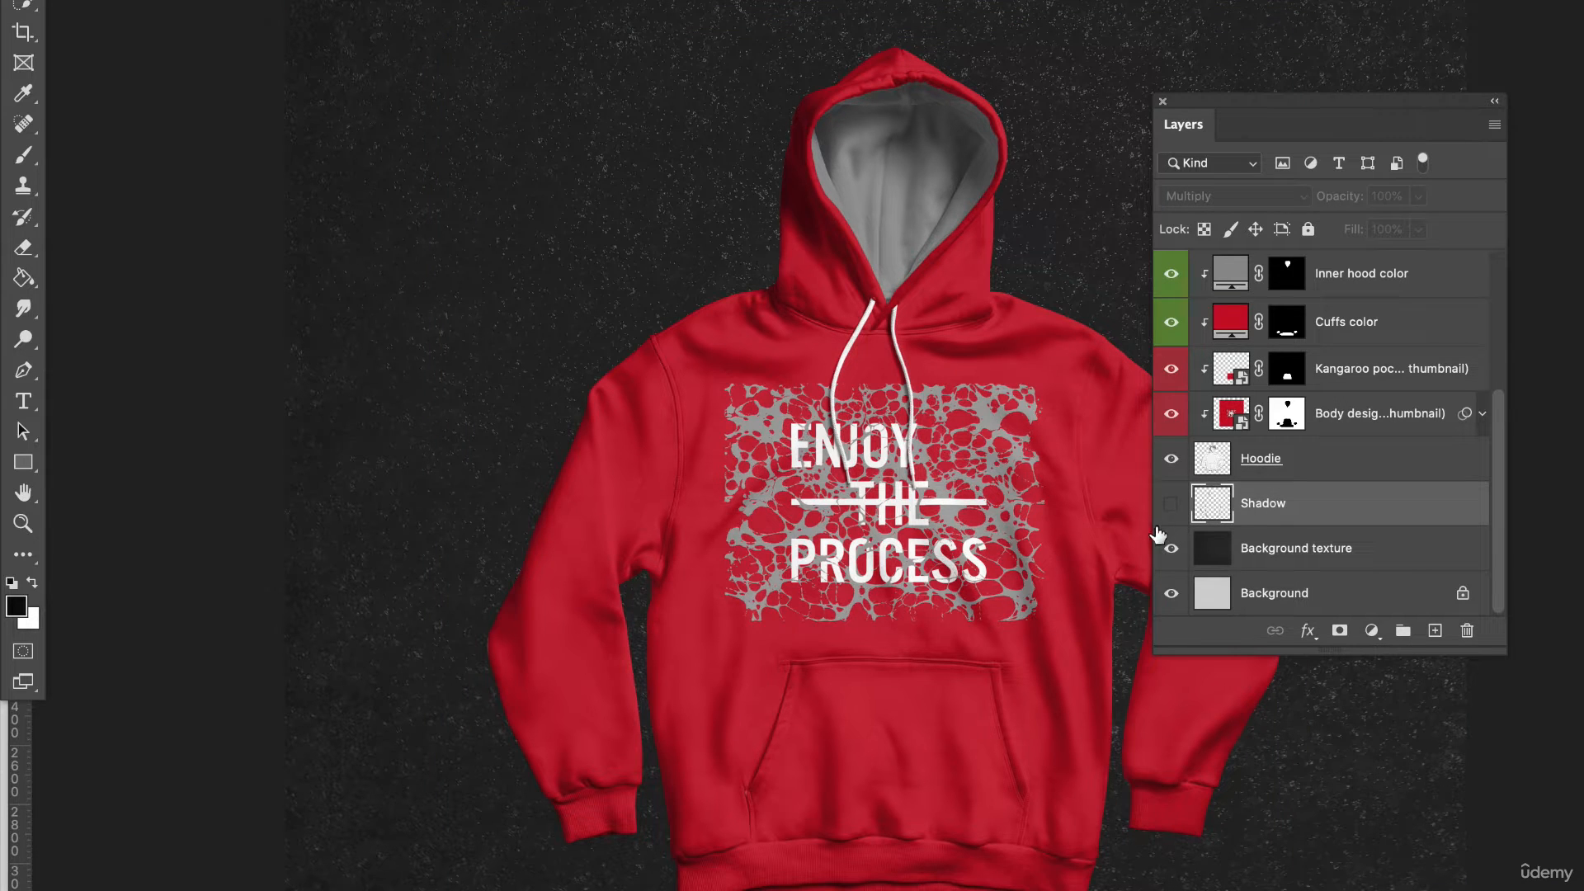
click(1170, 505)
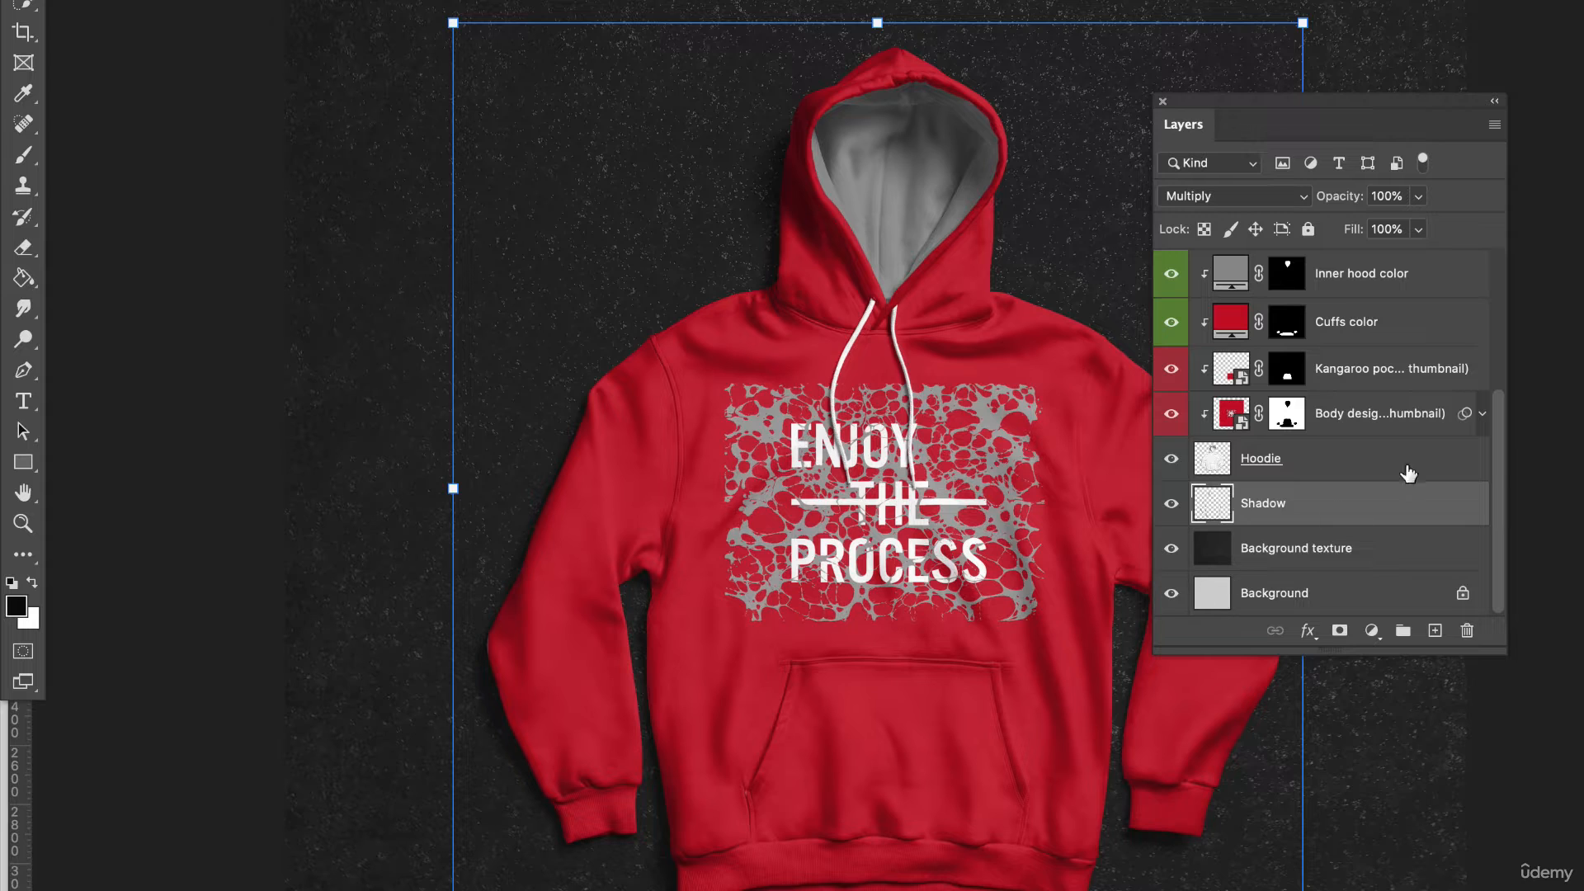
drag(1498, 469, 1517, 322)
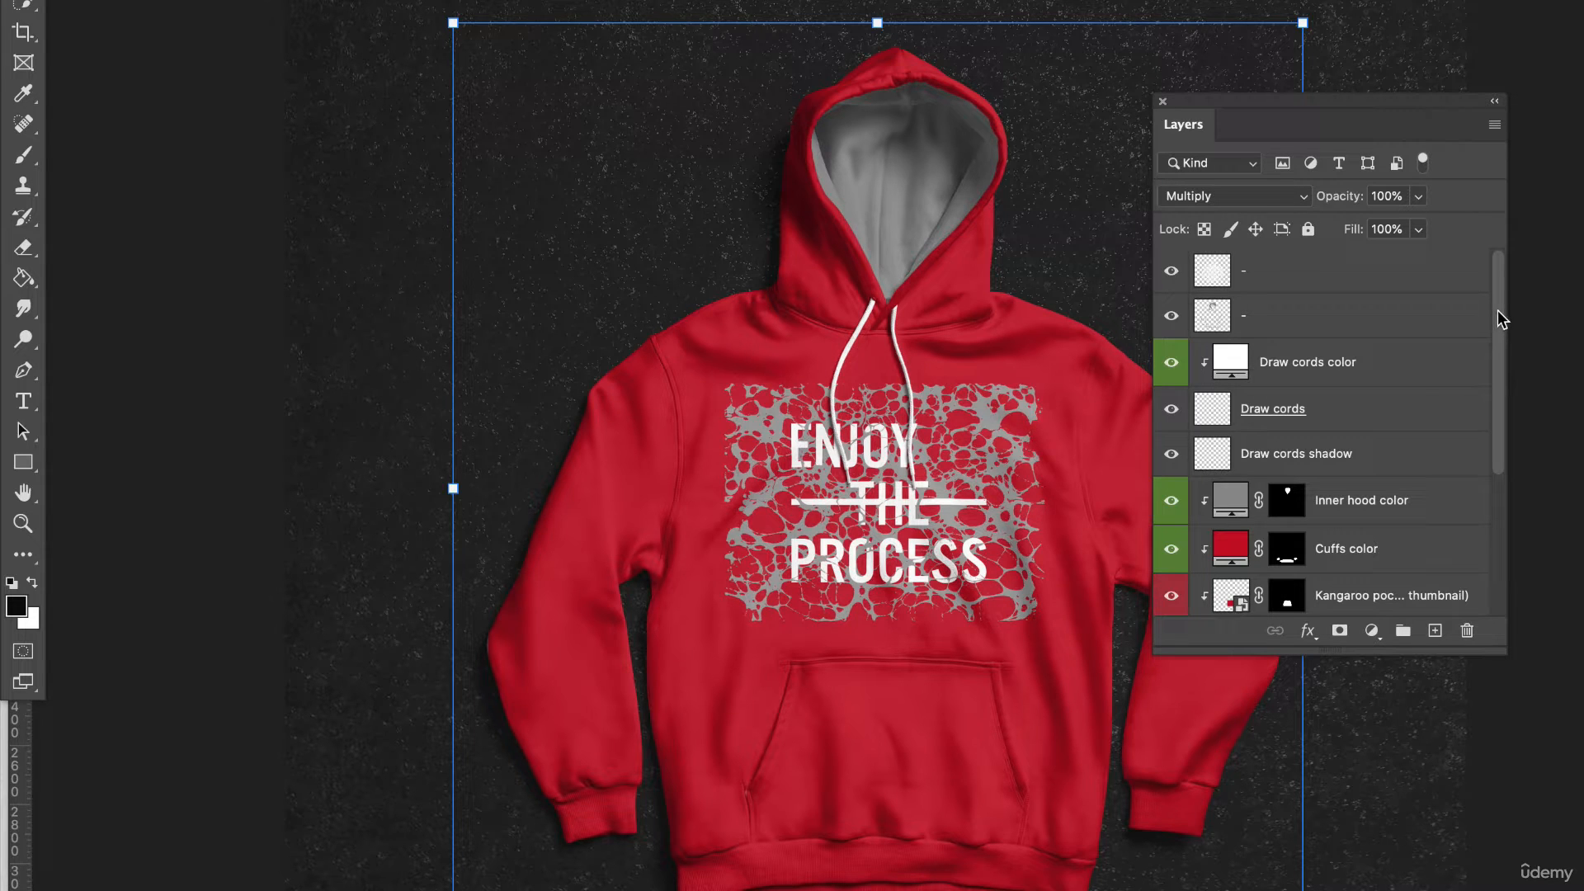
drag(1497, 310, 1479, 419)
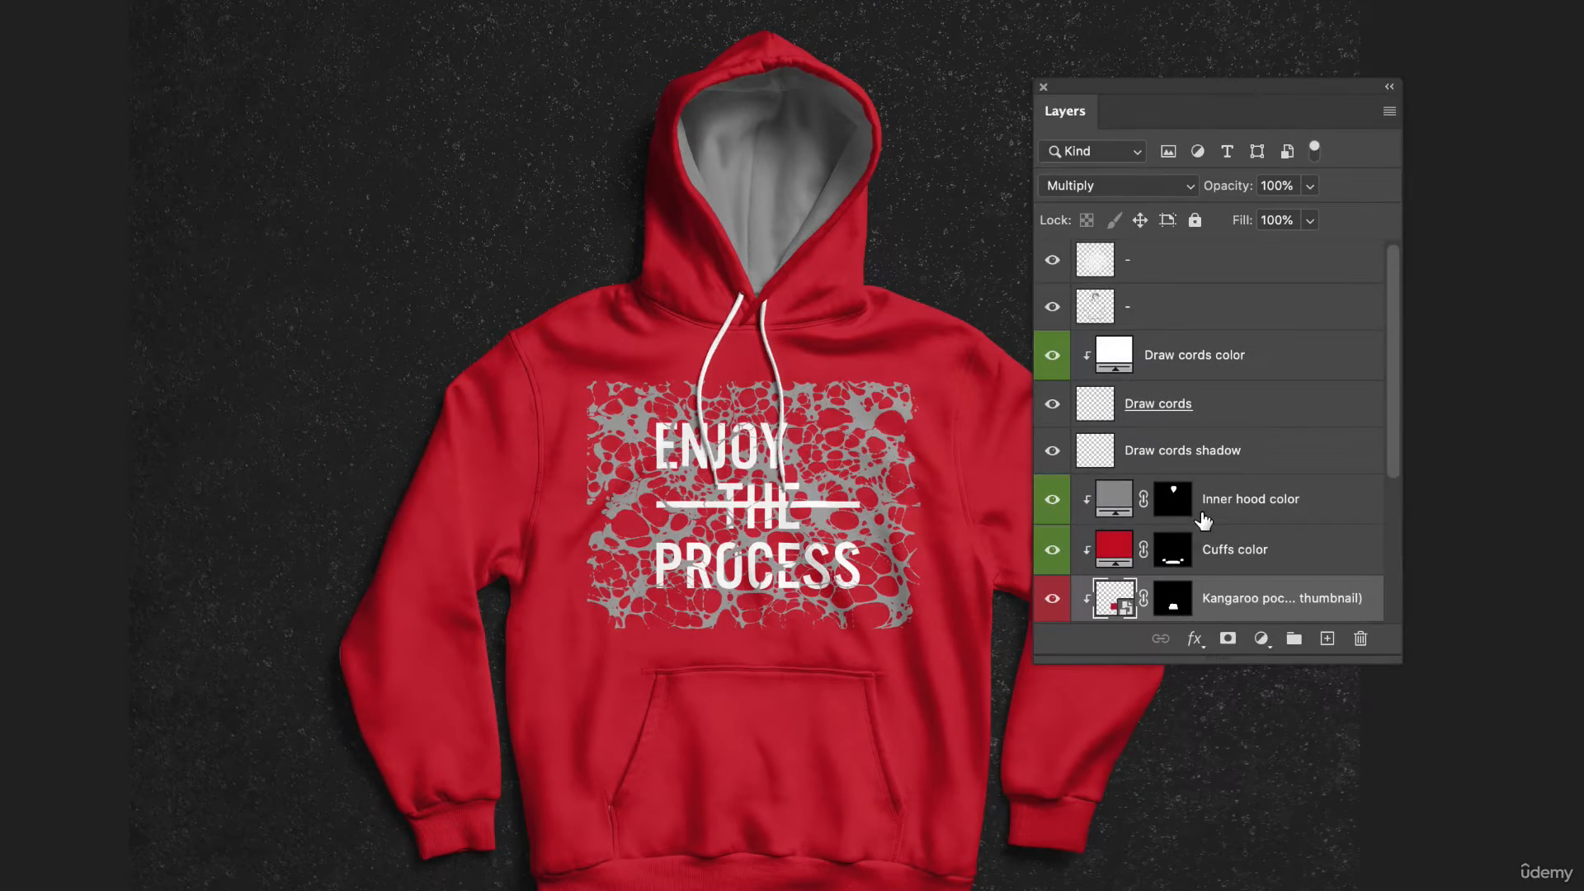
Preview the hoodie without the Kangaroo pocket layer, restore the layer, and open its smart object contents
scroll(1163, 518, down, 4)
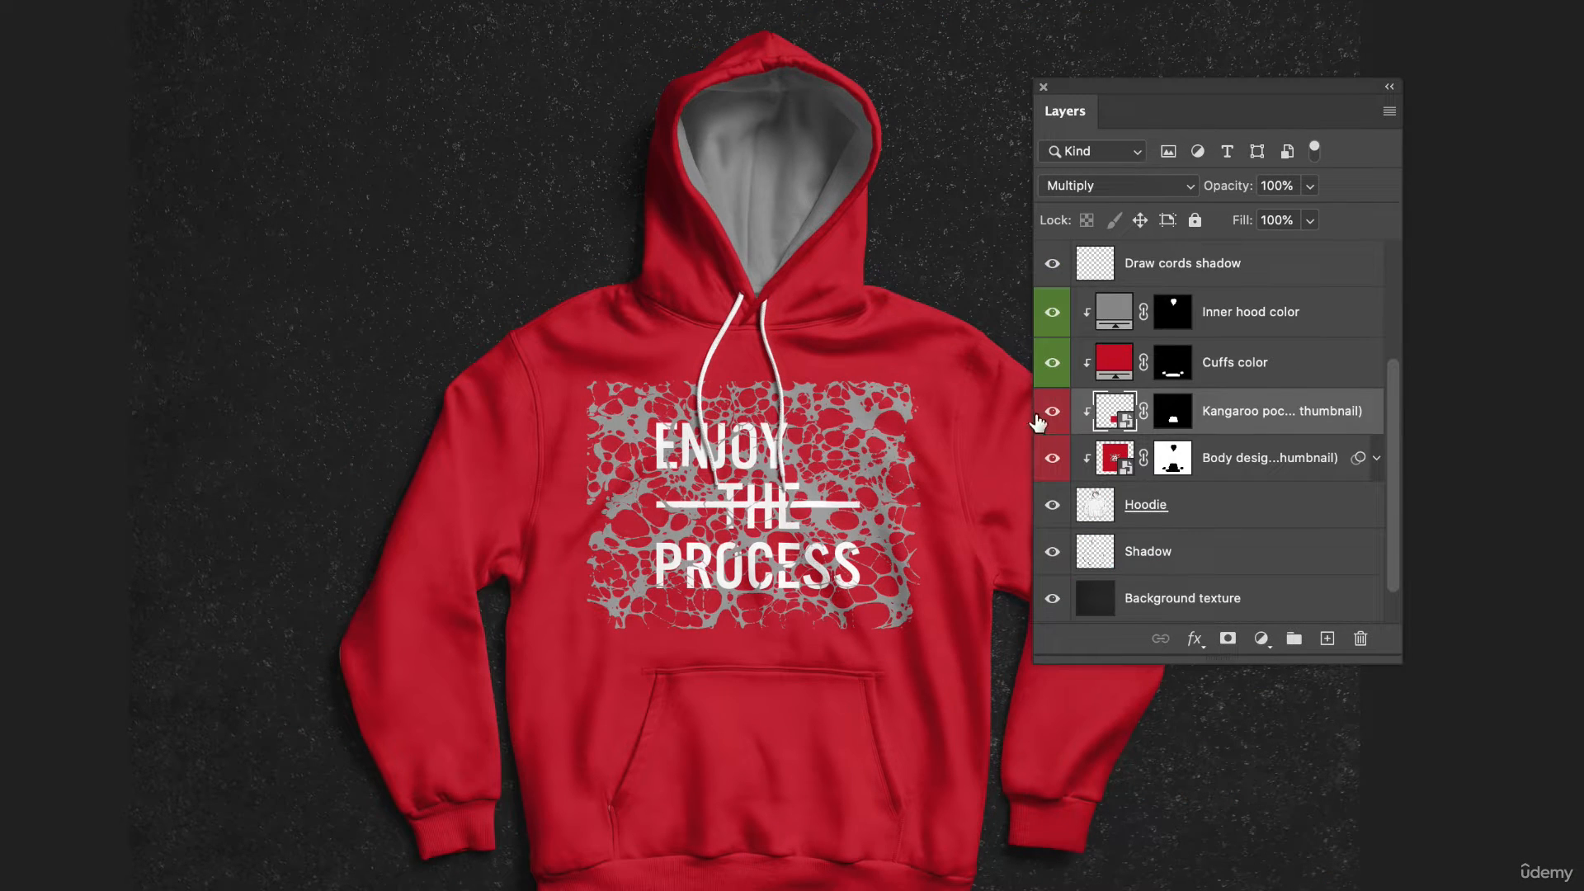
click(1053, 414)
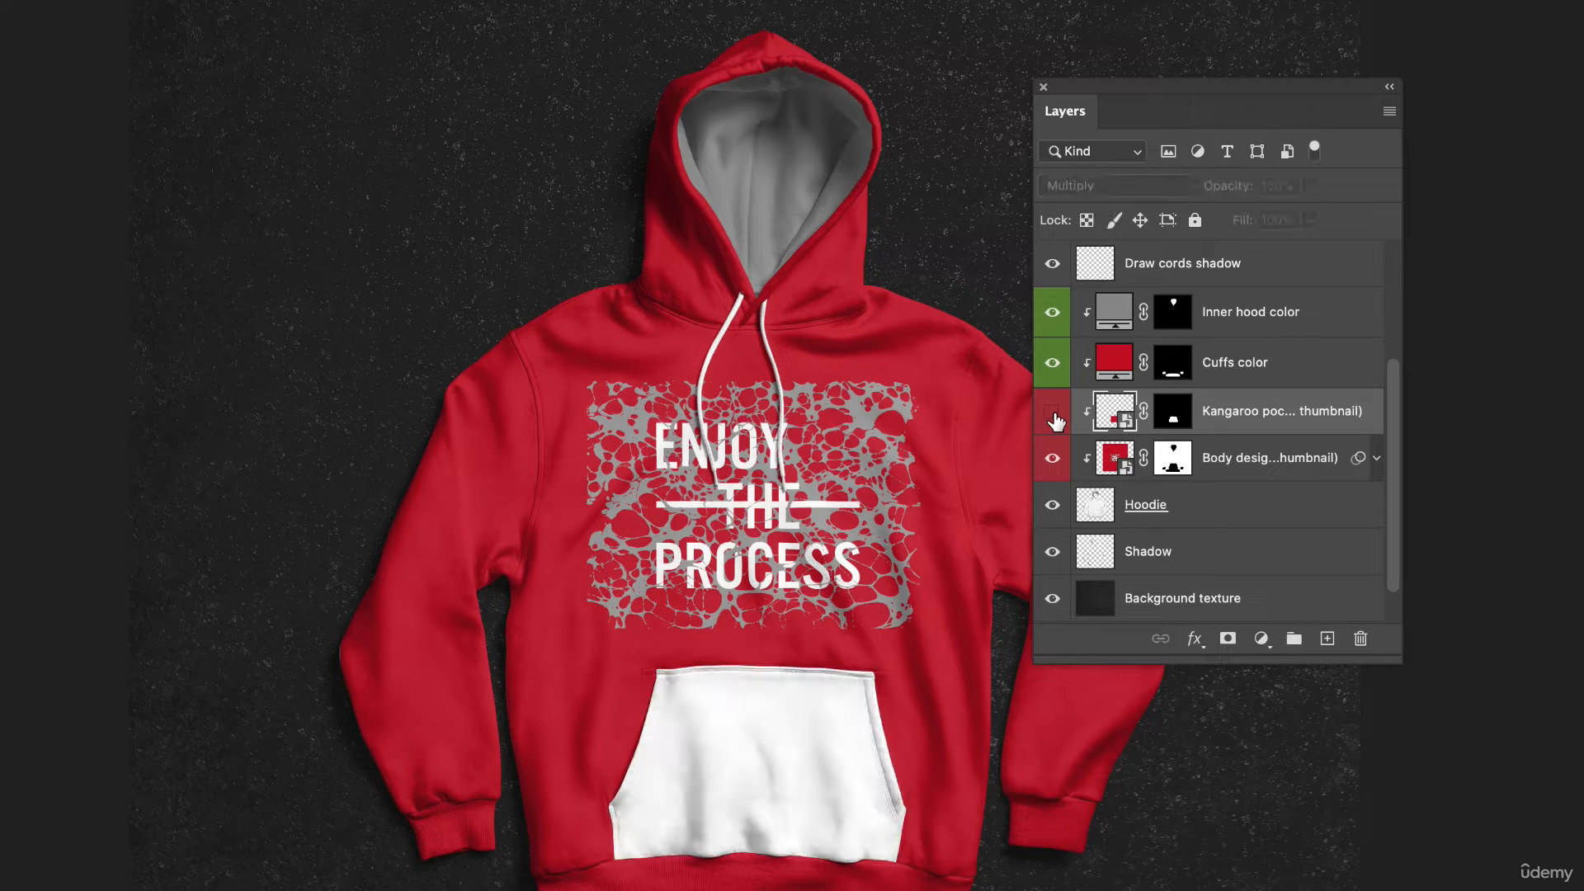
click(1054, 412)
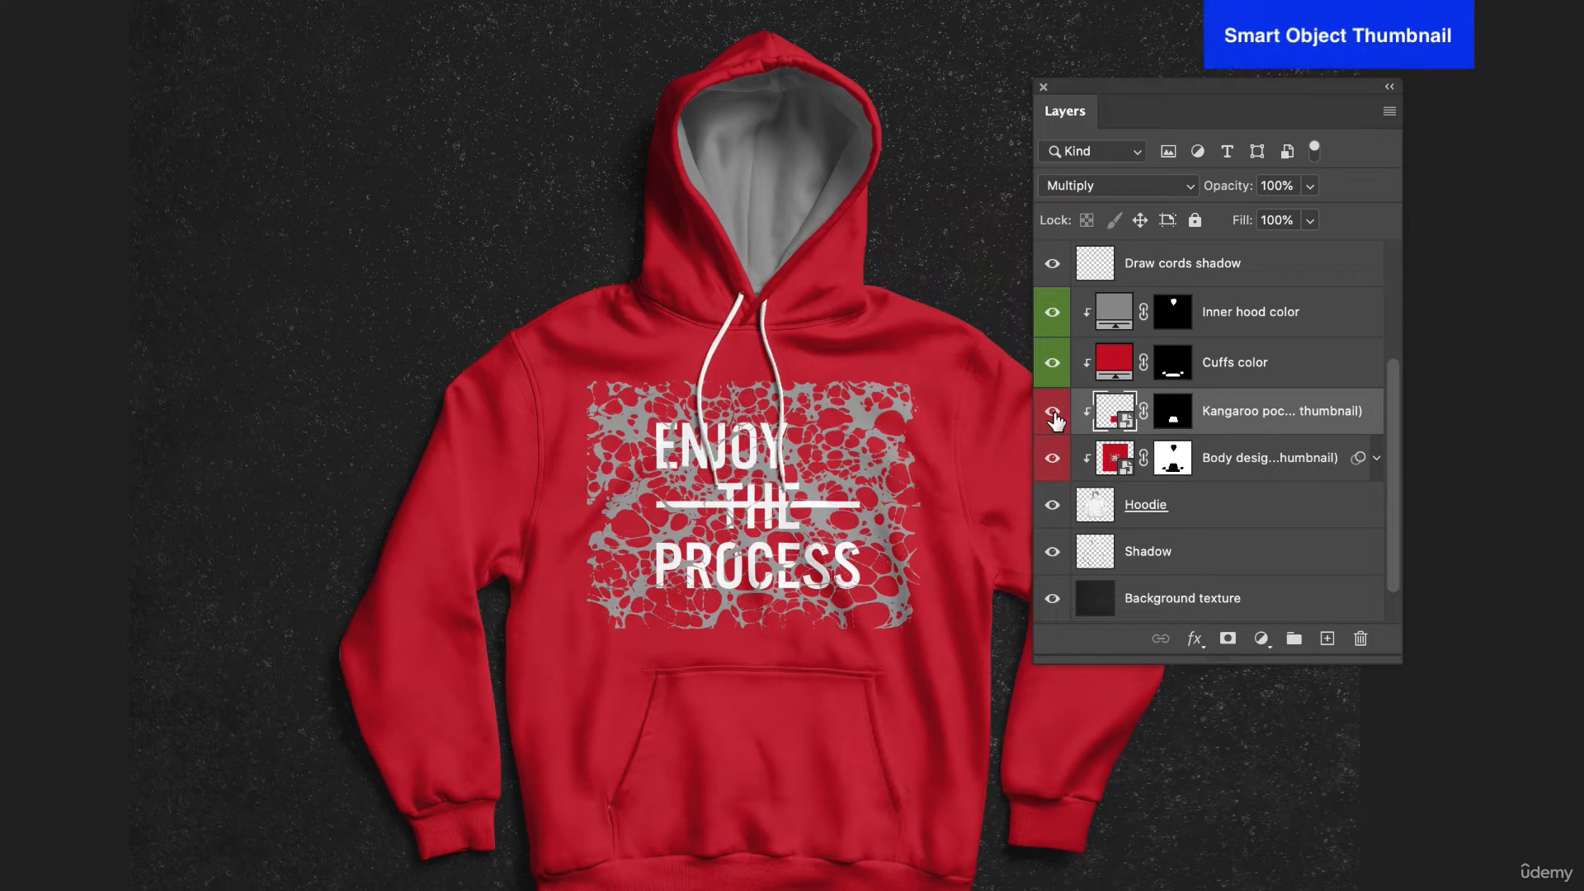
click(1053, 412)
click(1053, 414)
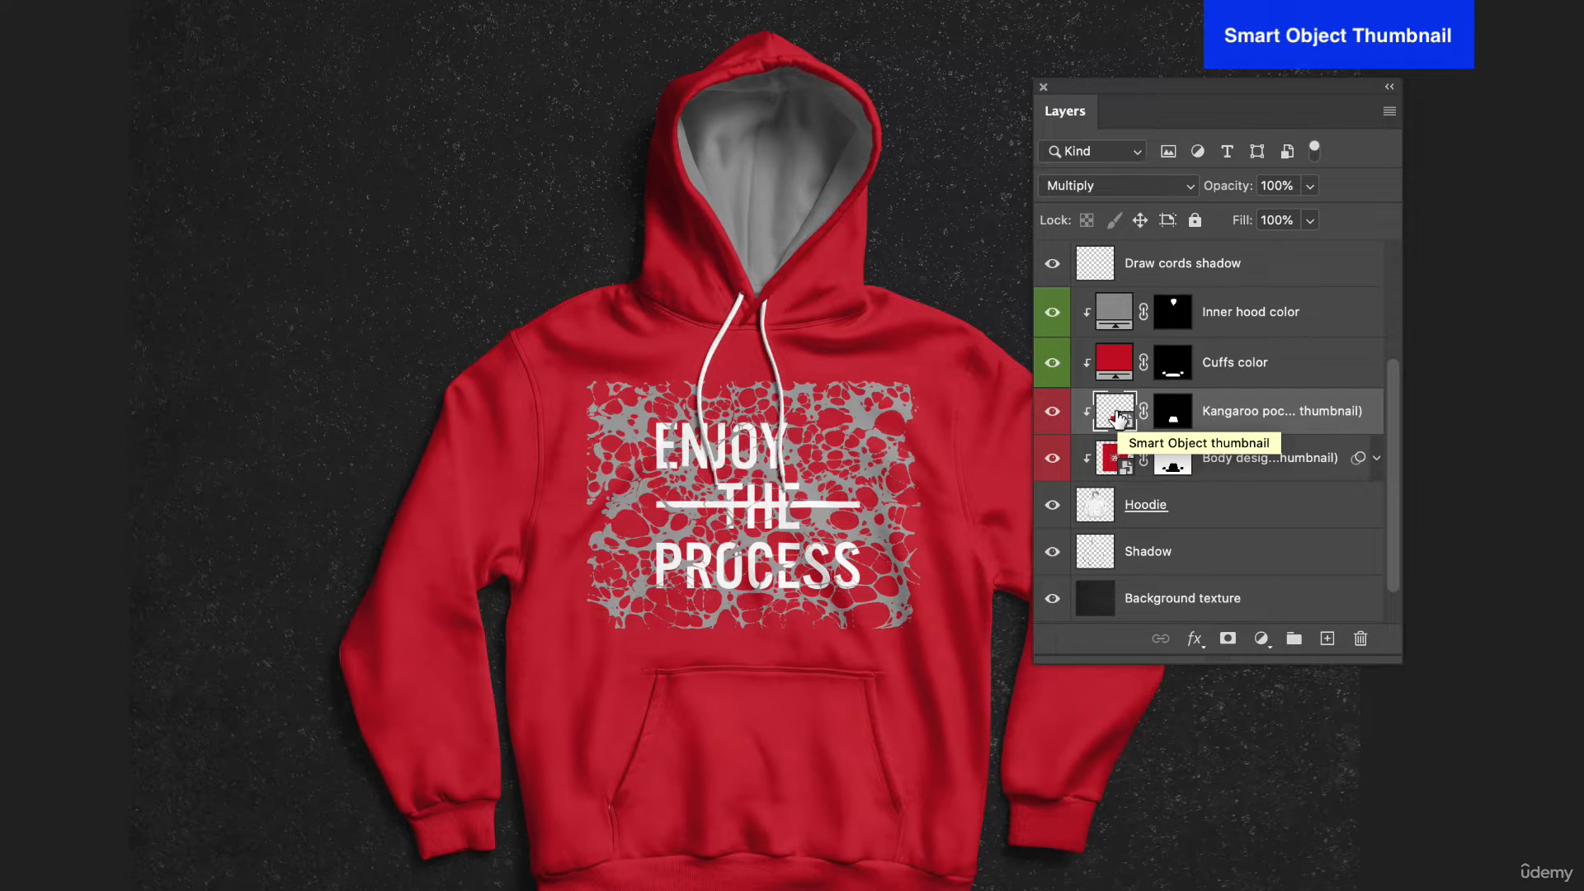
double_click(1115, 412)
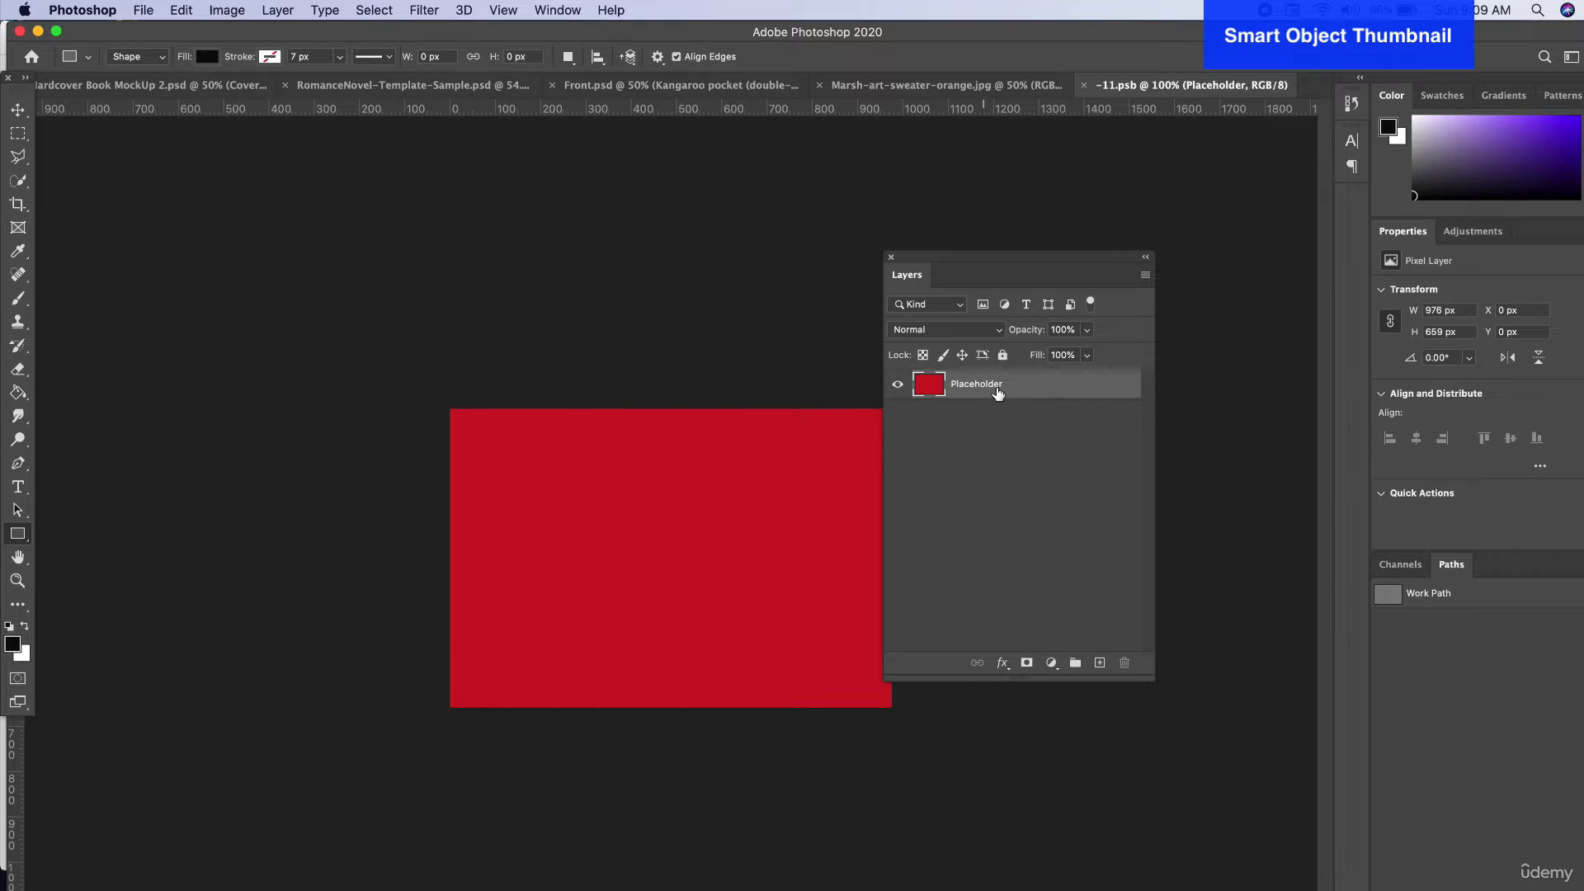
double_click(1032, 386)
click(954, 627)
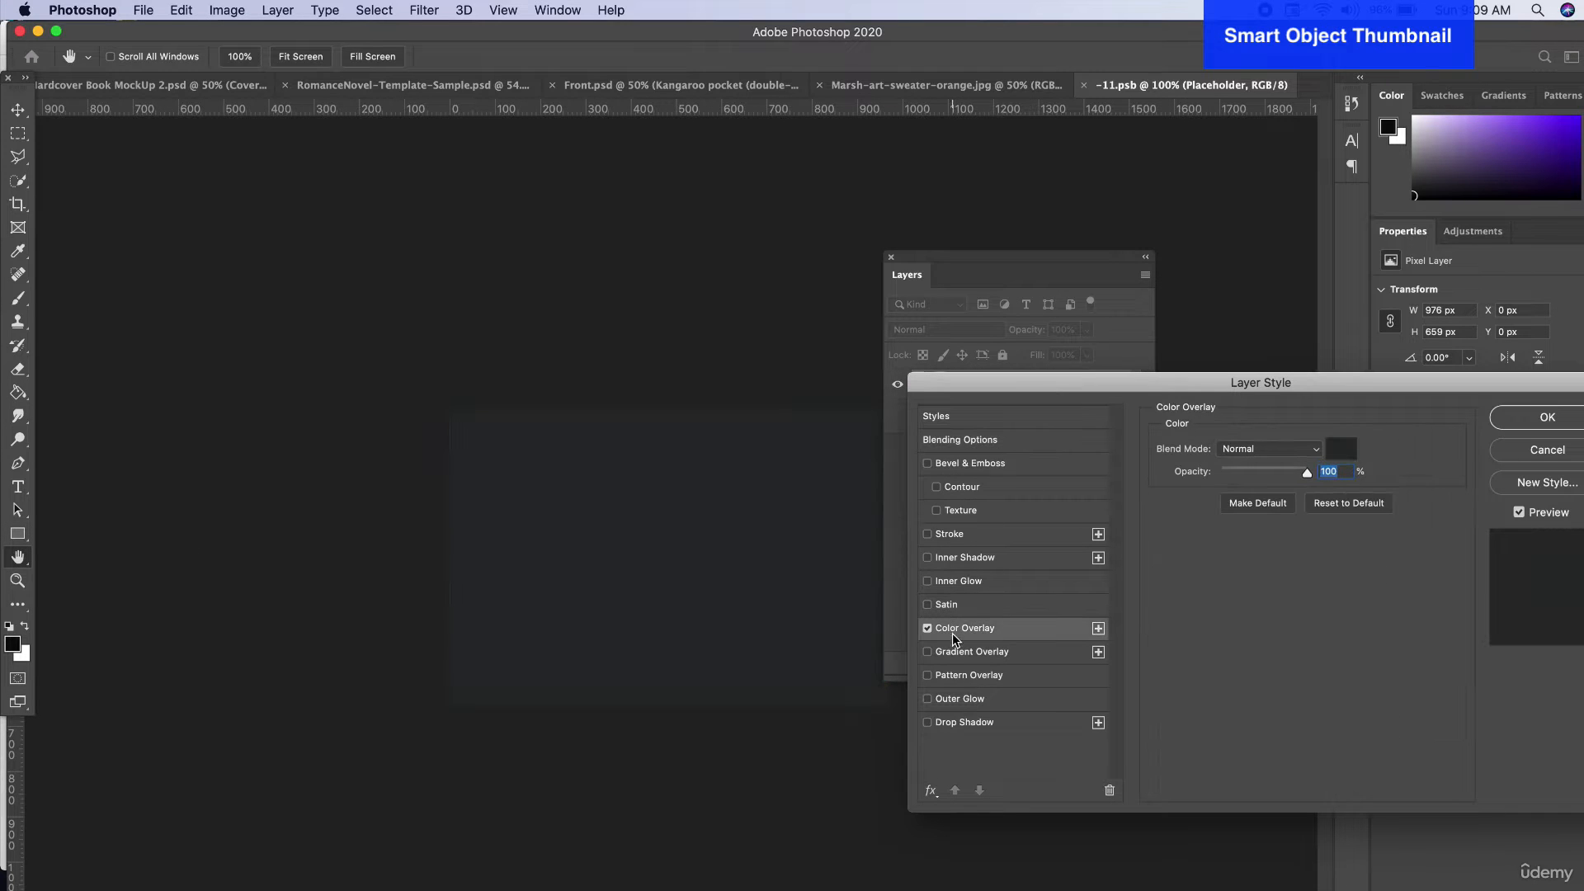
click(1533, 462)
Draw a rectangle shape about 1169 × 891 px that covers the whole pocket canvas
key(u)
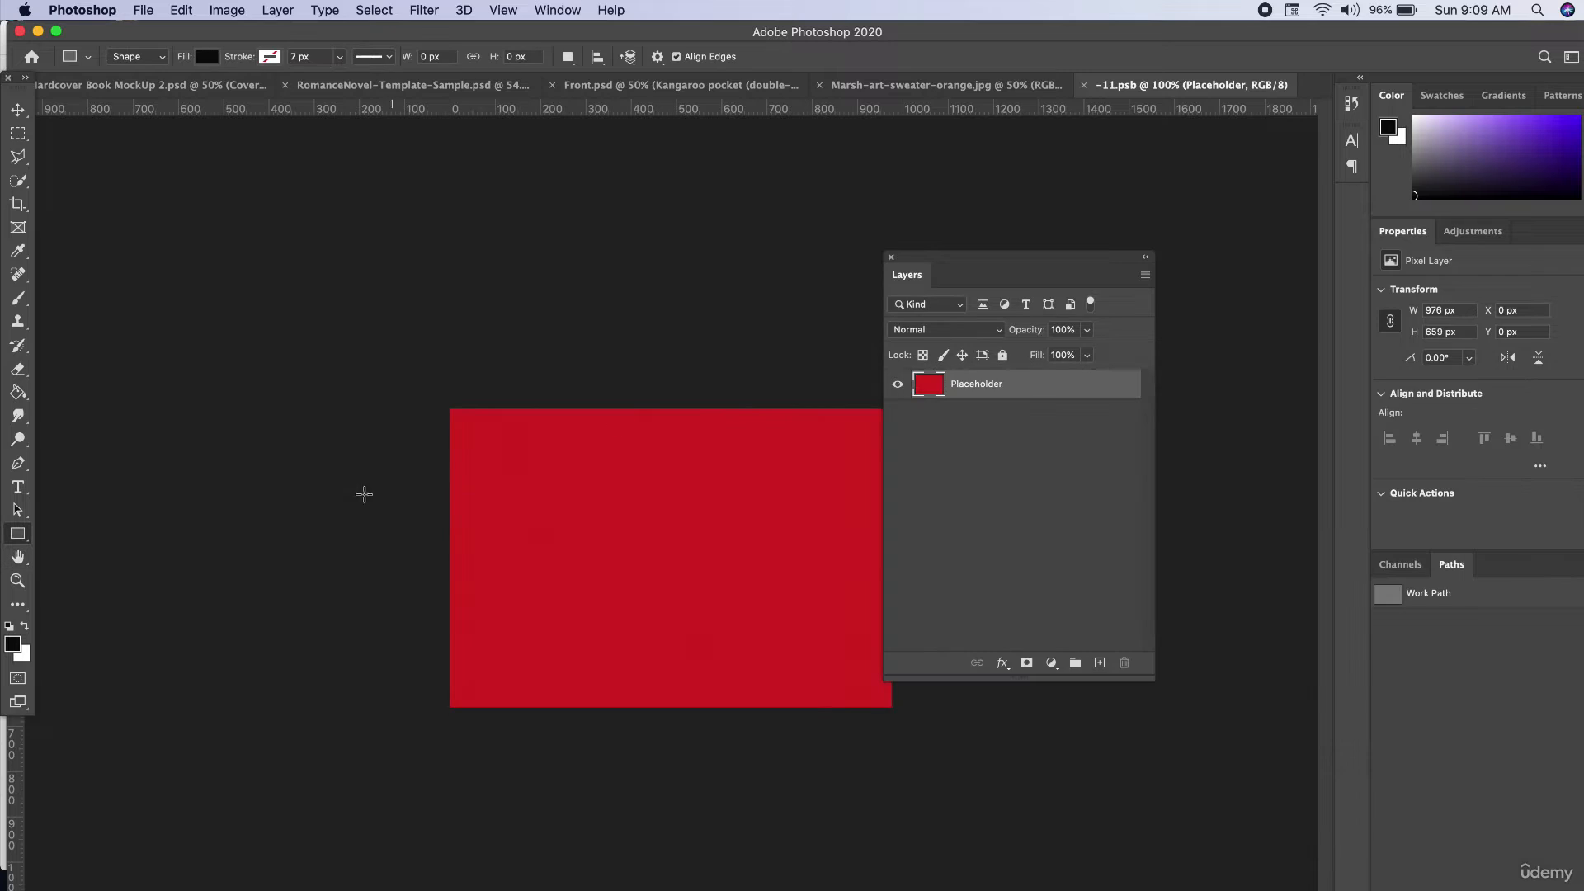
click(21, 535)
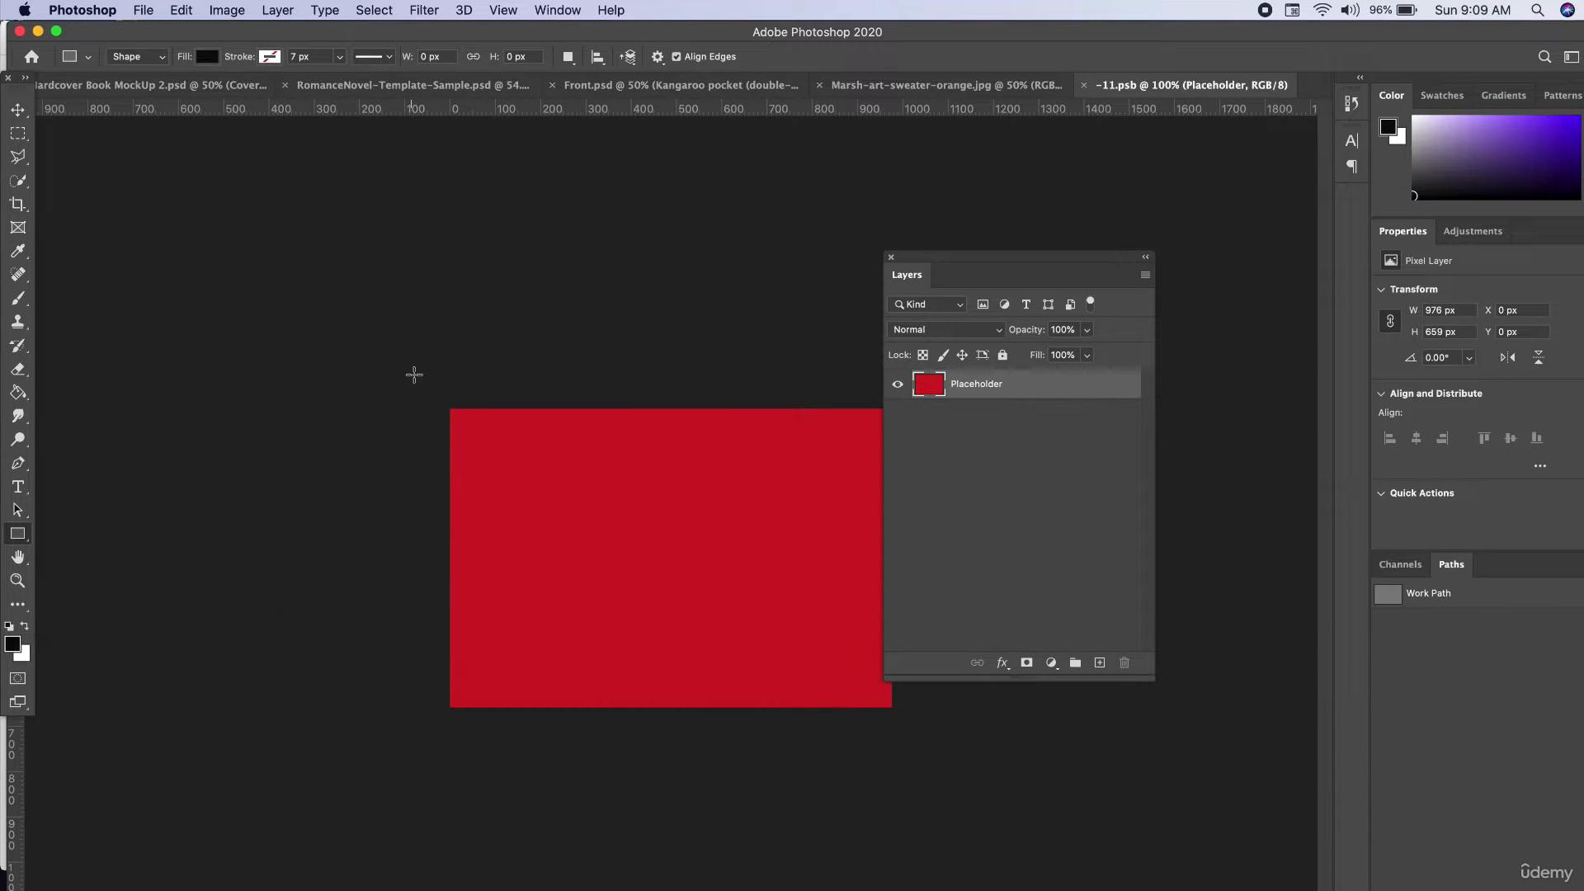
drag(418, 366, 947, 769)
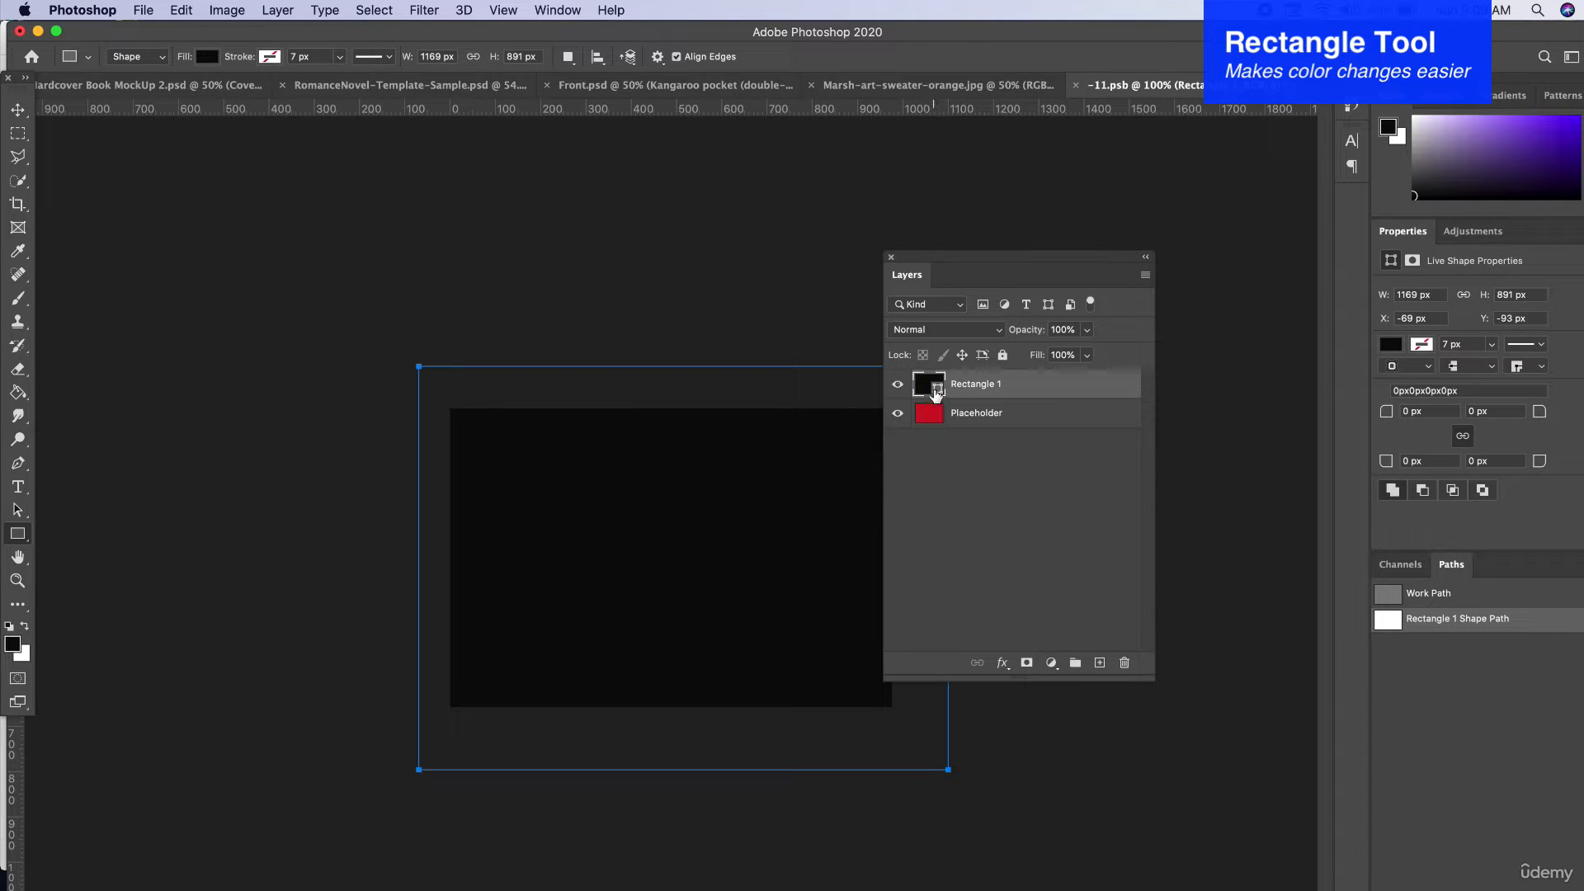
Open the new rectangle's fill color and try out different hues, including yellow #ffce0a and a vivid magenta
double_click(930, 391)
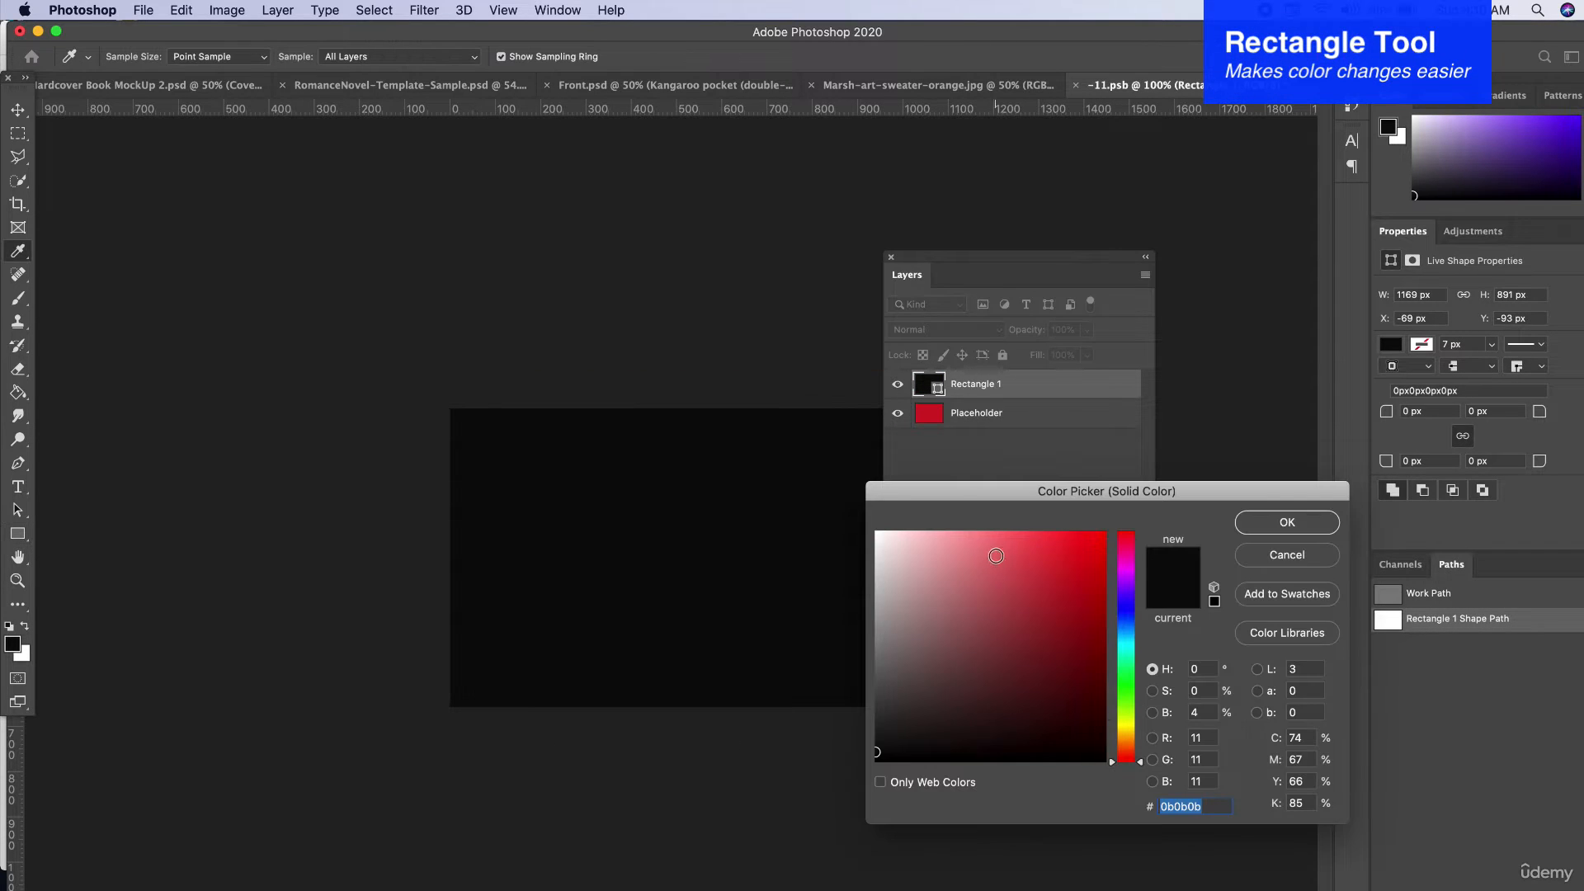
click(996, 556)
drag(1054, 598, 1096, 532)
click(1133, 731)
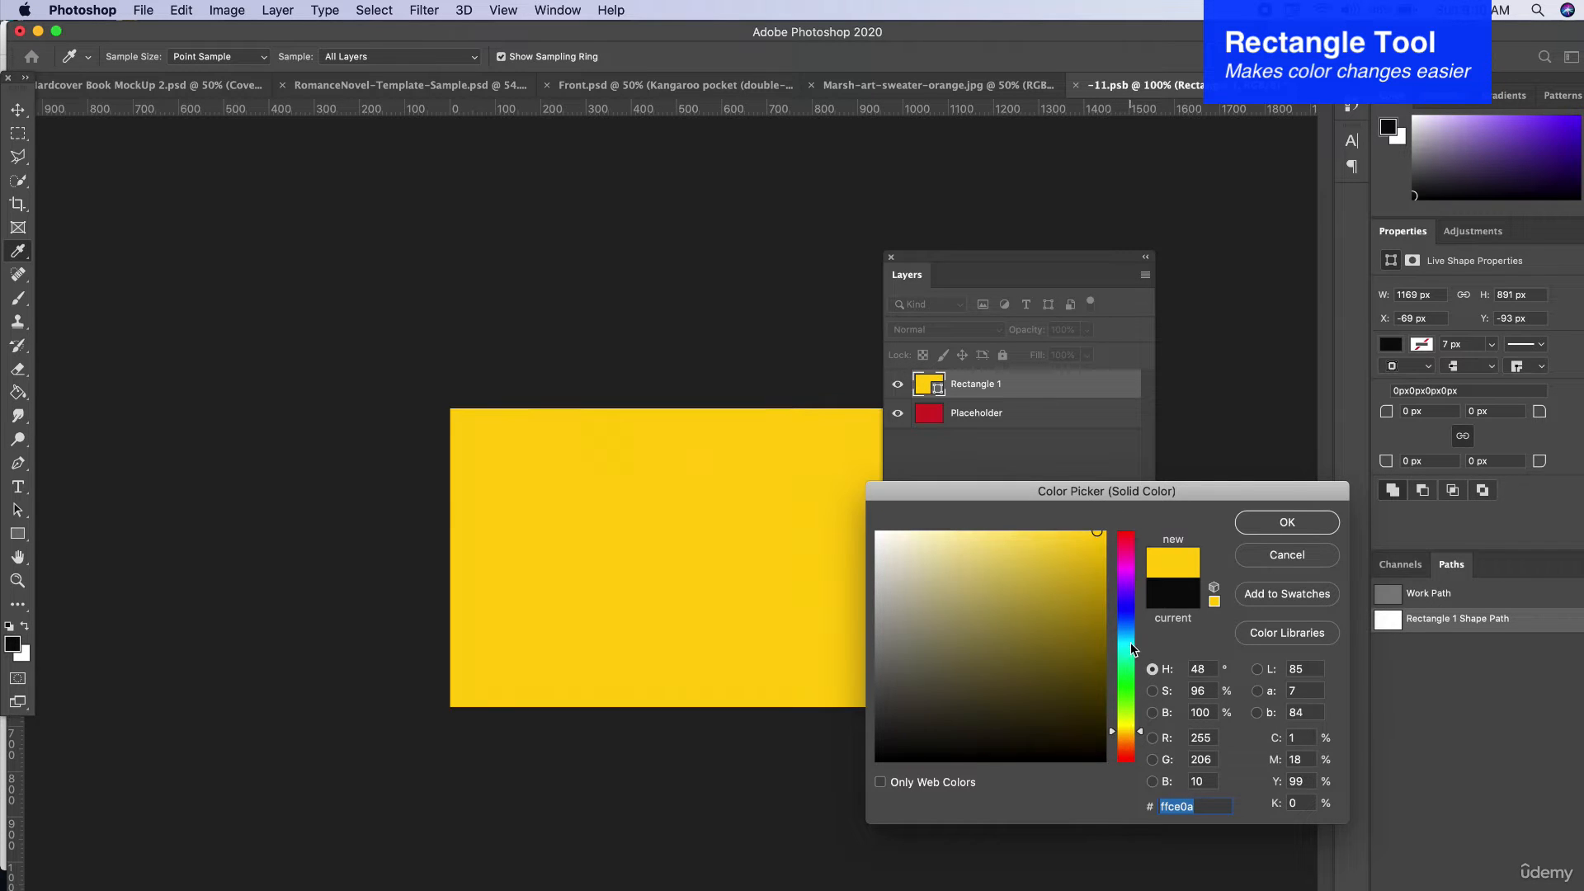
click(1128, 597)
click(1130, 561)
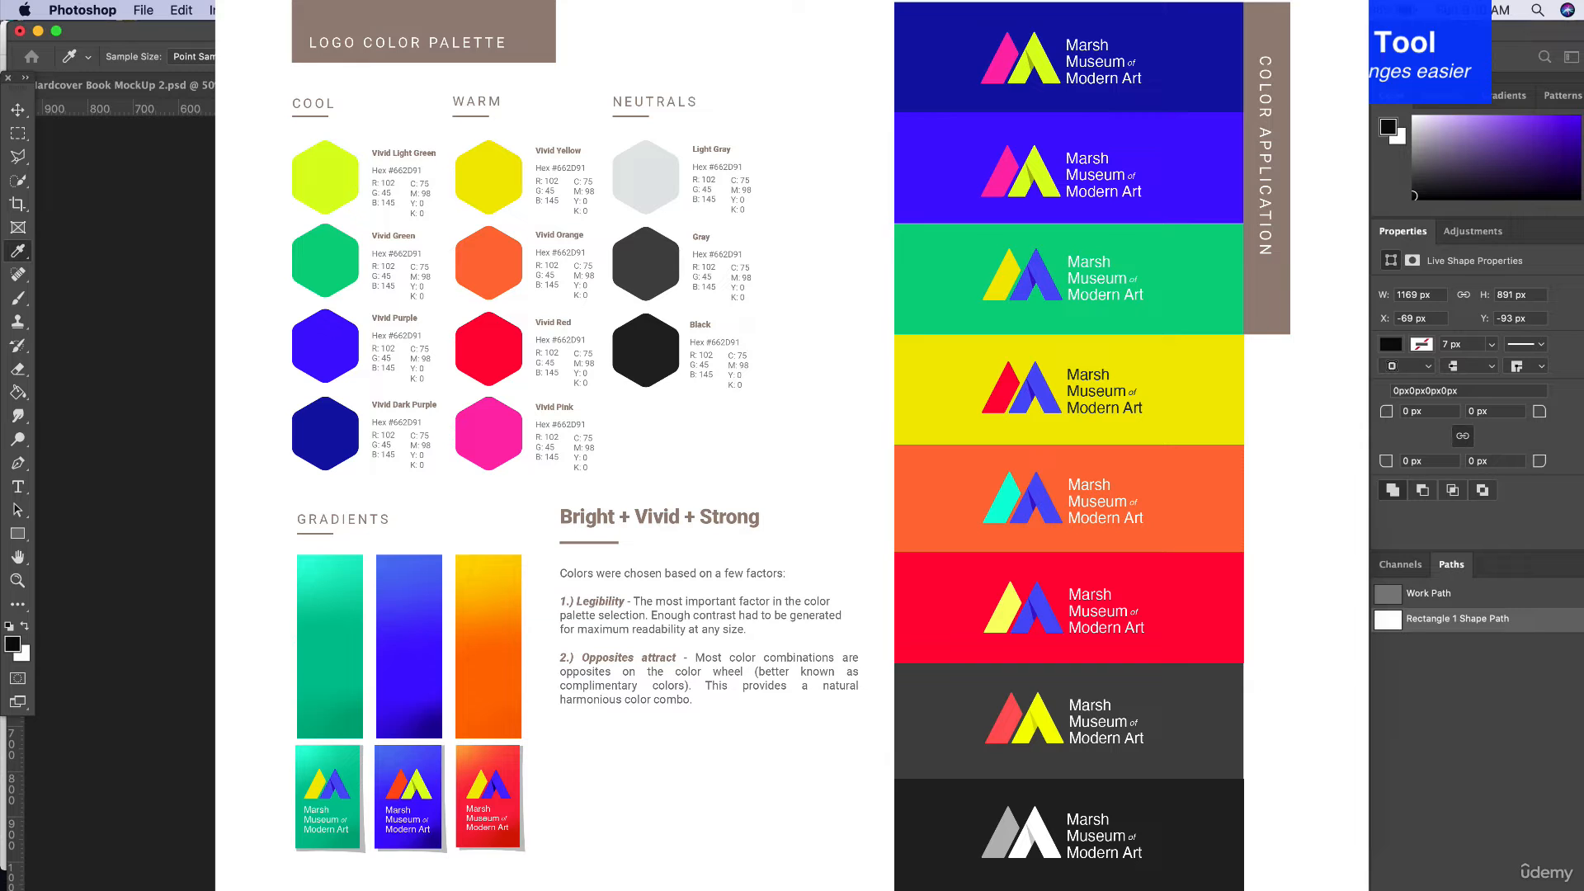
Switch to Illustrator and examine the Marsh Museum logos and the Cool and Warm color swatches in fakelogoexamples.eps
key(super+Tab)
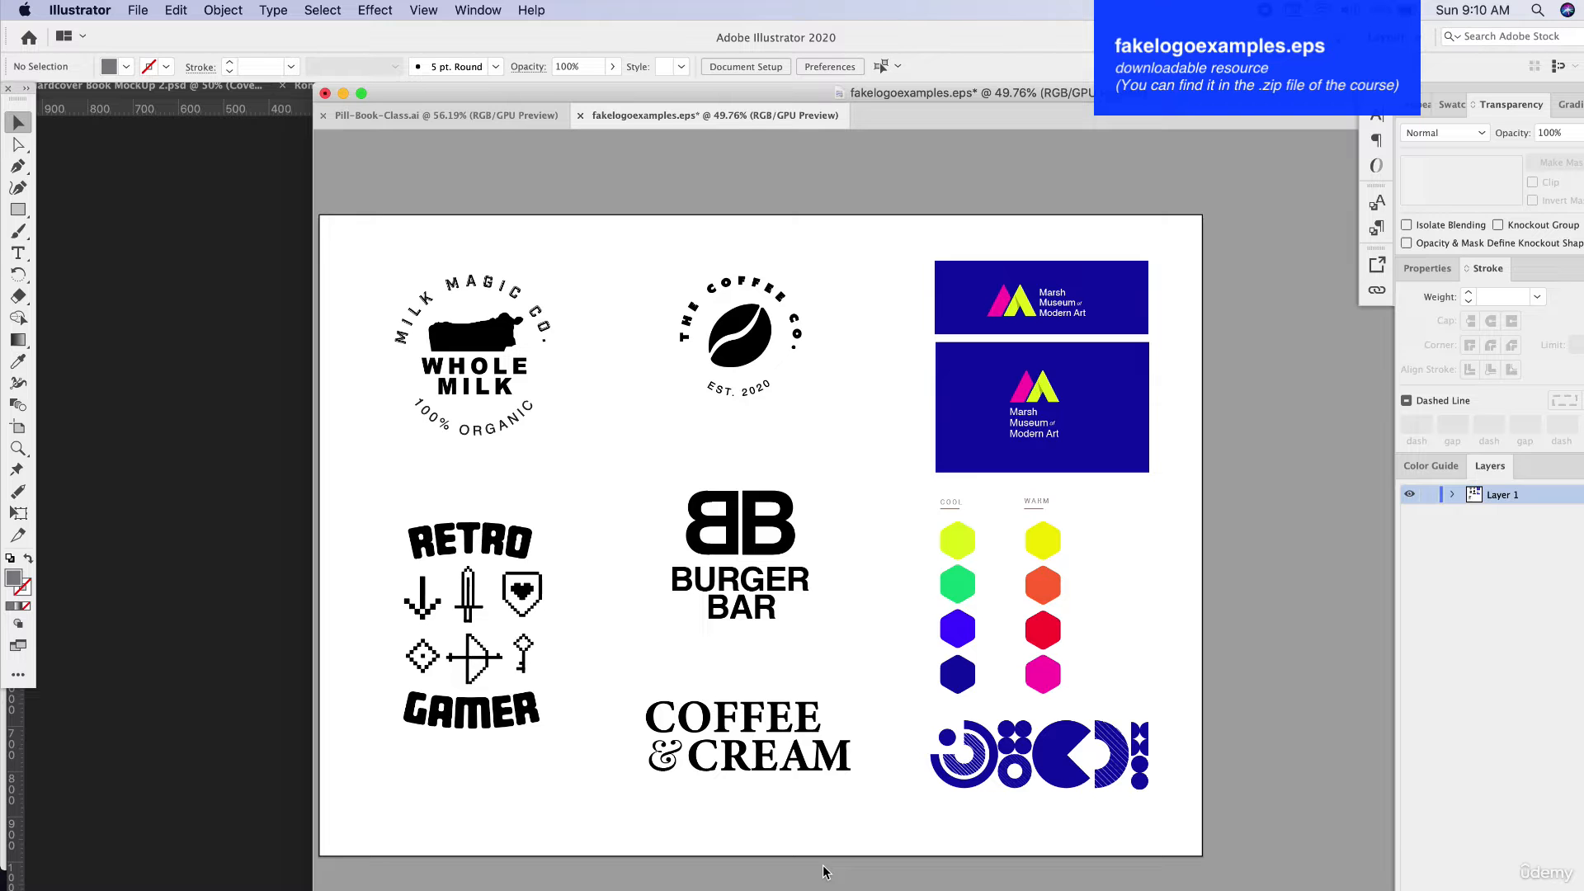
scroll(1012, 583, up, 3)
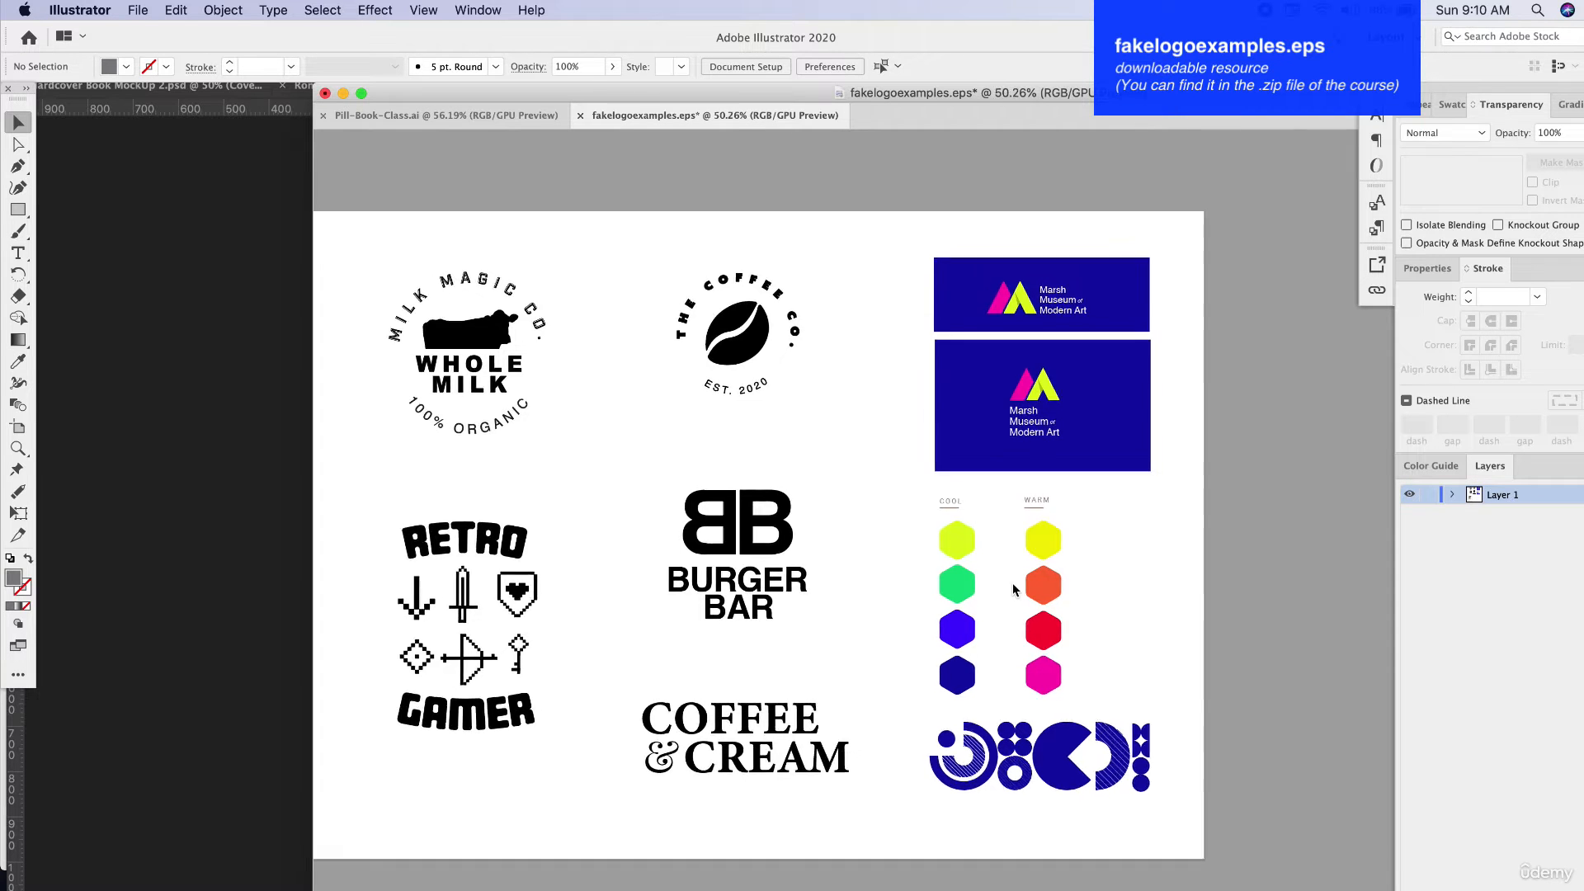
scroll(1013, 583, up, 1)
scroll(1013, 584, right, 4)
scroll(1013, 584, up, 3)
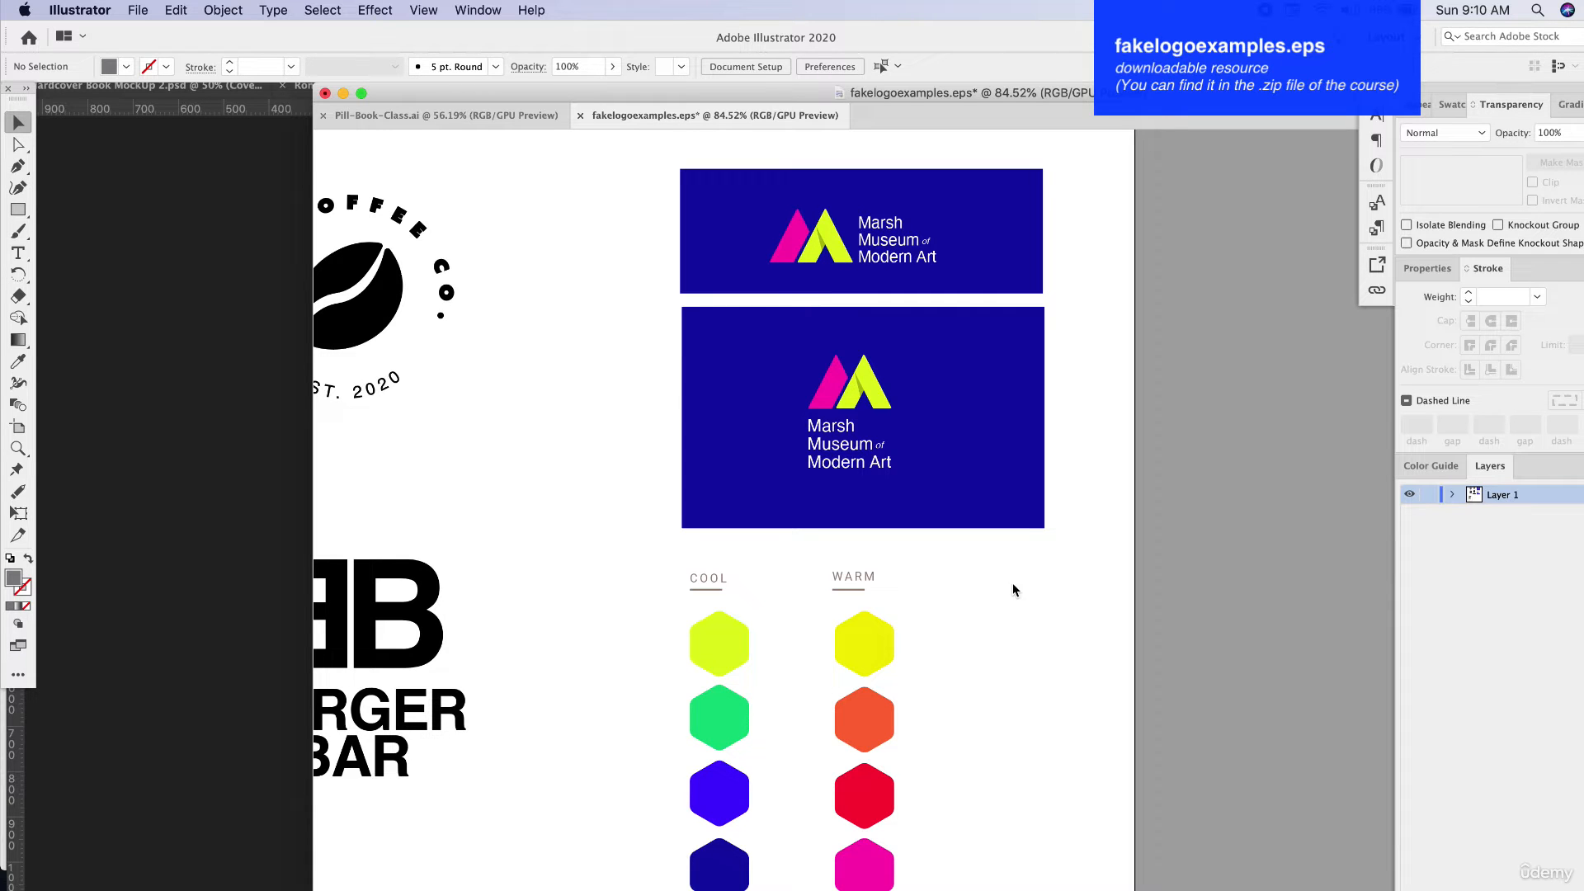
scroll(1012, 582, down, 4)
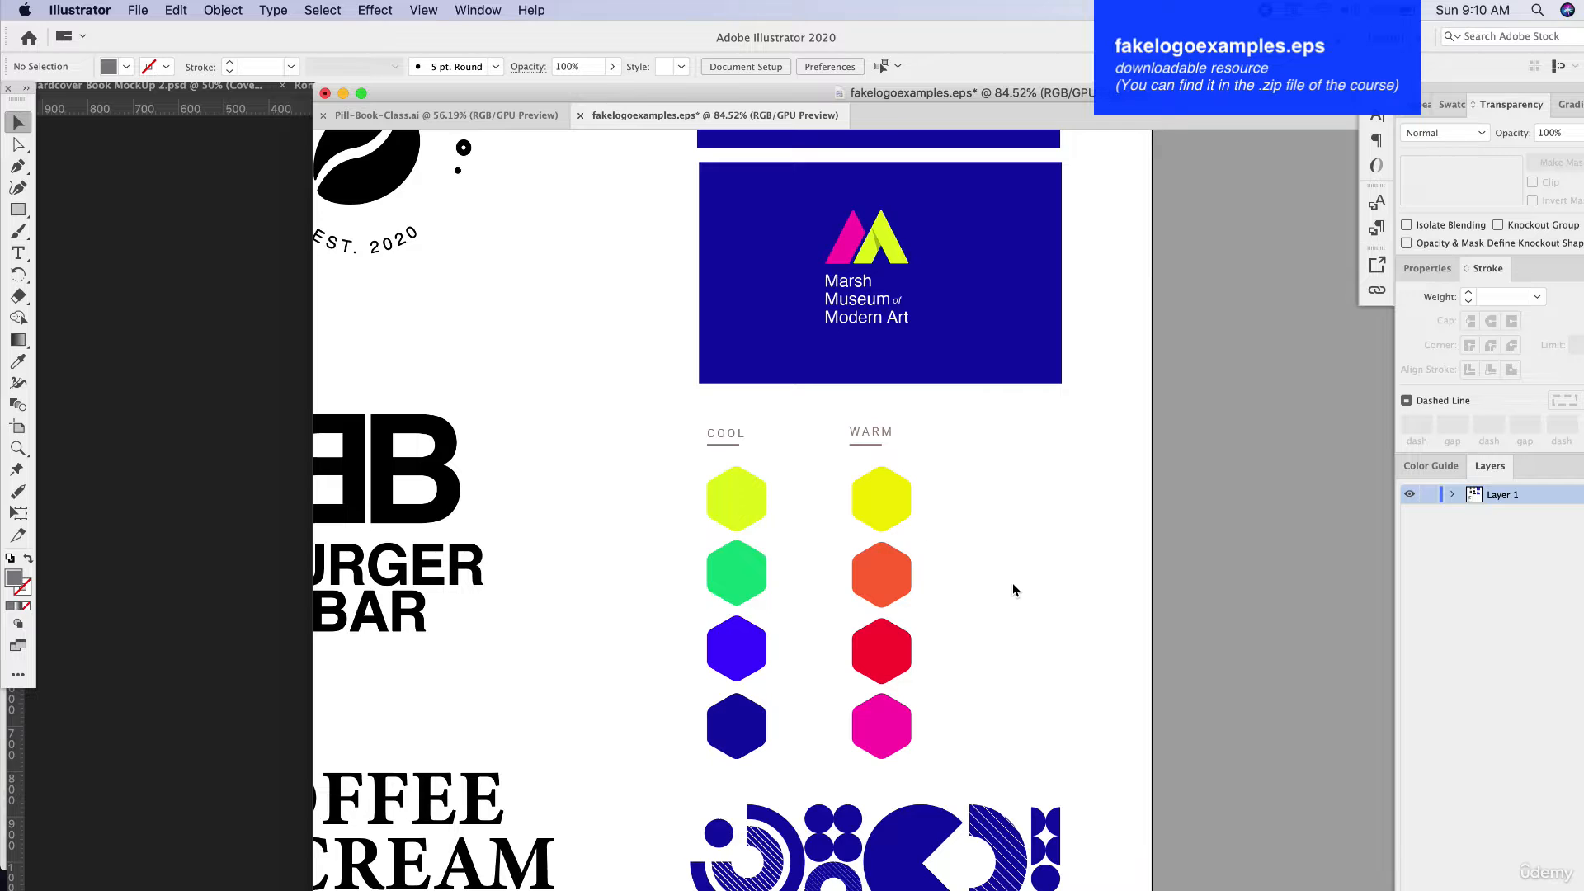
scroll(912, 559, up, 4)
Select the orange hexagon in the Warm palette and open its fill color to get the hex code
click(743, 376)
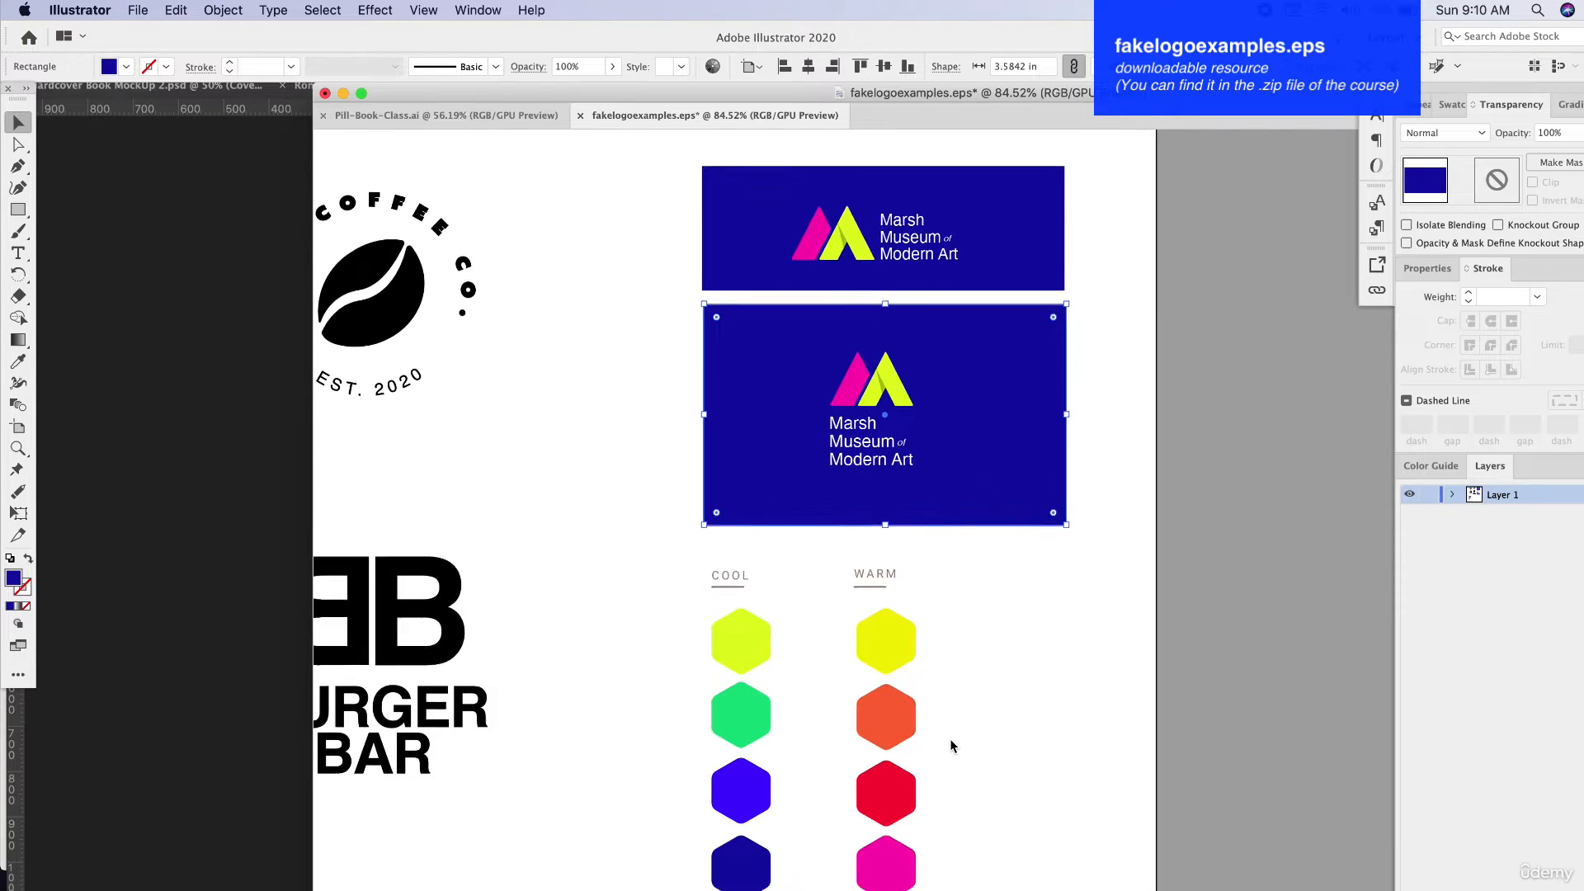
click(902, 726)
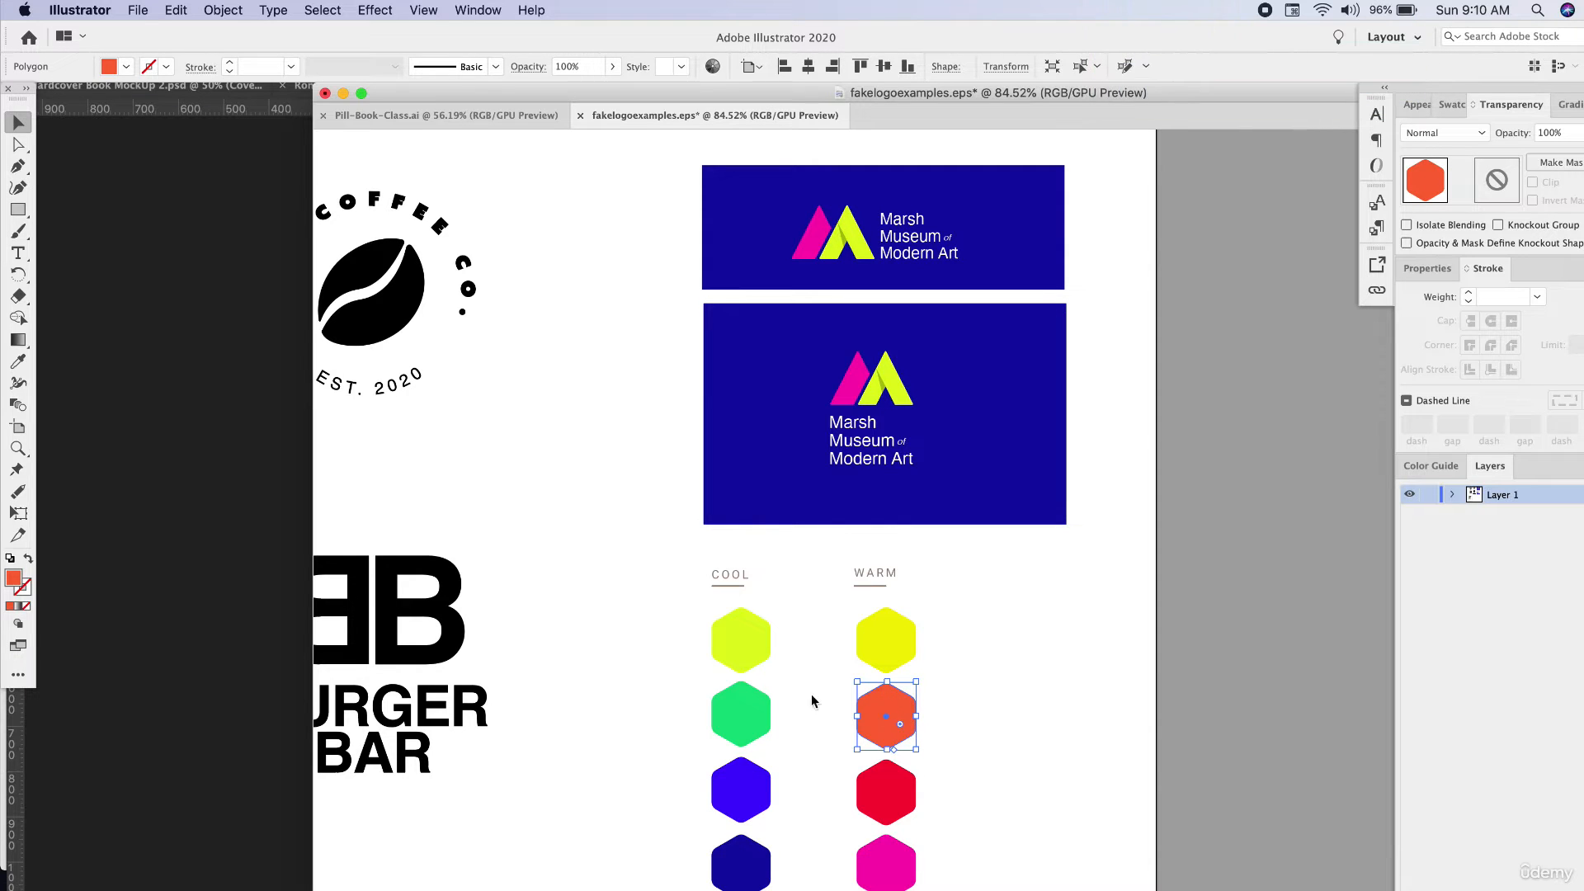
double_click(13, 580)
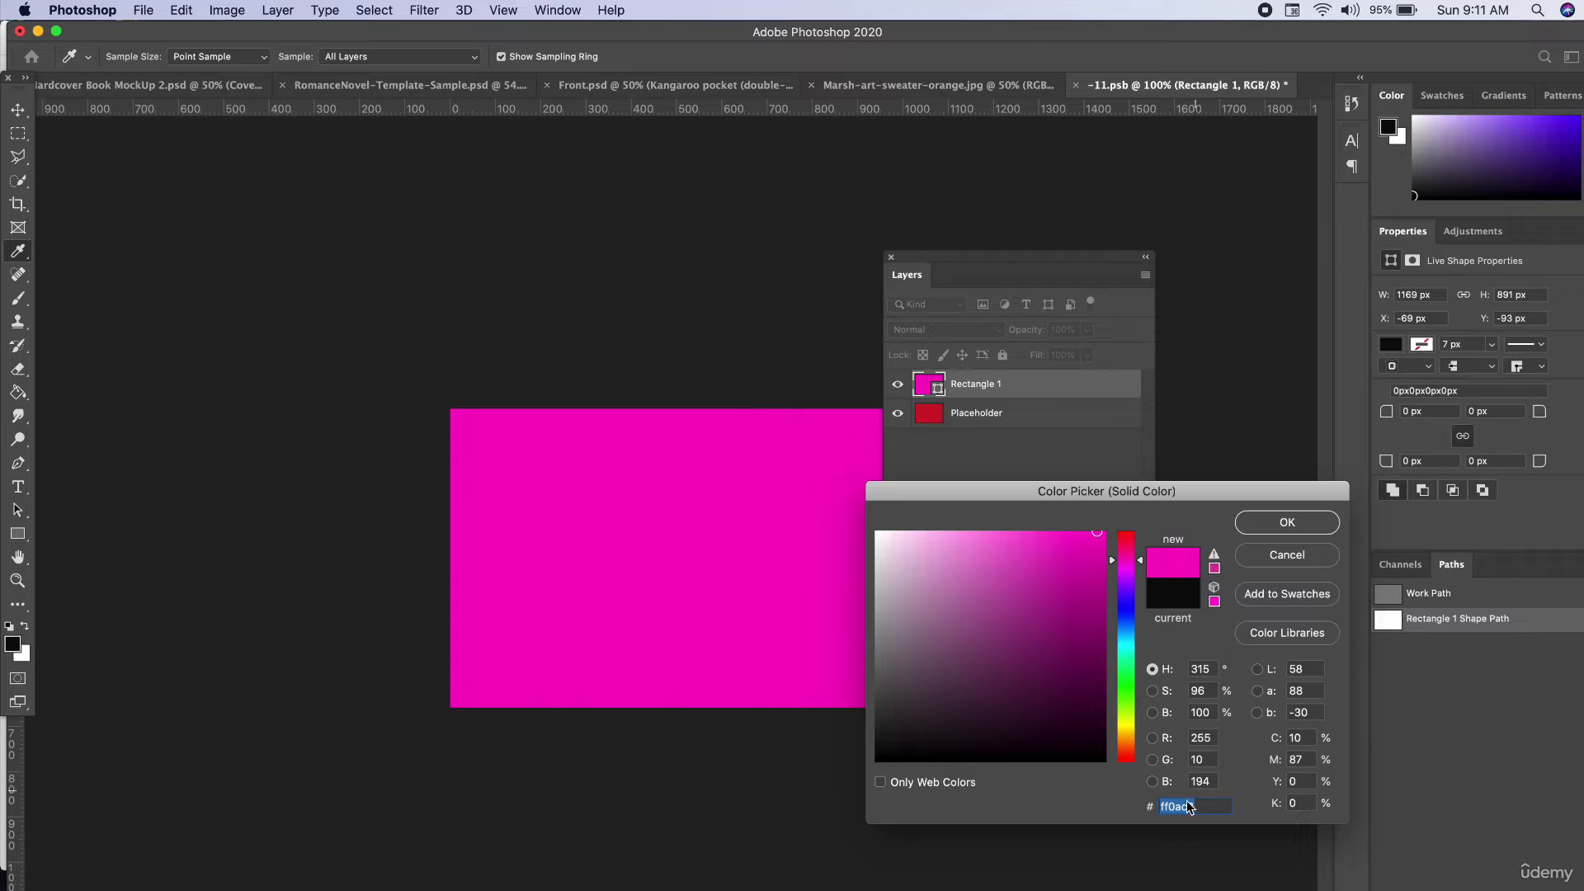
Back in Photoshop, set the rectangle's fill color to #FF6D38, and save and close the pocket smart object
text(FF6D38)
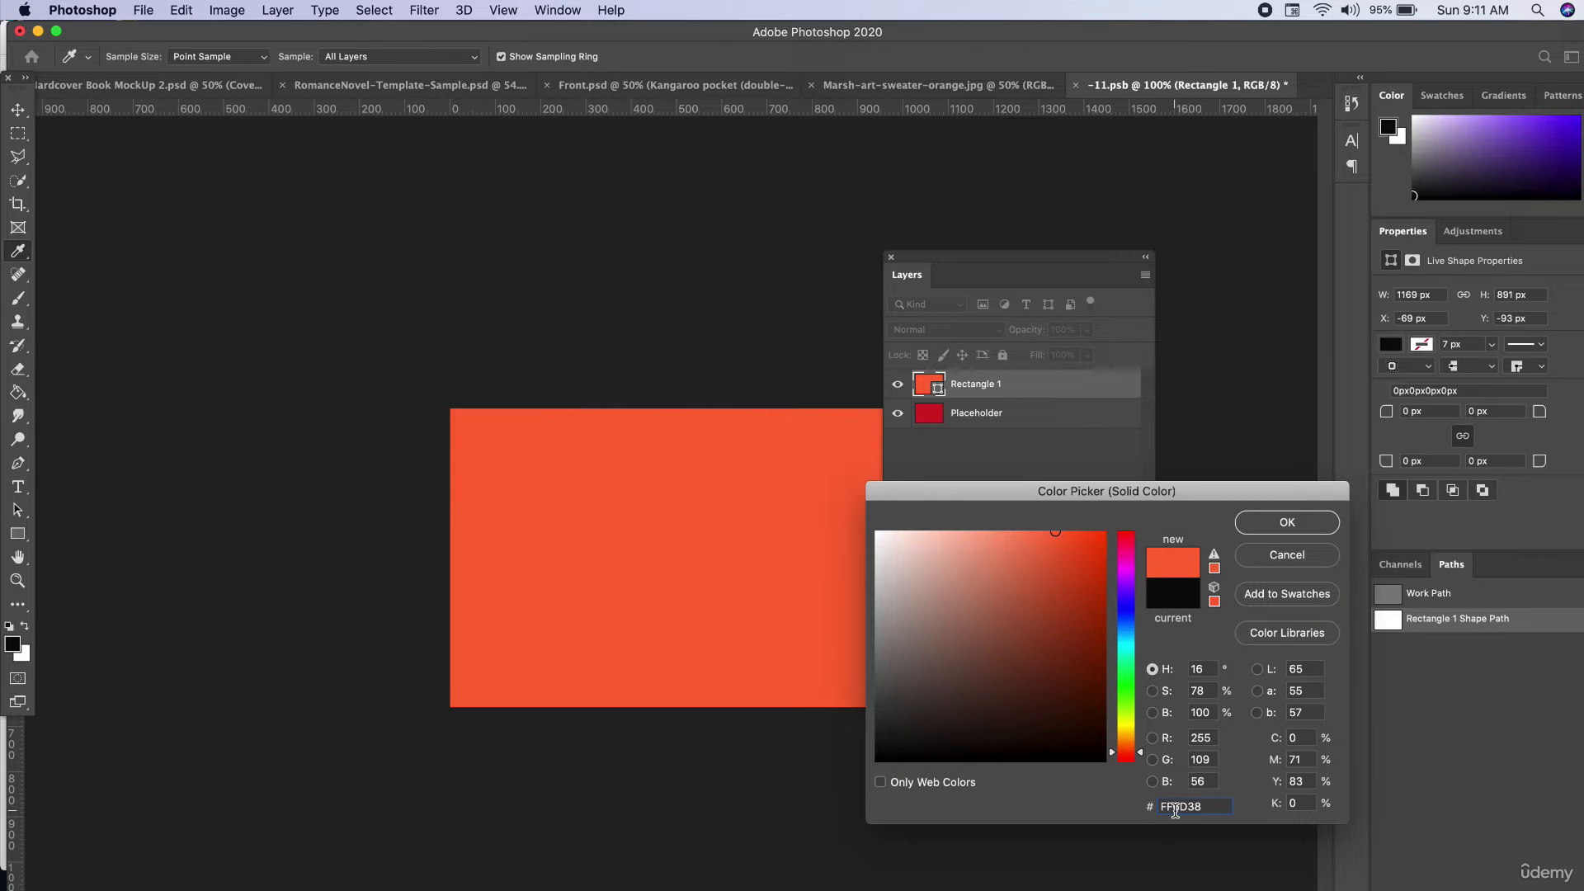
click(1288, 525)
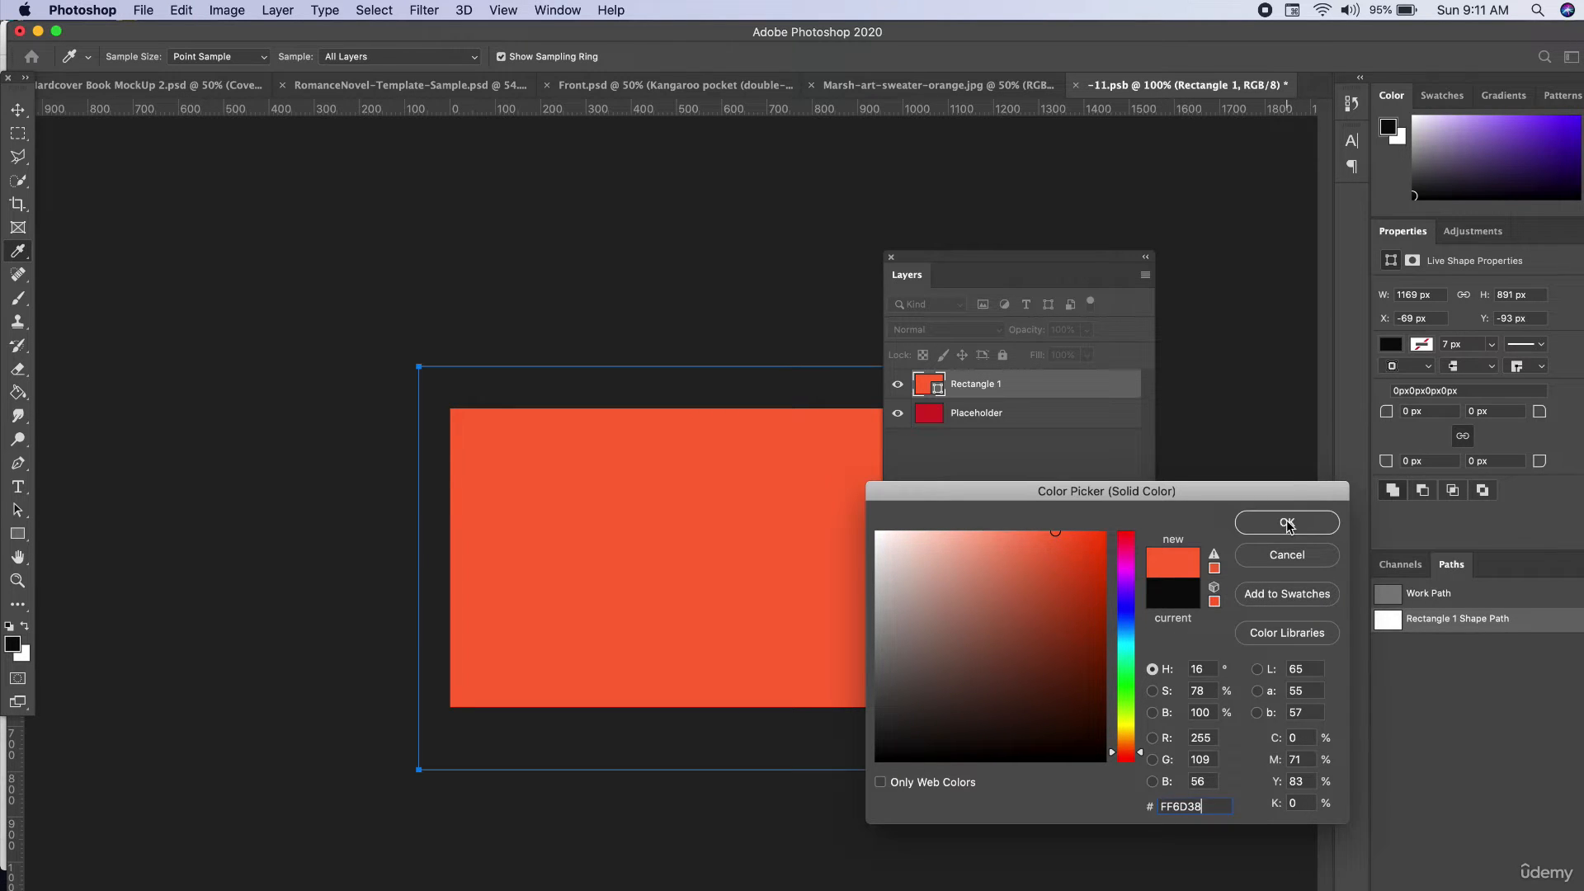
click(1075, 86)
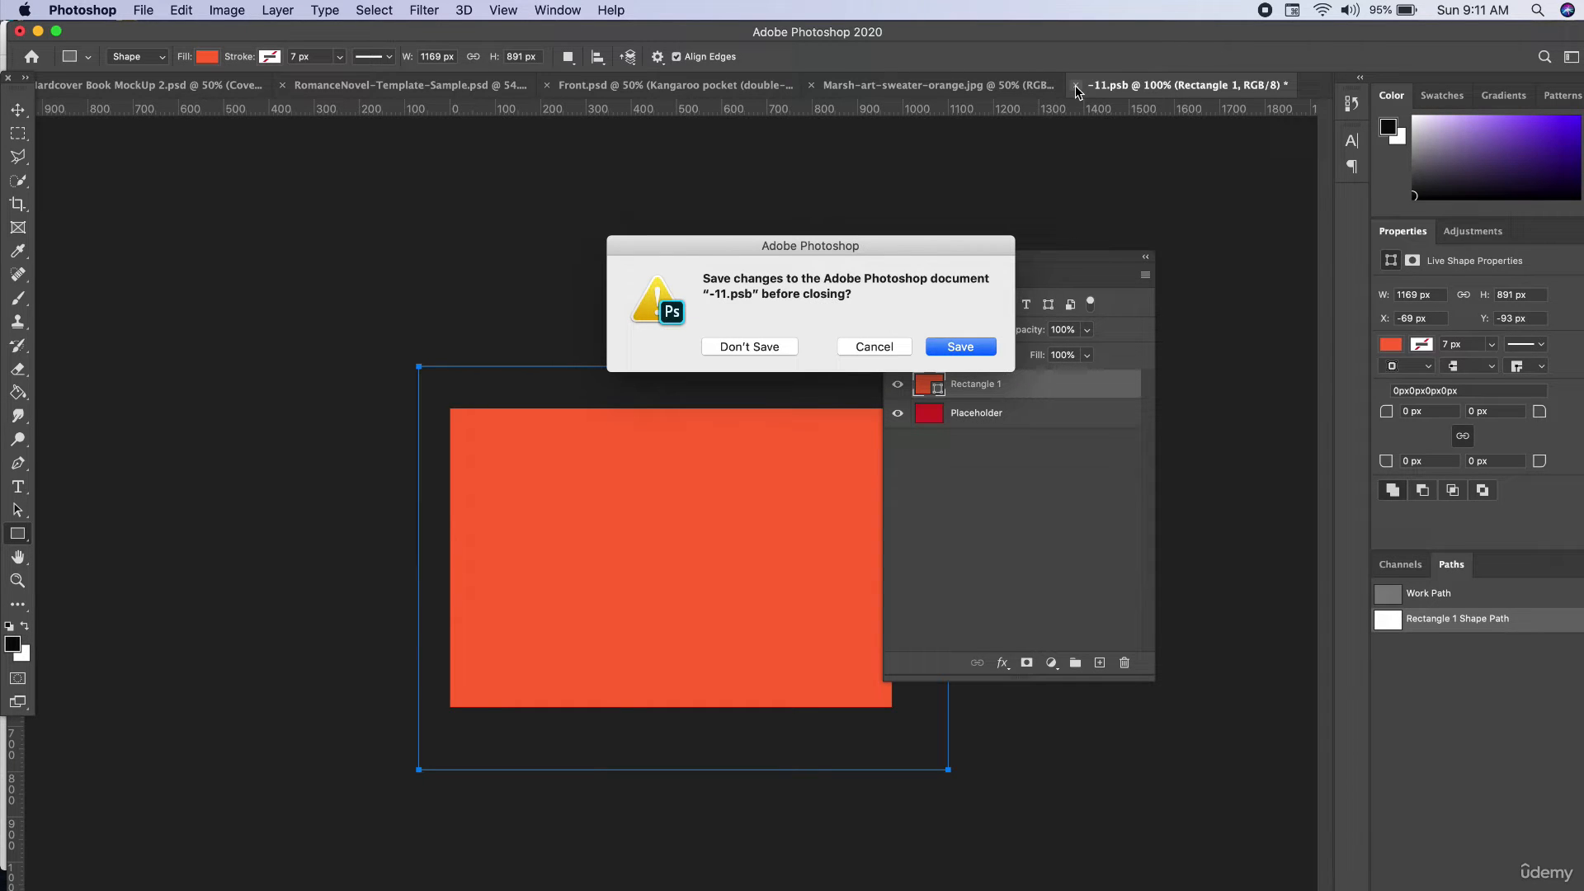
click(982, 347)
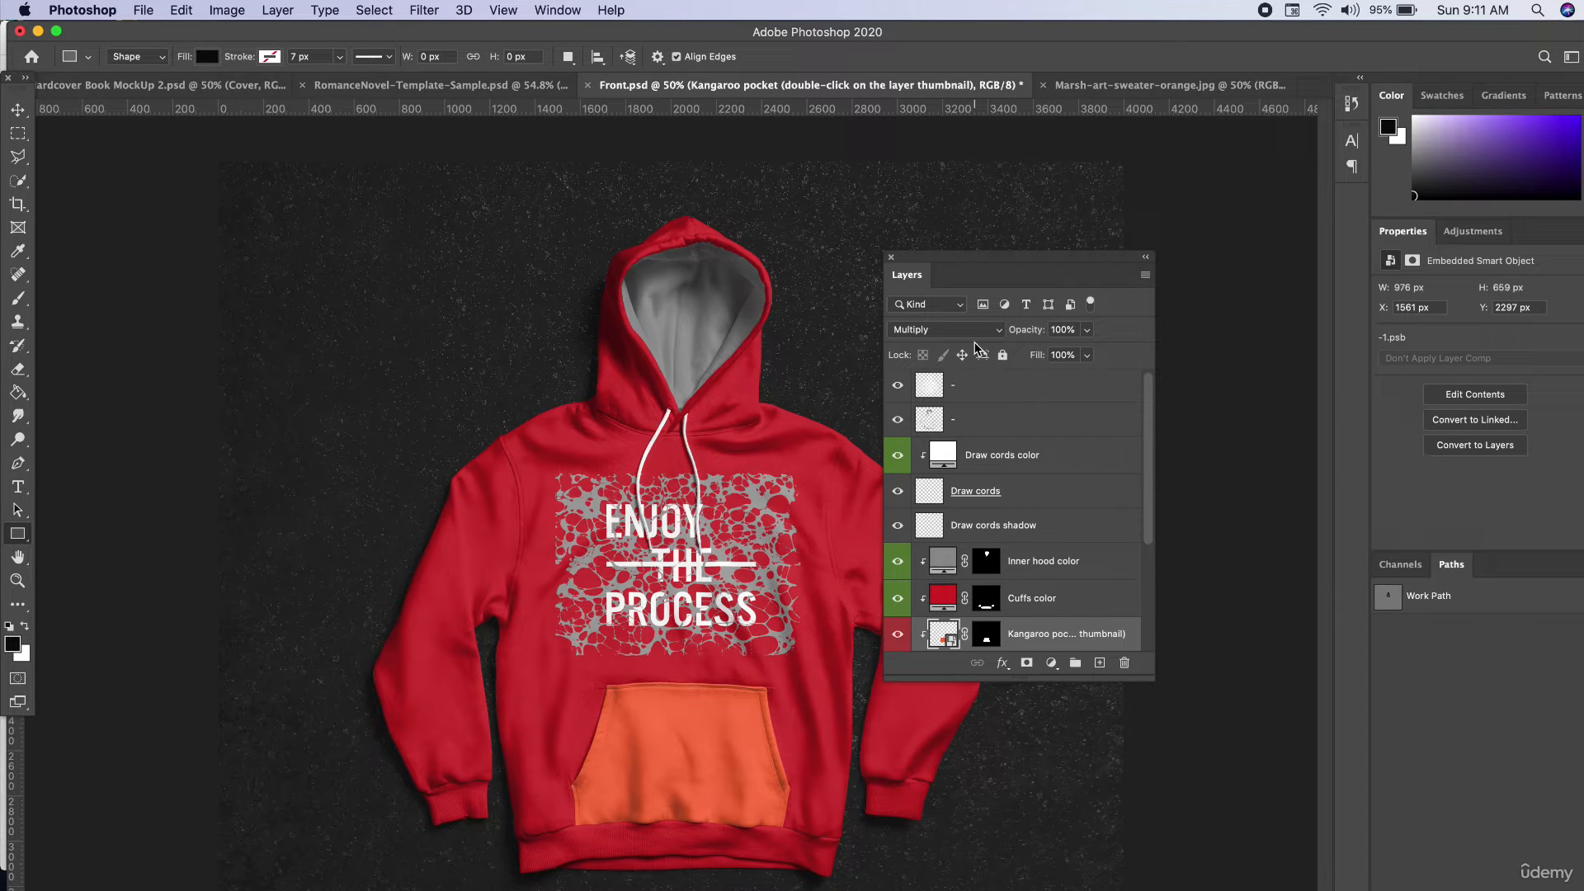
Reopen the Kangaroo pocket smart object and change the rectangle's fill color to yellow #efff38
double_click(942, 633)
double_click(928, 386)
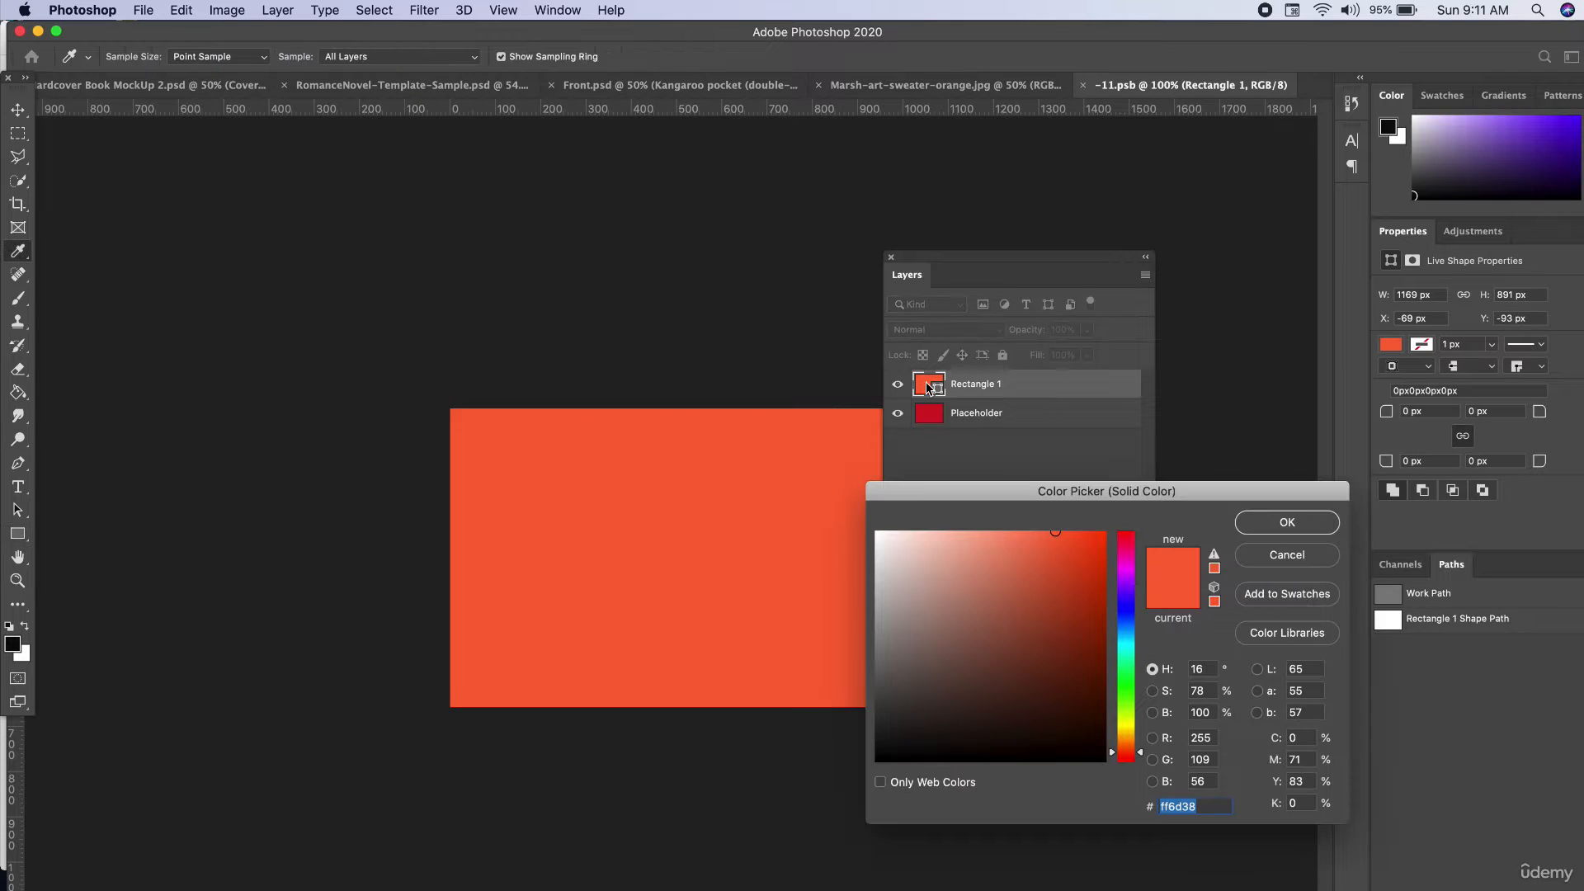
click(1125, 720)
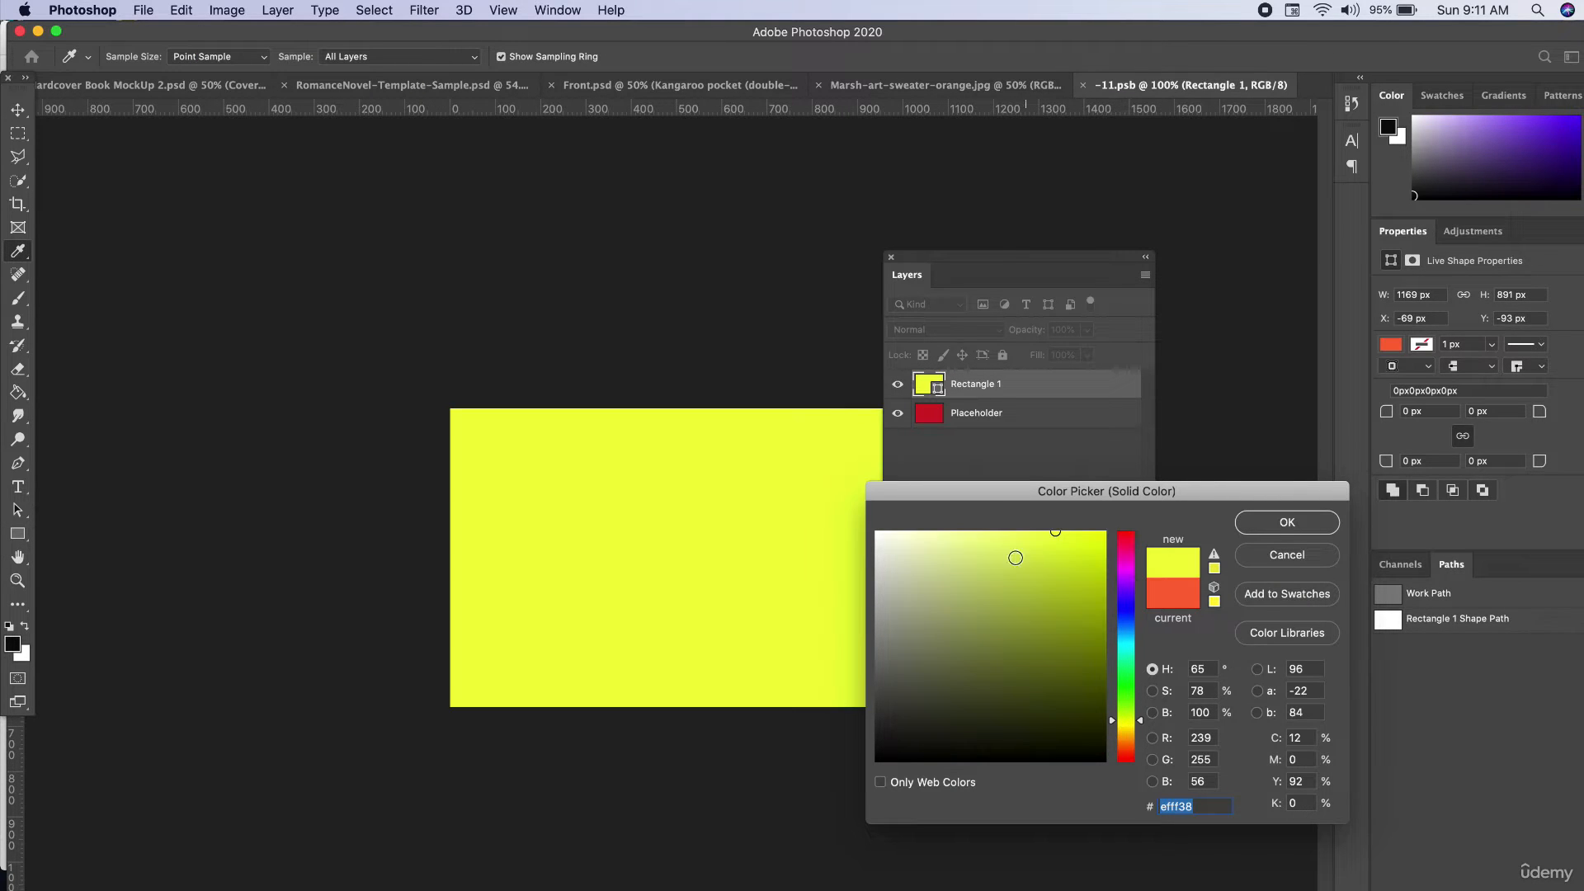
click(1257, 531)
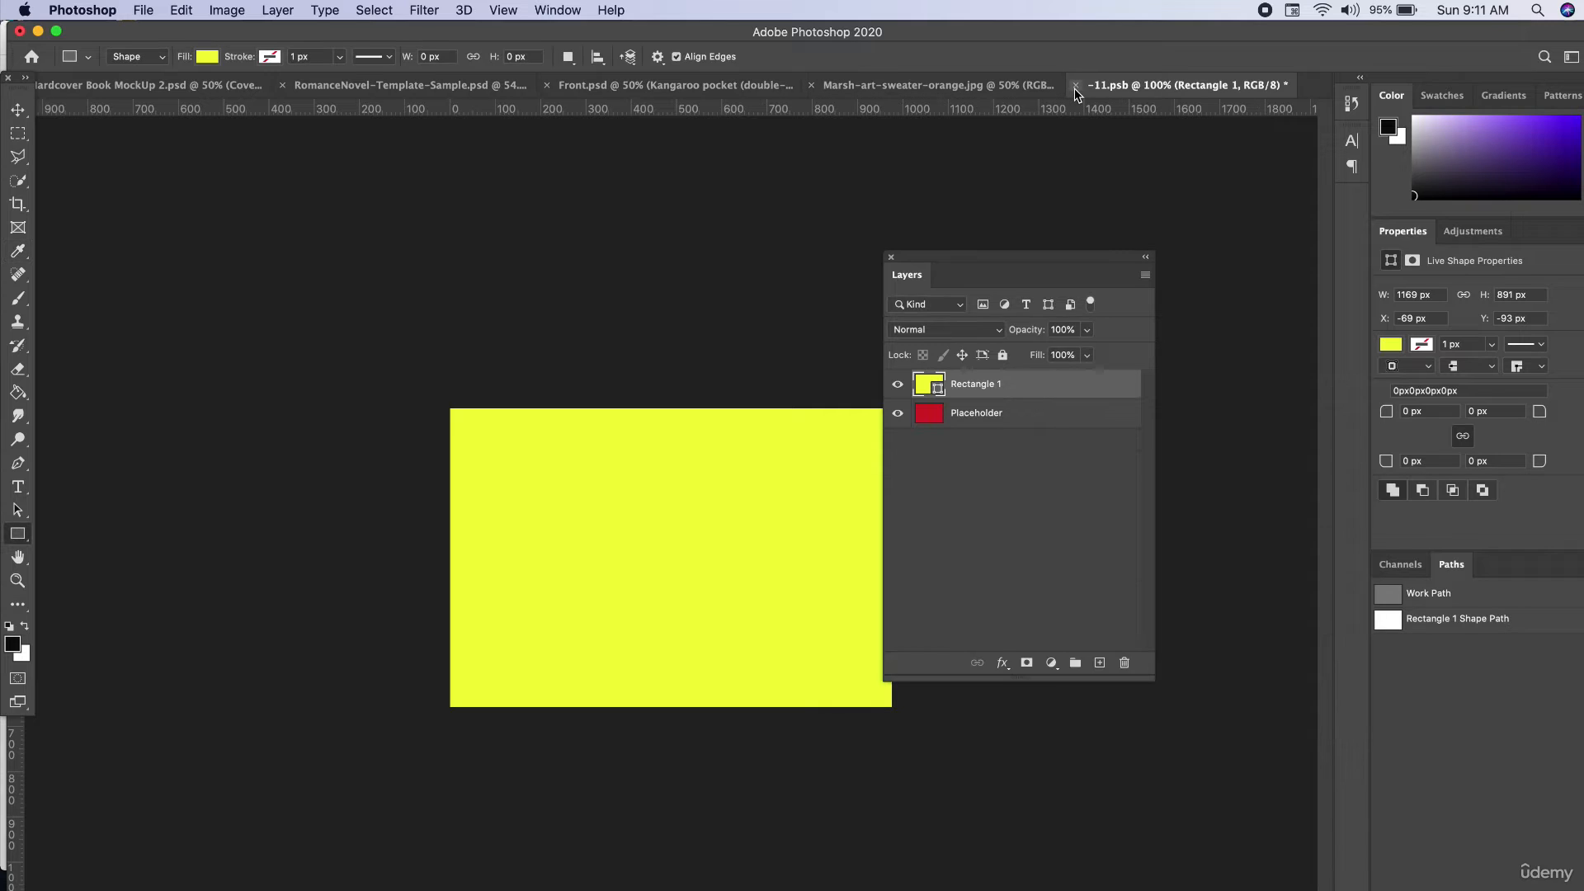
Save and close the pocket smart object, and toggle the Body design layer's visibility to check what it covers
click(1076, 85)
click(965, 346)
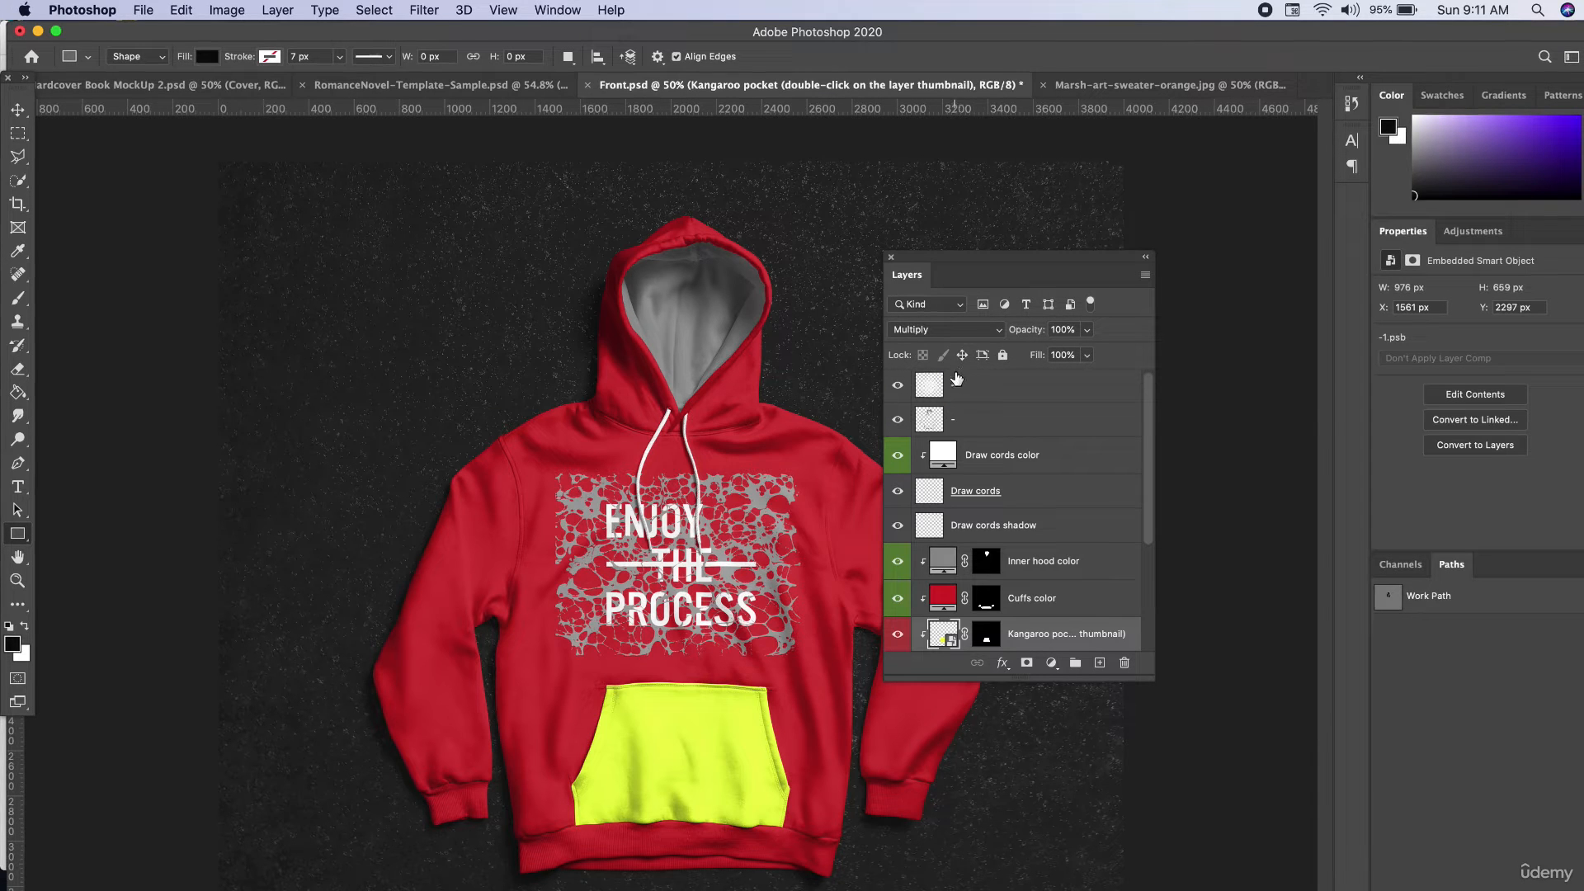
scroll(902, 560, down, 3)
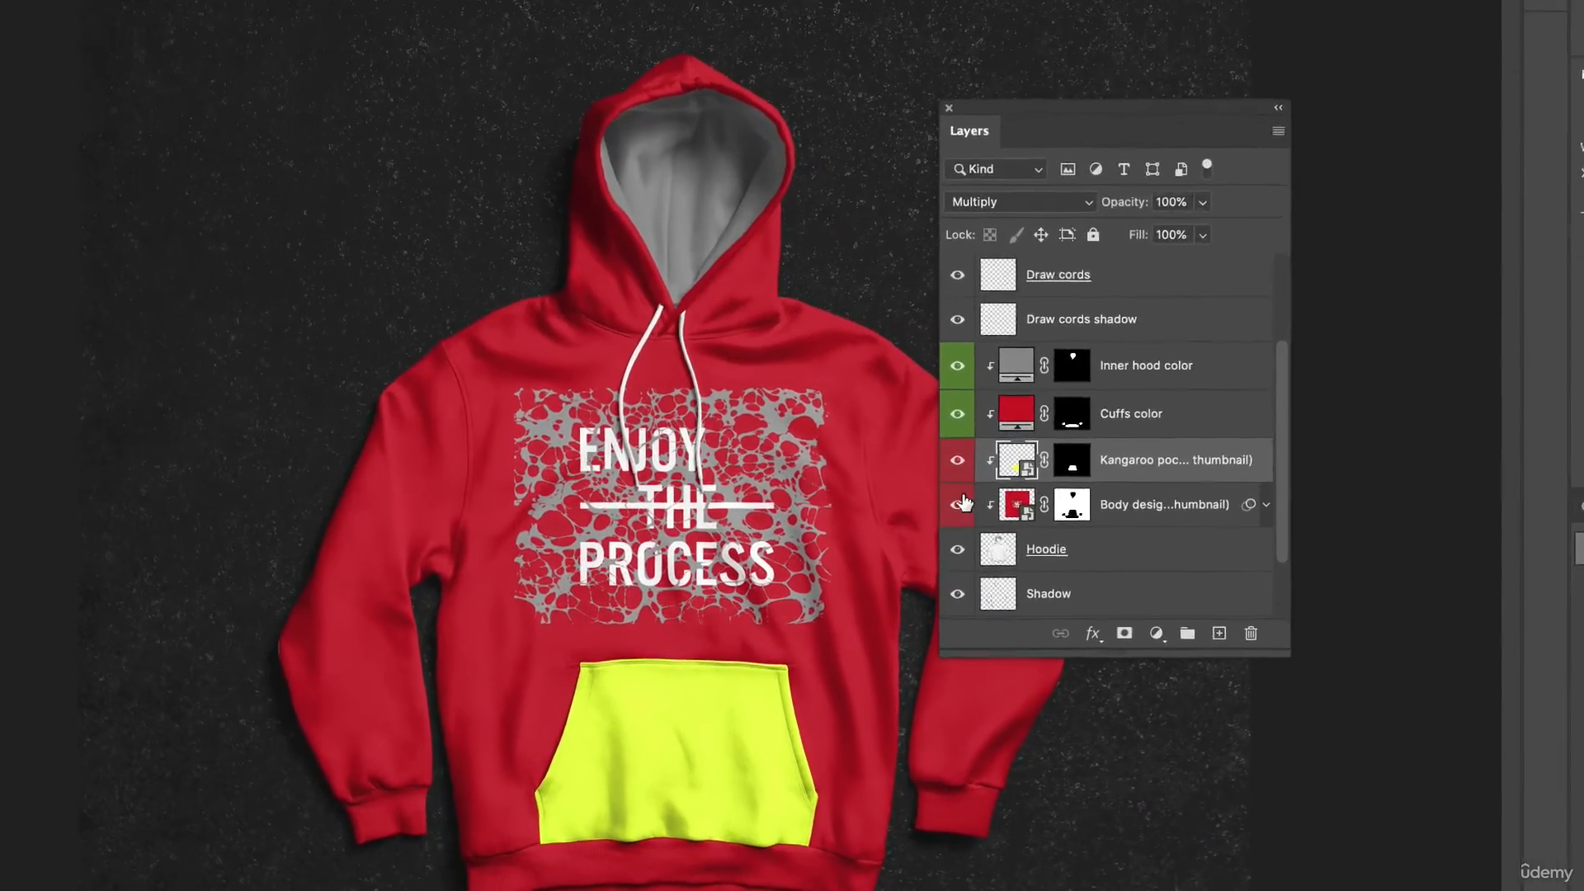
click(957, 503)
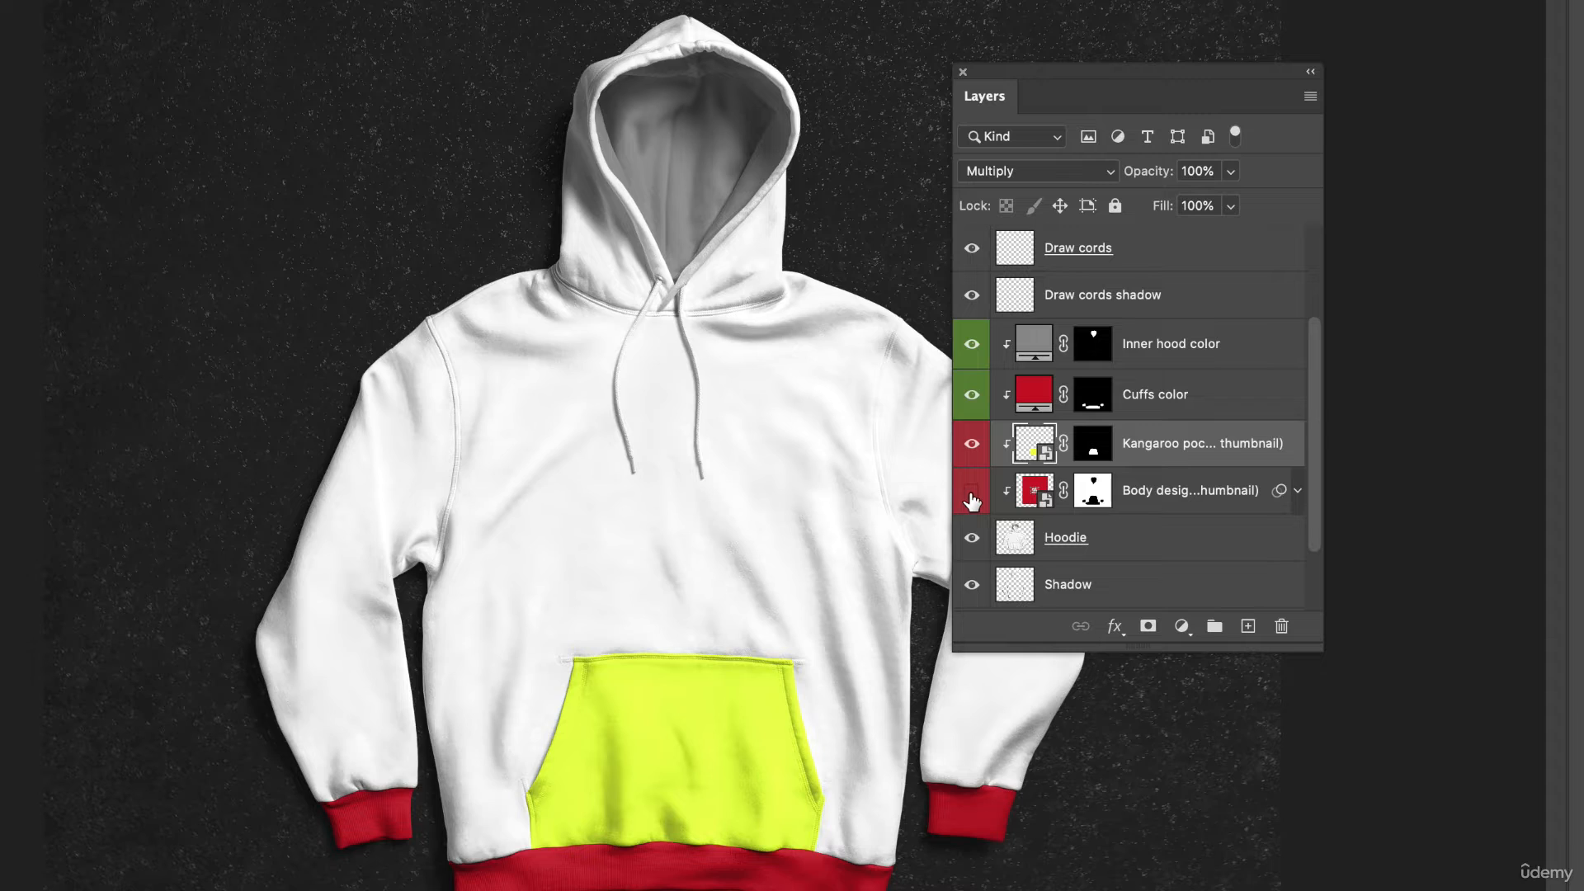
click(971, 495)
Open the Body design smart object and show its Safe area layer
click(1037, 497)
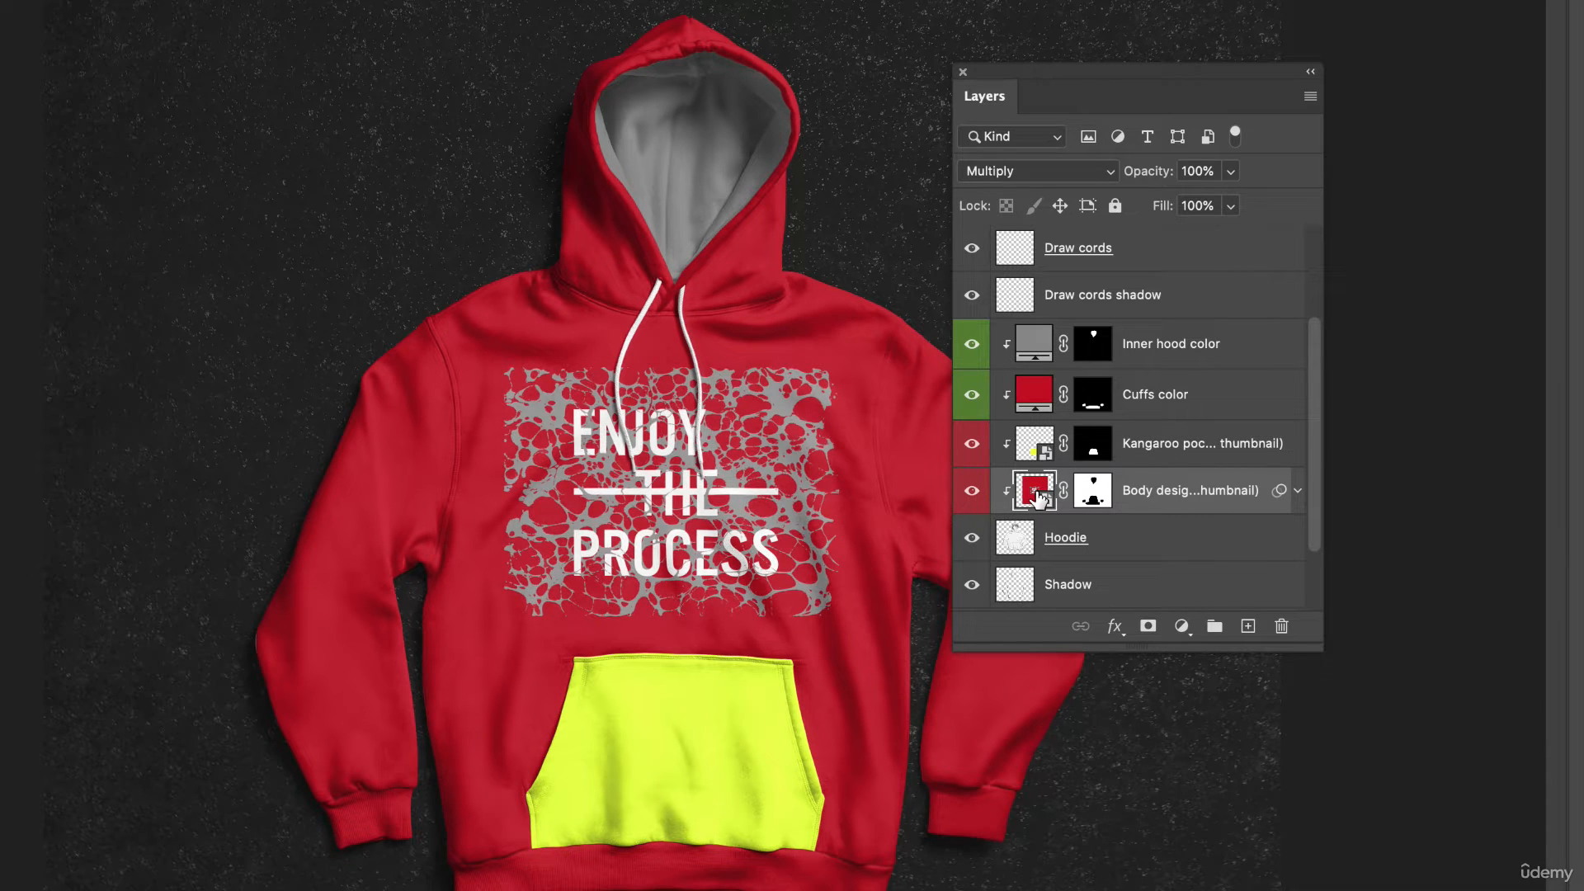
double_click(1036, 493)
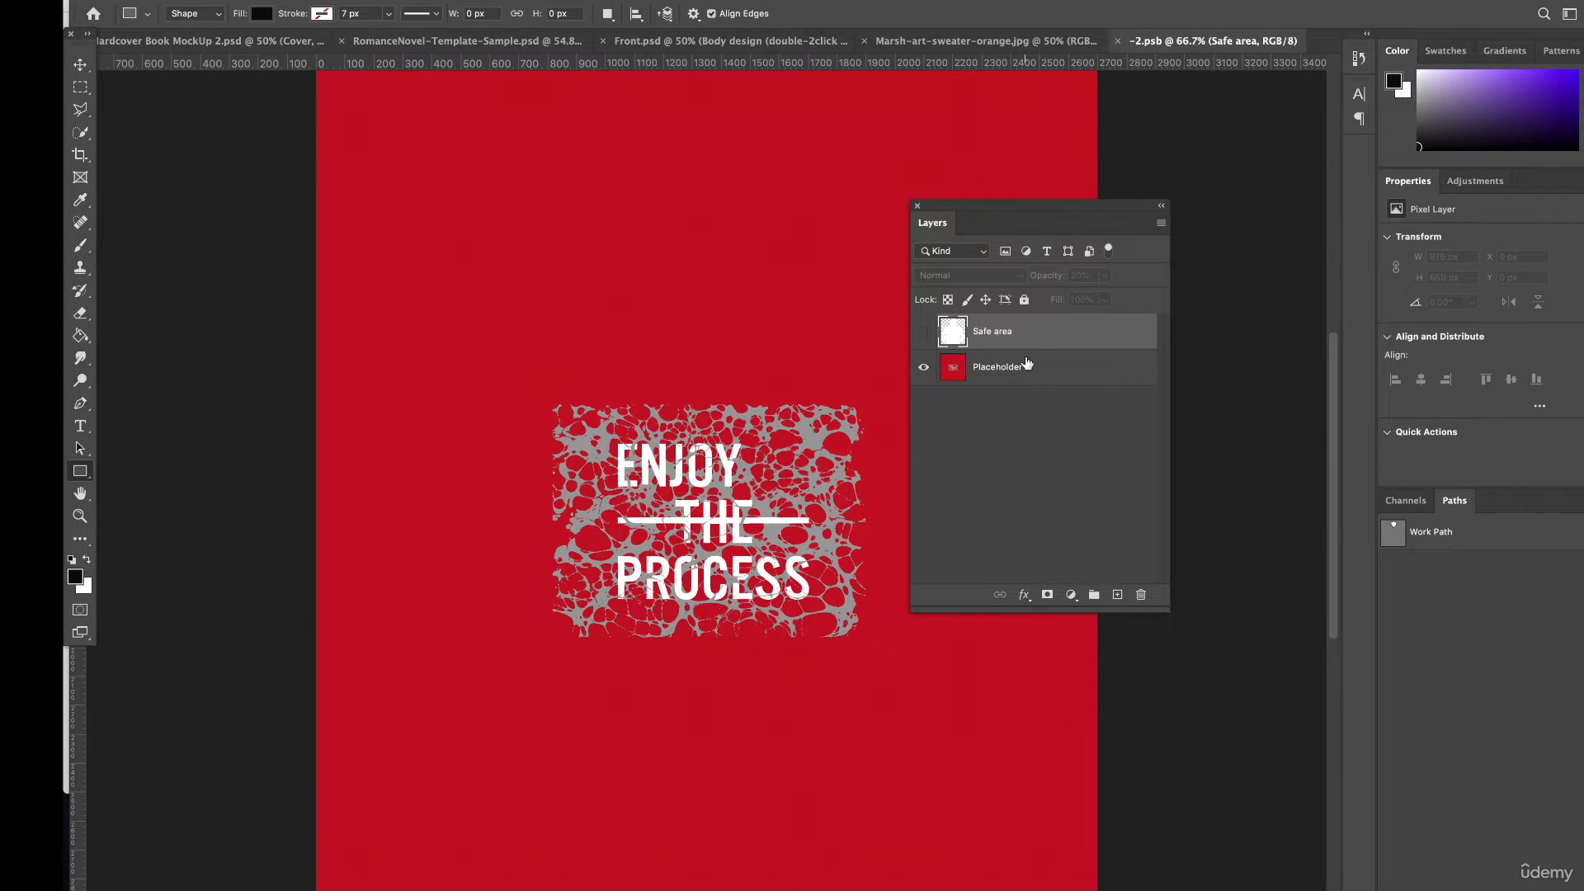
click(924, 332)
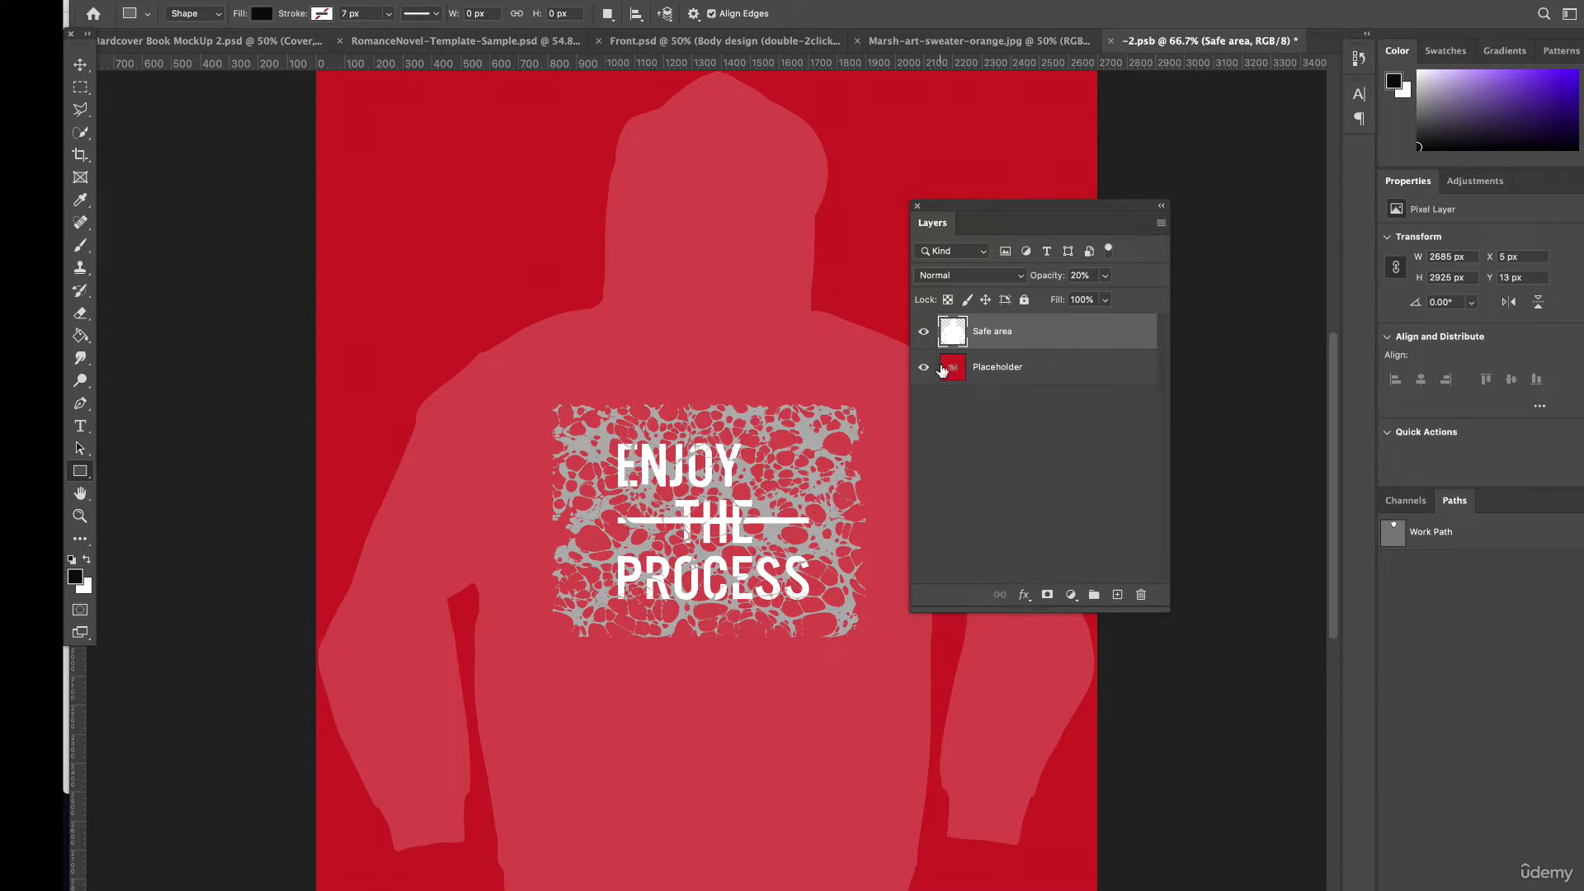
Switch to Illustrator and open the fill color of the dark blue rectangle behind the stacked Marsh Museum logo to get its hex code
click(762, 886)
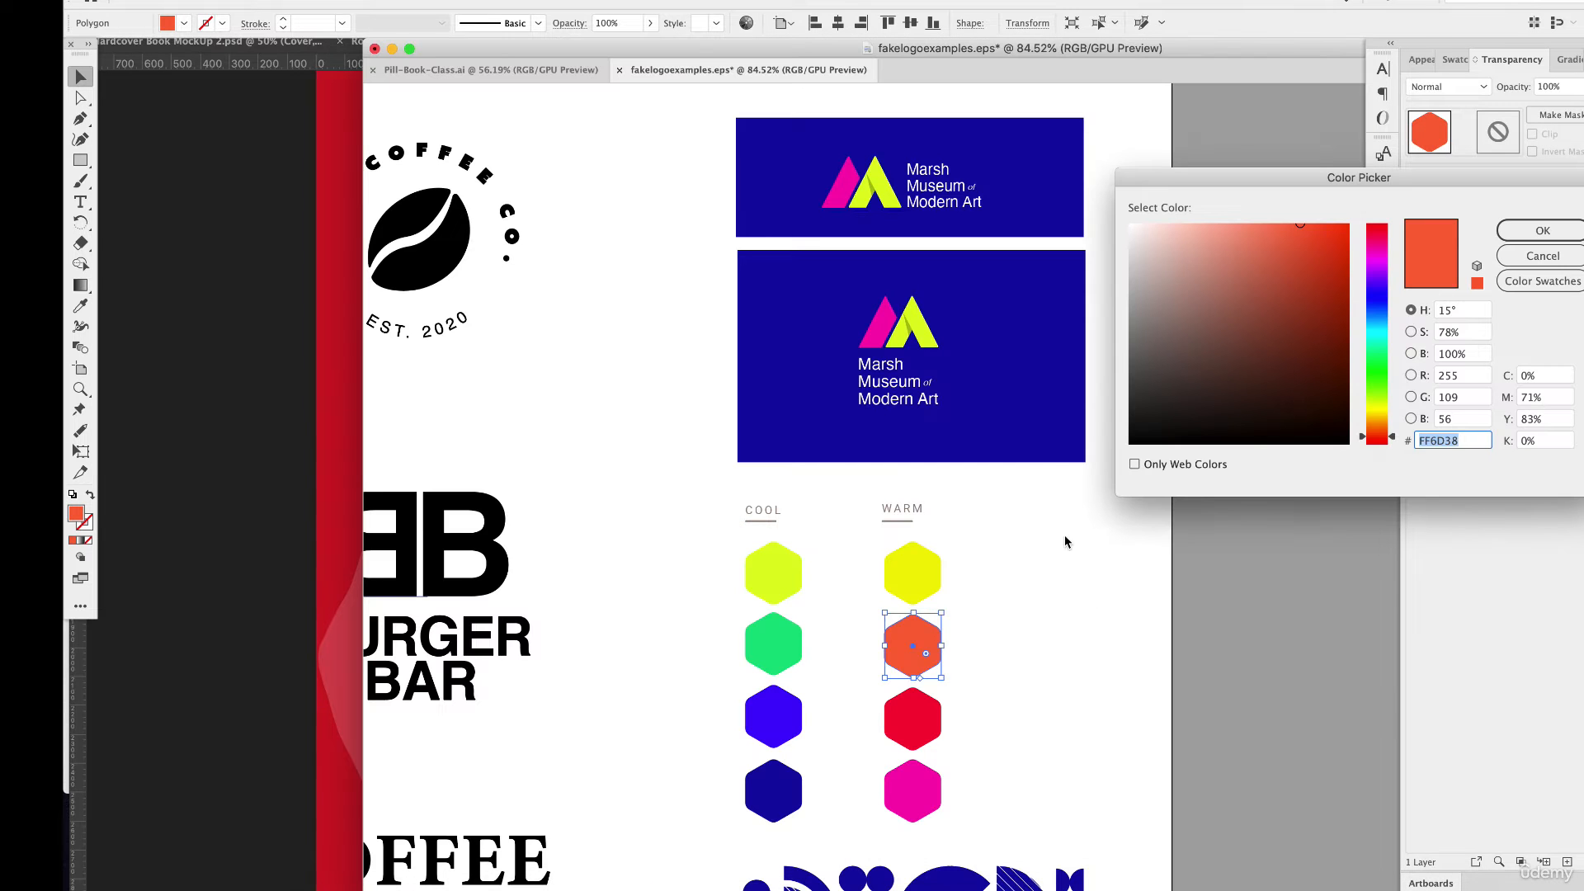
key(Return)
click(786, 324)
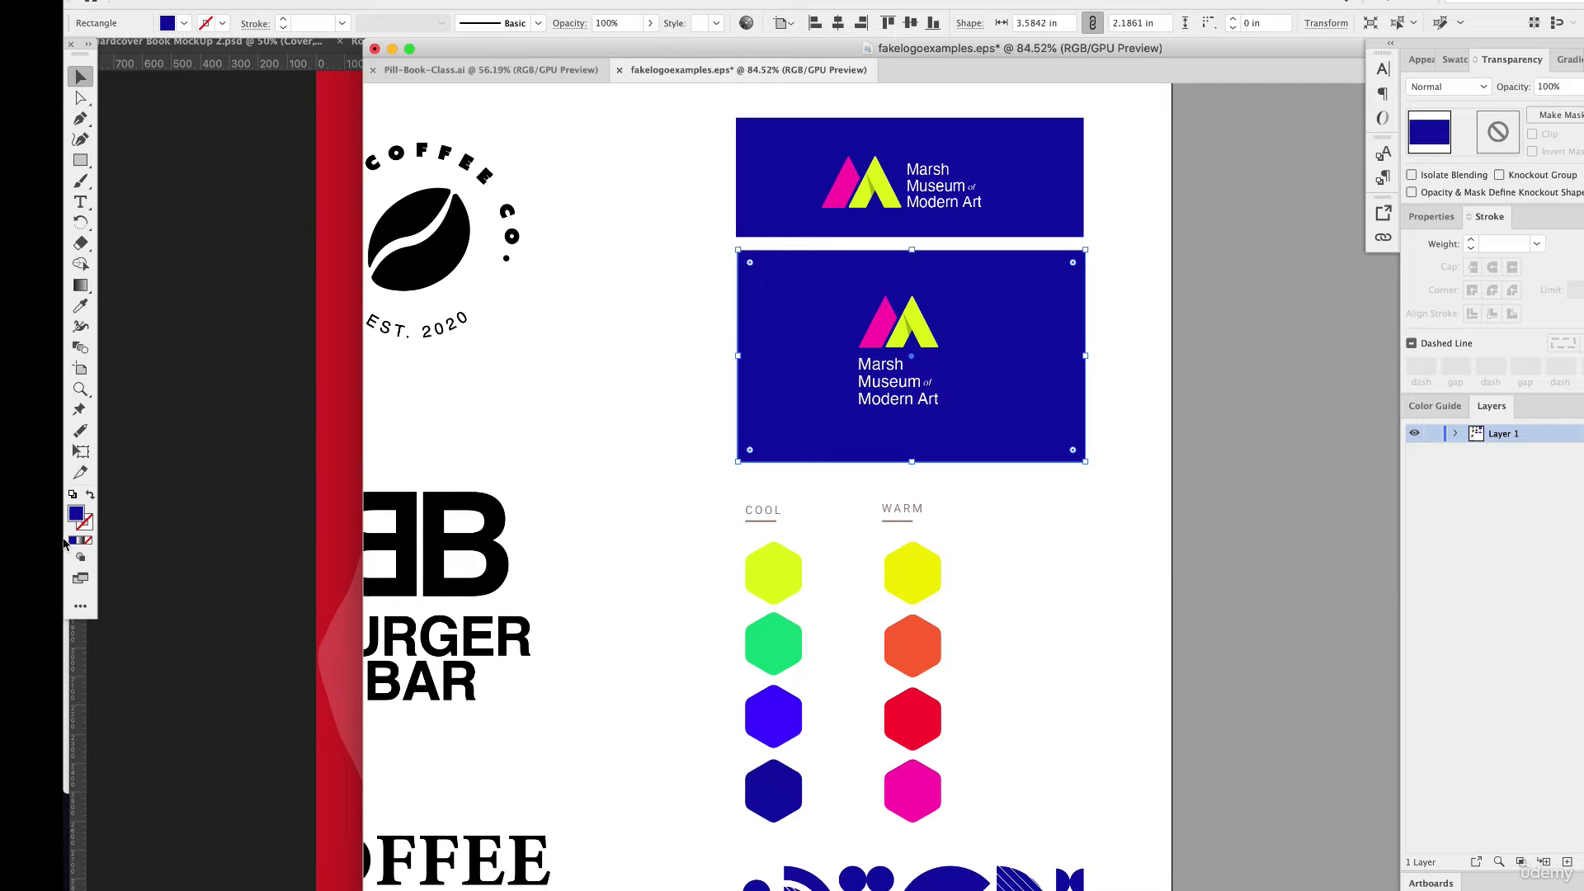
double_click(77, 513)
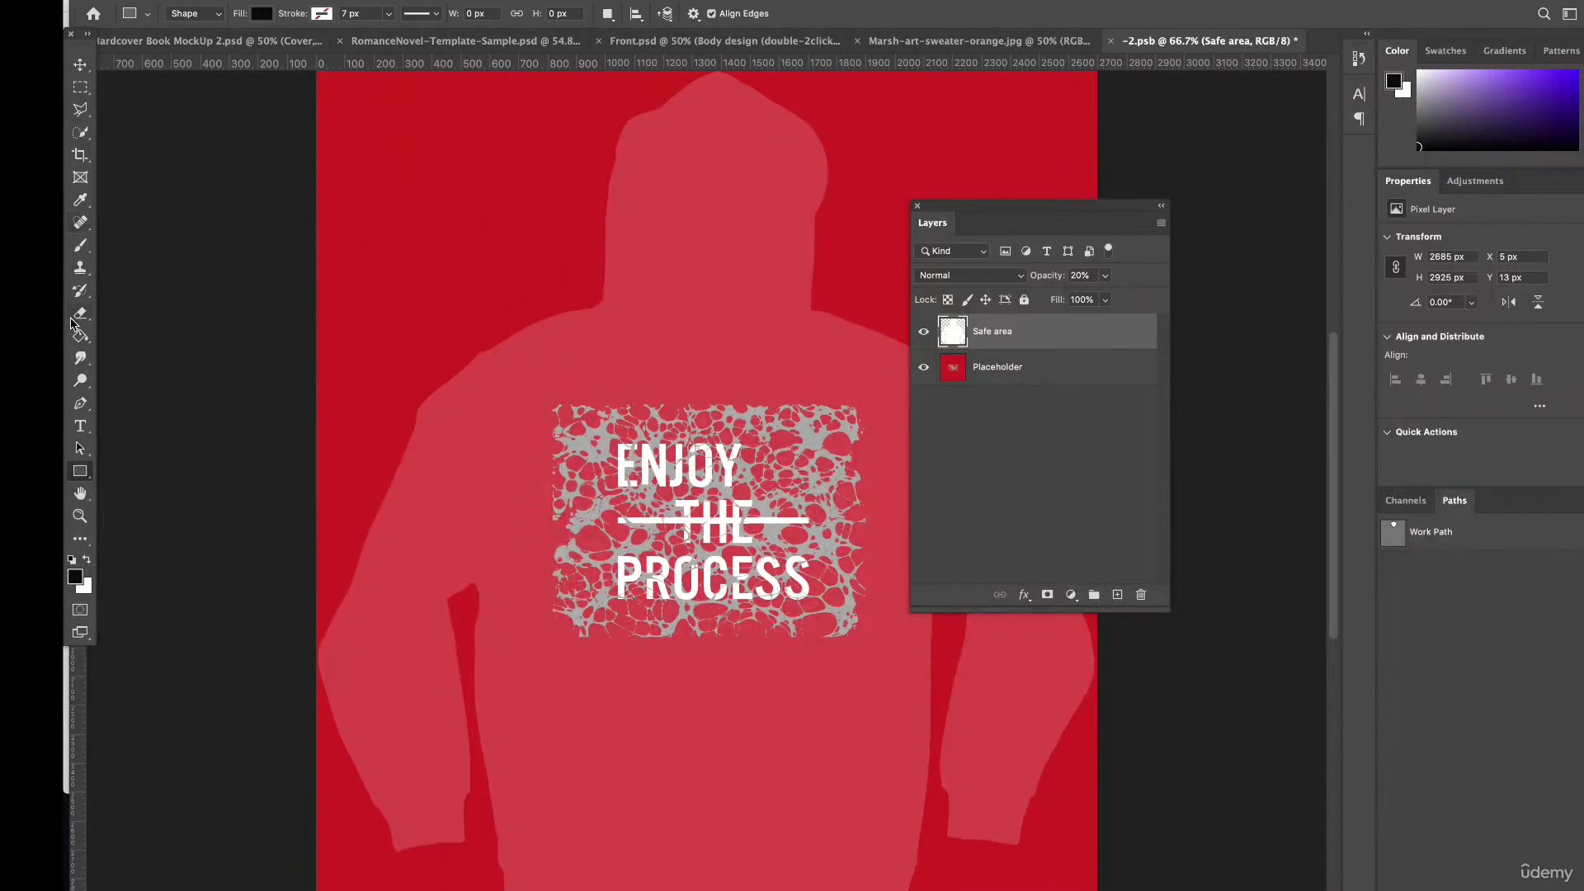
In Photoshop, draw a rectangle about 2952 by 2933 px over the body design canvas and set its fill to #1111A9
drag(298, 89, 1152, 887)
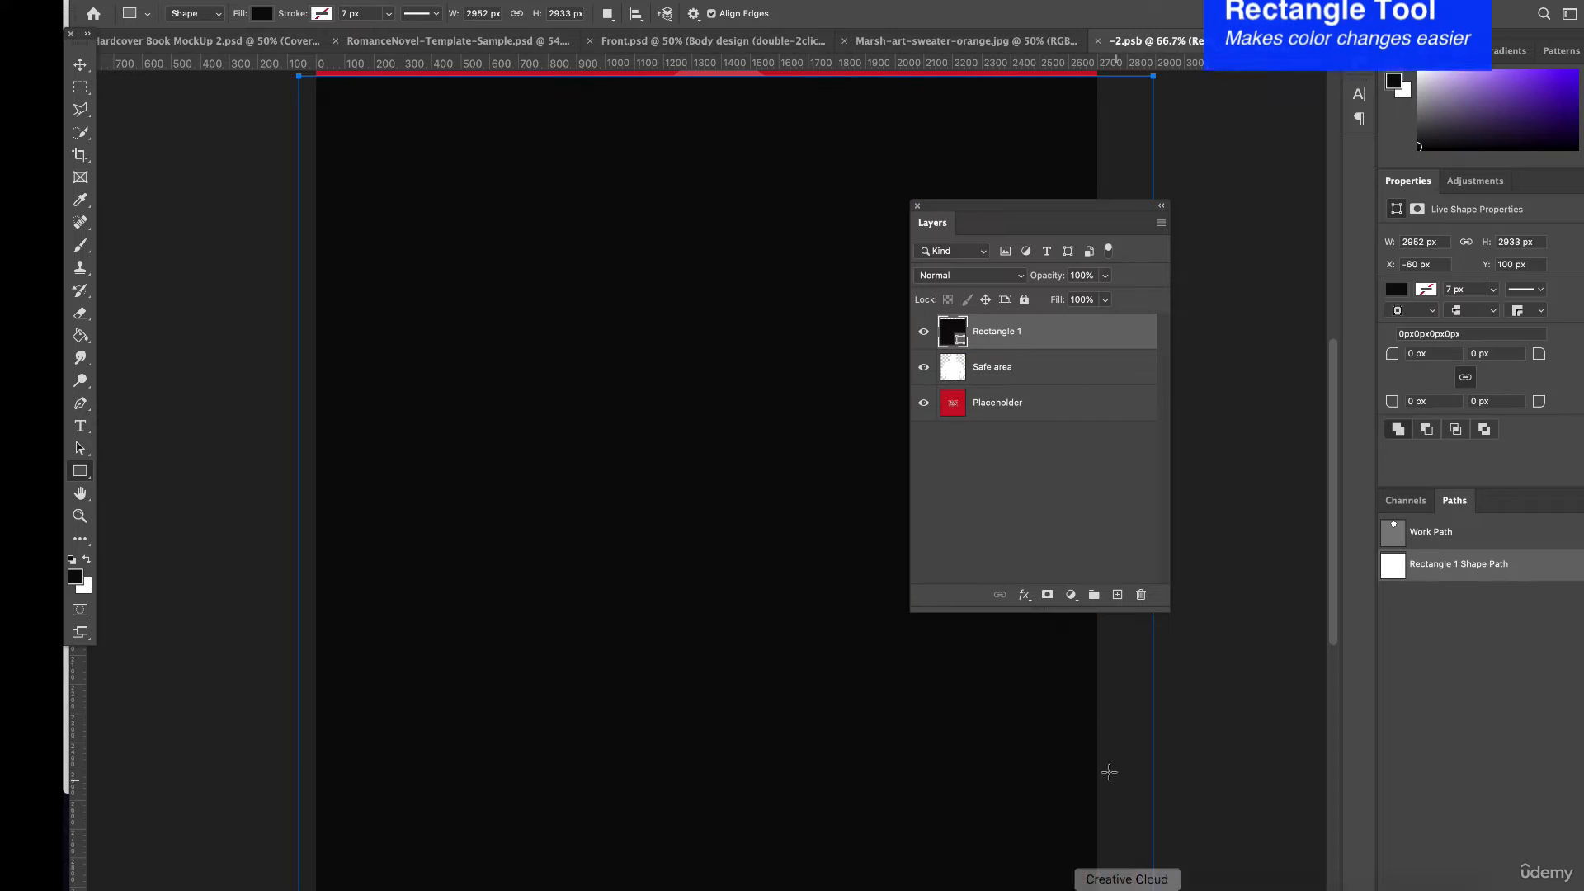
double_click(955, 334)
text(1111A9)
click(1274, 462)
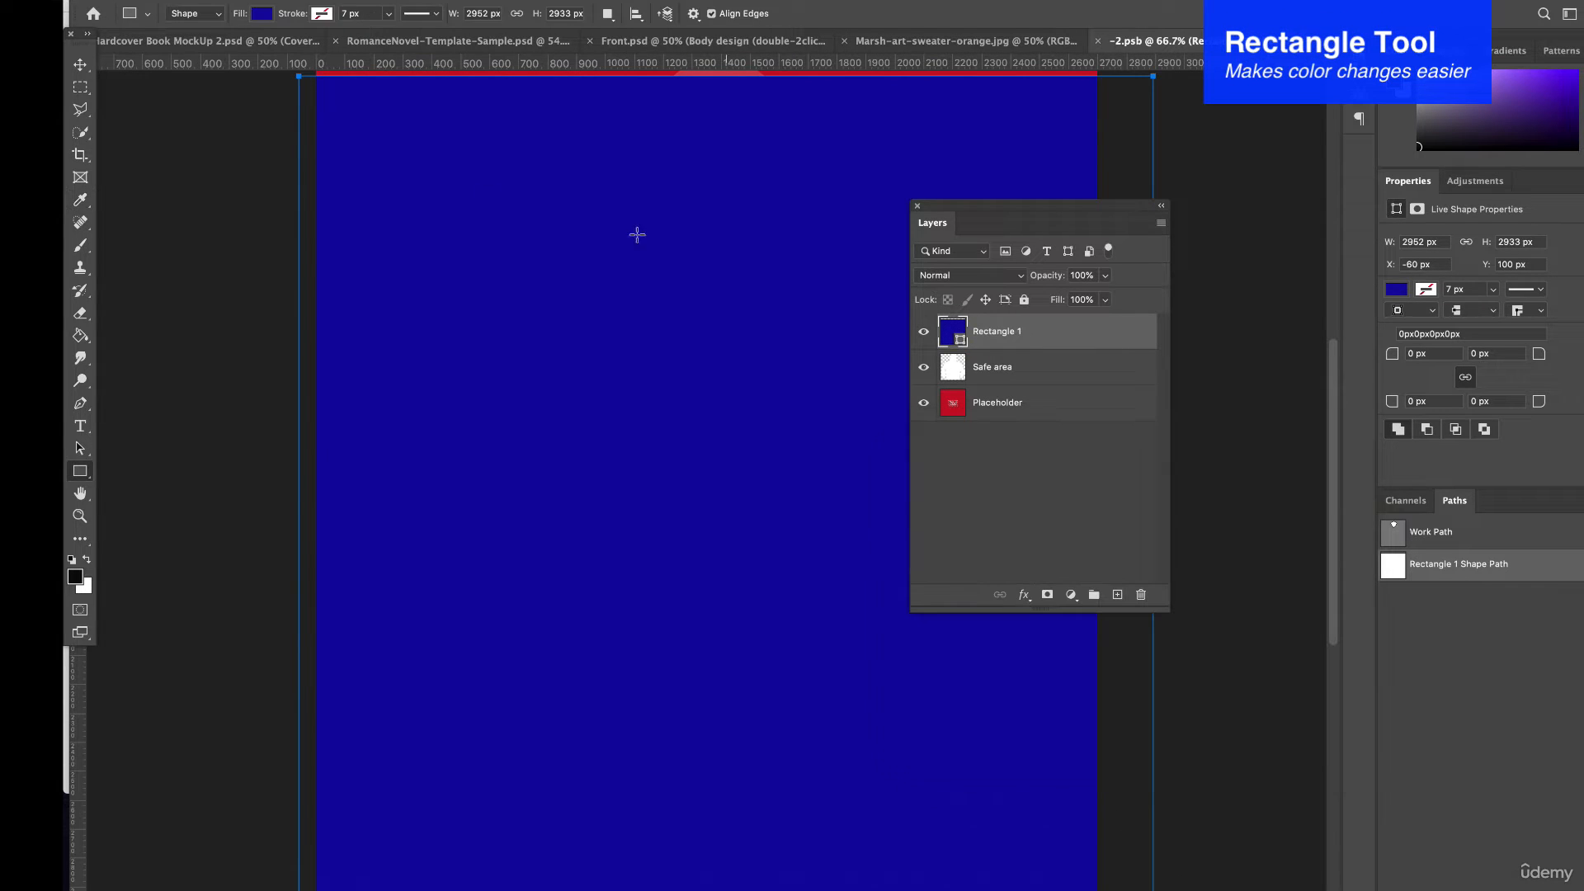
Move the blue rectangle below the Safe area layer and enlarge it past the canvas's upper edge
key(v)
drag(1023, 333, 1021, 373)
scroll(728, 220, up, 2)
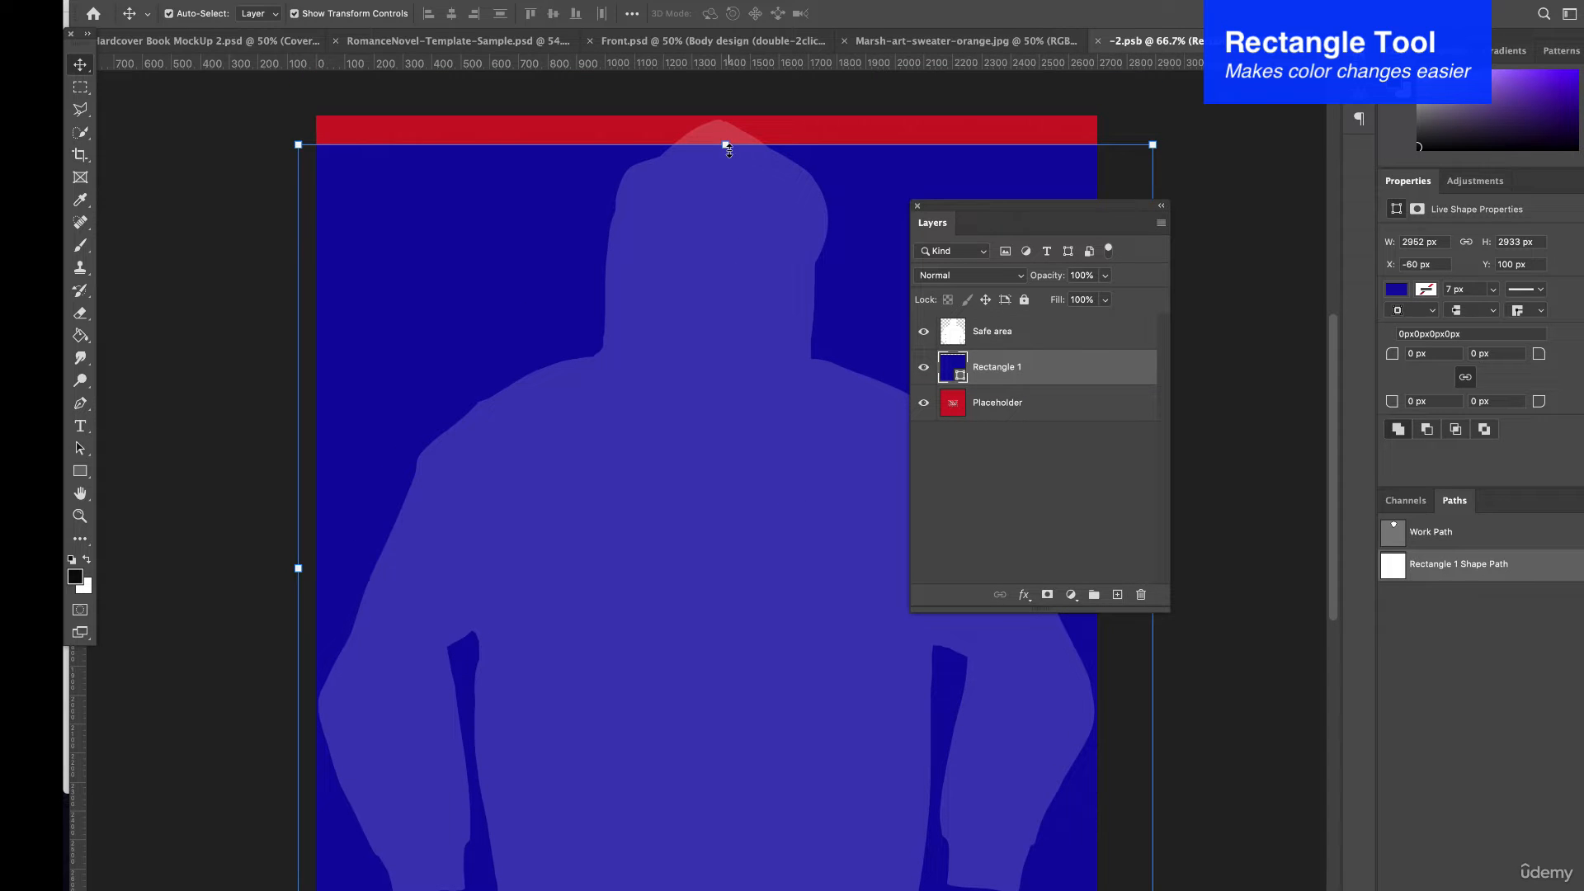
drag(726, 144, 720, 87)
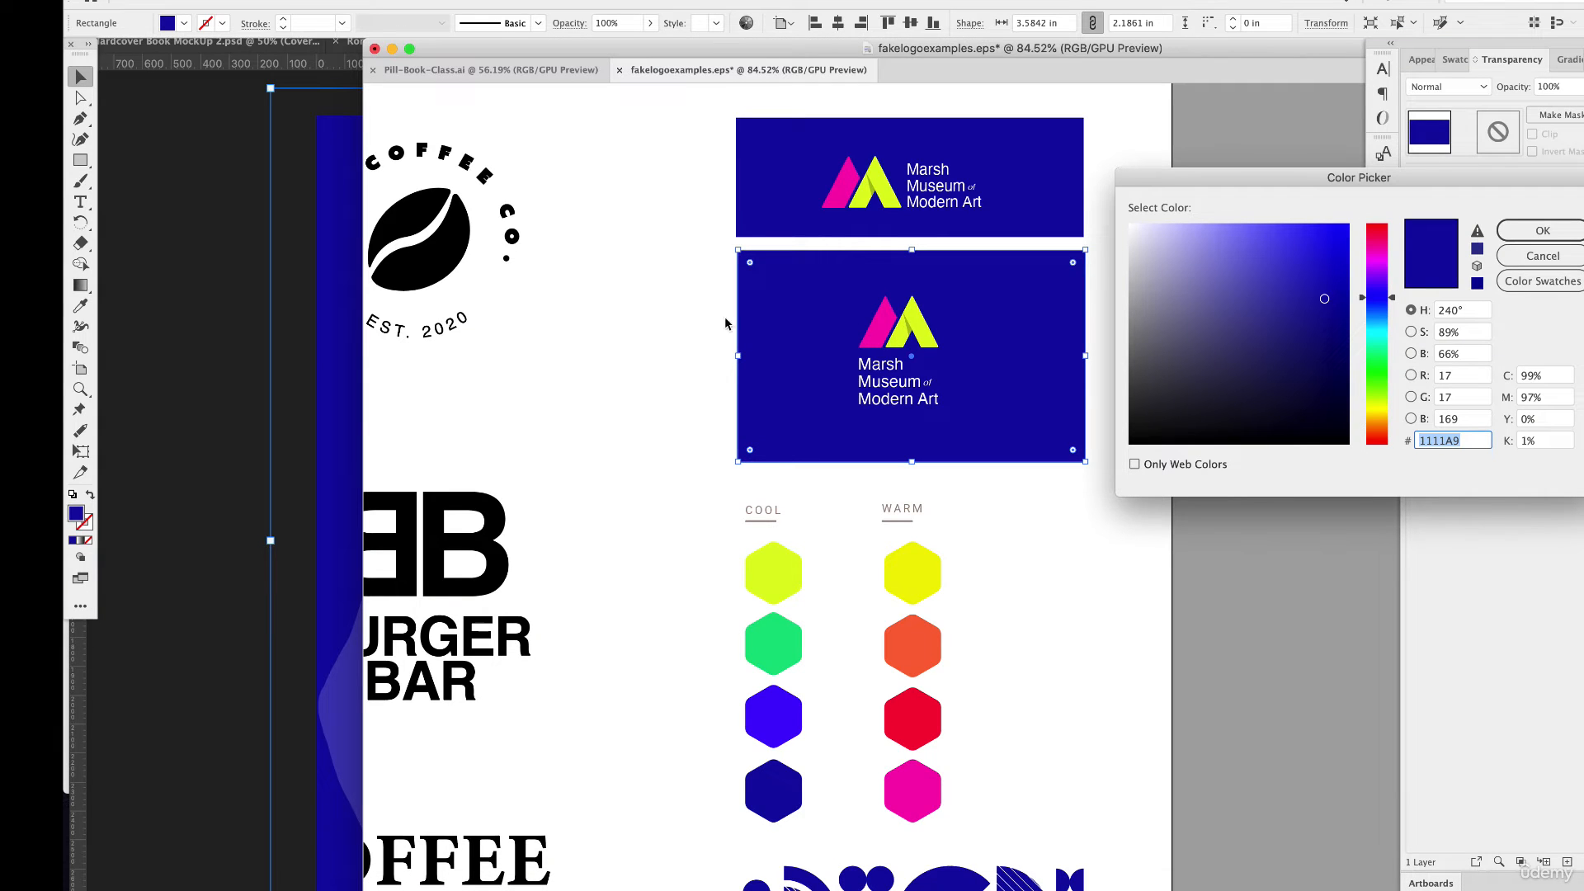
Copy the stacked Marsh Museum logo from Illustrator and paste it into the Photoshop body design as a vector smart object
click(1542, 258)
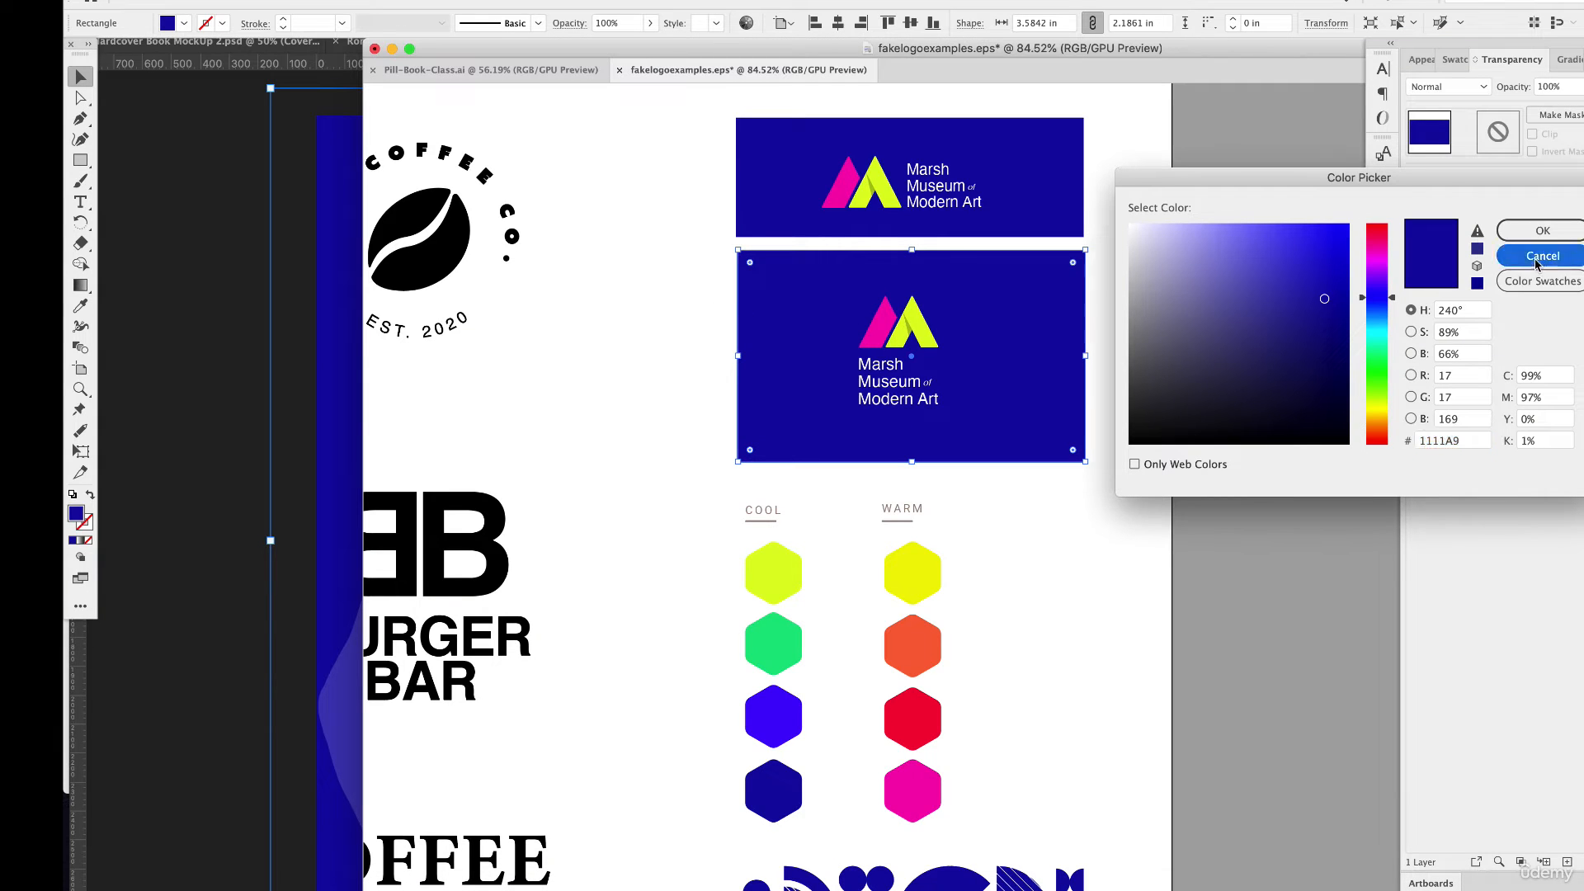
drag(707, 283, 1001, 435)
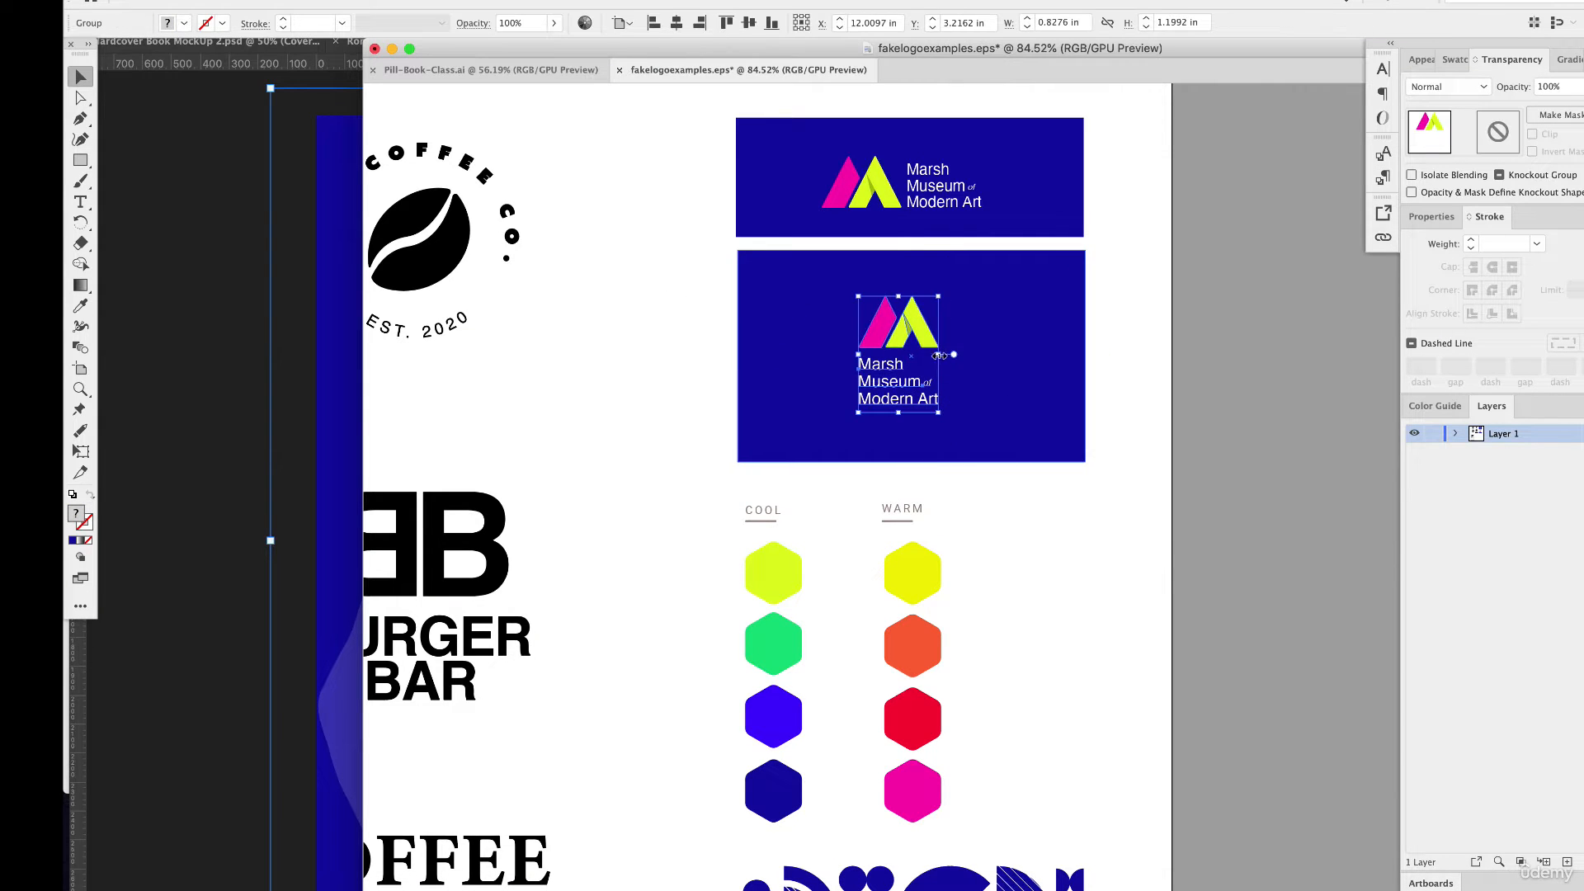
drag(907, 334, 822, 364)
drag(782, 420, 752, 474)
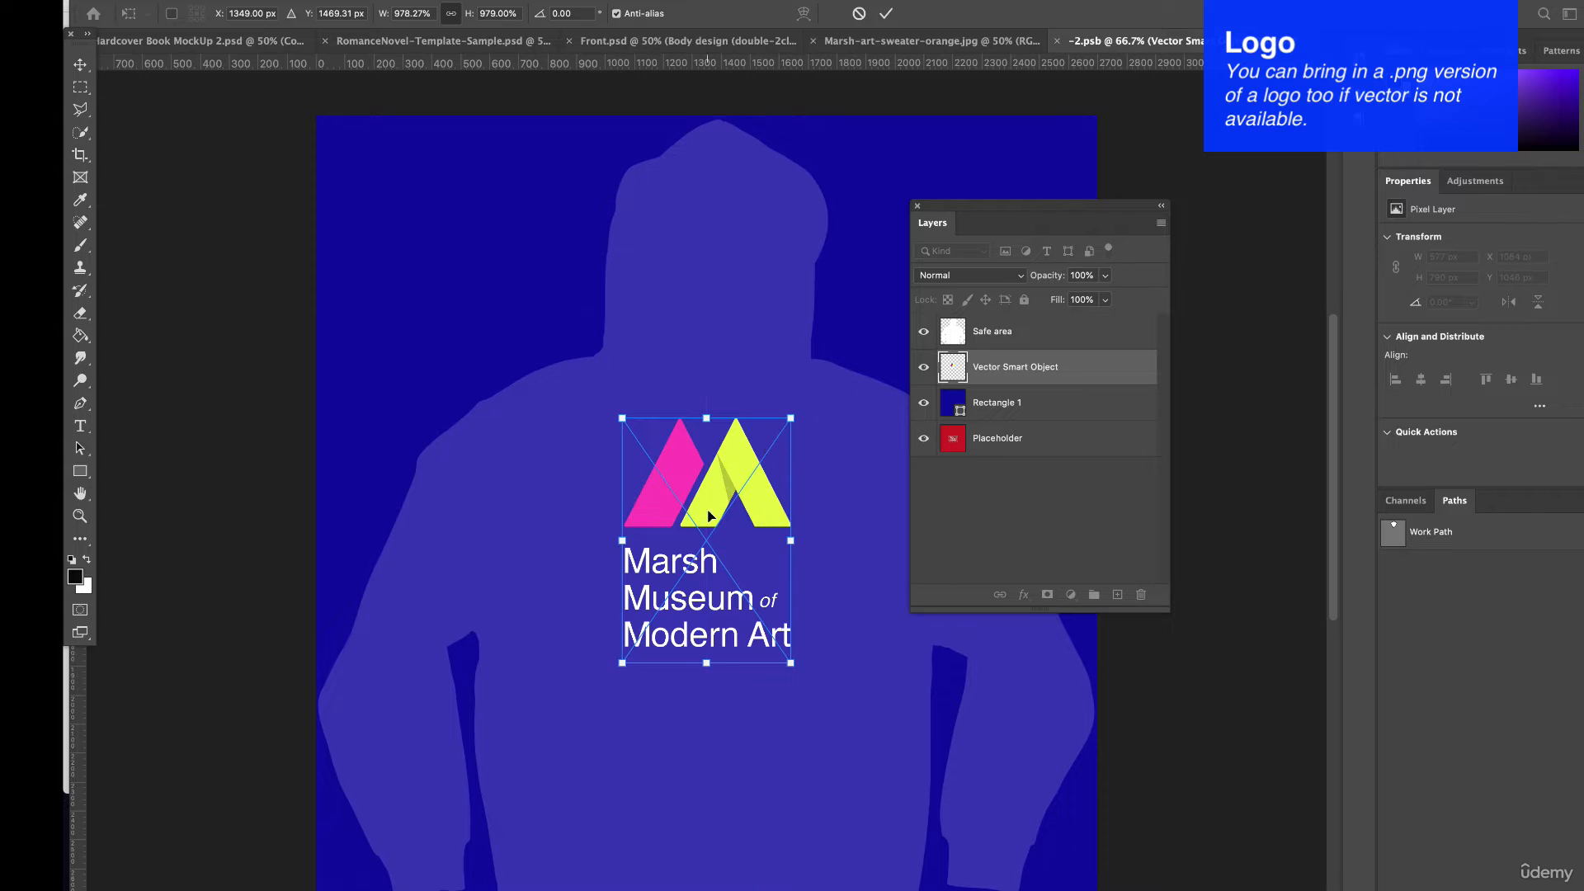
Scale the logo to about 396 by 545 px and place it on the chest at about X 1179, Y 1178 px
drag(622, 664, 707, 571)
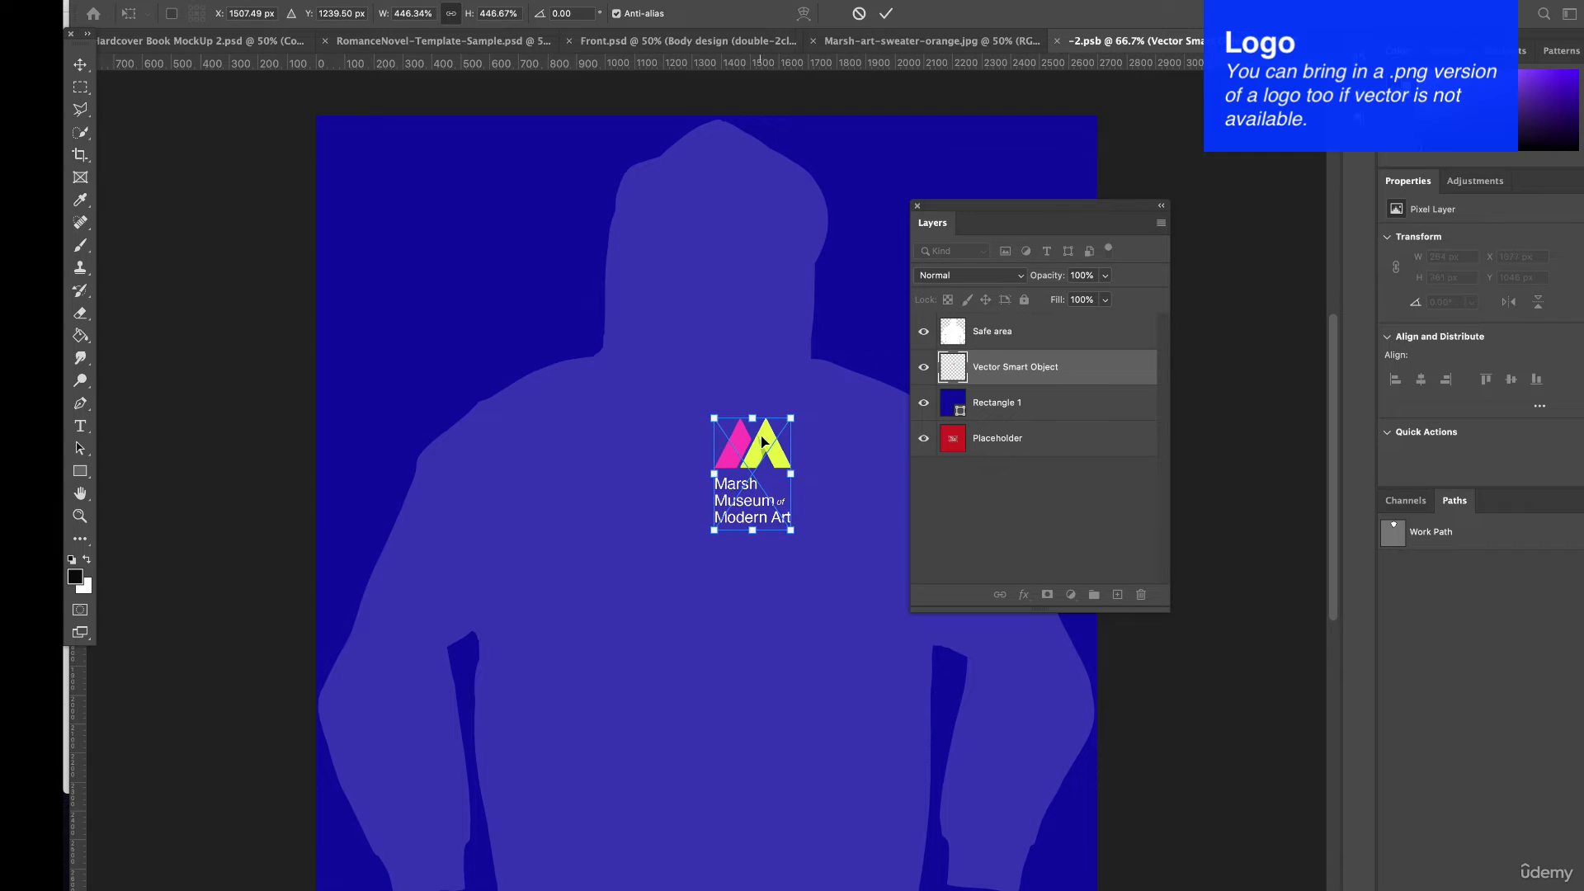
drag(768, 436, 734, 473)
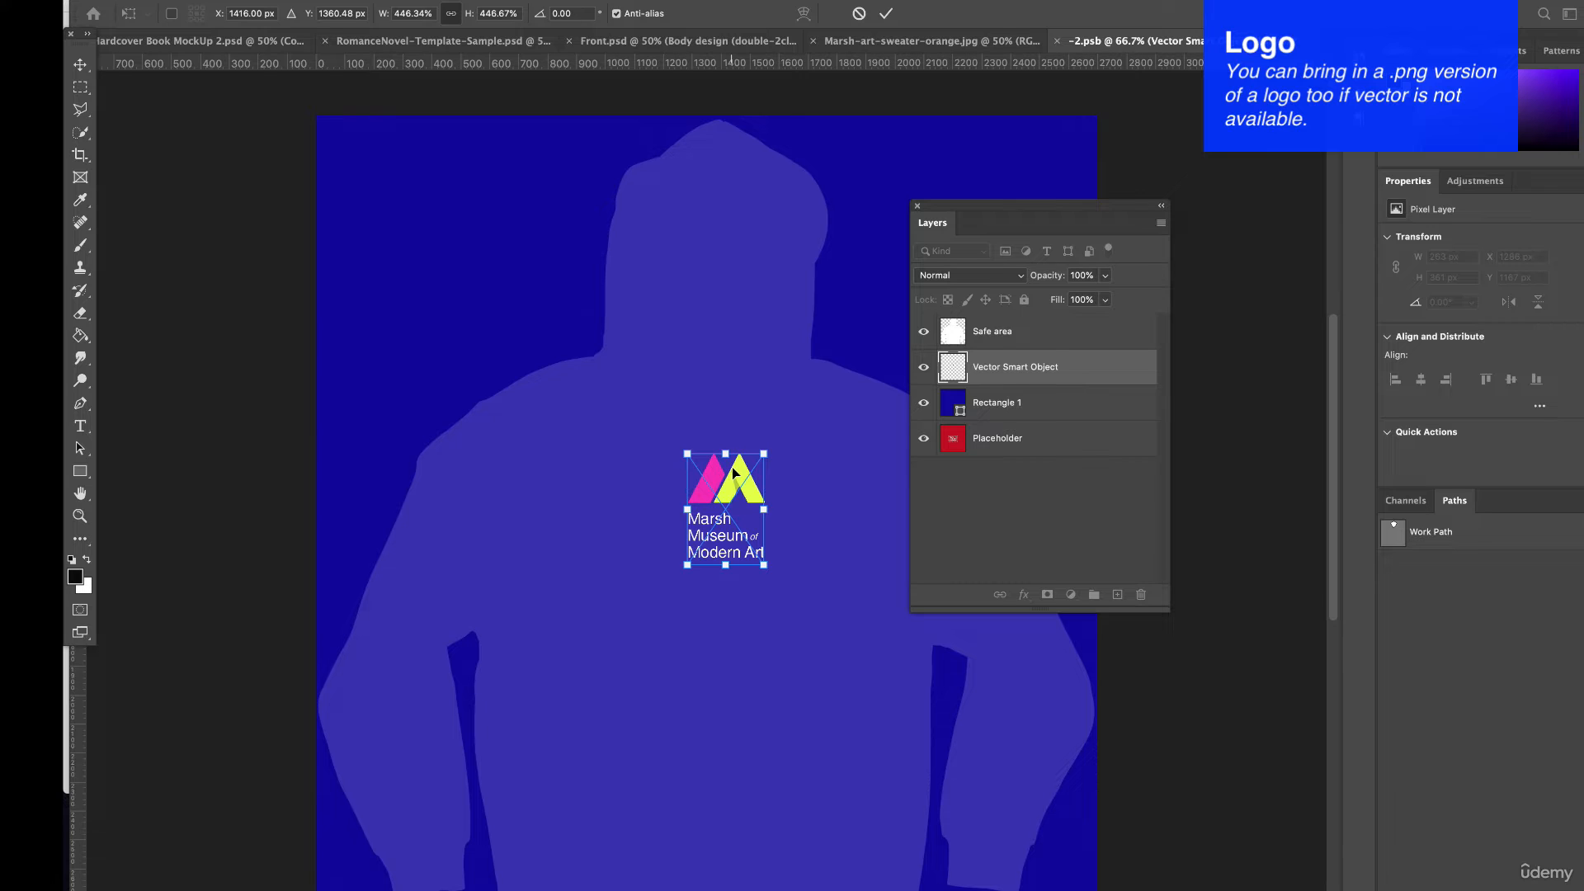
drag(762, 459, 740, 498)
key(Return)
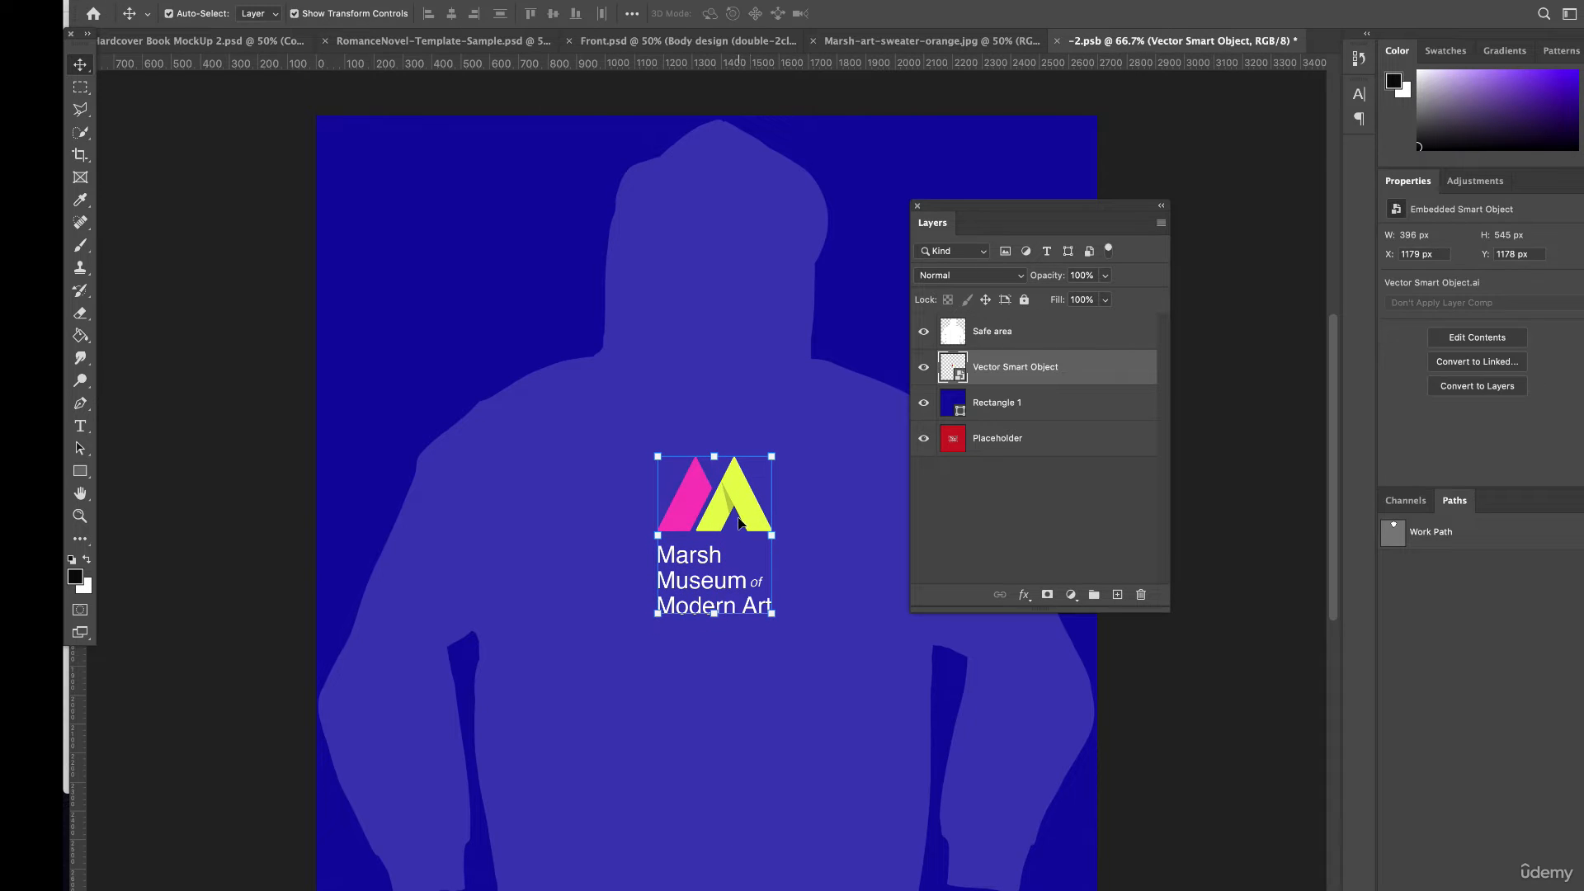
Save and close the Body design smart object
click(1056, 41)
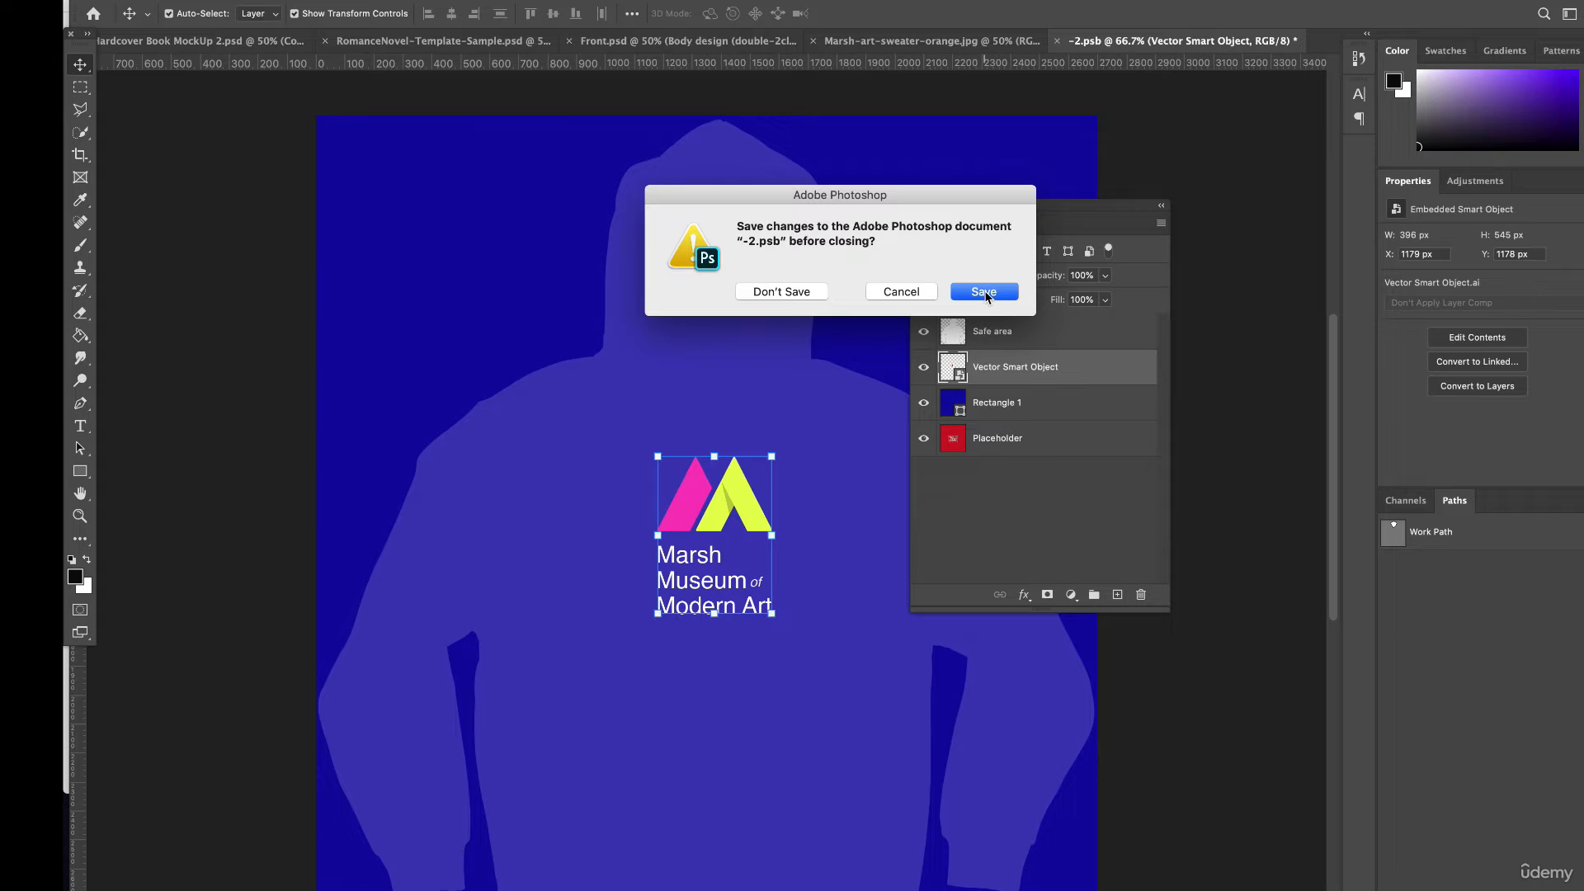
click(985, 293)
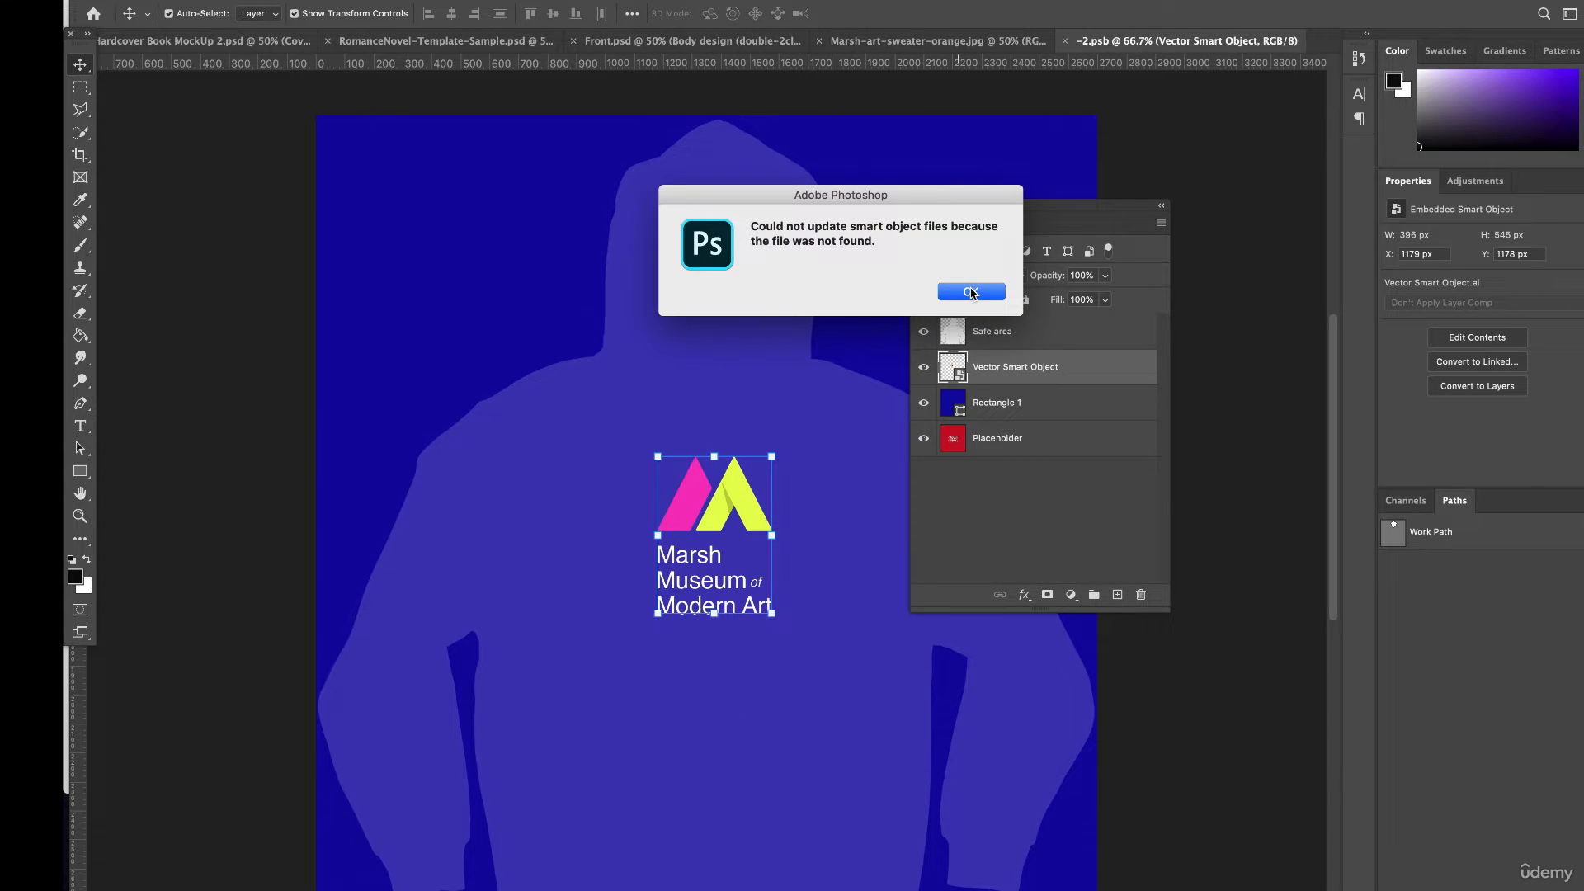
click(971, 293)
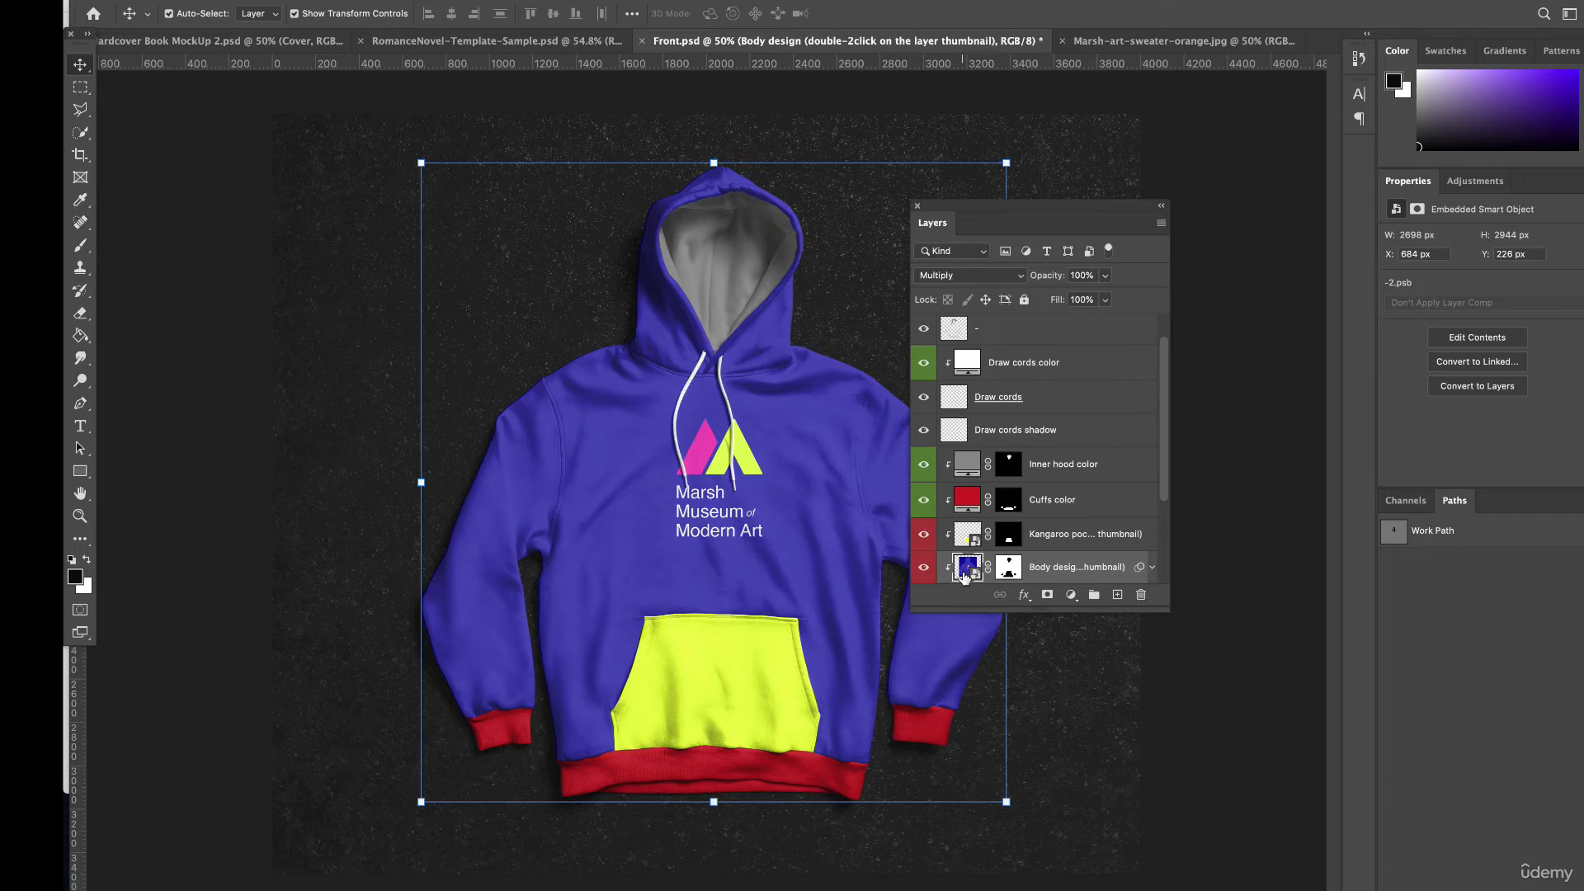
Reopen the Body design smart object and hide the Safe area layer
click(714, 459)
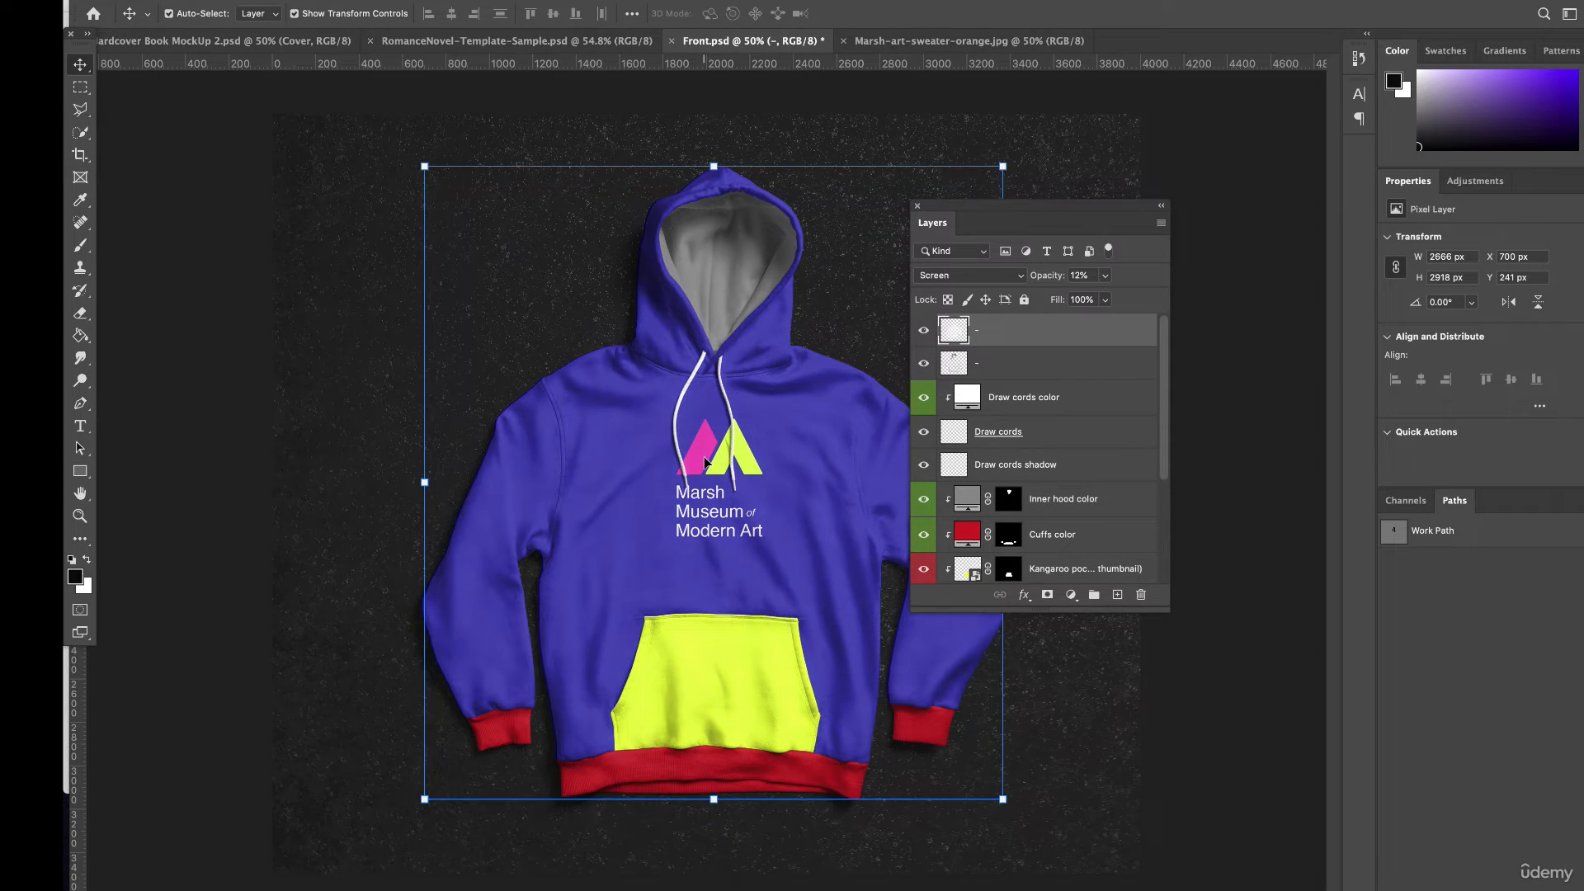
scroll(969, 495, down, 3)
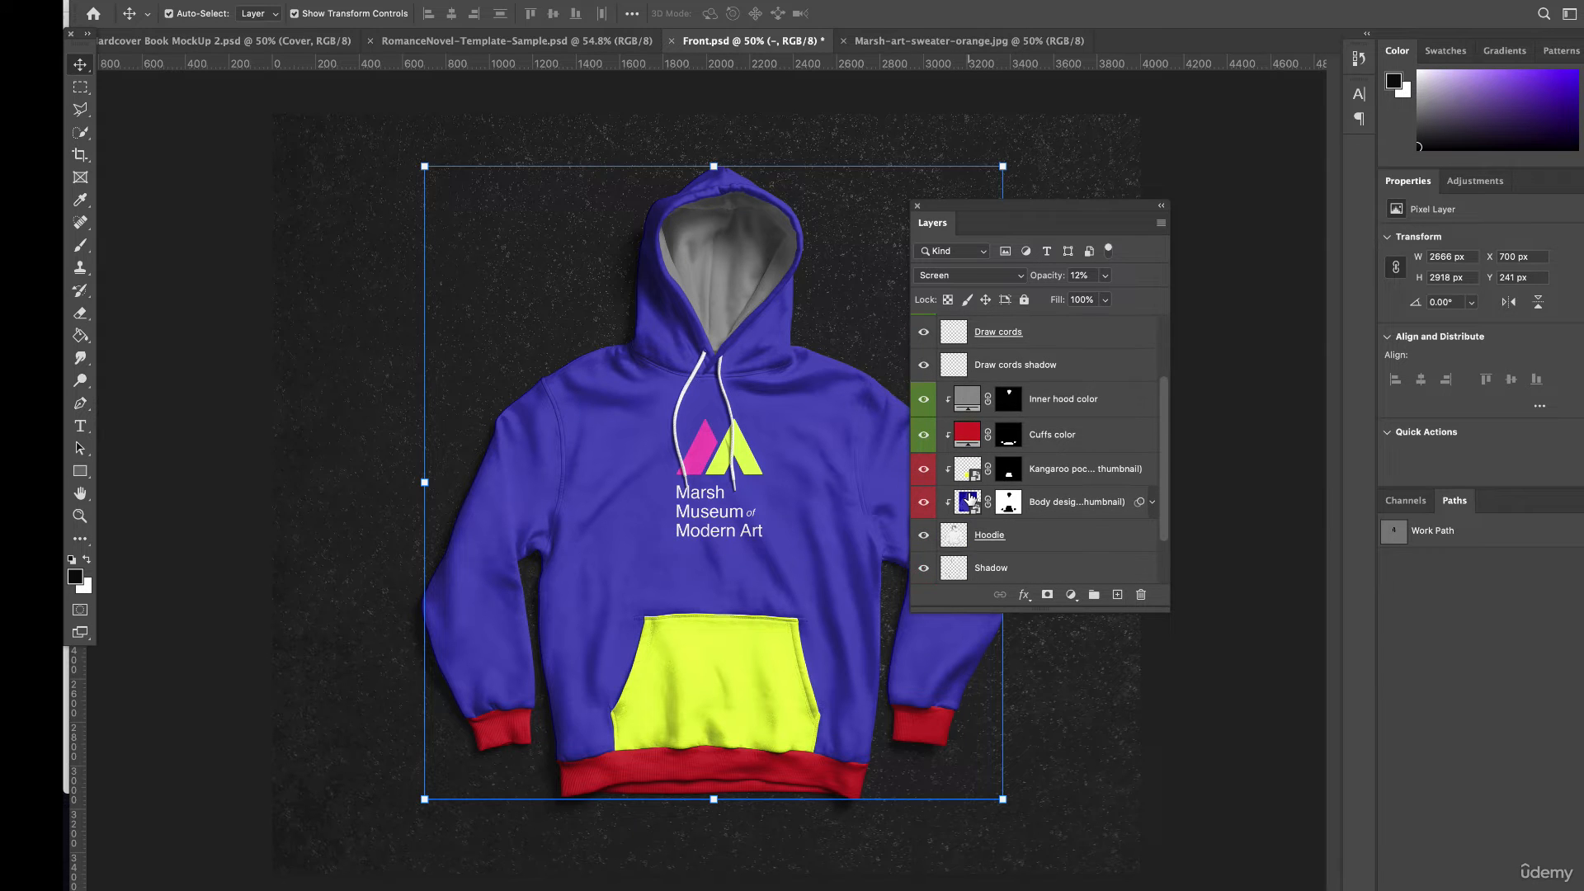
click(971, 501)
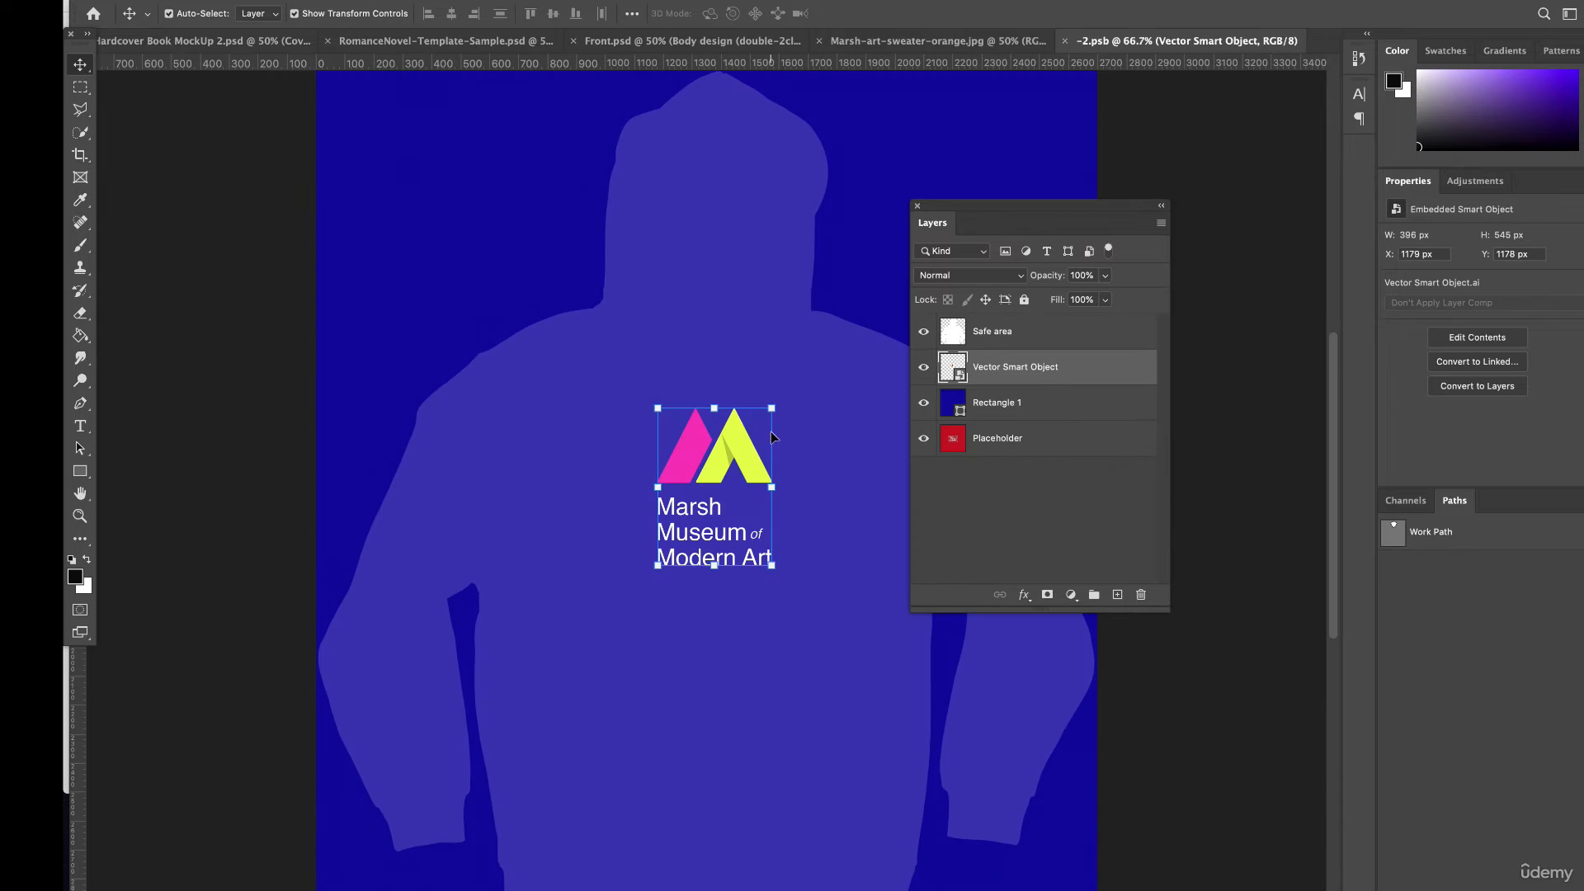
drag(738, 429, 737, 452)
key(ctrl+z)
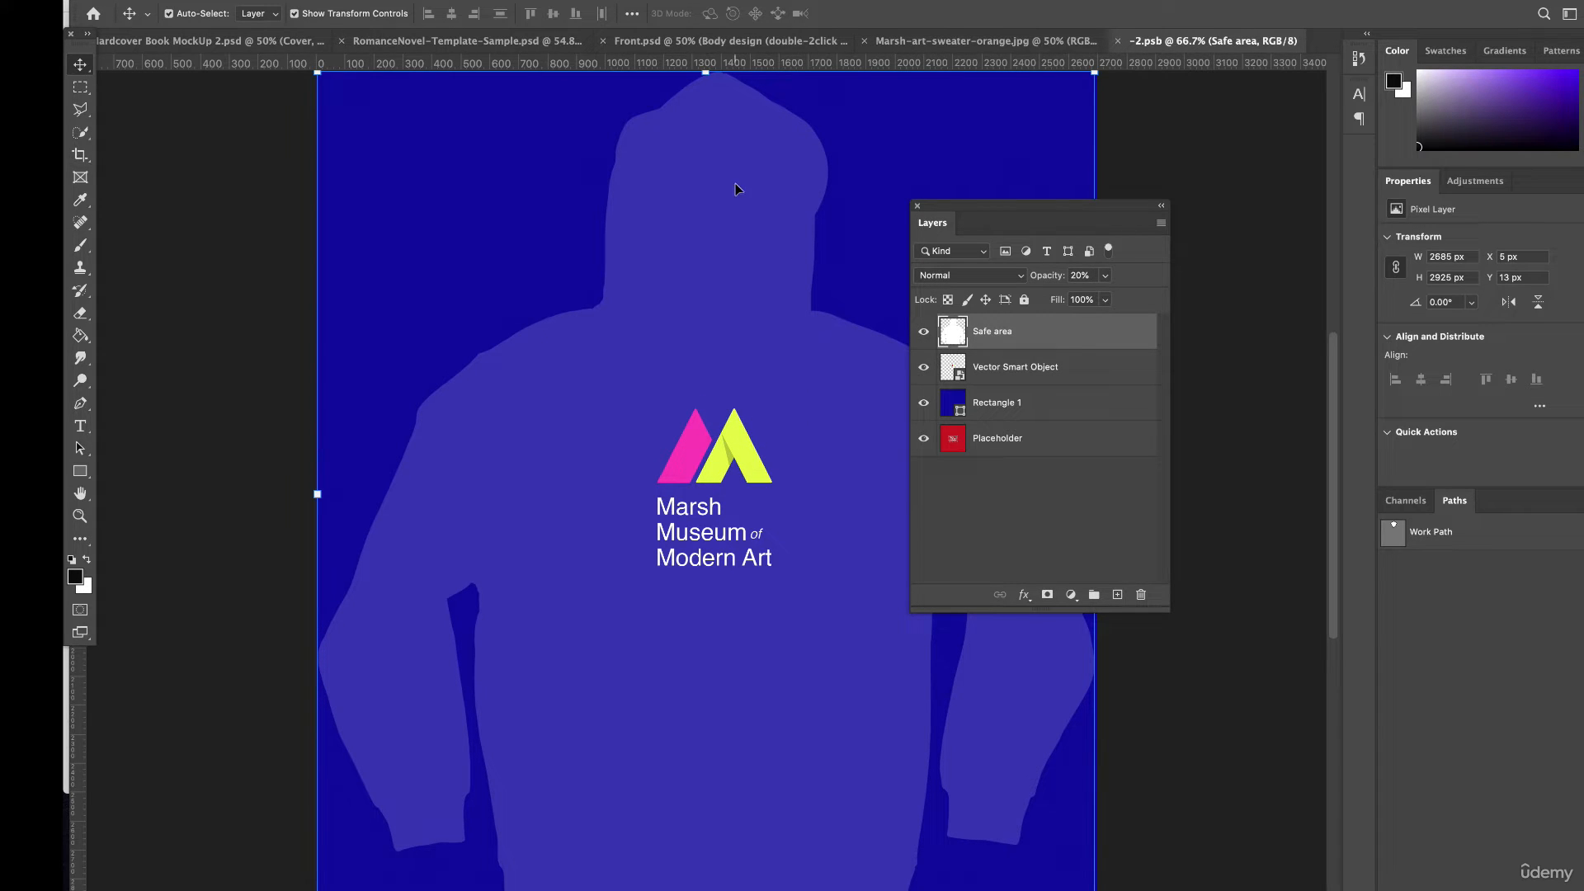
click(924, 333)
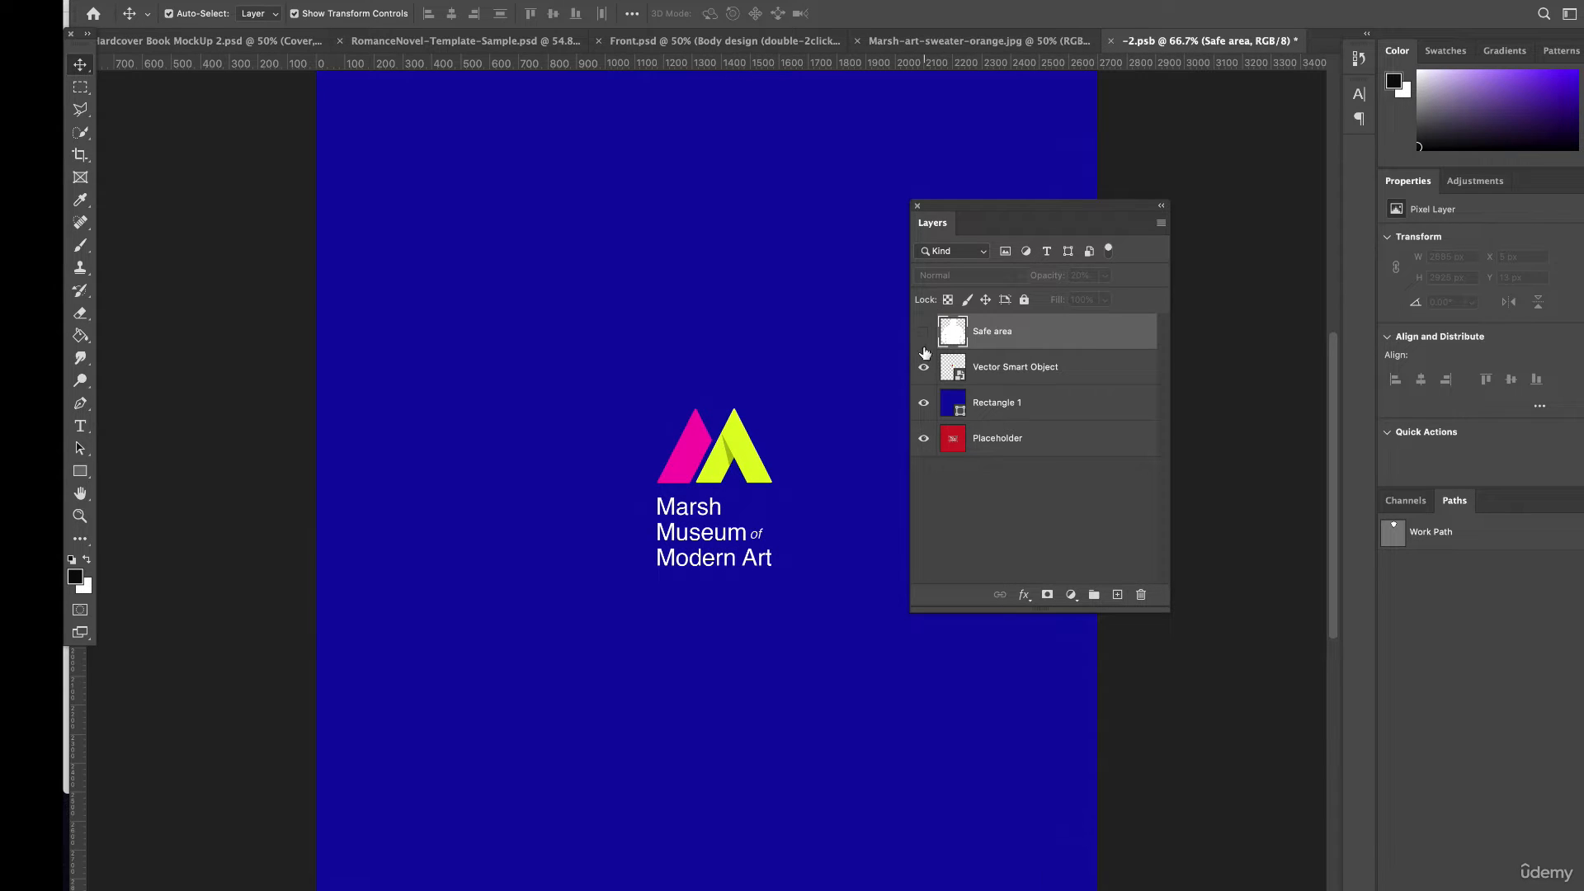
Move the logo down to about Y 1263 px, and save and close the smart object
click(996, 373)
drag(745, 461, 750, 483)
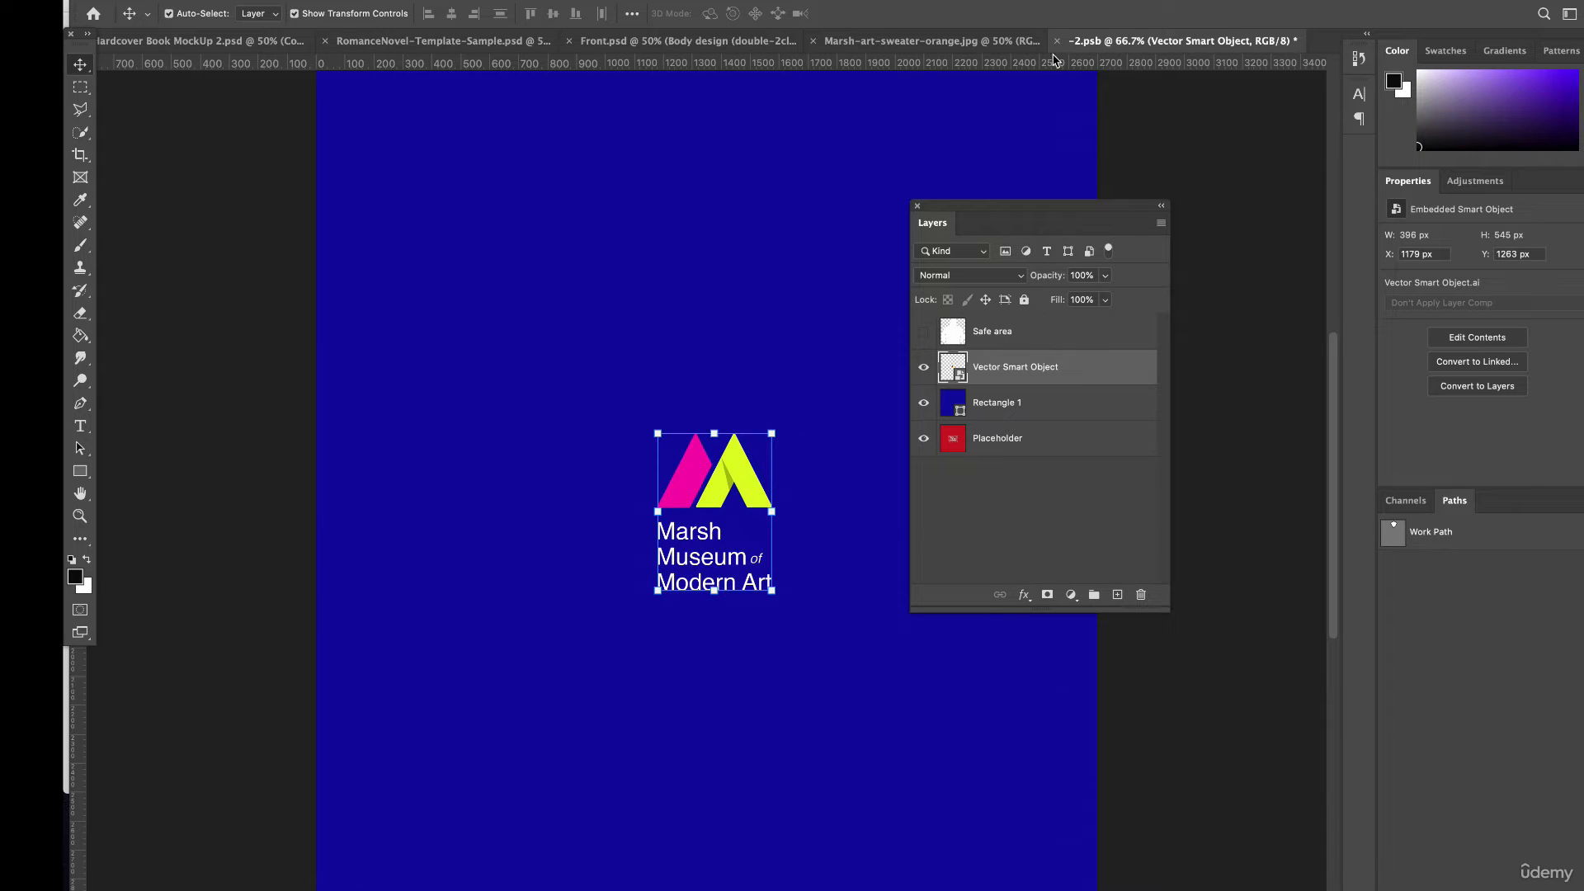
click(1057, 41)
click(987, 298)
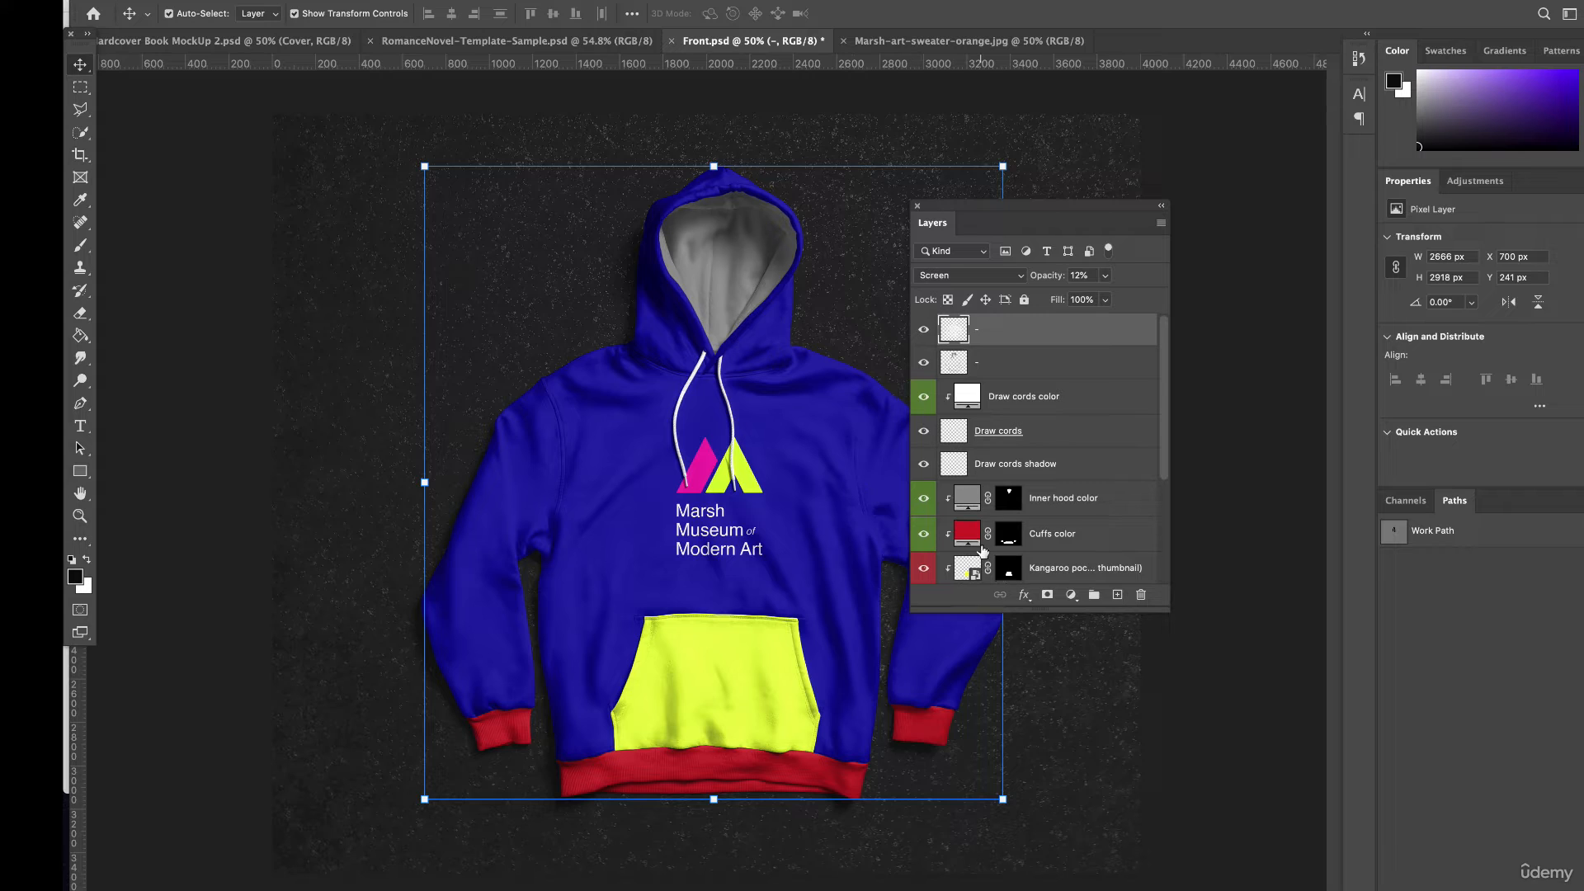
Open the Body design smart object again for another logo position adjustment
scroll(968, 520, down, 2)
click(967, 519)
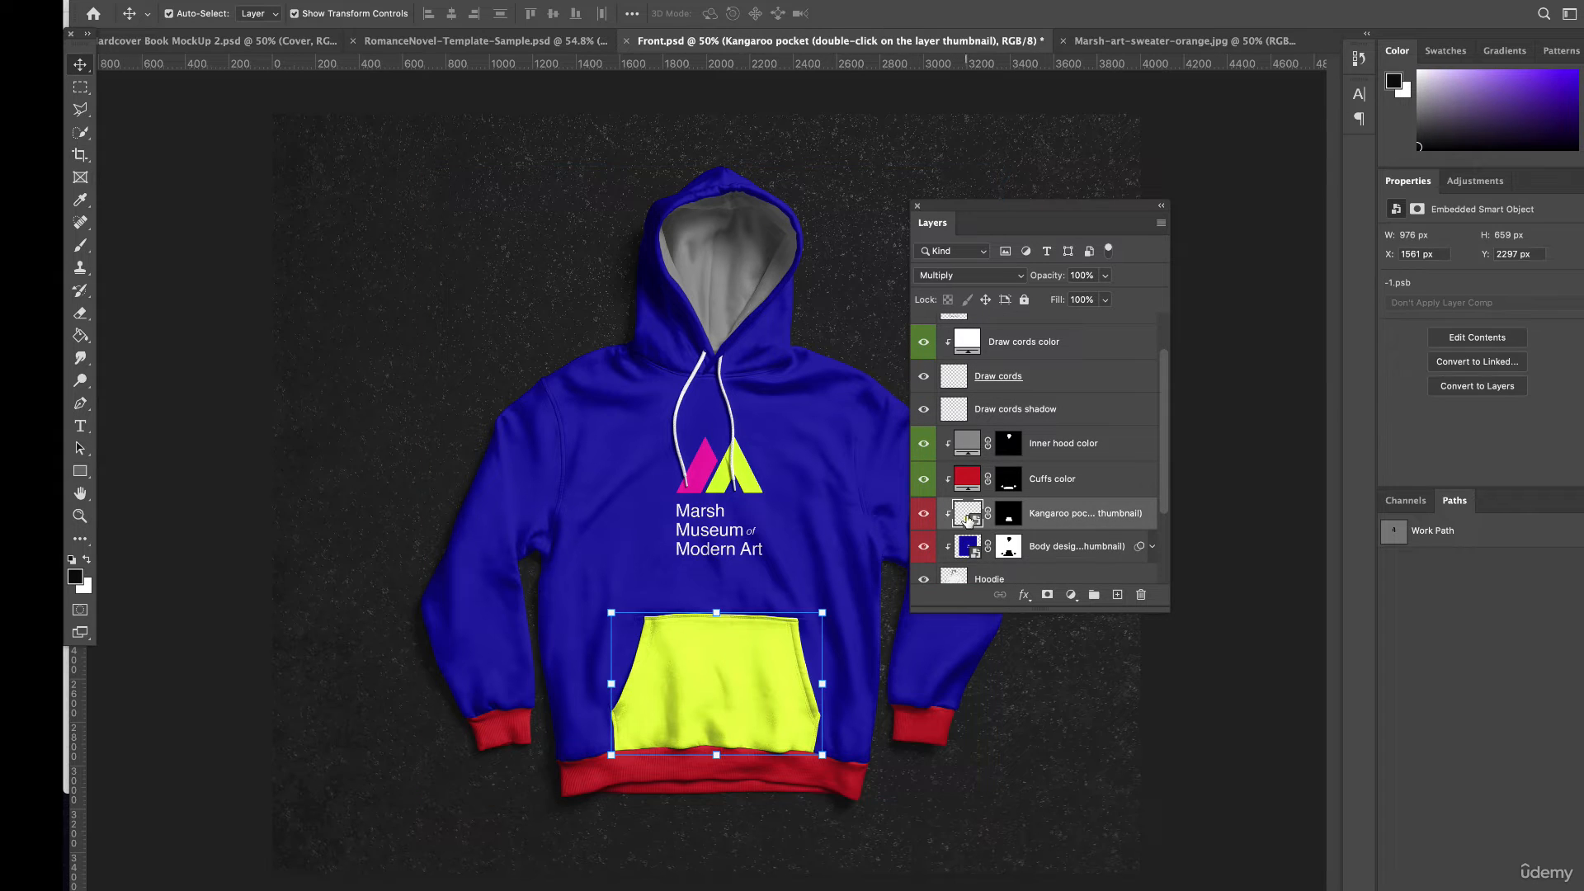
click(967, 546)
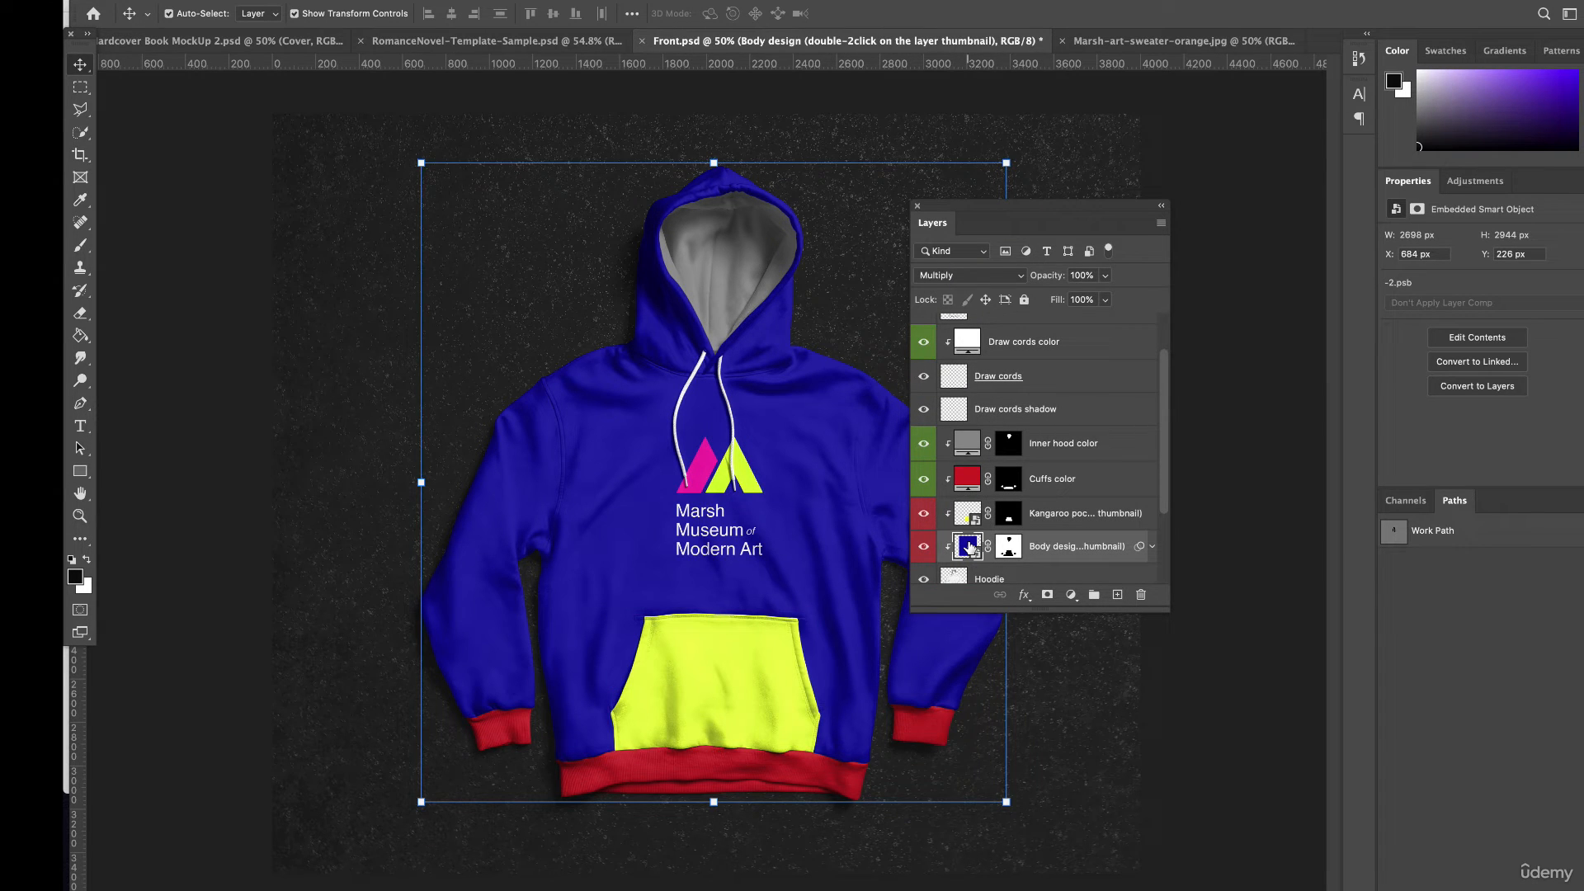
double_click(969, 548)
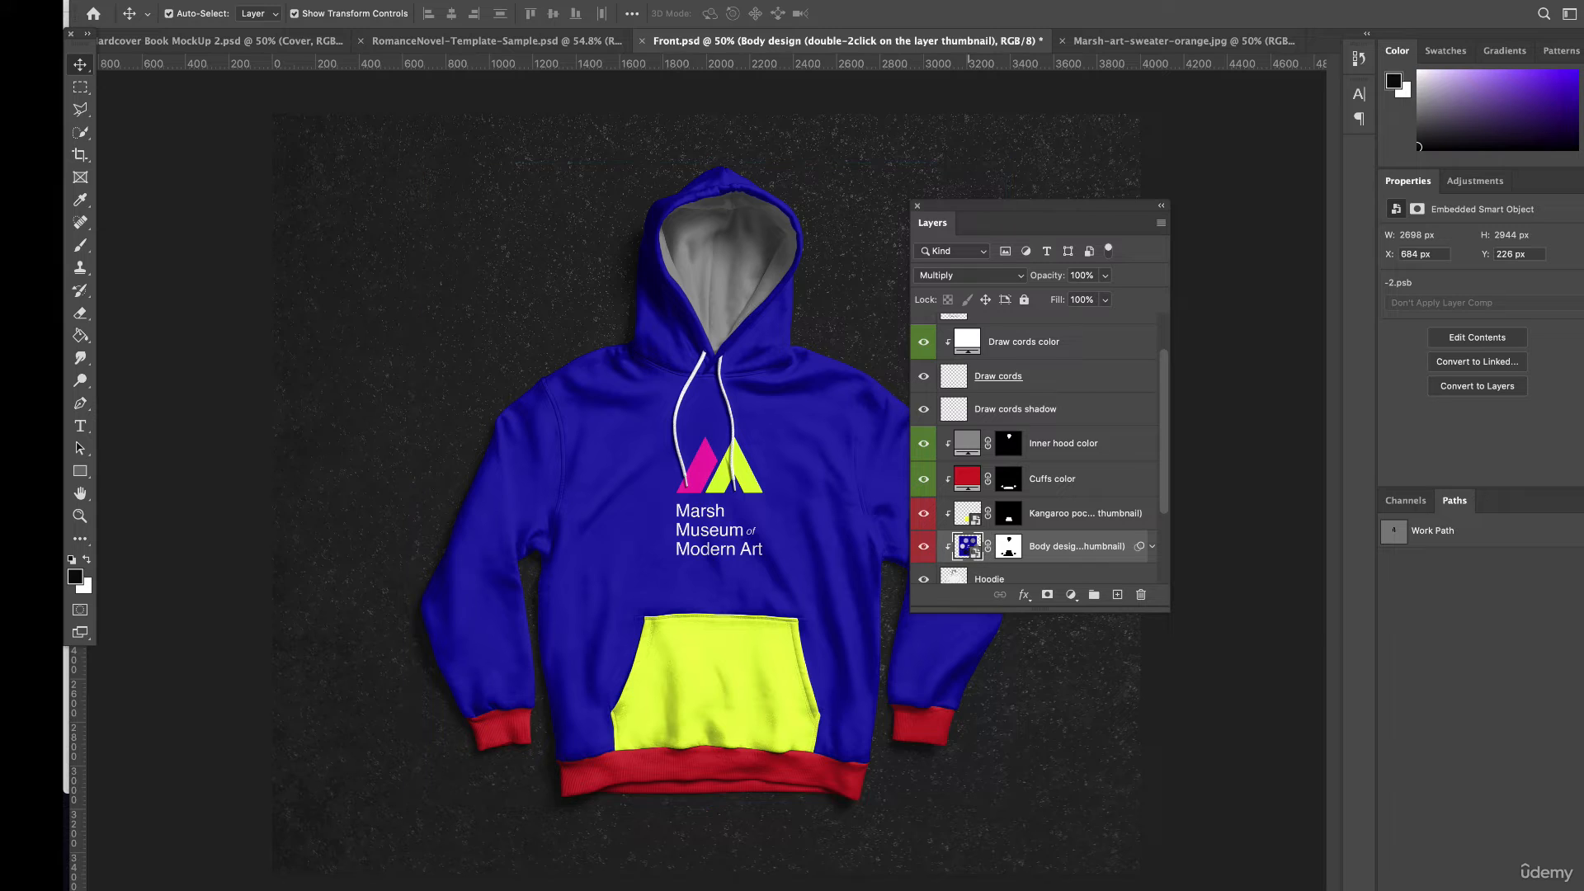
Move the logo slightly left to X 1151 px in the Body design smart object, and save and close it
drag(753, 484, 737, 489)
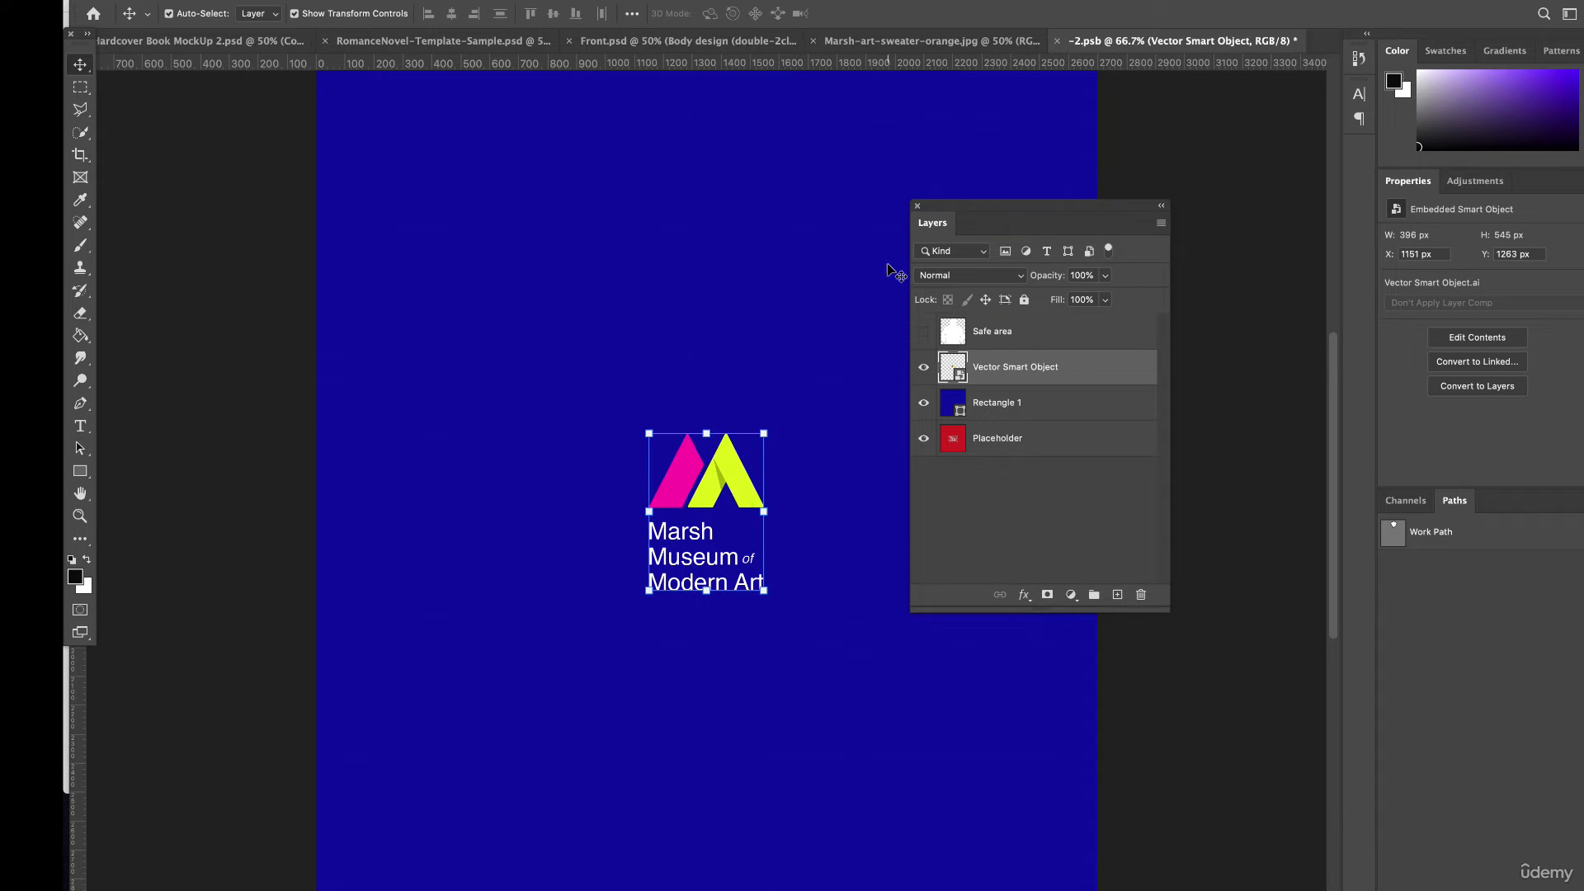
click(1056, 41)
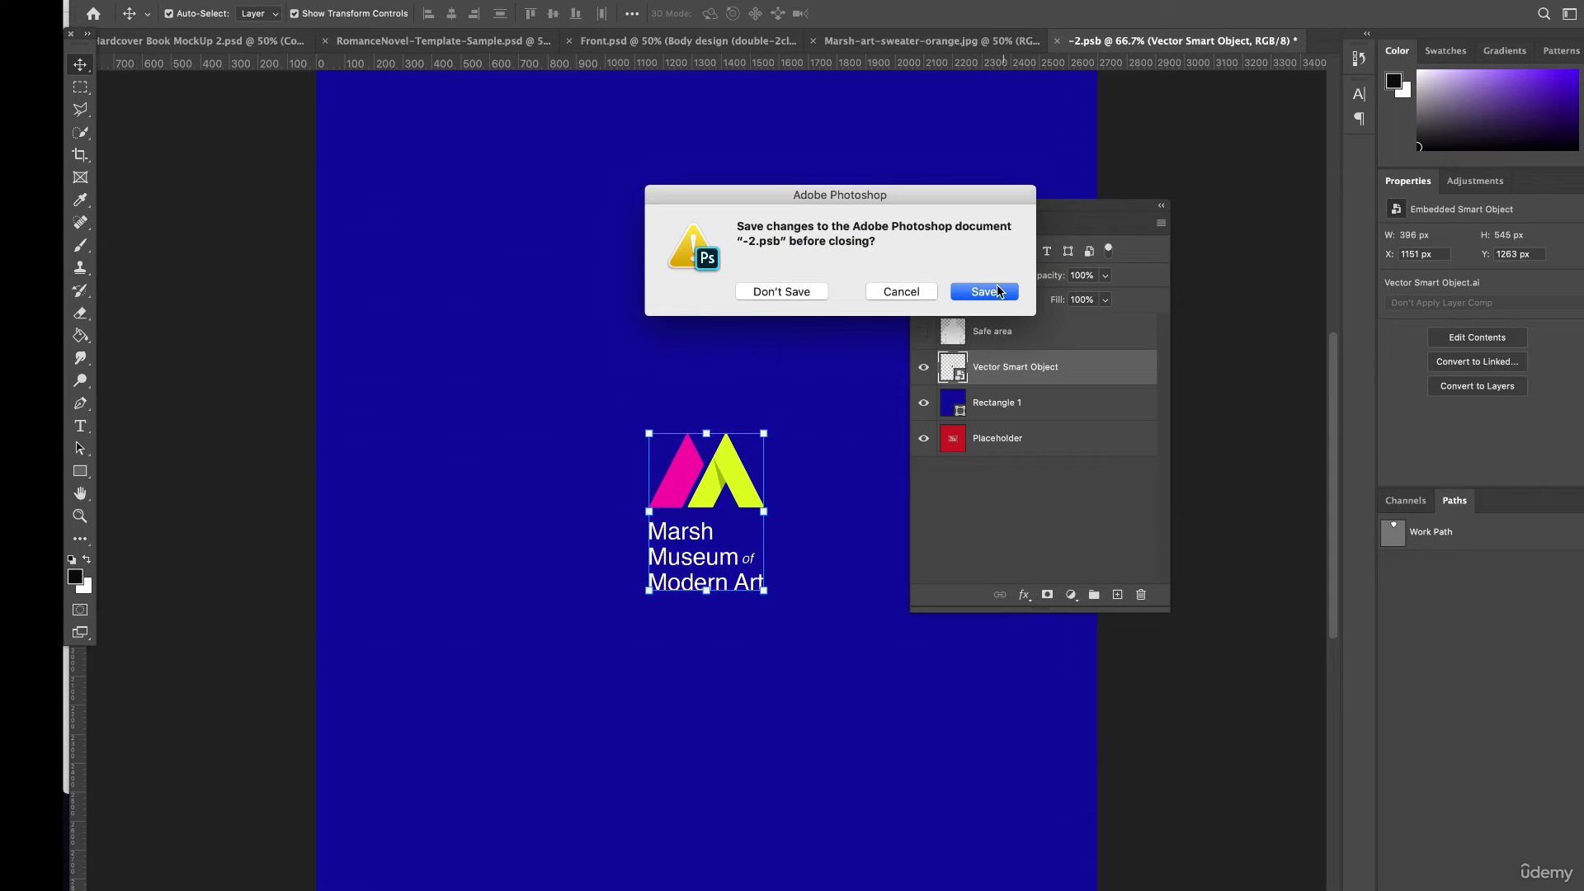
click(998, 292)
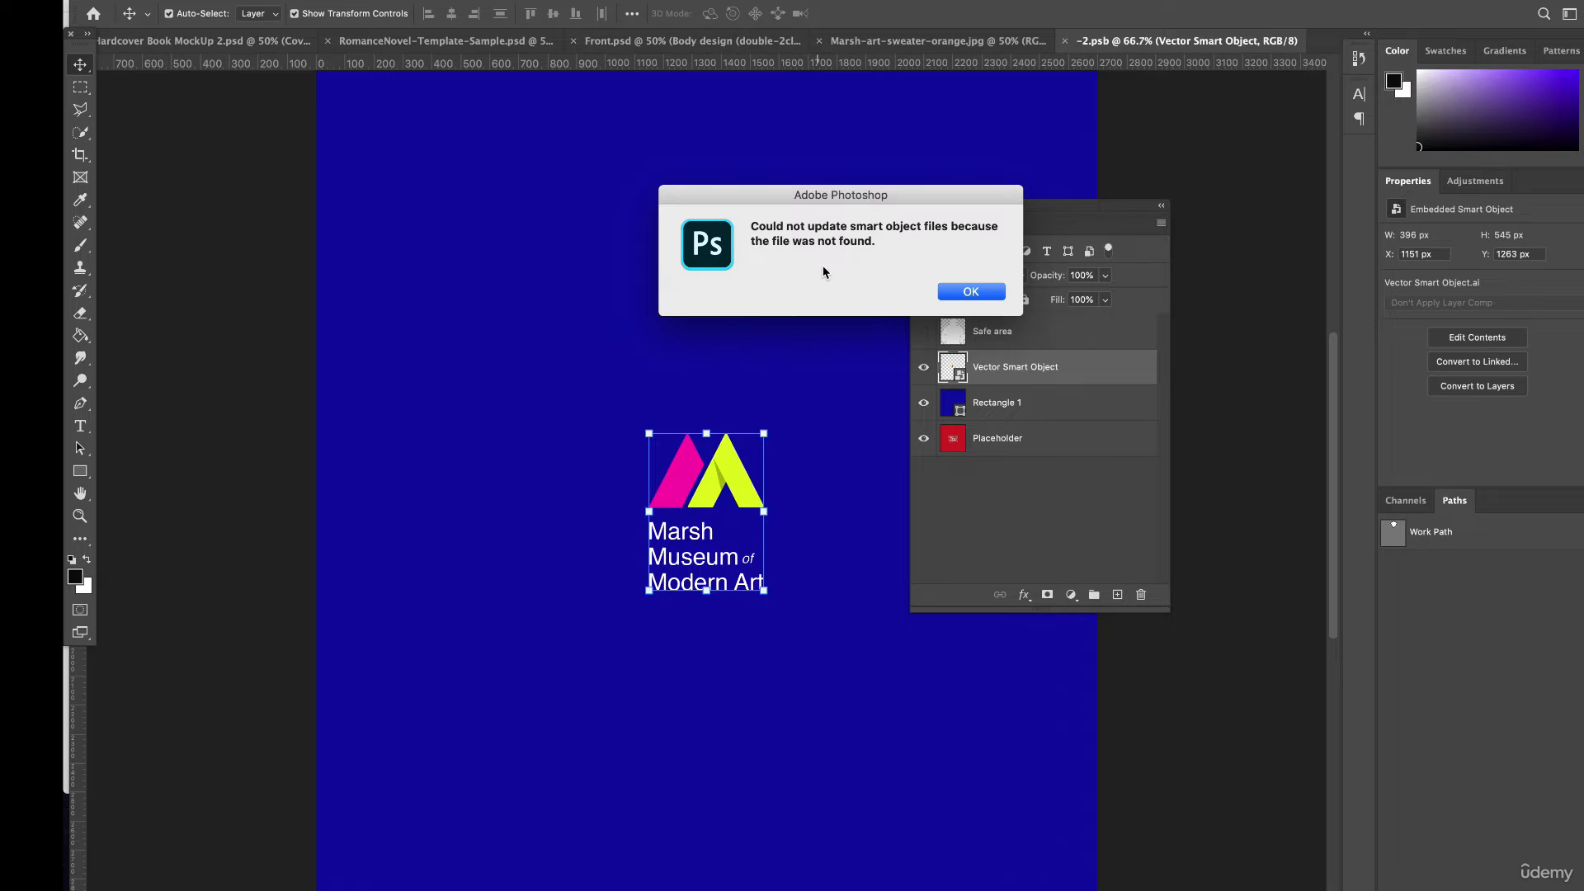
click(960, 293)
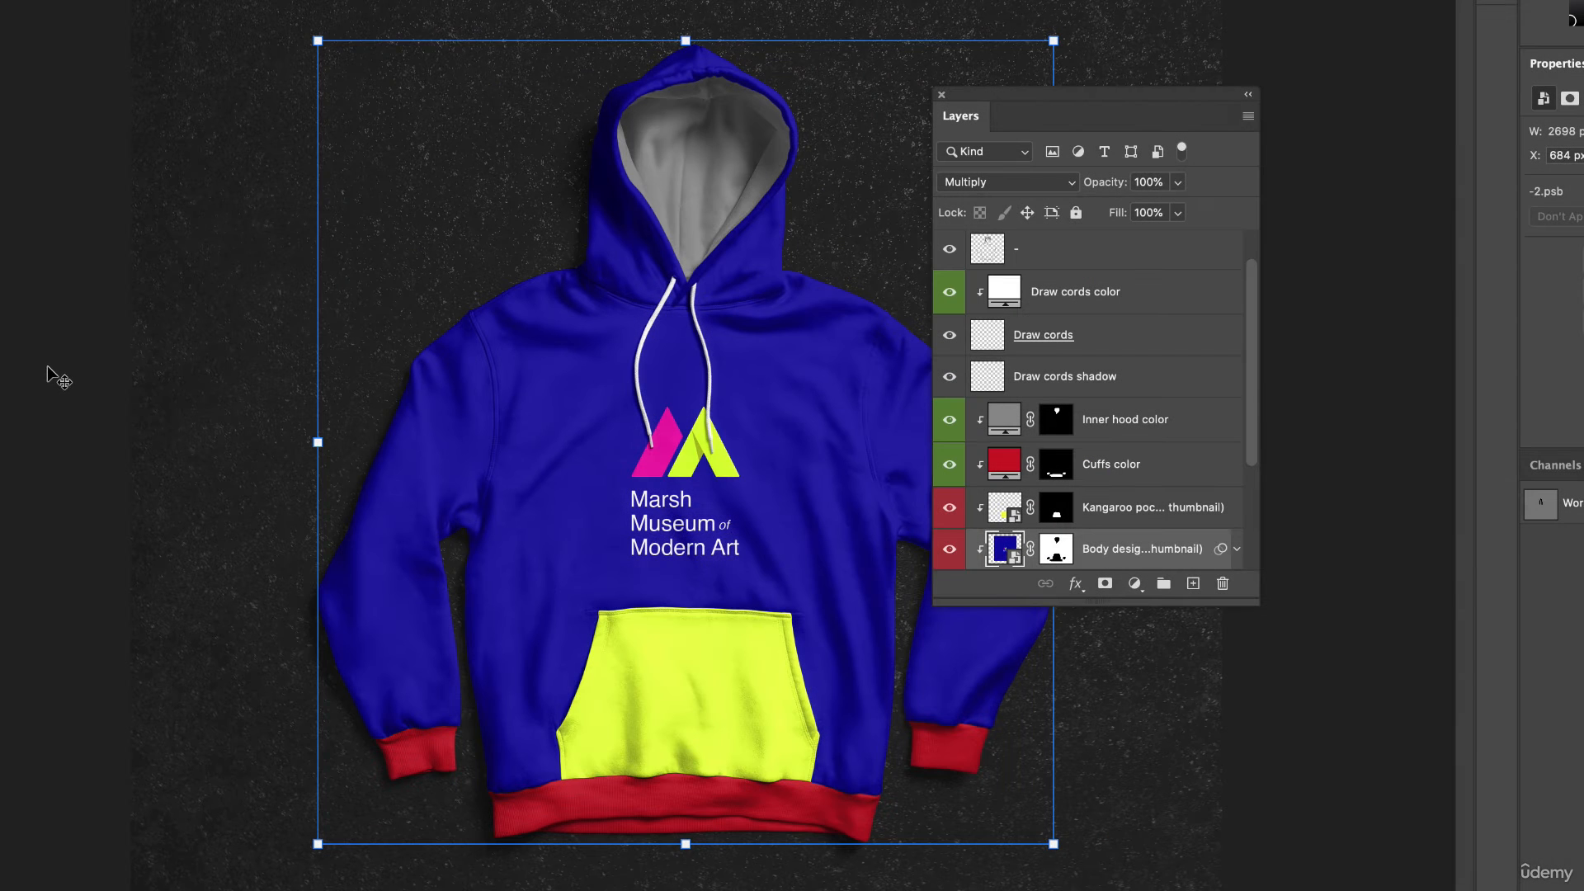
Review the mockup's layer stack, toggling the Inner hood color and Cuffs color layers to check which parts they control
click(47, 366)
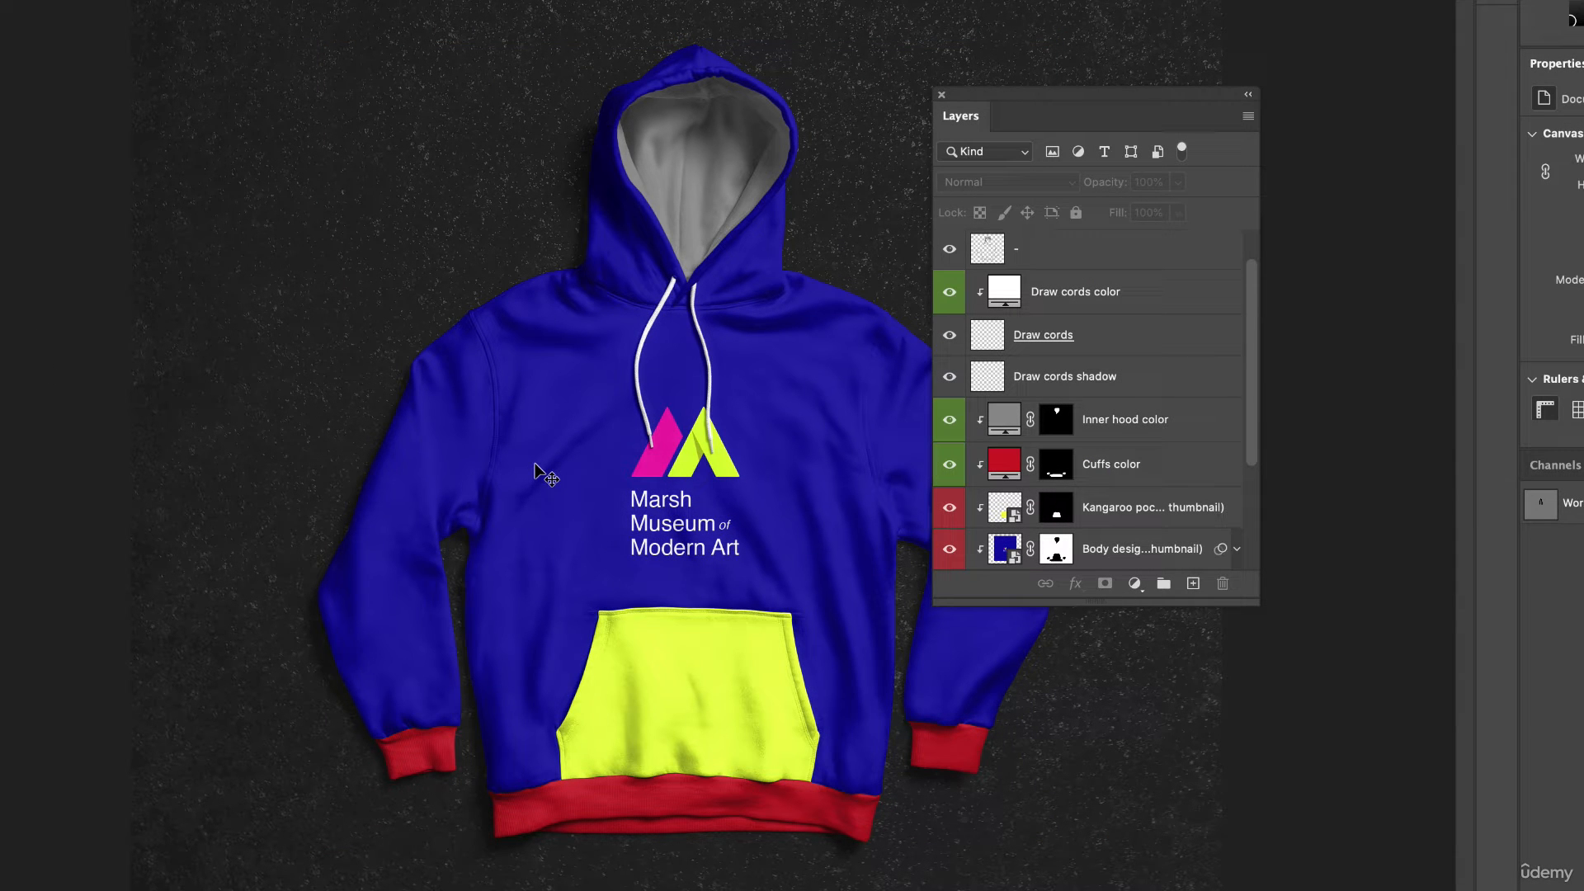
click(404, 751)
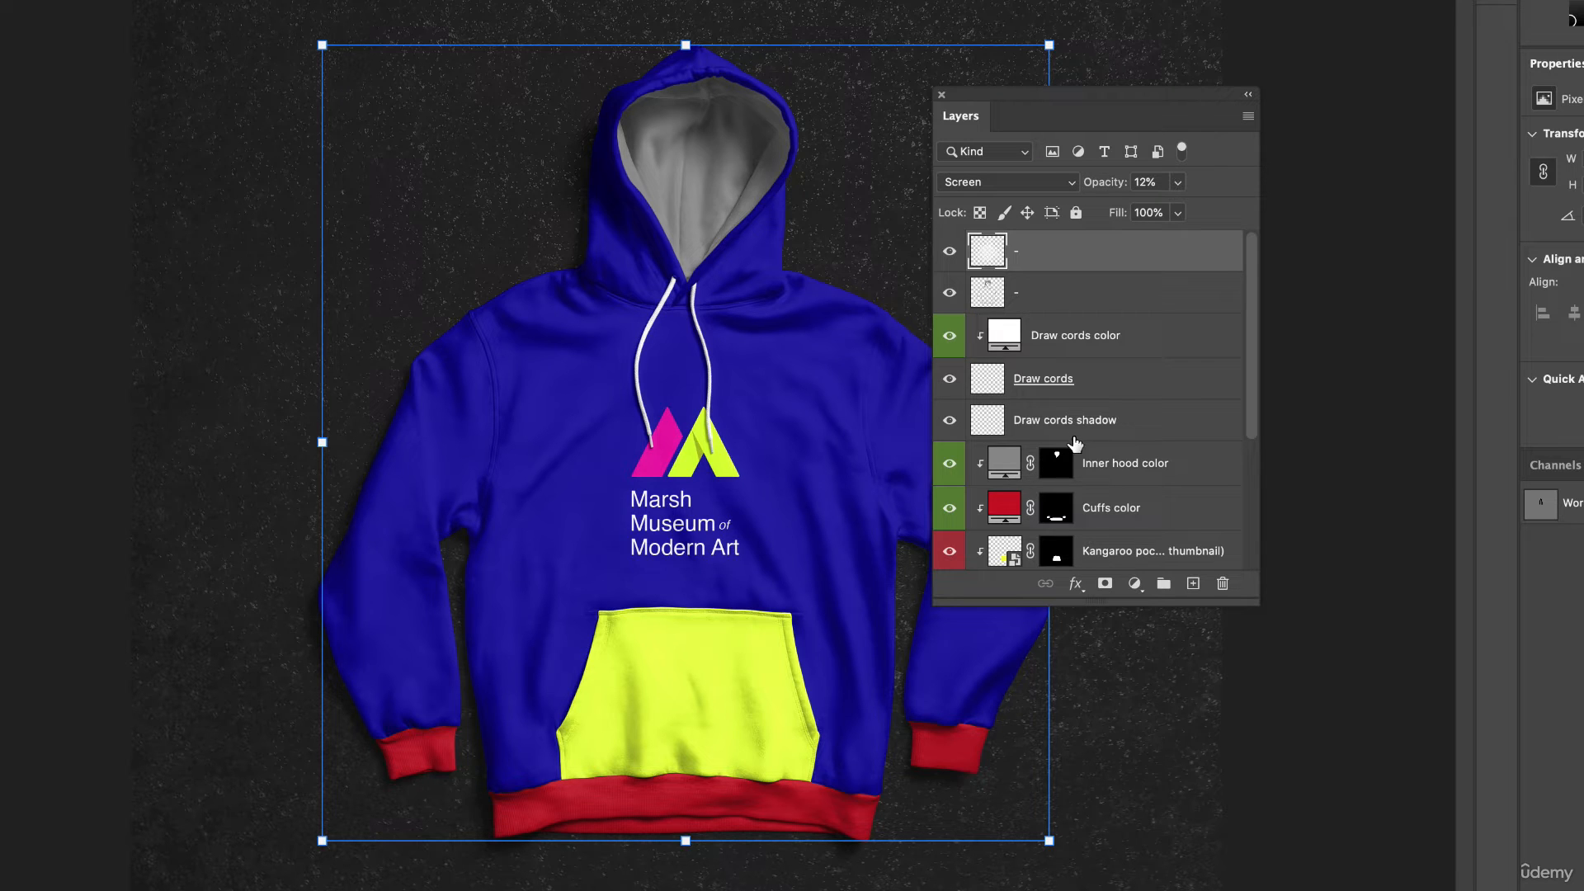
scroll(1010, 441, down, 3)
scroll(1031, 355, up, 1)
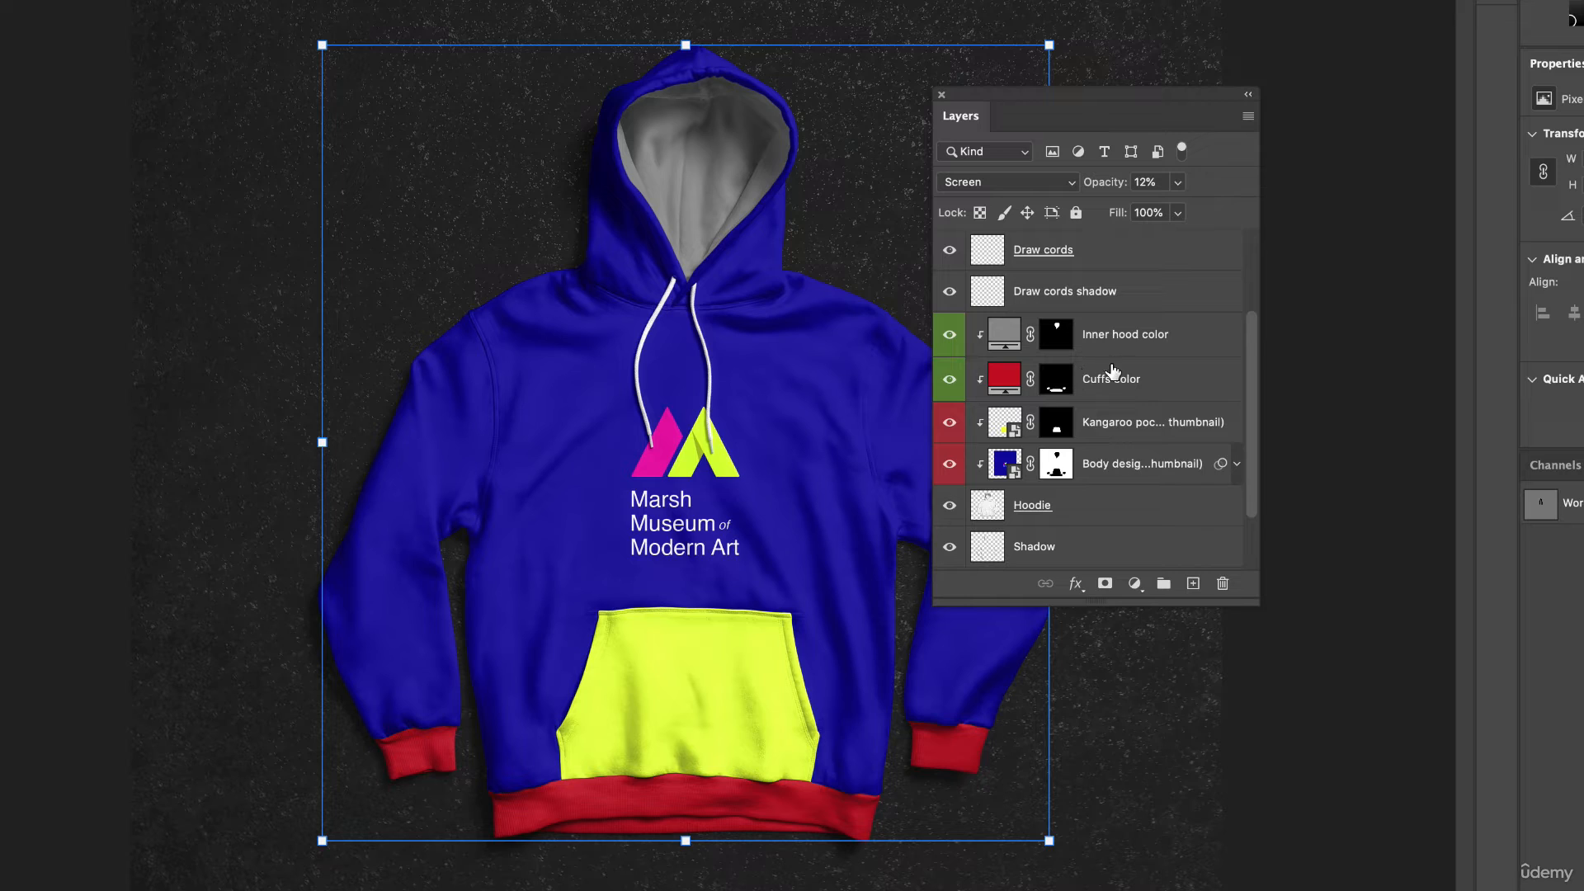
scroll(1111, 422, down, 2)
scroll(1113, 429, up, 3)
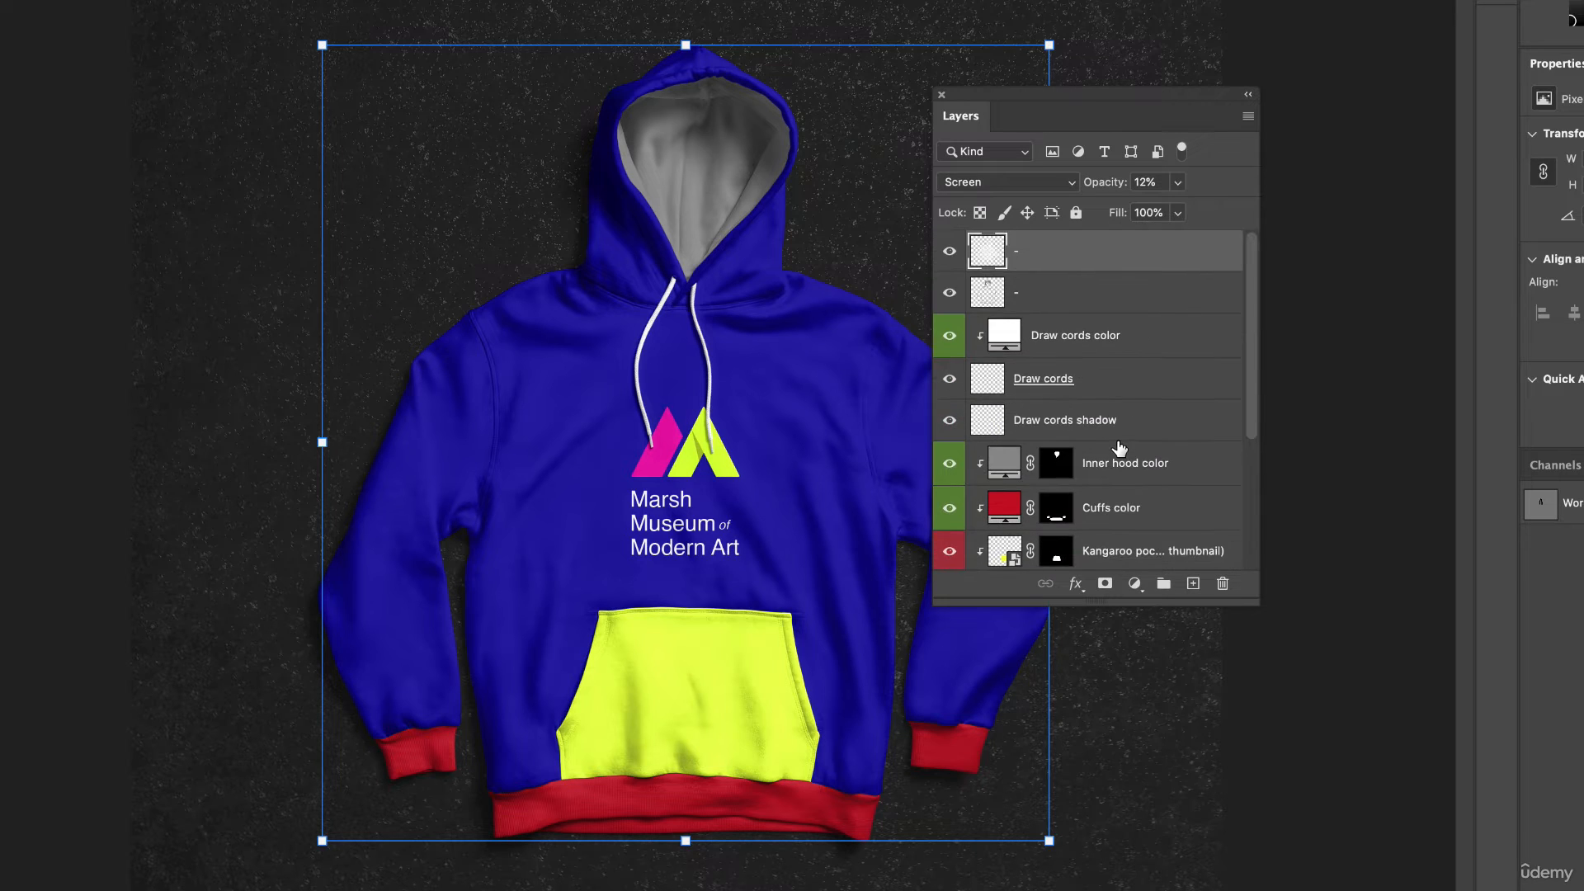
scroll(1119, 447, down, 2)
click(950, 353)
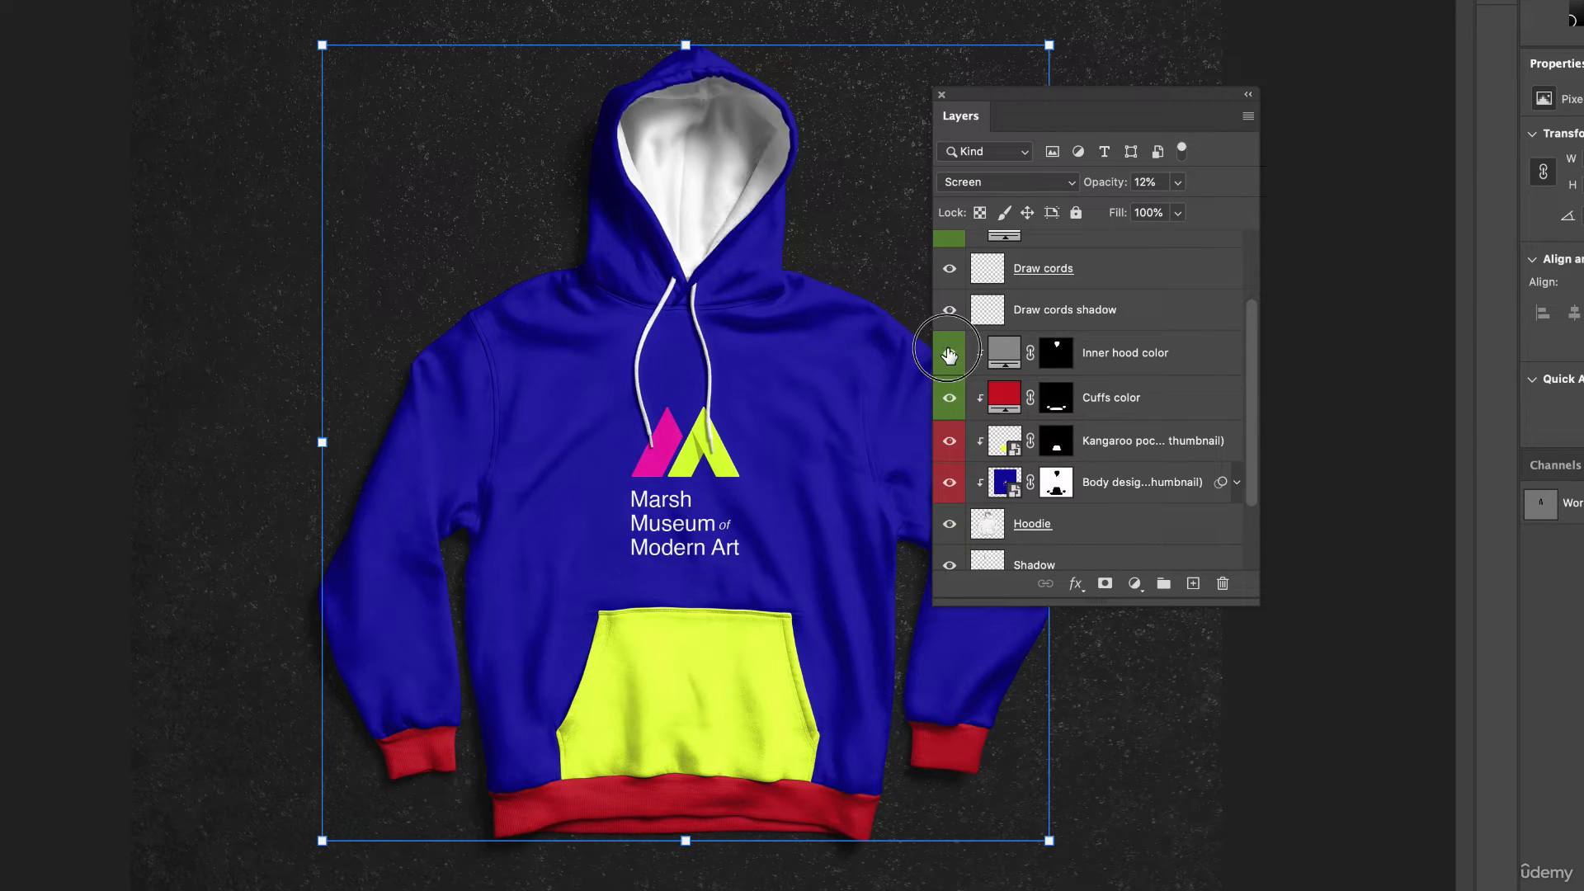
click(949, 353)
click(949, 398)
click(949, 398)
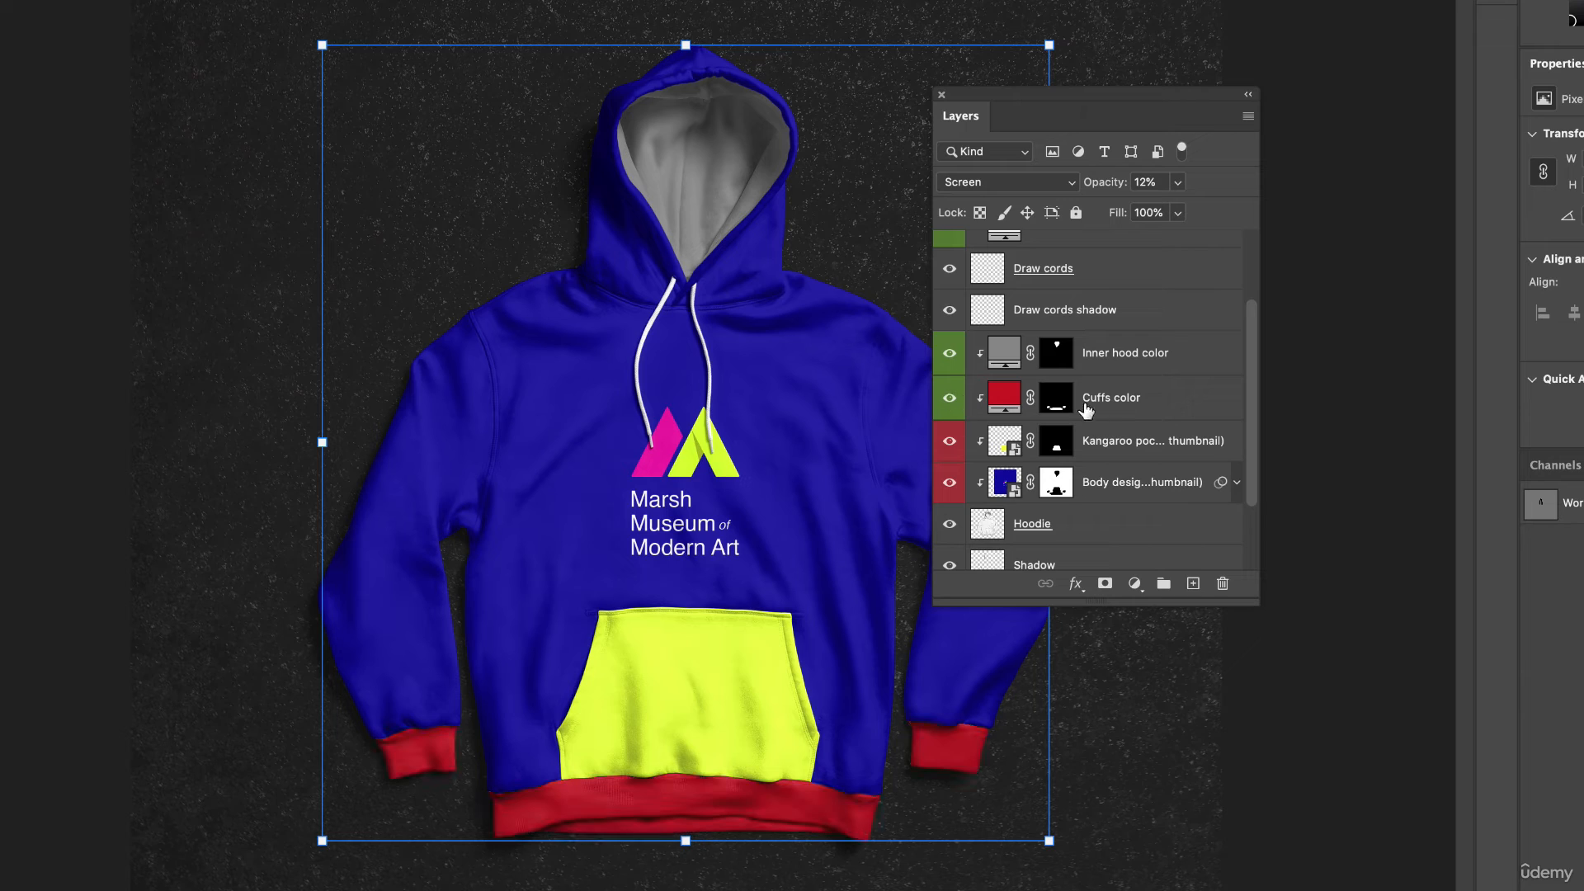
Recolor the Cuffs color fill layer to pink ef31a8, sampled from the logo's pink shape
click(1097, 404)
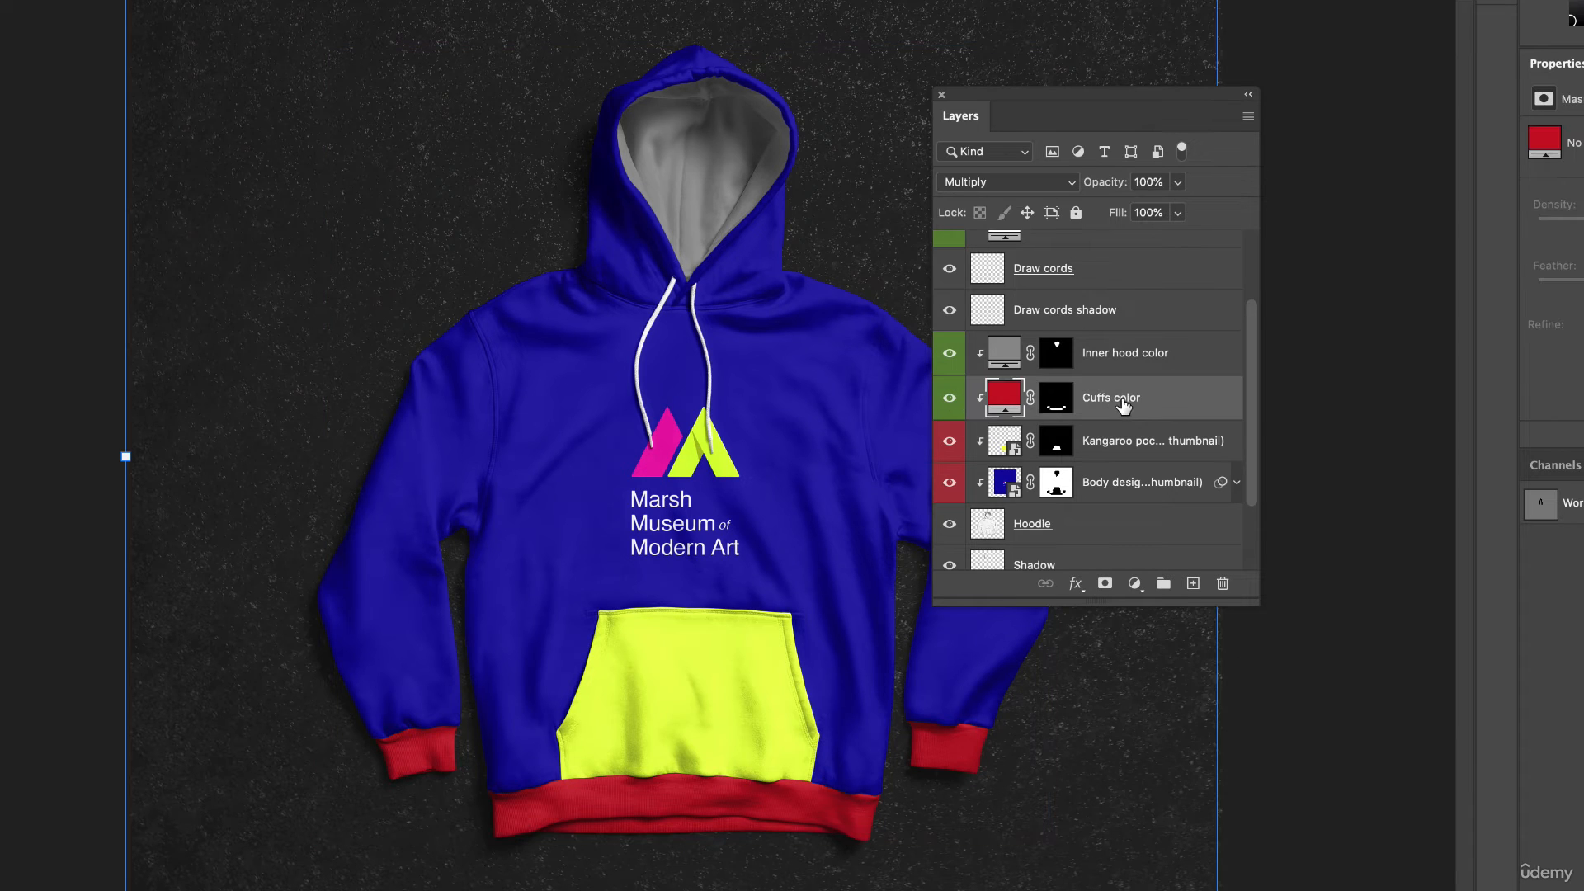
double_click(1010, 401)
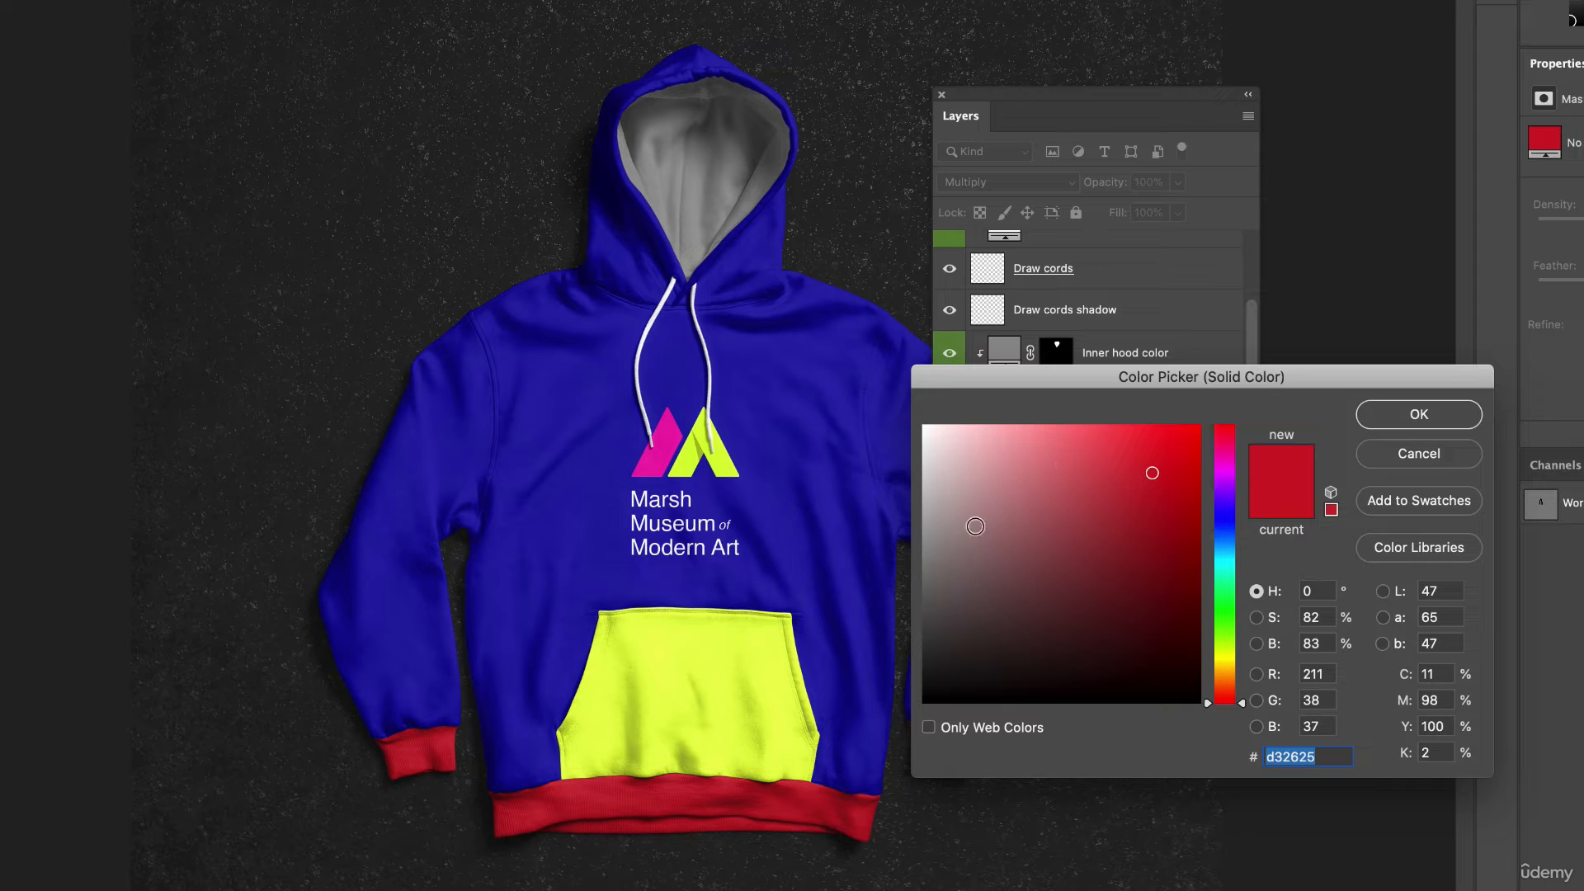
click(668, 437)
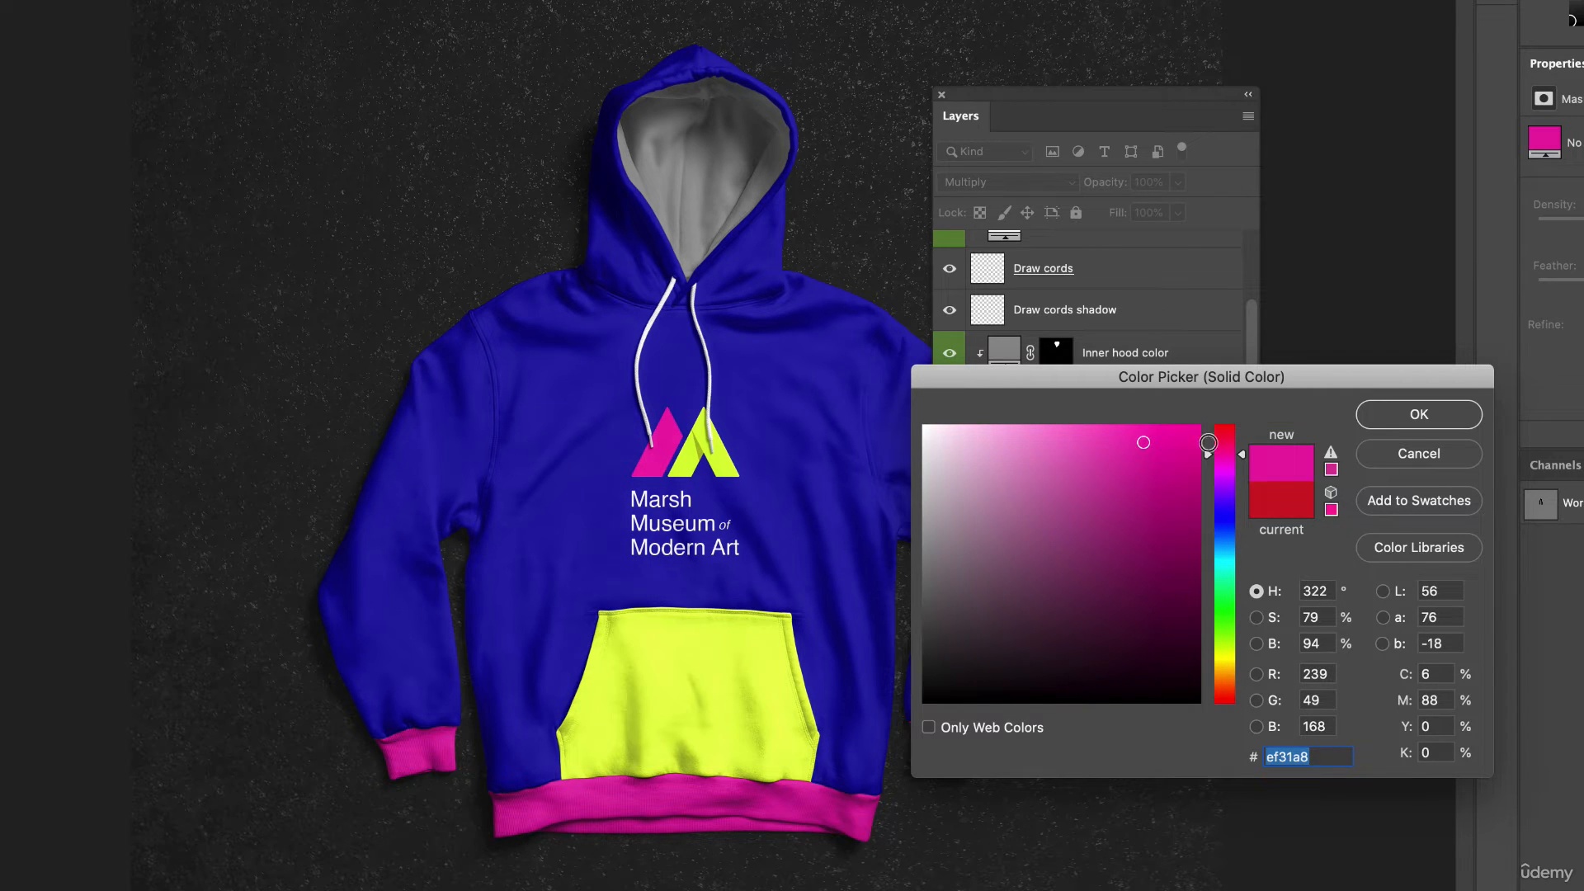
click(1389, 413)
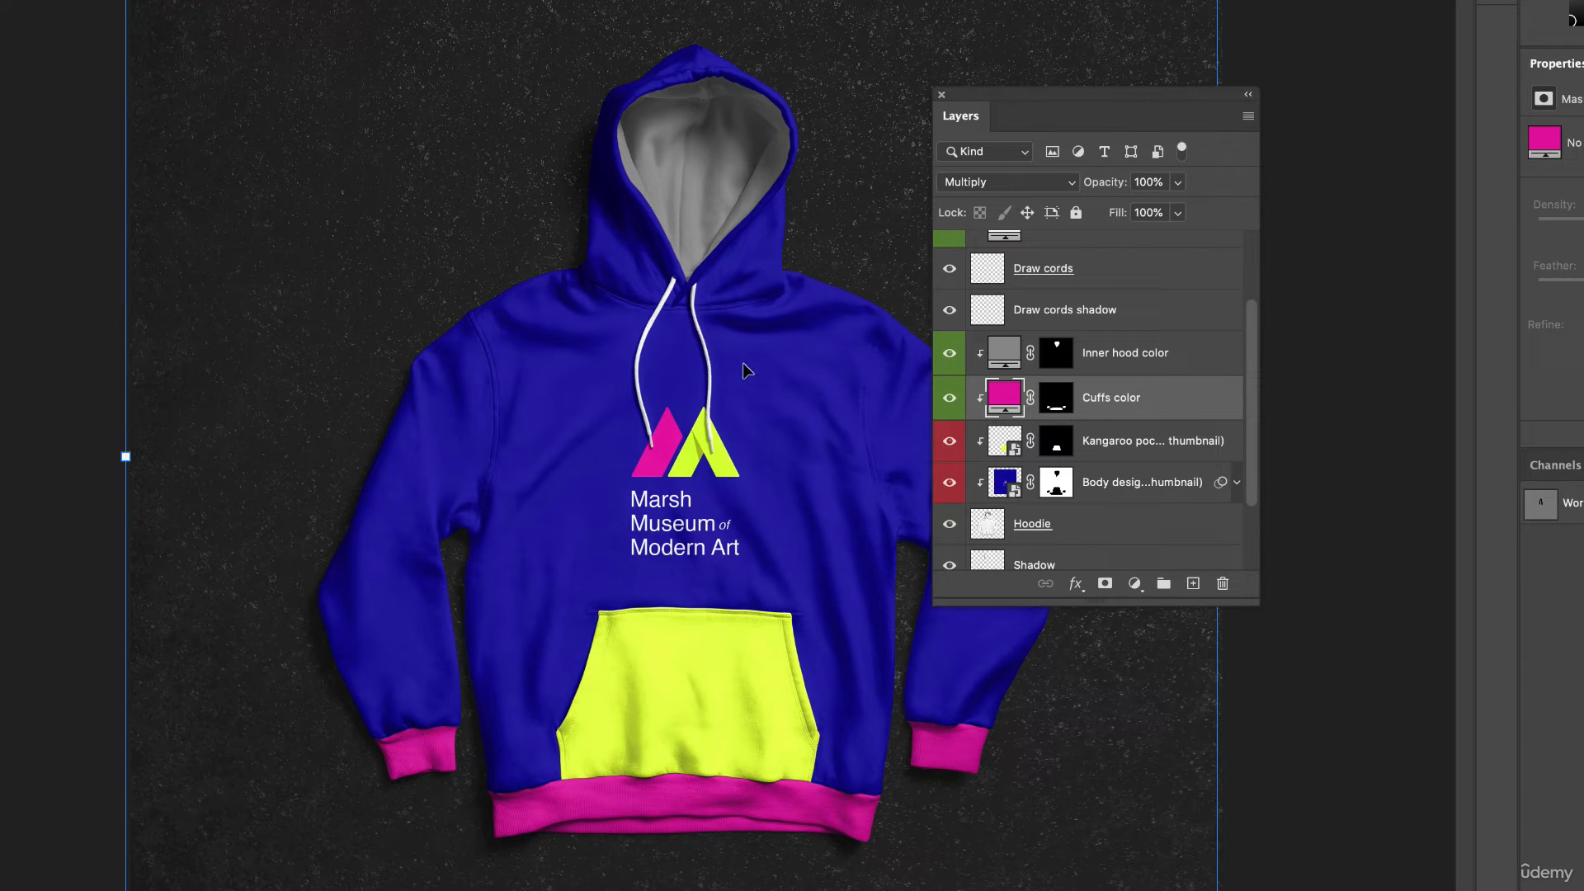
Toggle the Hoodie layer's visibility to inspect the hoodie with and without its base layer
key(ctrl+plus)
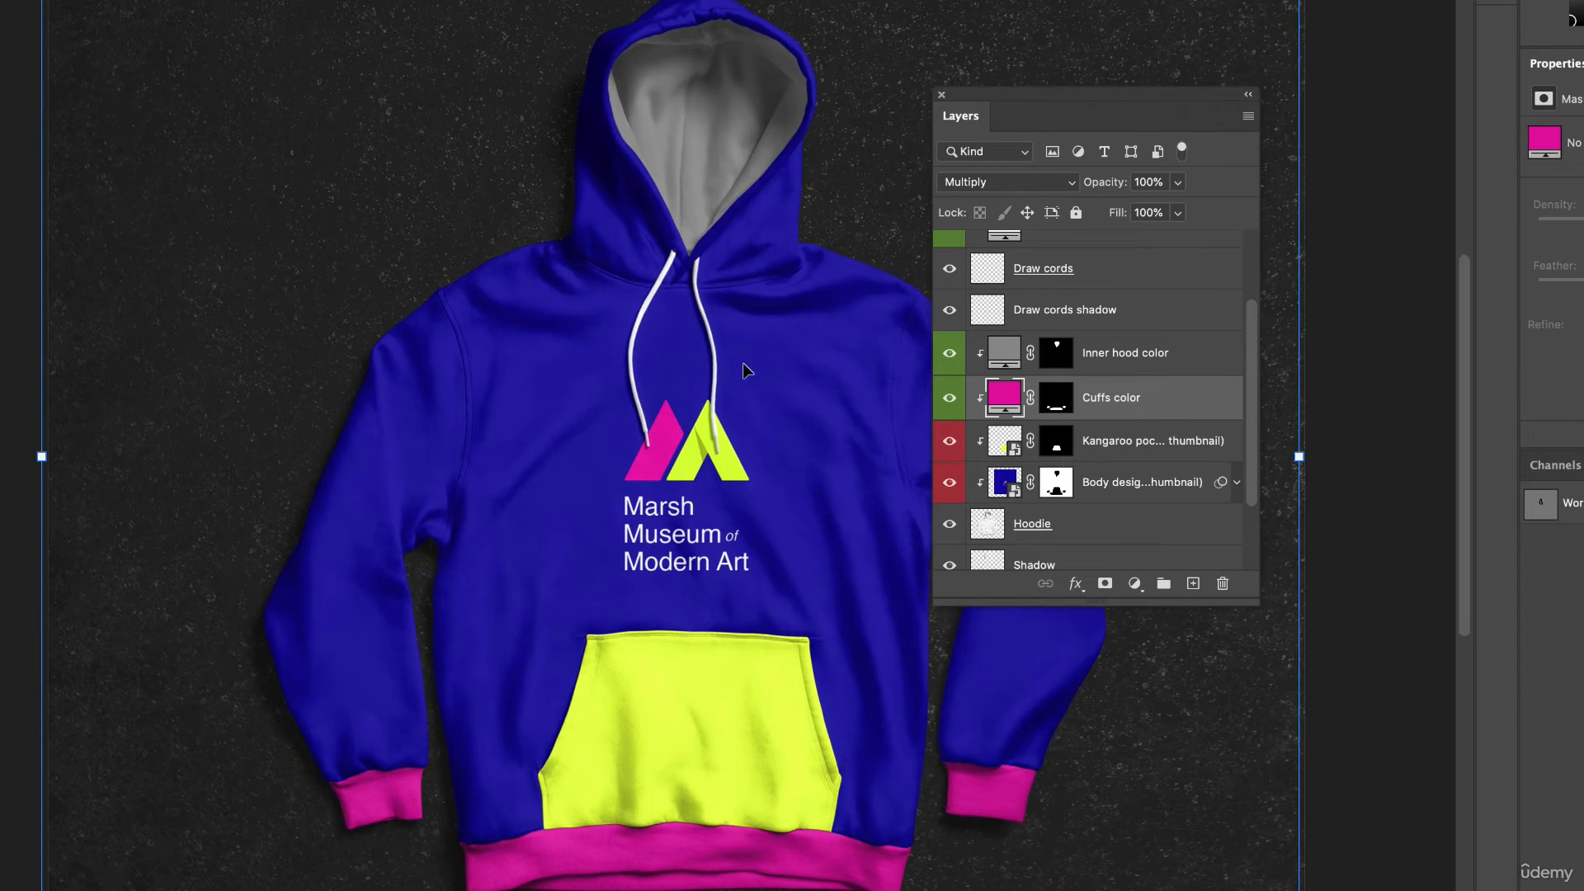
key(ctrl+plus)
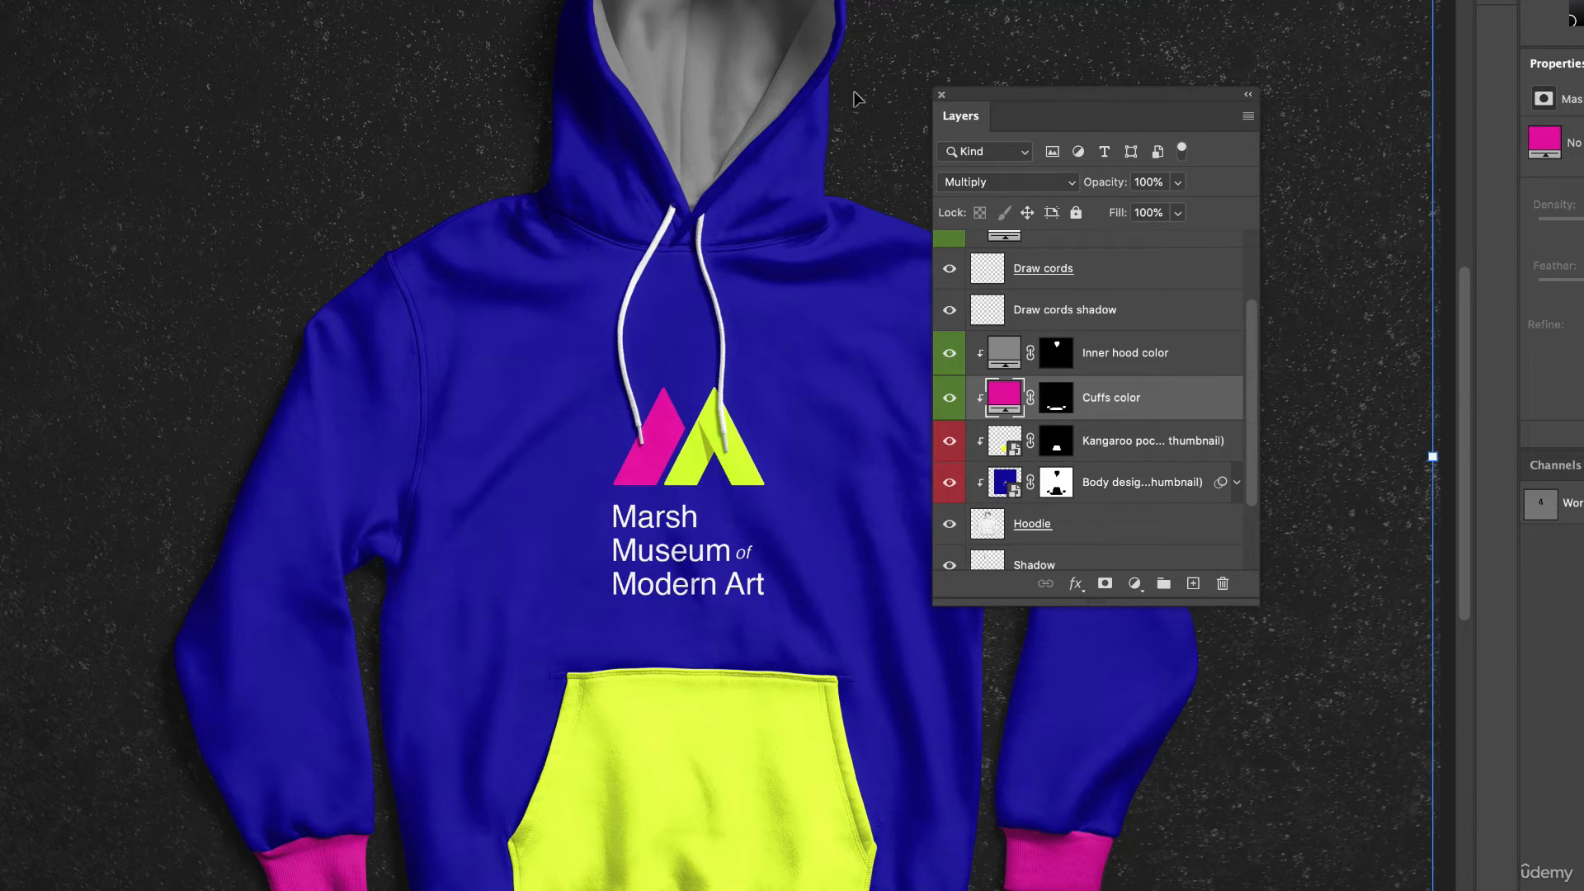
drag(1044, 95, 1176, 78)
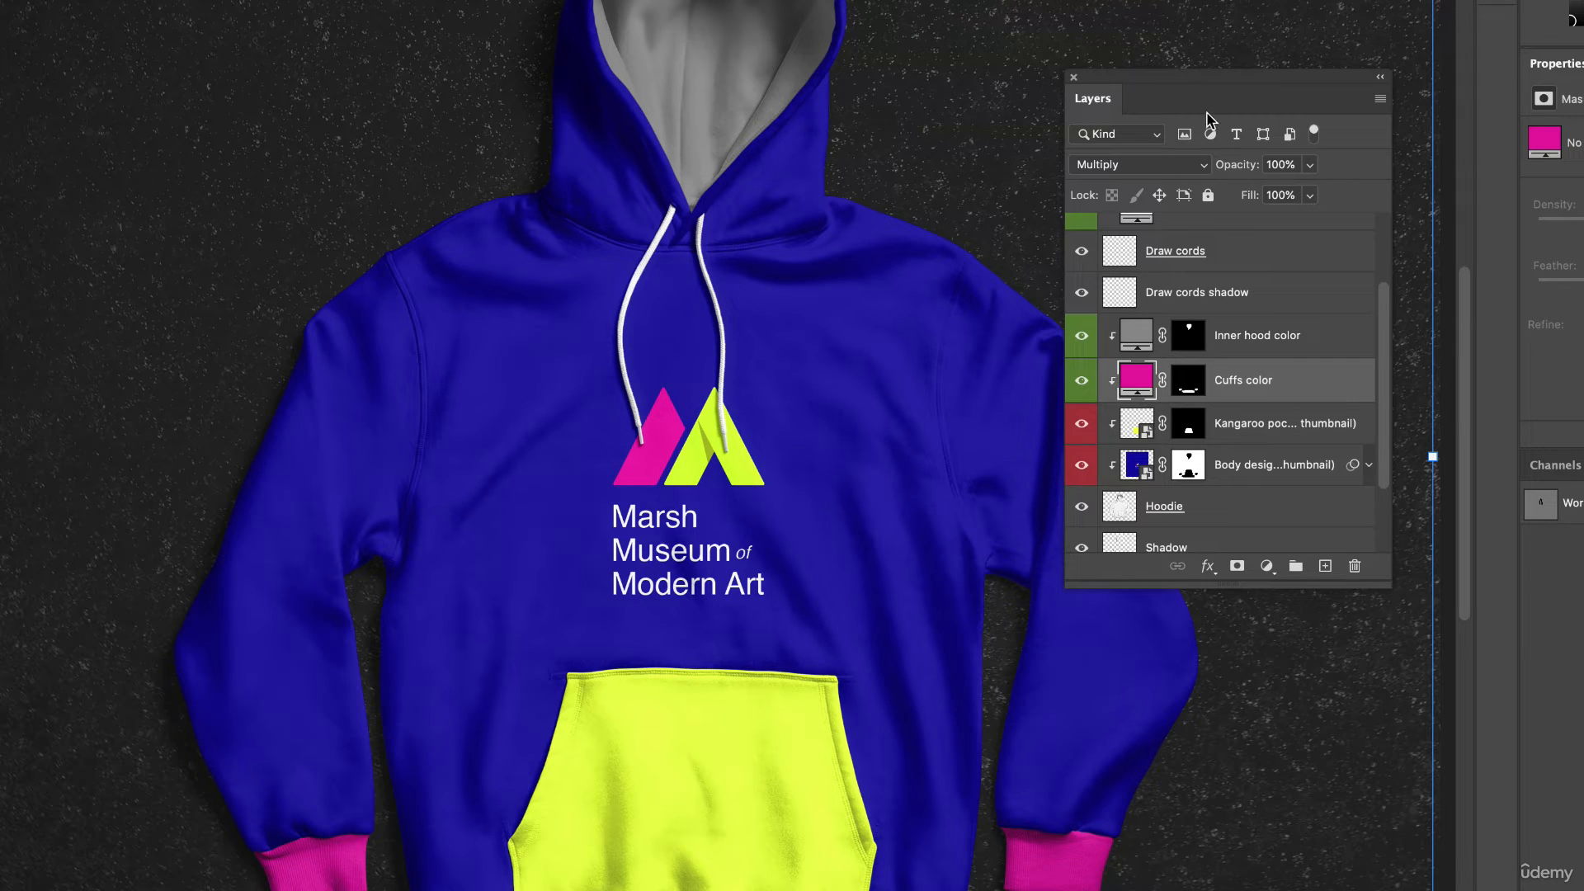
click(1082, 514)
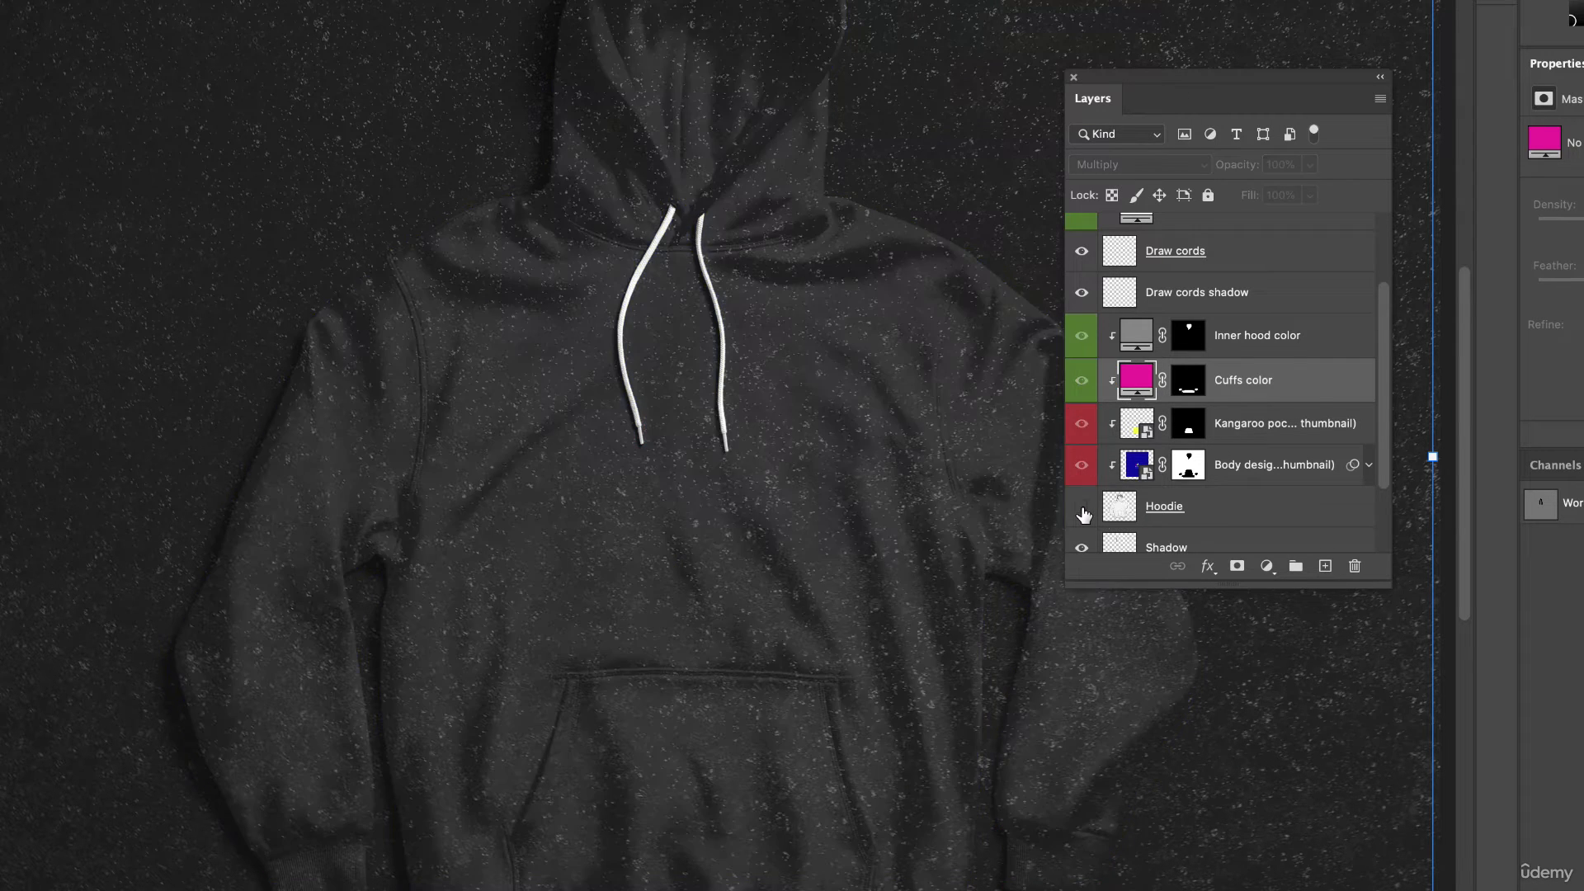
click(1083, 513)
click(1083, 513)
click(1083, 513)
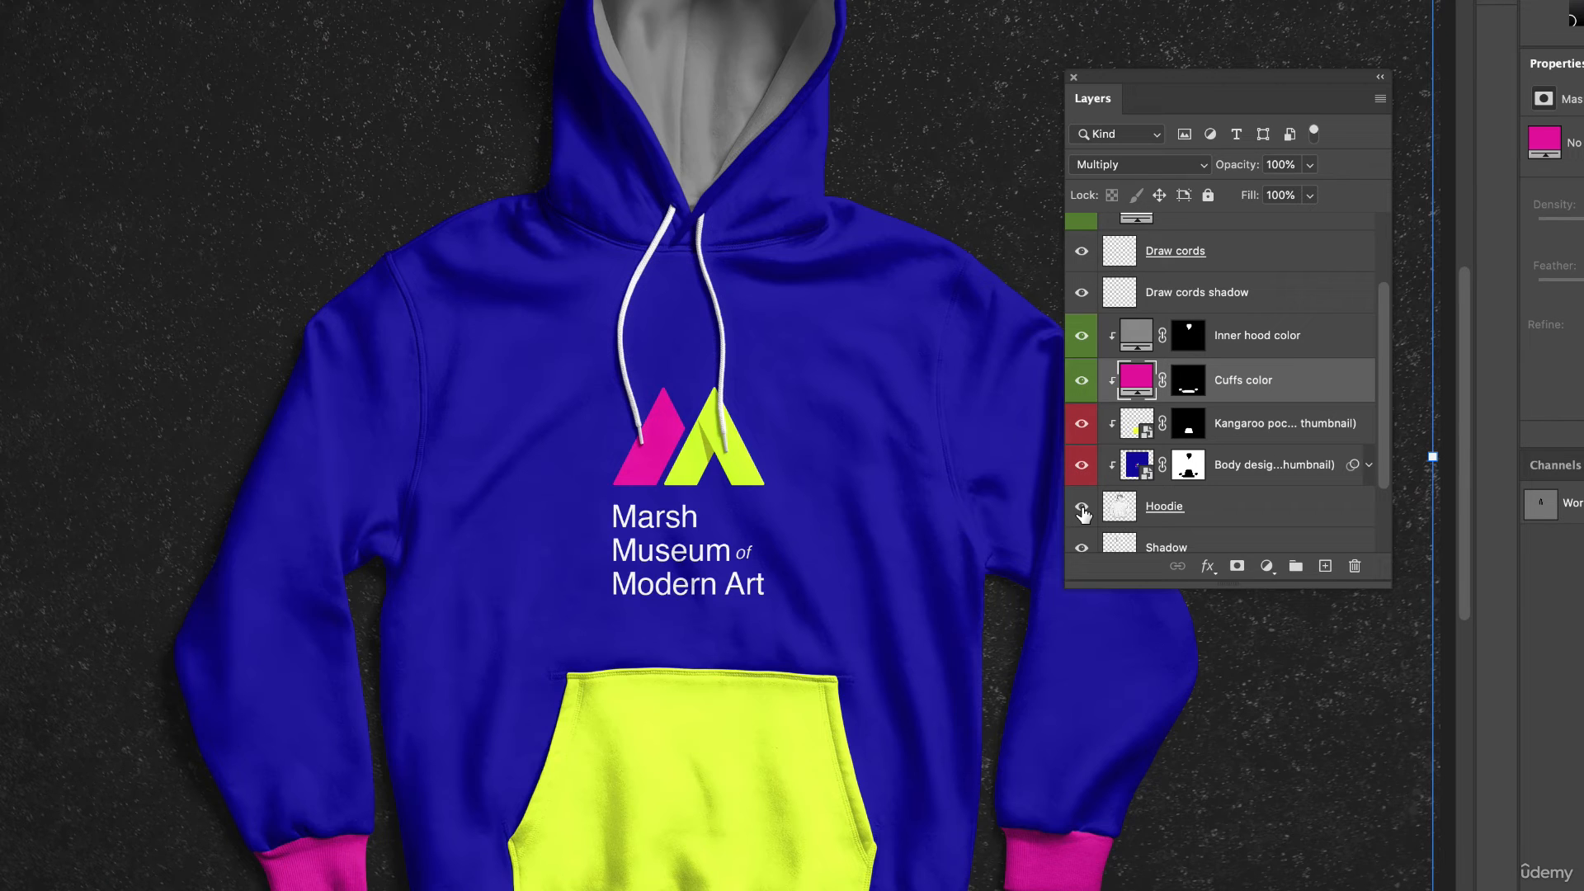
Toggle the Shadow layer's visibility to inspect it, try shifting the shadow left, and undo the move
scroll(1196, 495, down, 1)
click(1171, 448)
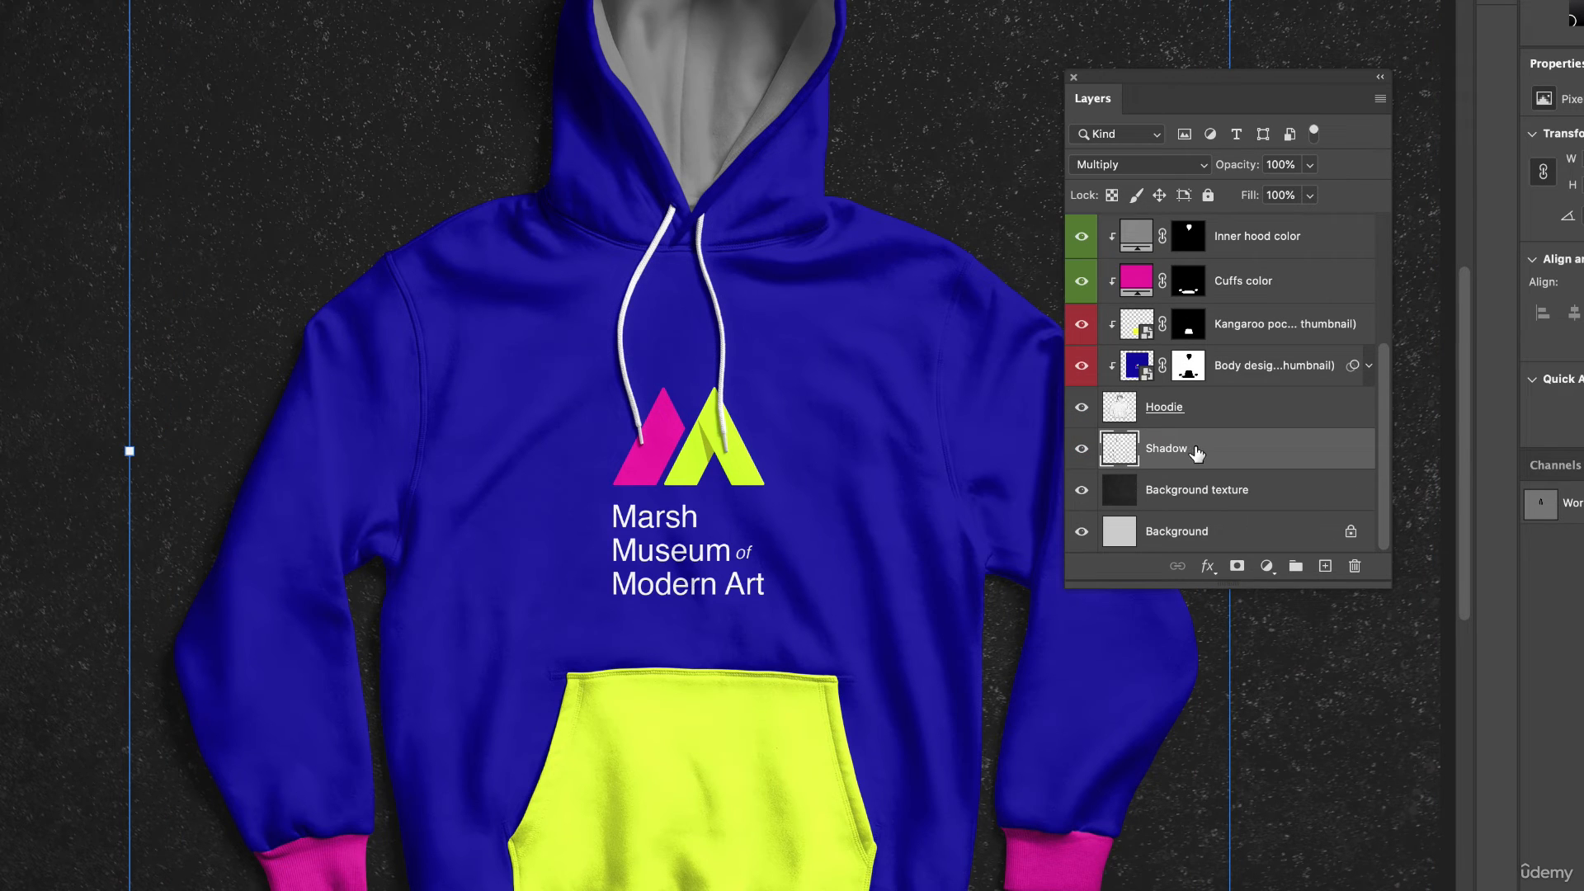
click(1076, 451)
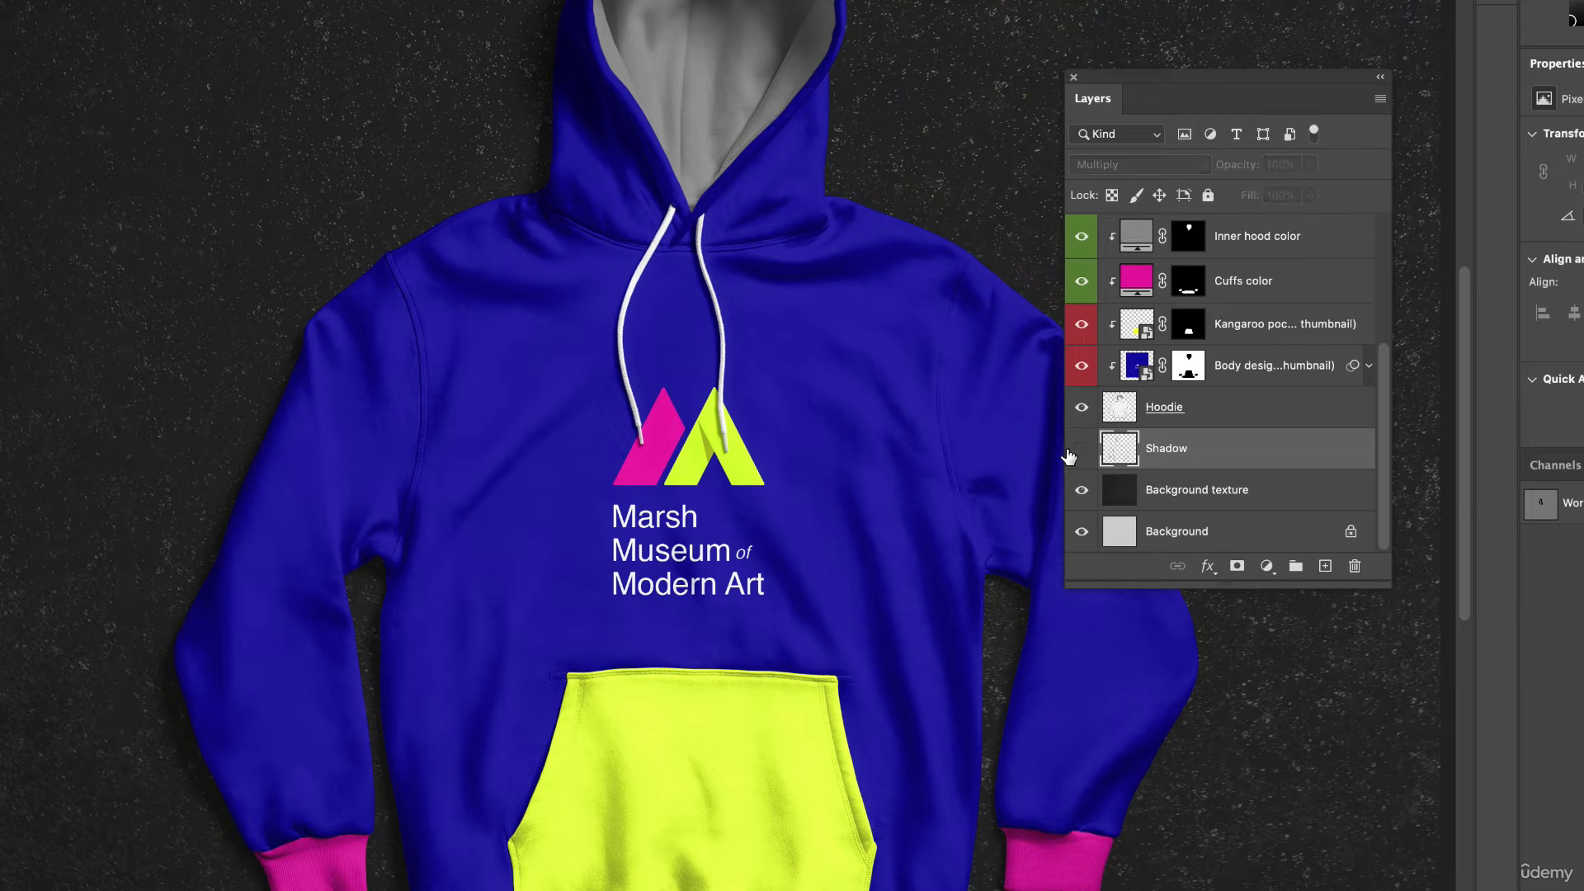
click(1077, 450)
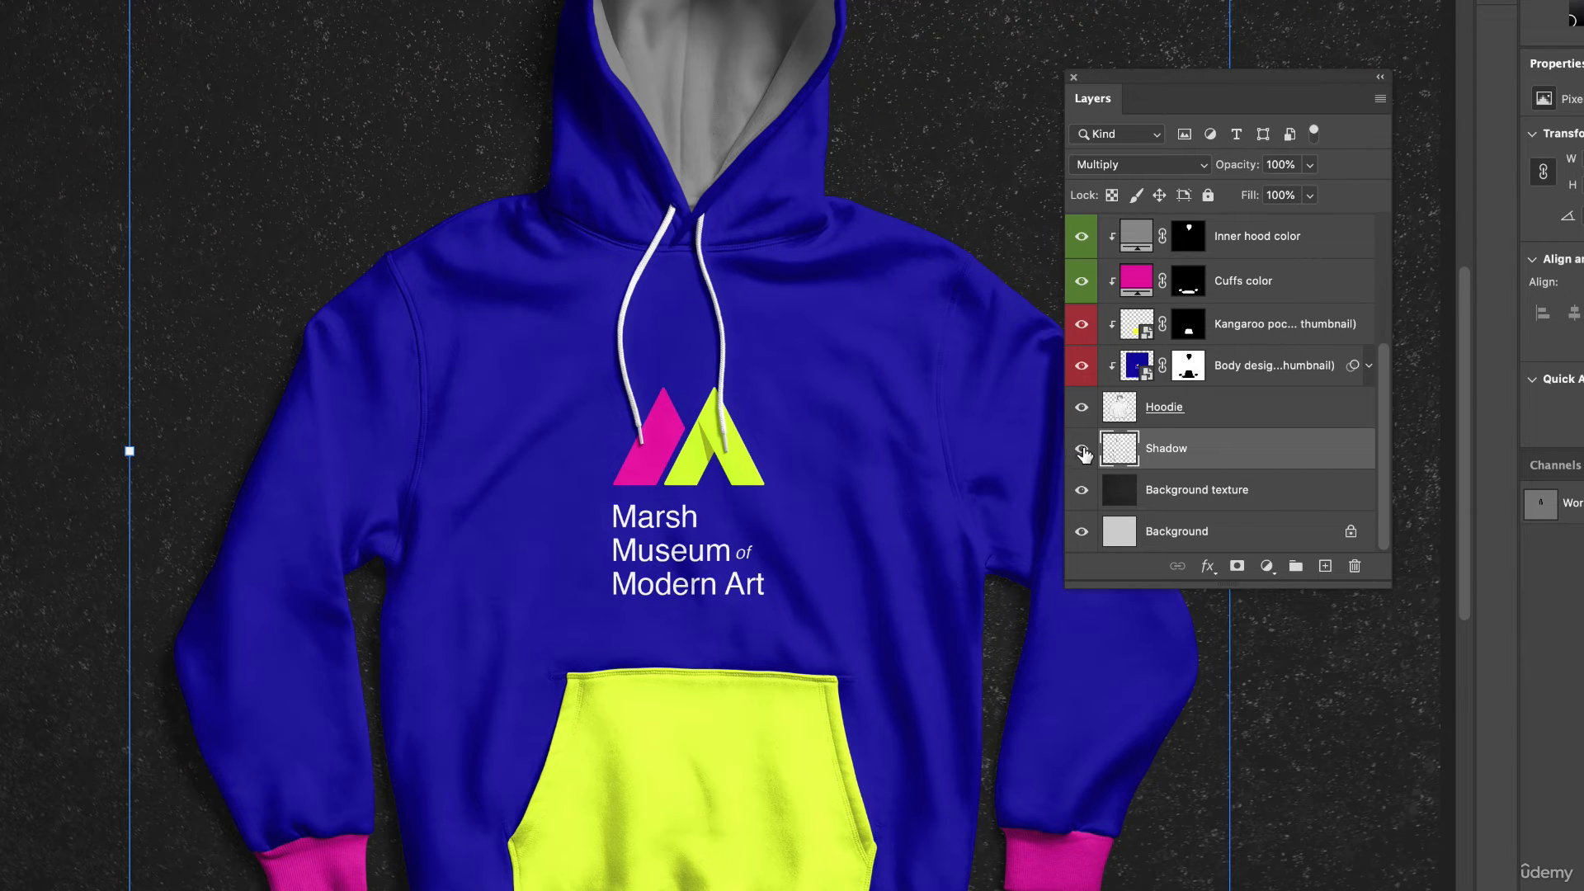
drag(528, 173, 328, 165)
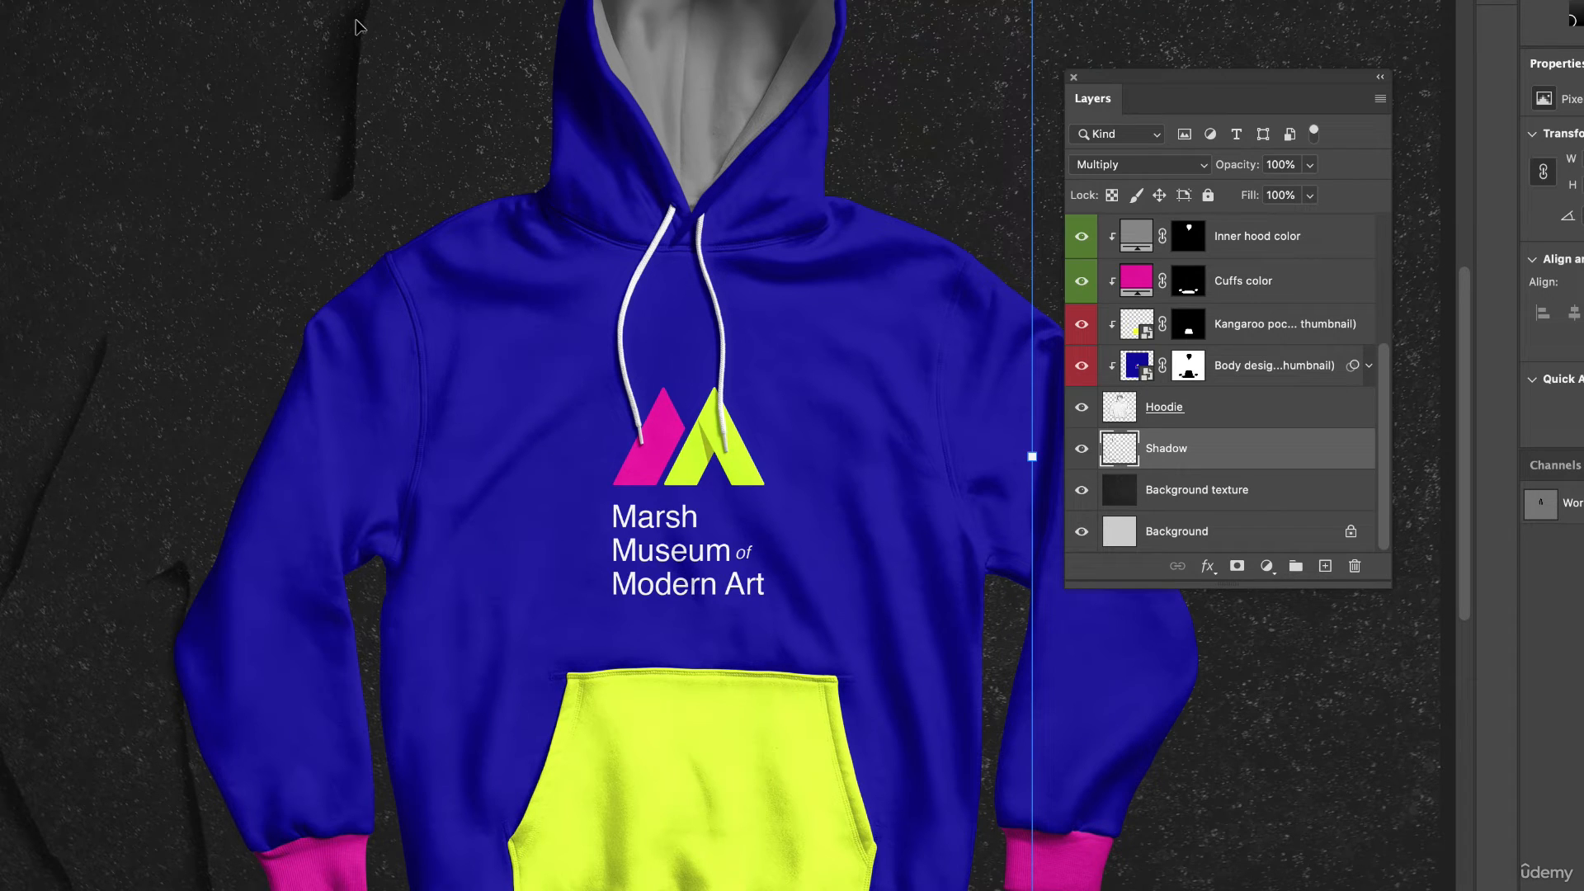
key(ctrl+z)
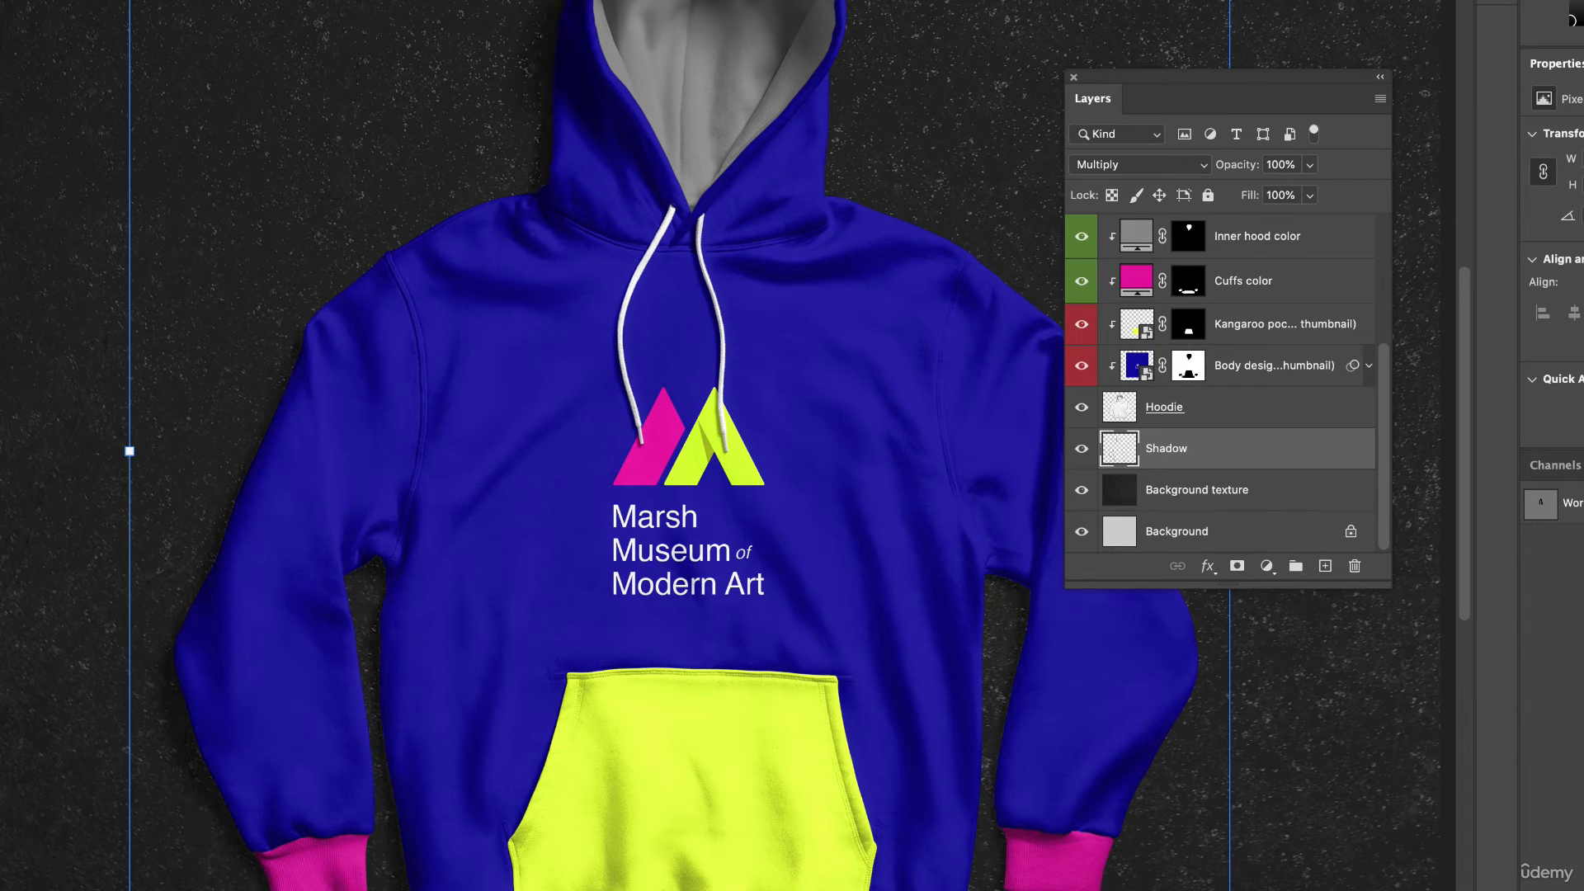
click(1082, 451)
click(1082, 451)
Hide the Background texture layer
click(1241, 499)
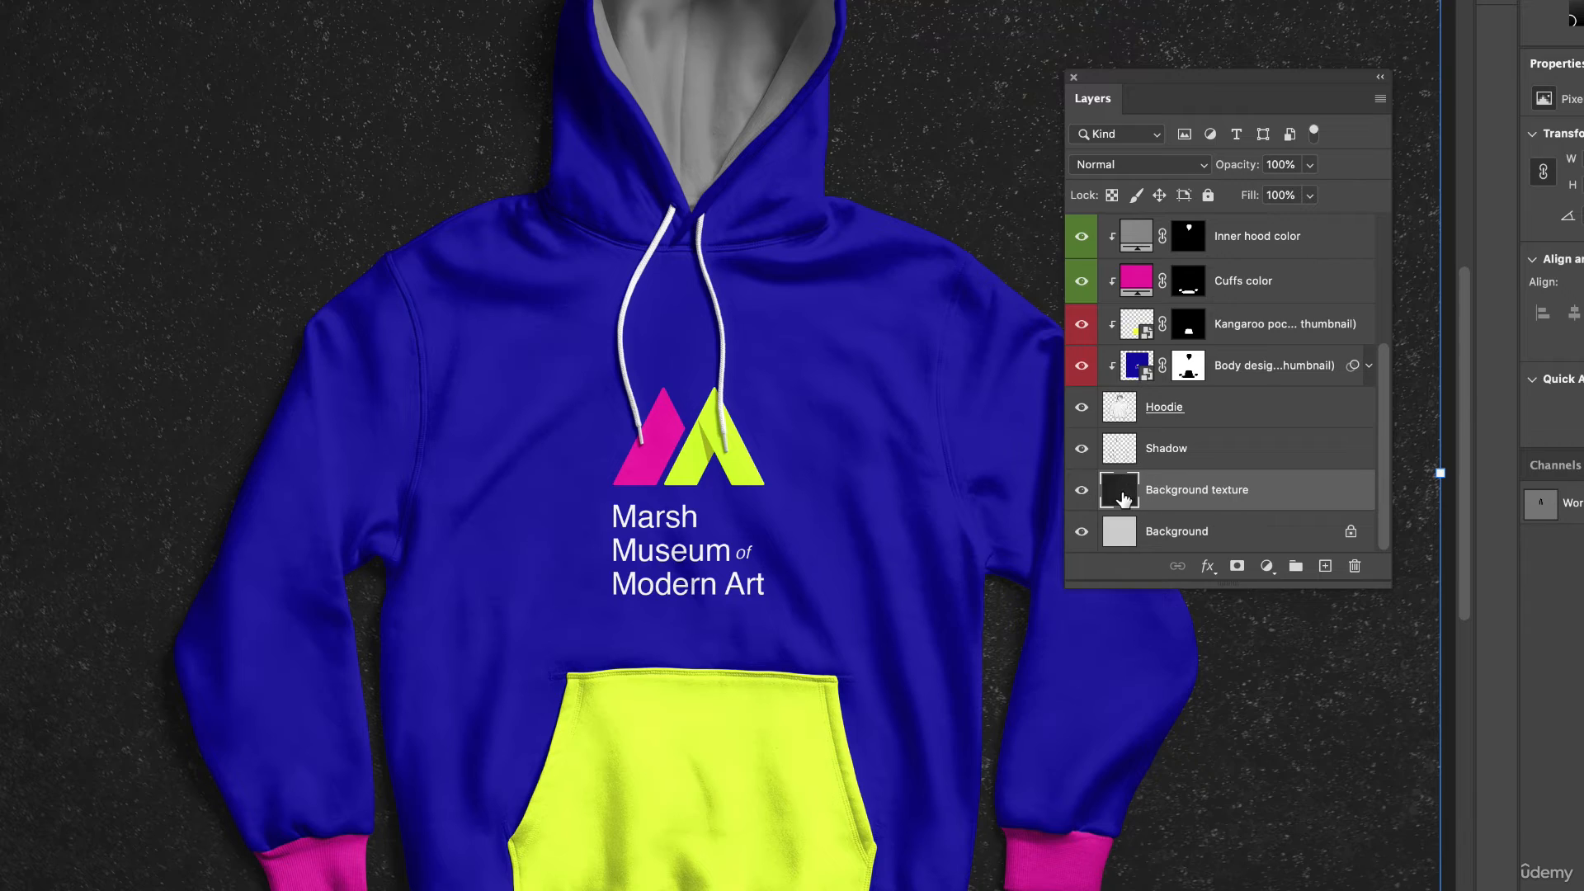
double_click(1124, 498)
key(Escape)
click(1081, 494)
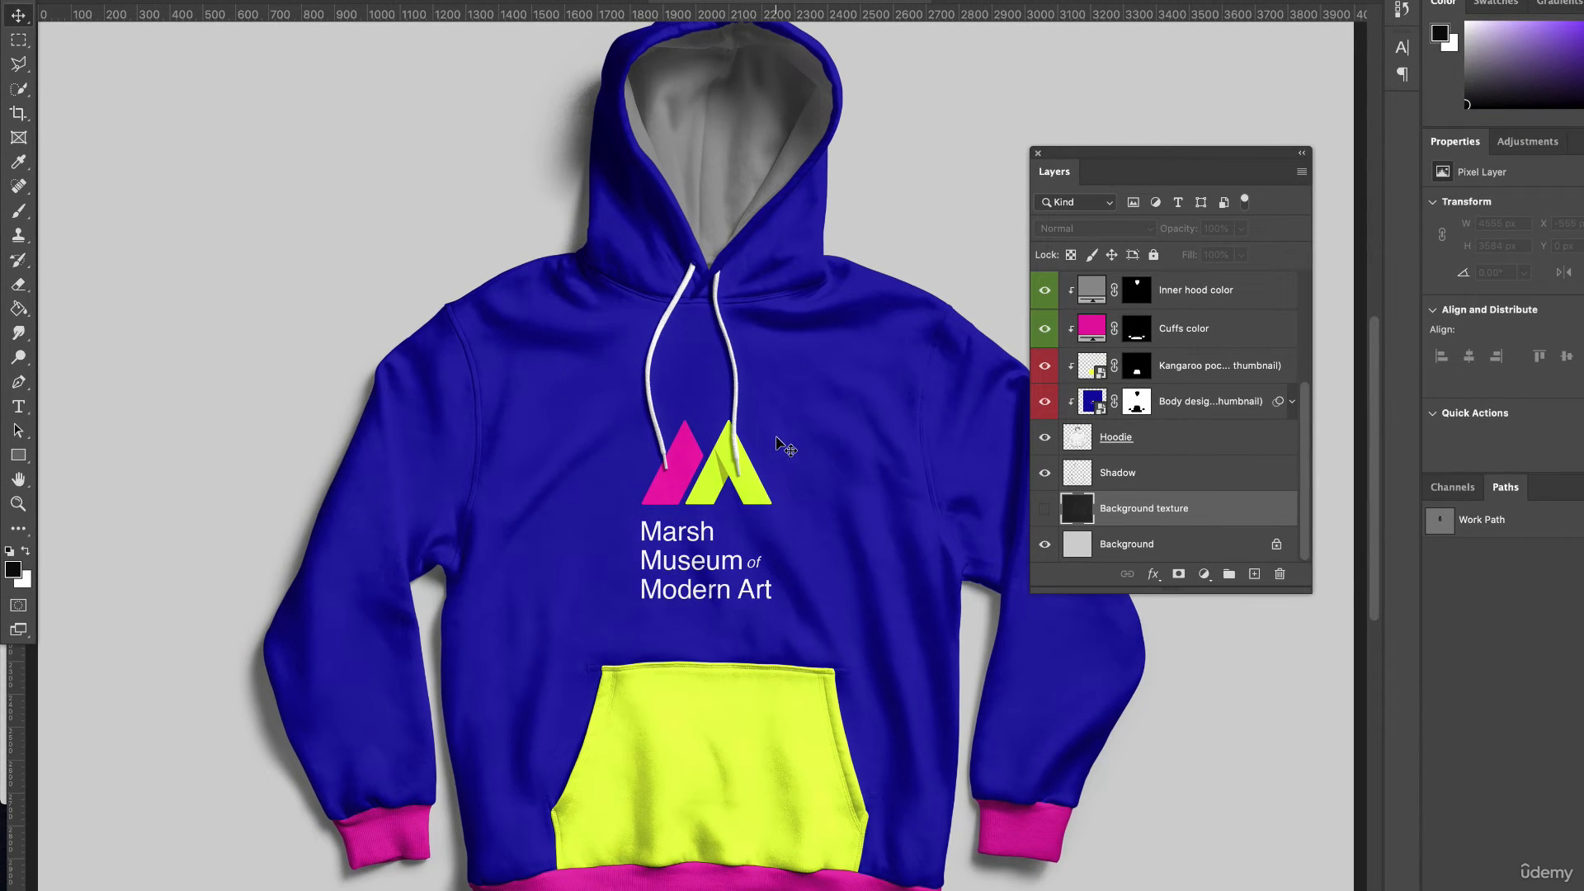
Draw a rectangle of about 4371 × 3732 px covering the whole canvas, directly above the Background layer
key(ctrl+minus)
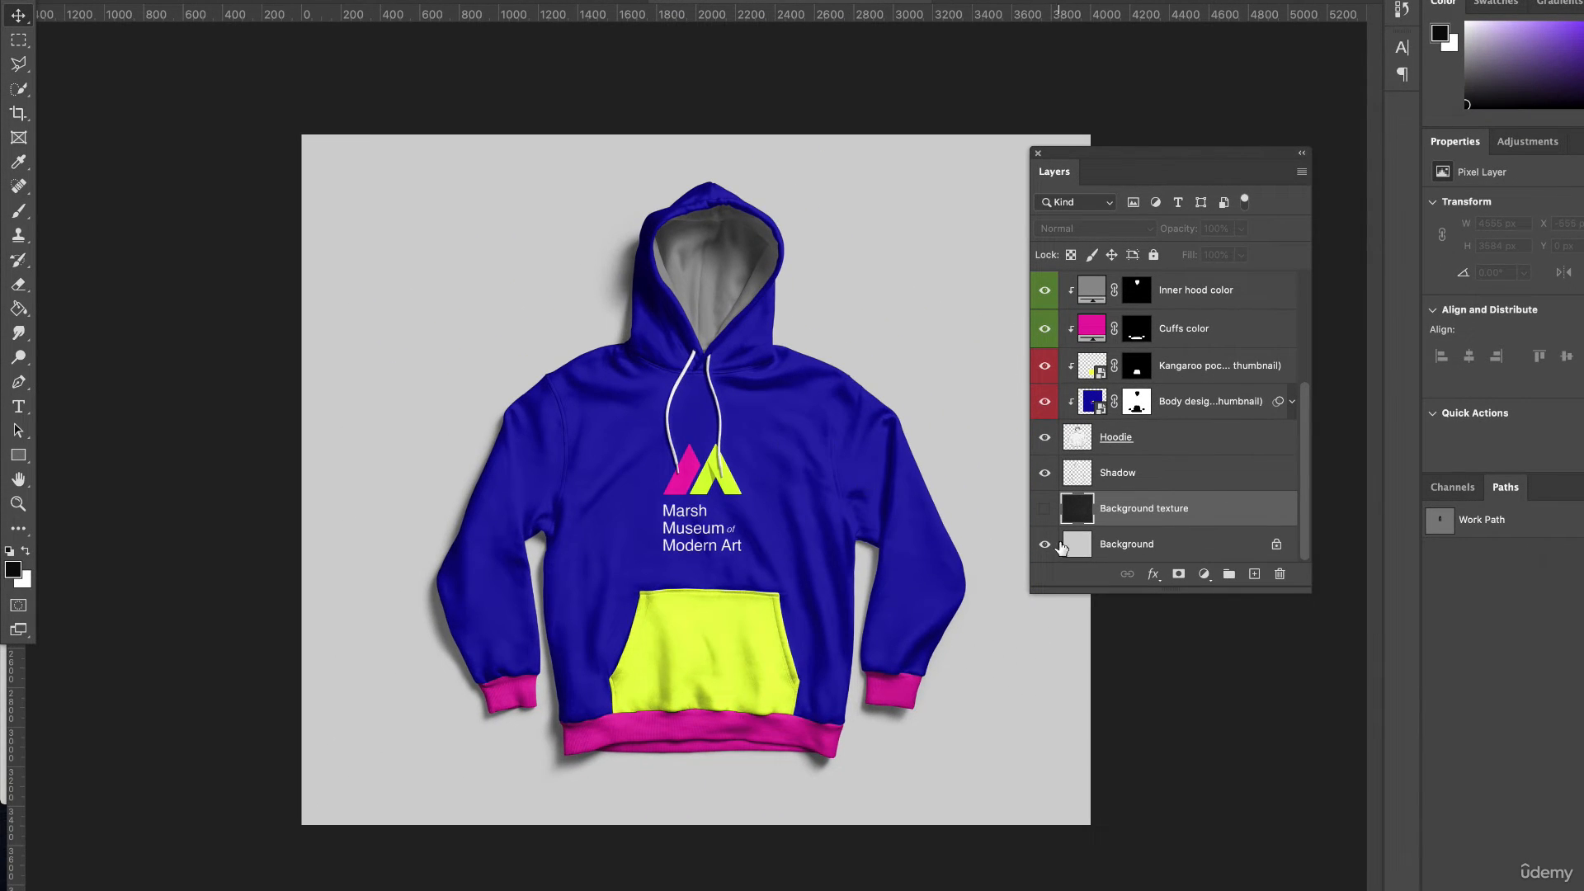
click(1152, 546)
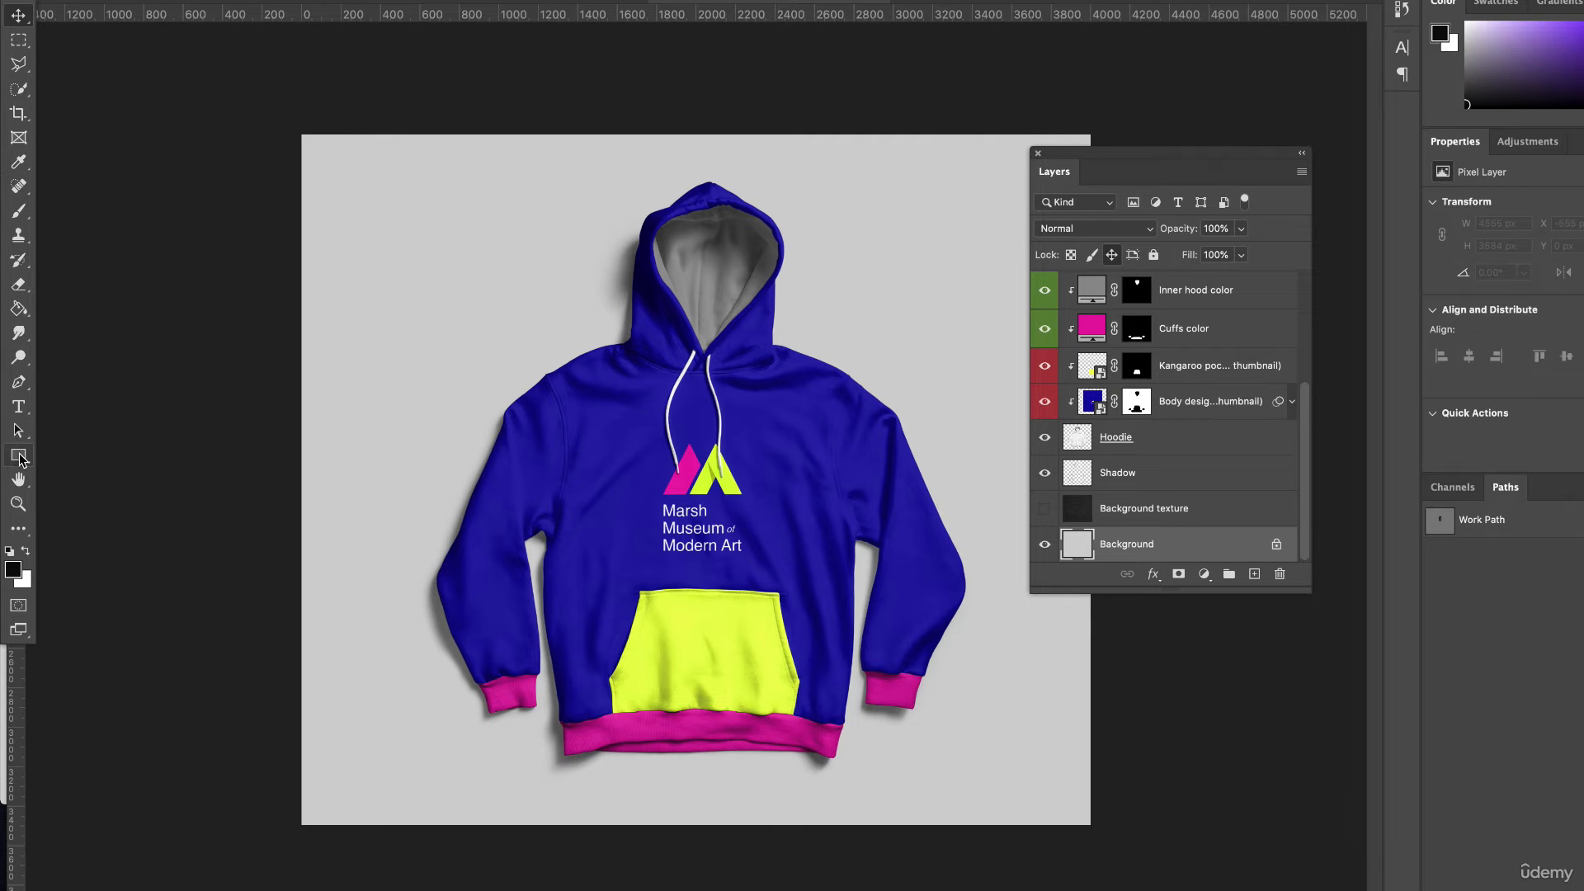
drag(18, 454, 80, 460)
drag(275, 126, 1137, 862)
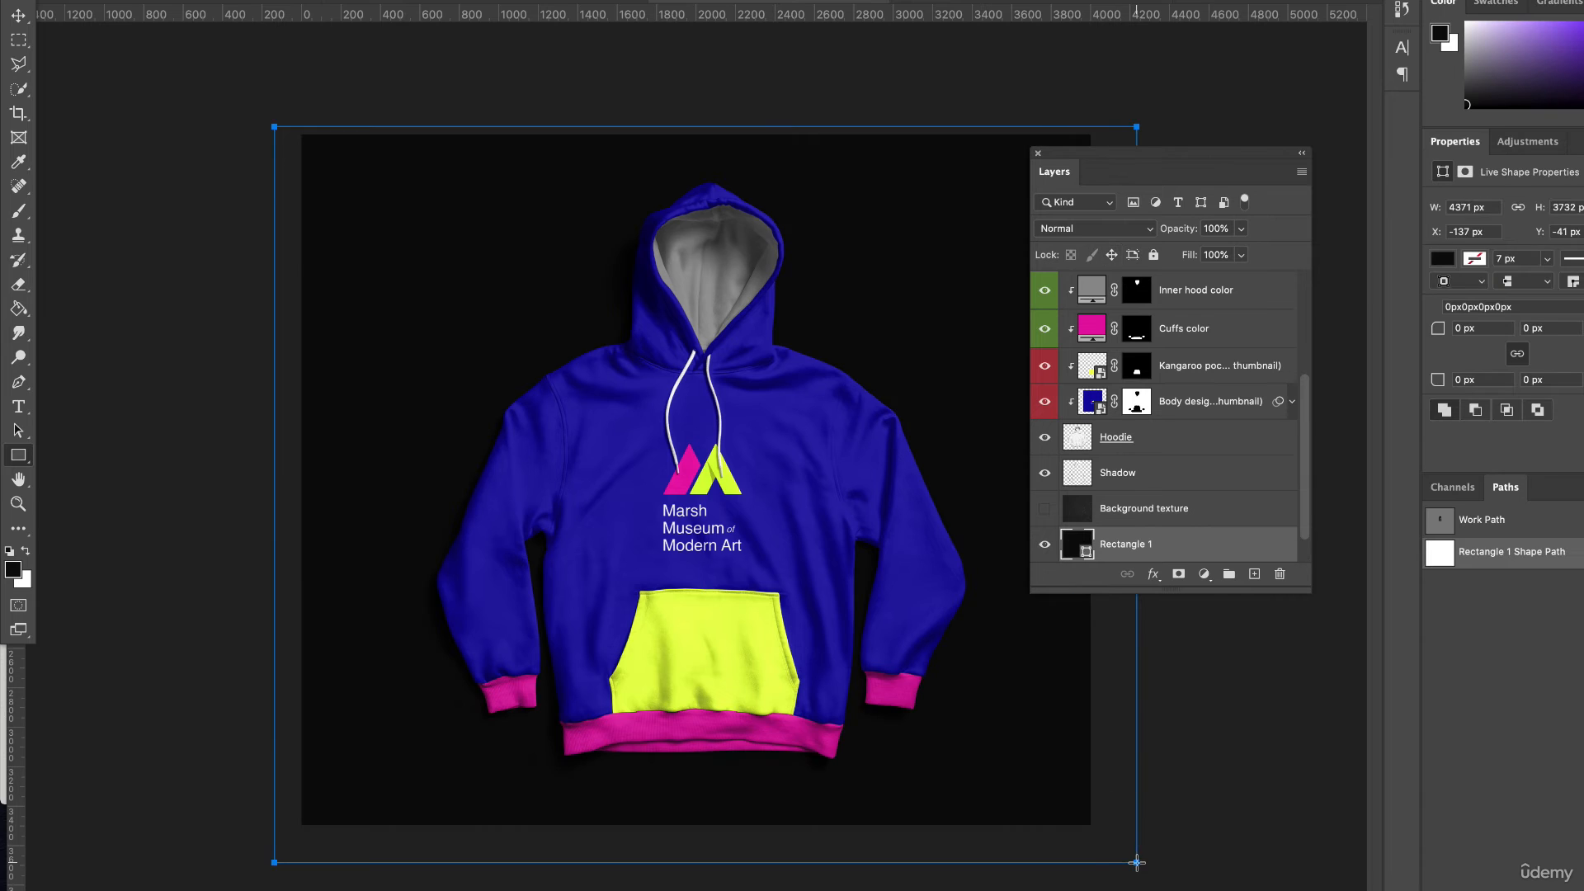
Try several blues for the background rectangle and set its fill to dark navy 060666
double_click(1081, 550)
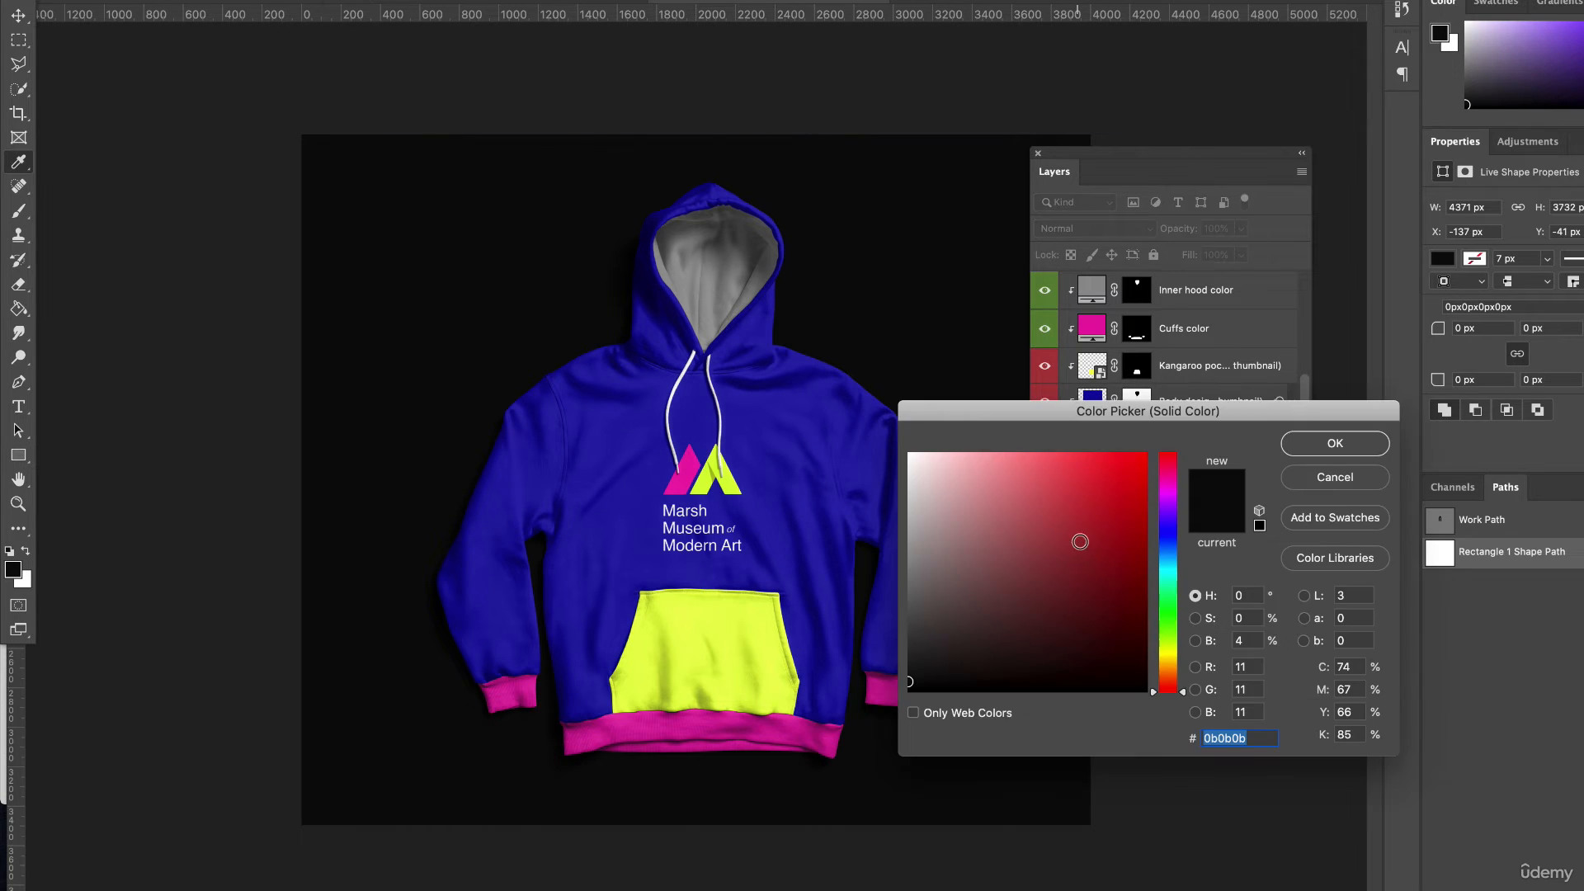
click(798, 500)
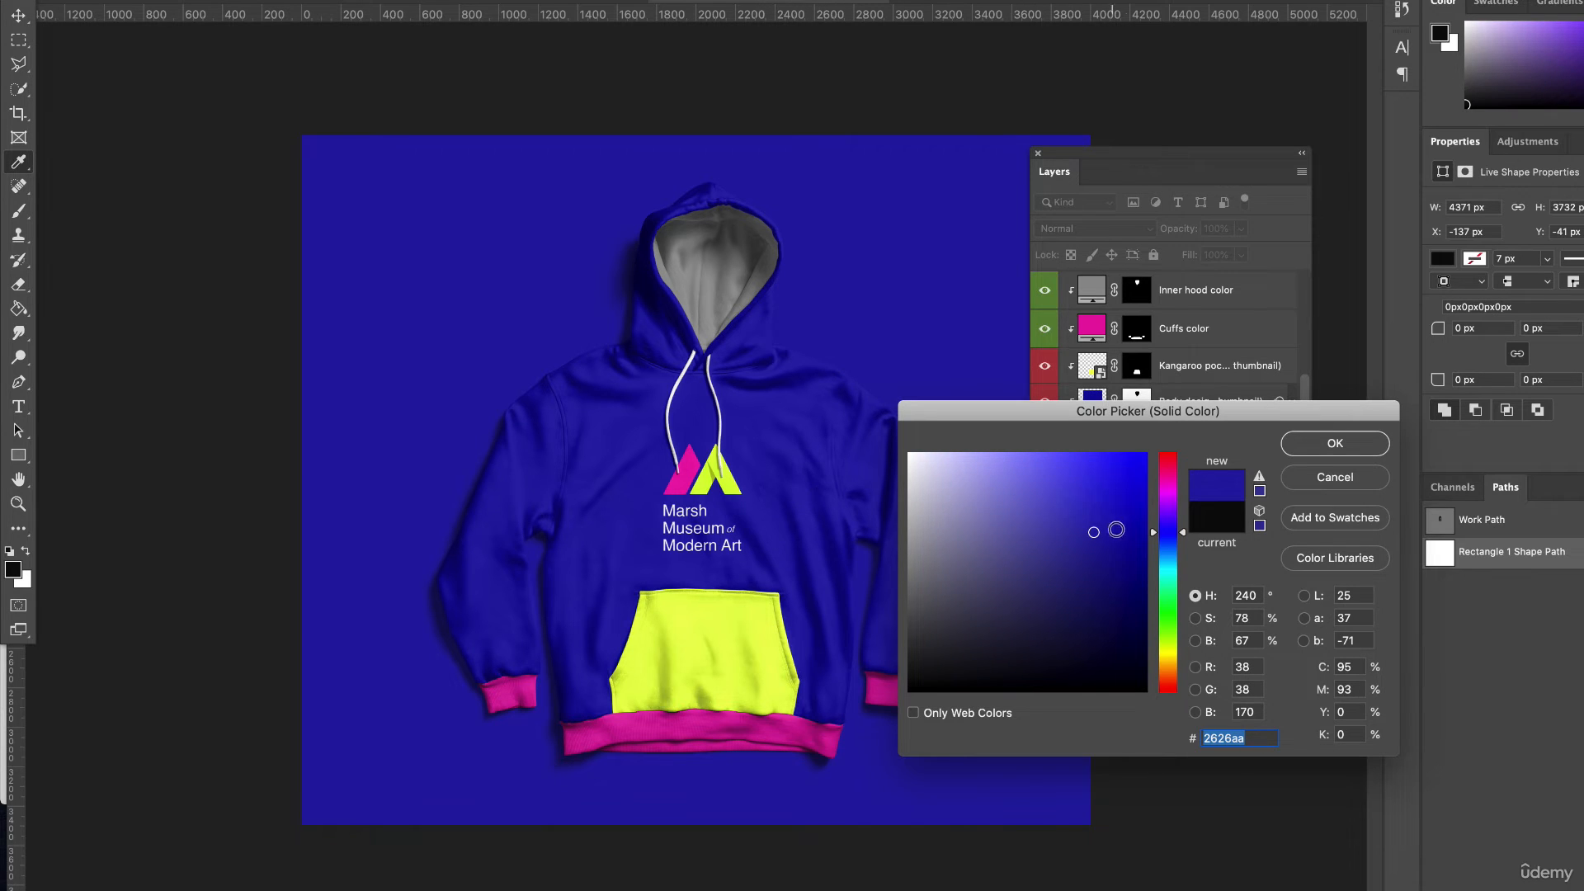
click(1128, 570)
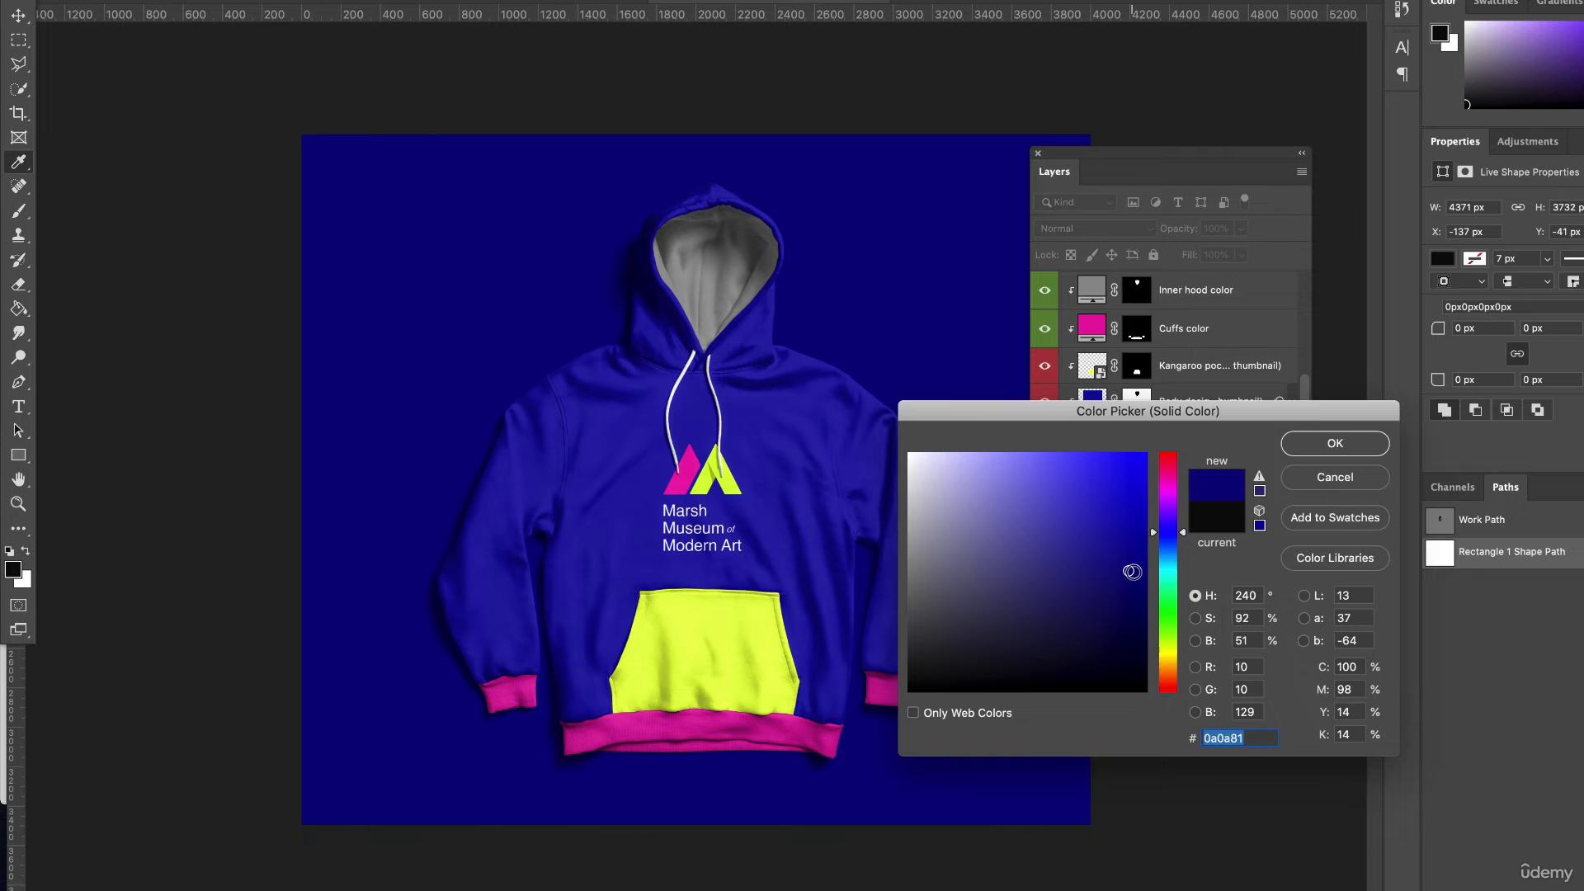
click(1139, 578)
click(789, 421)
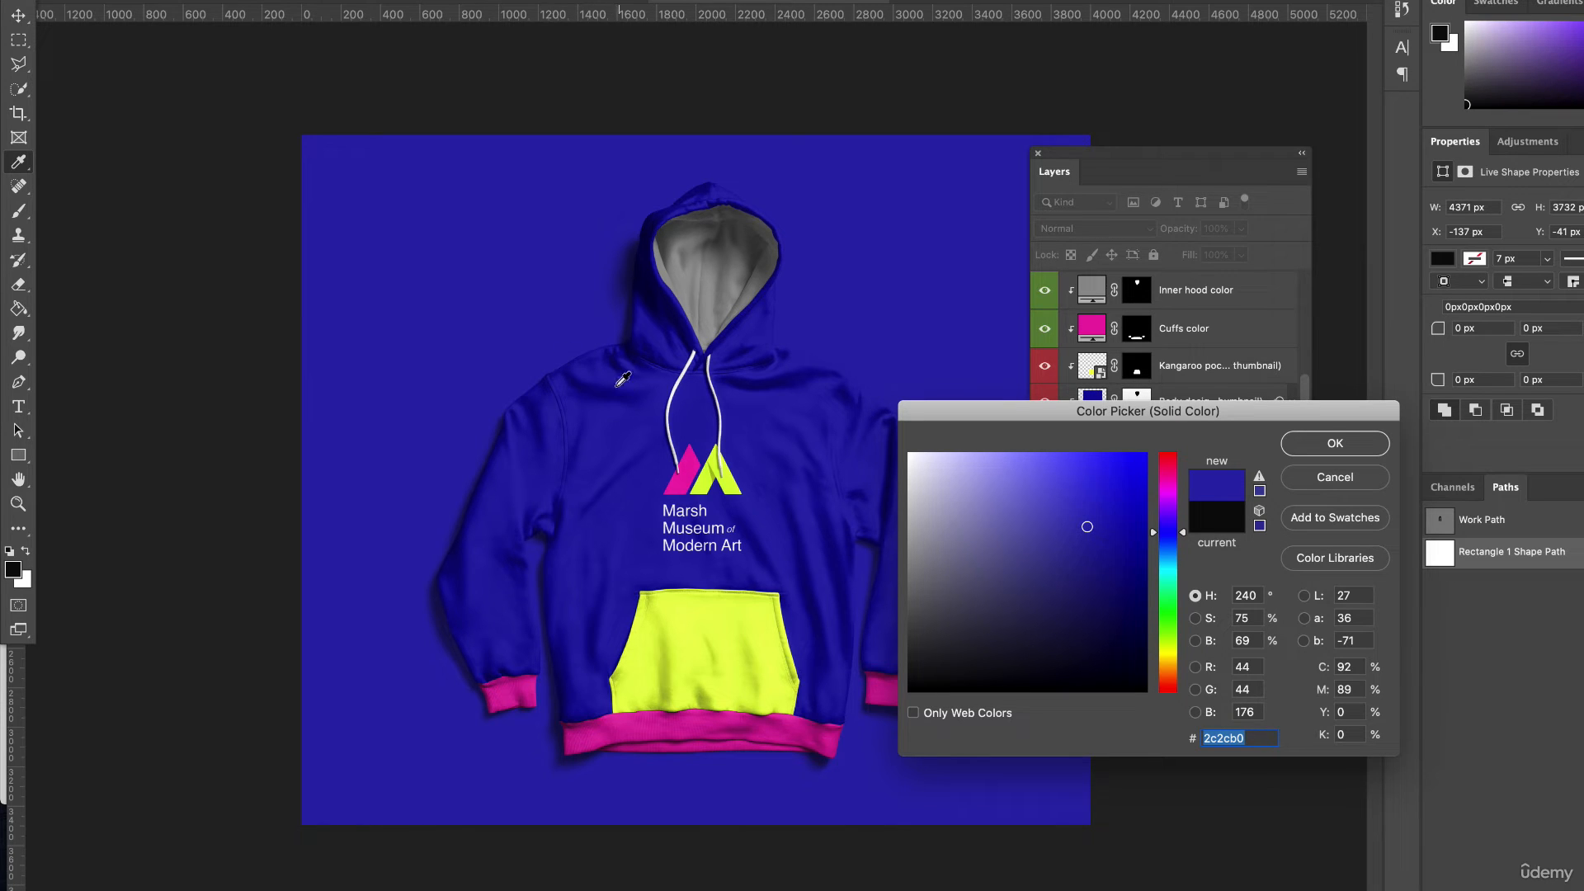
click(1131, 594)
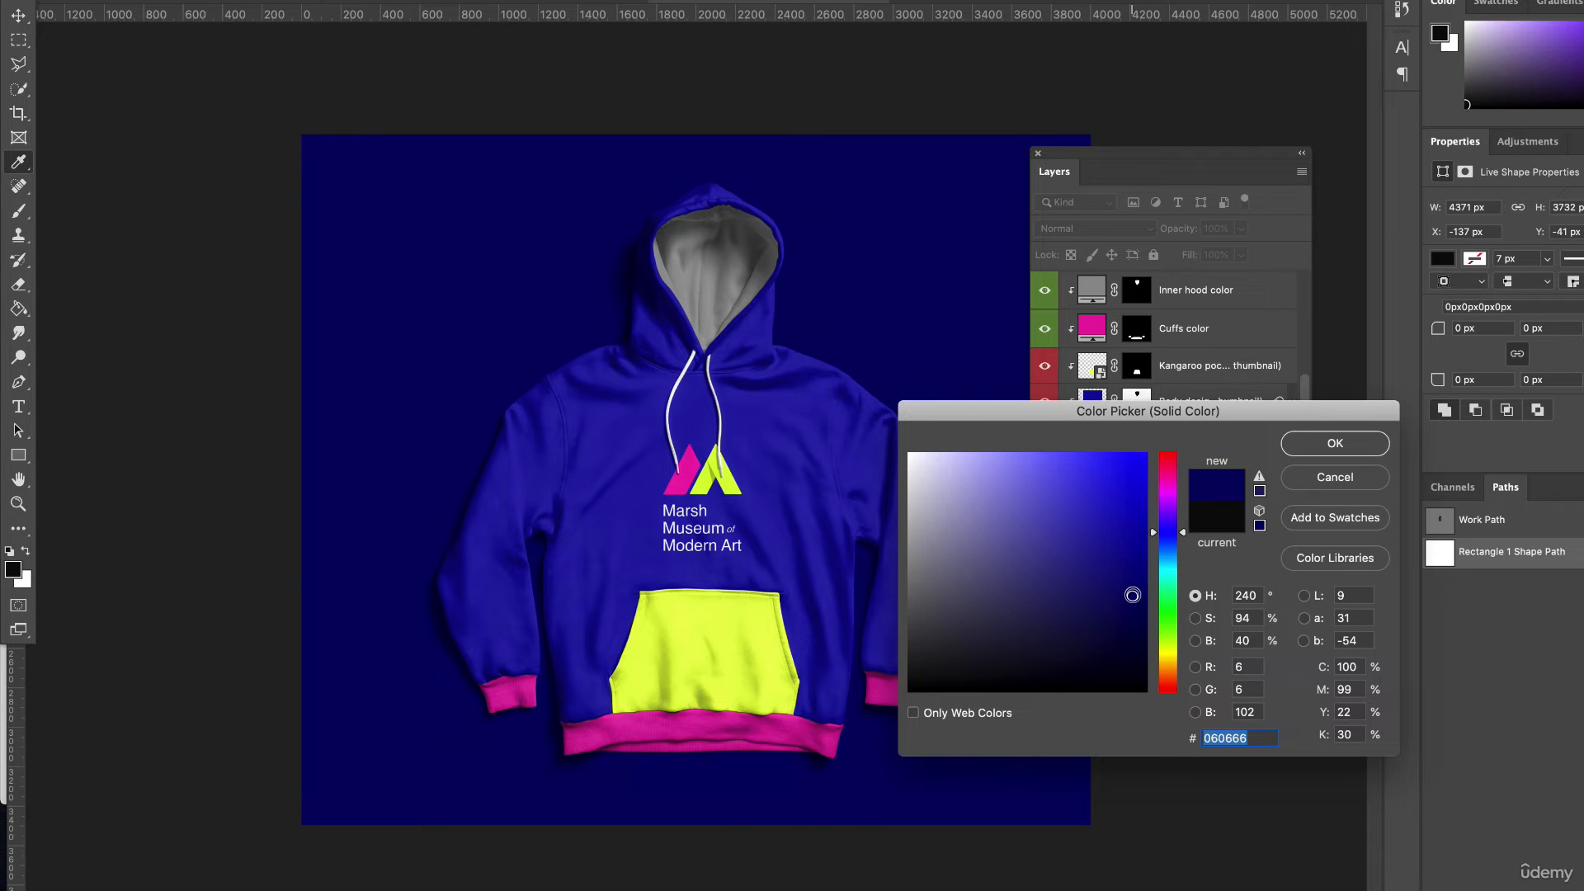
click(1334, 443)
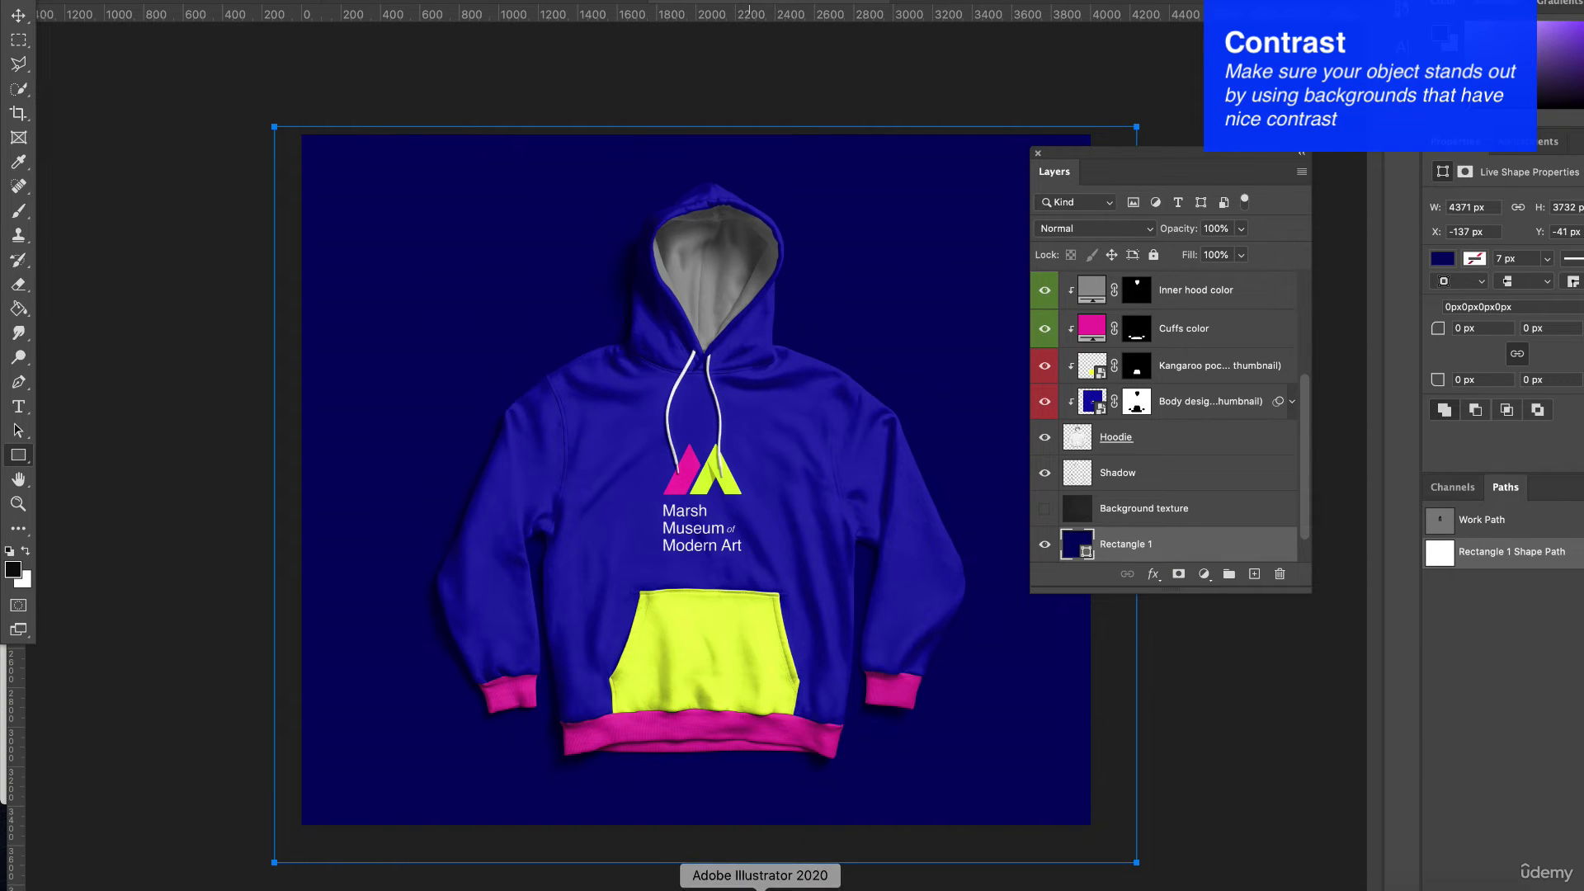
Set the background rectangle's fill to the orange FF6D38 copied from the warm palette hexagon in the Illustrator logo file
click(714, 881)
click(928, 643)
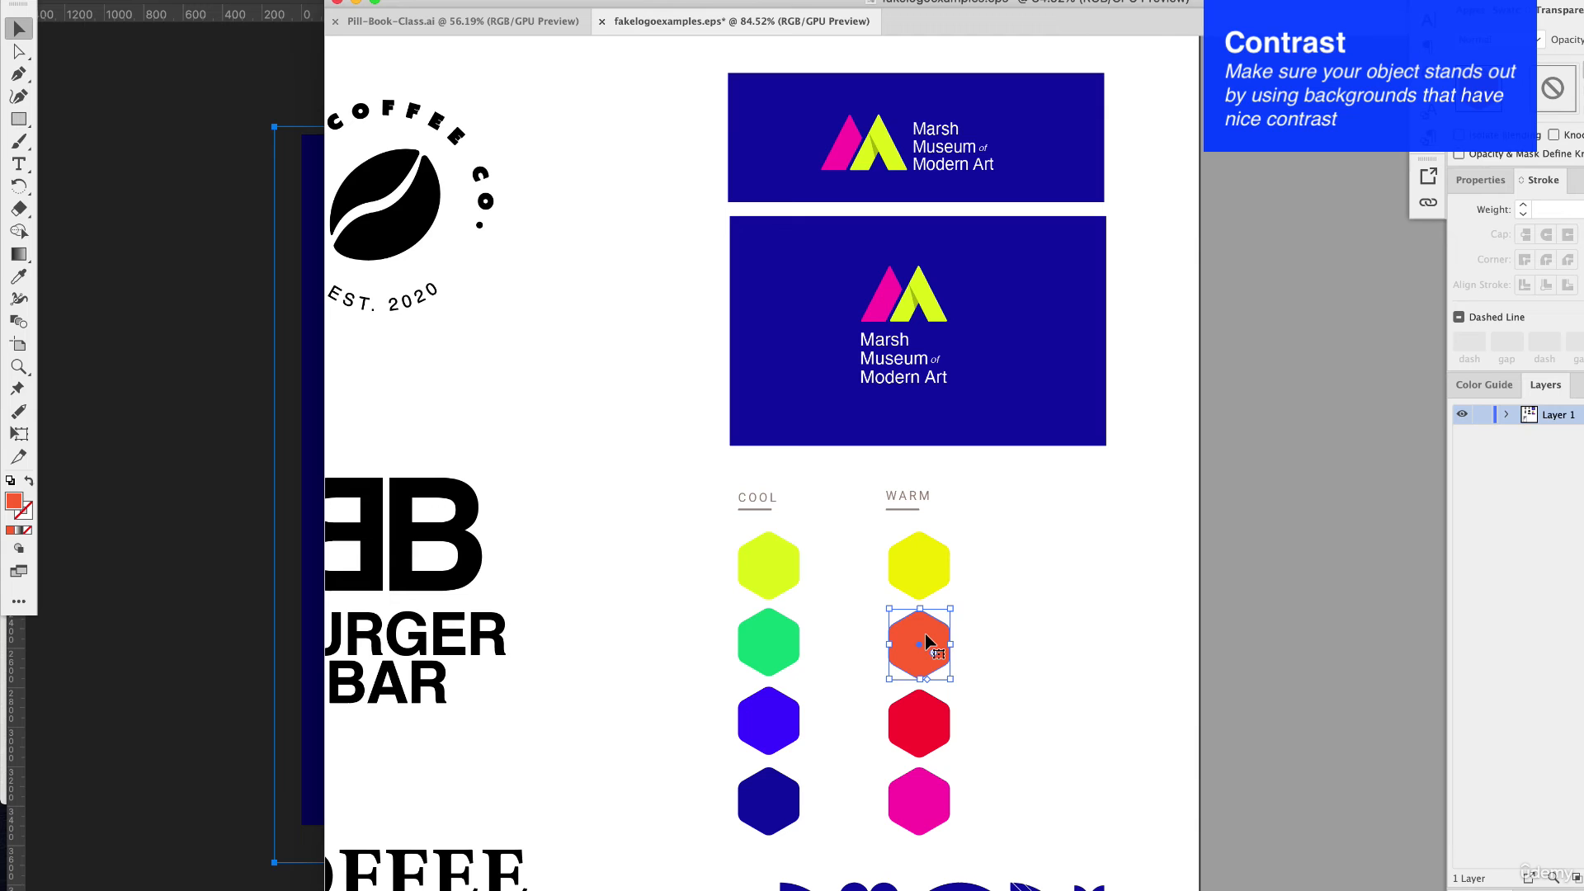
double_click(14, 501)
key(super+c)
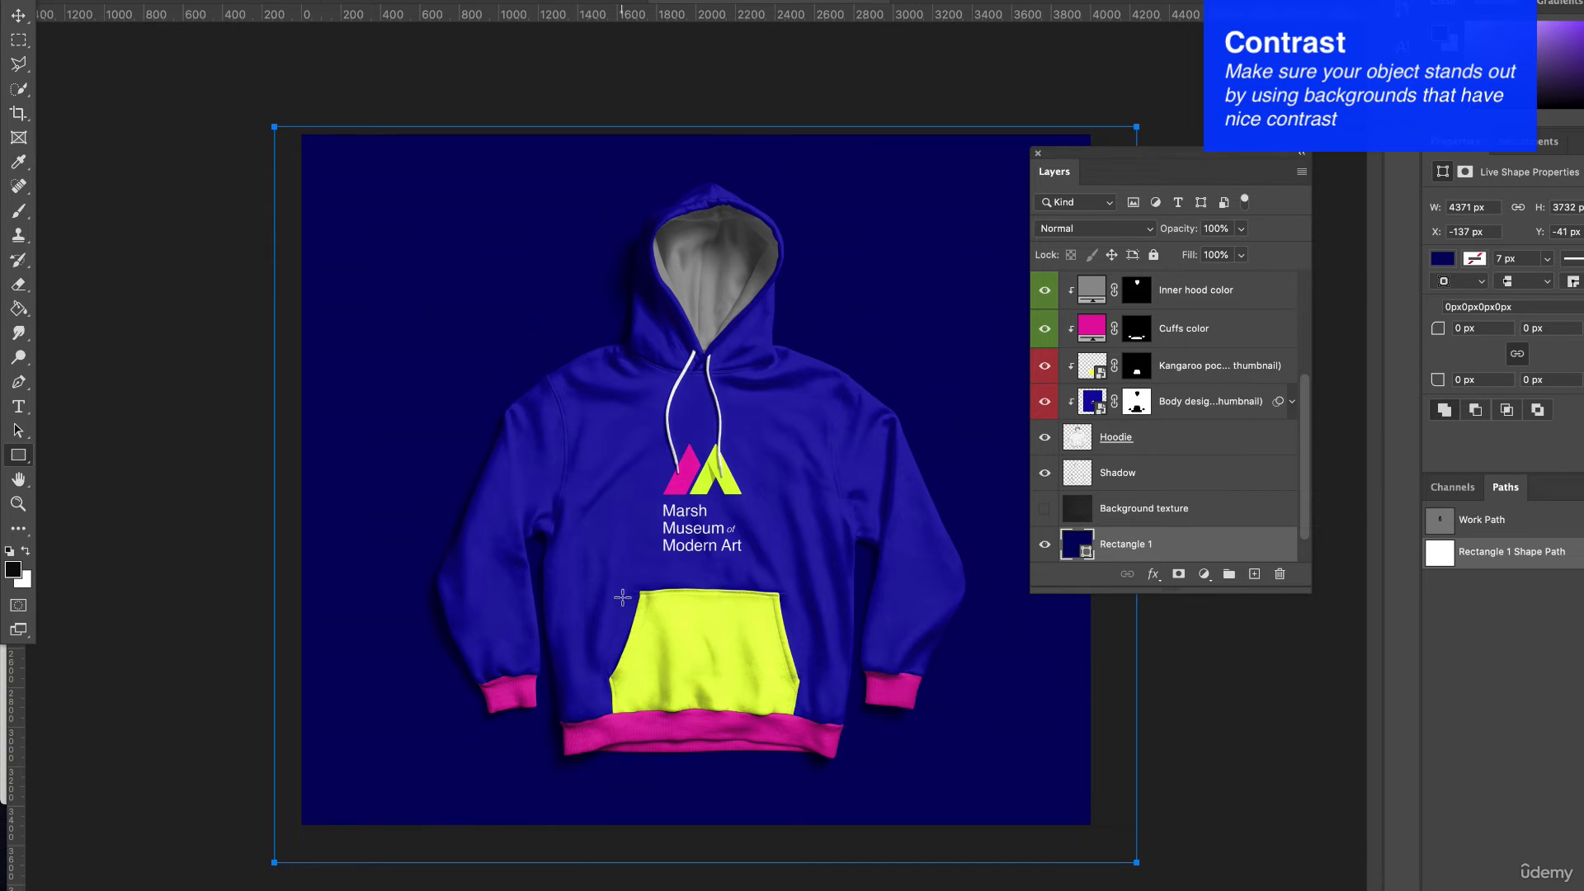
double_click(1072, 548)
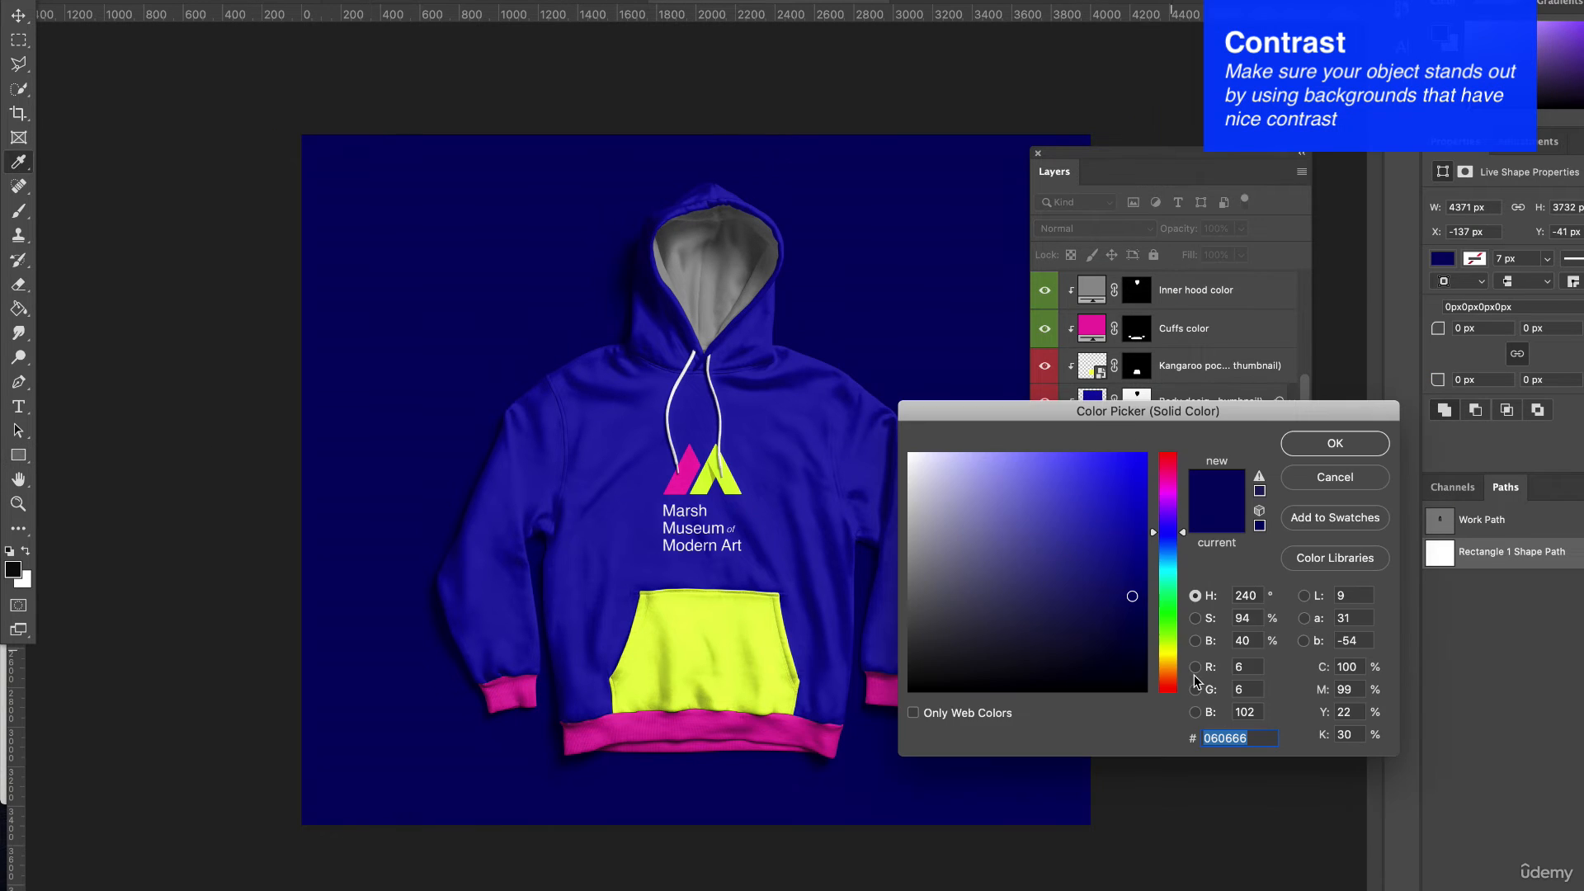
key(super+v)
click(1323, 443)
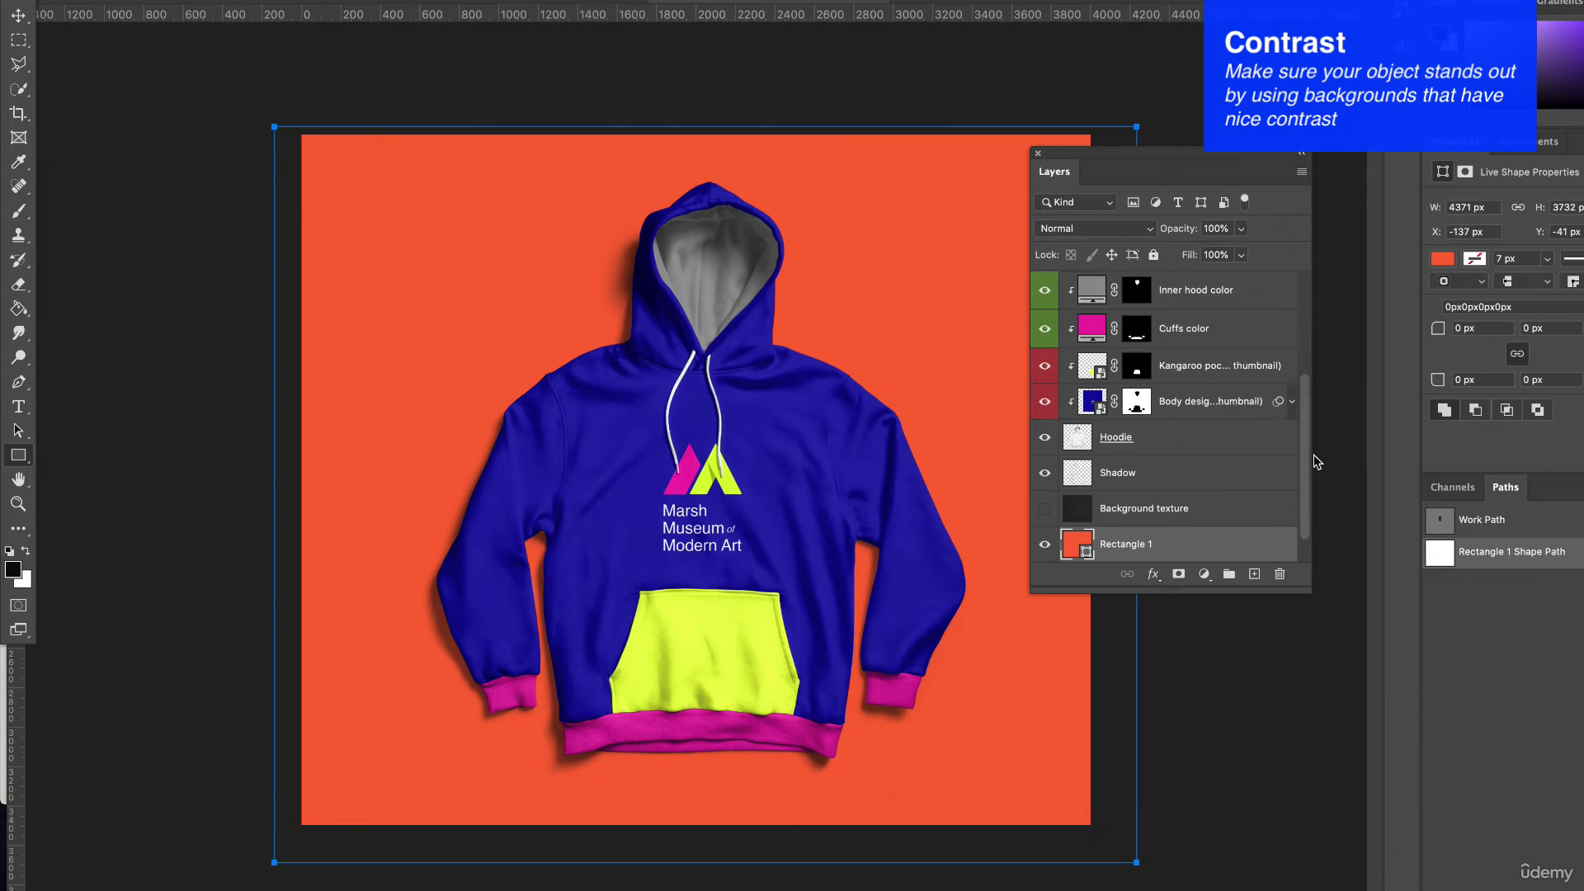
click(1270, 761)
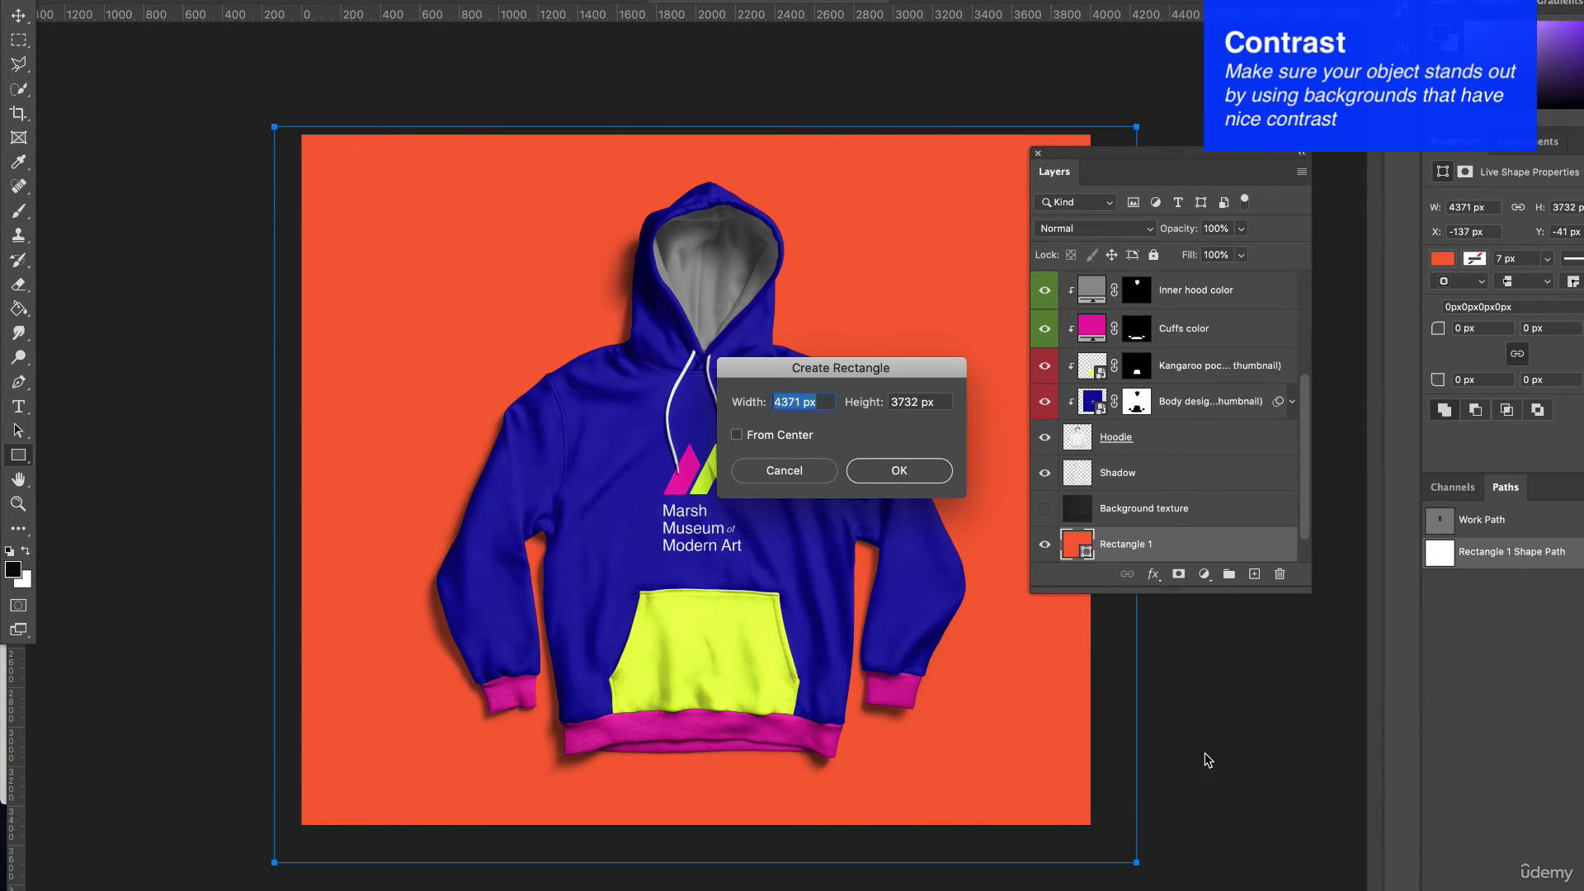
click(792, 468)
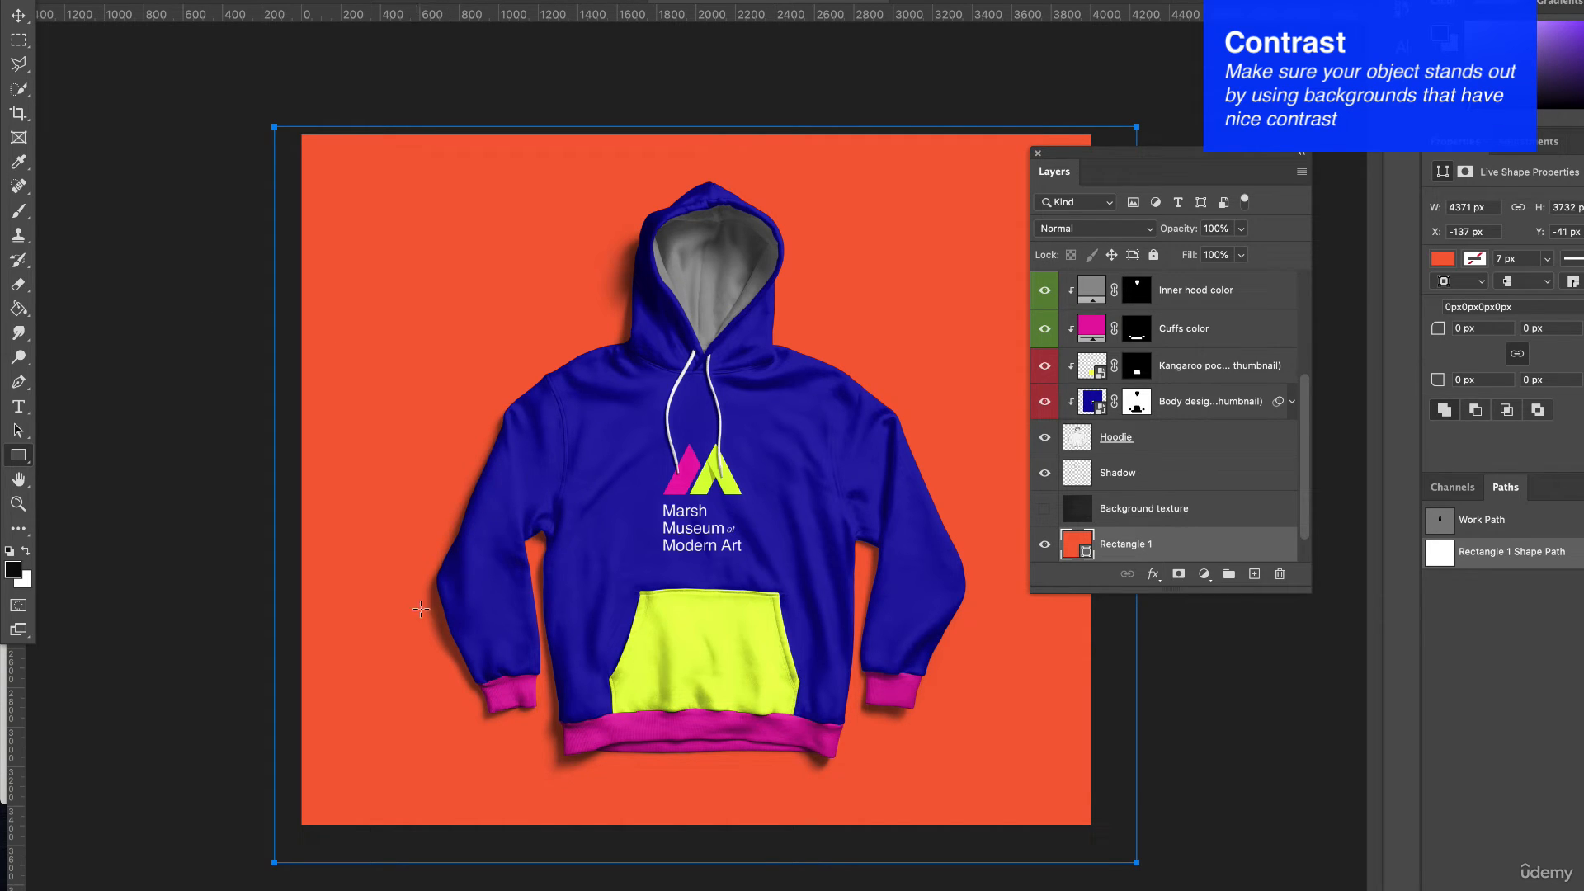
Switch to Illustrator, close the colour picker and ungroup the Marsh Museum logo on the upper horizontal banner
click(765, 889)
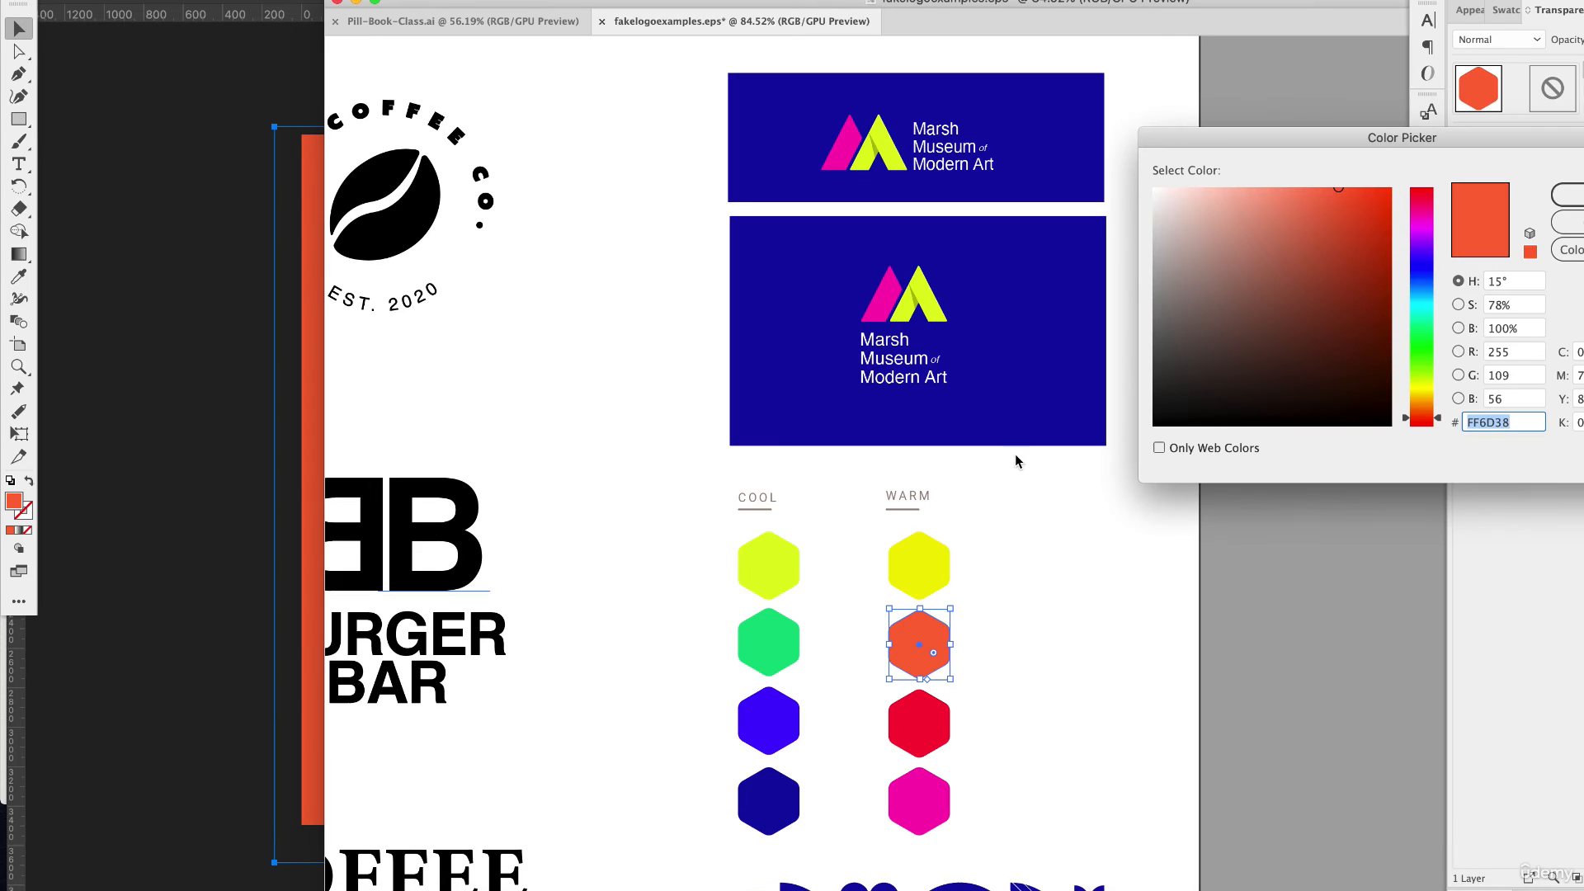
click(1567, 195)
scroll(972, 195, up, 4)
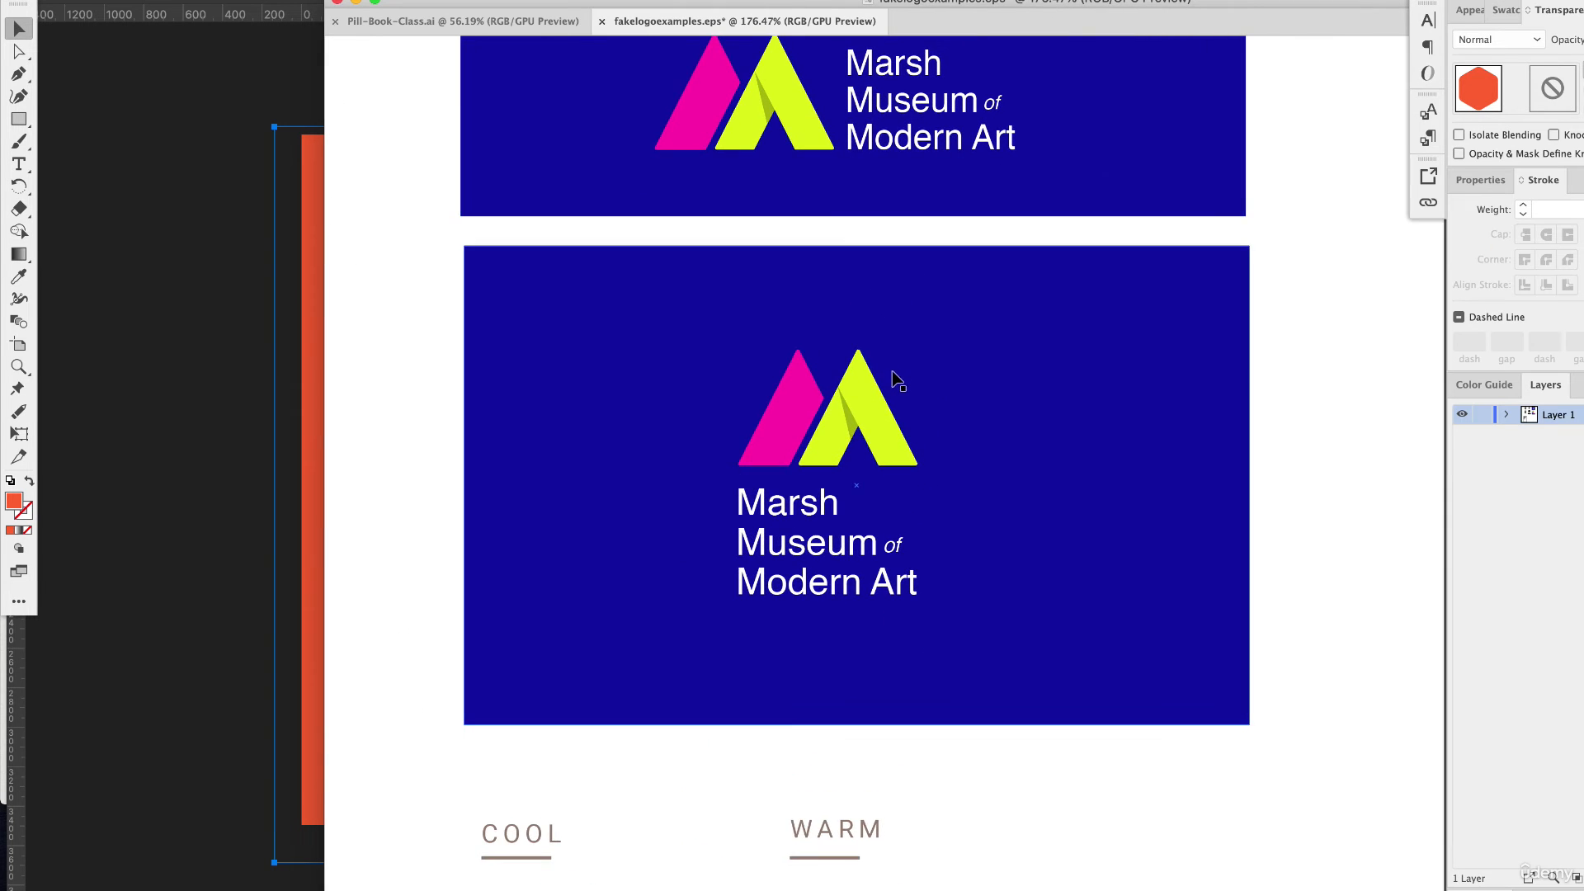
scroll(897, 379, up, 8)
scroll(898, 379, left, 3)
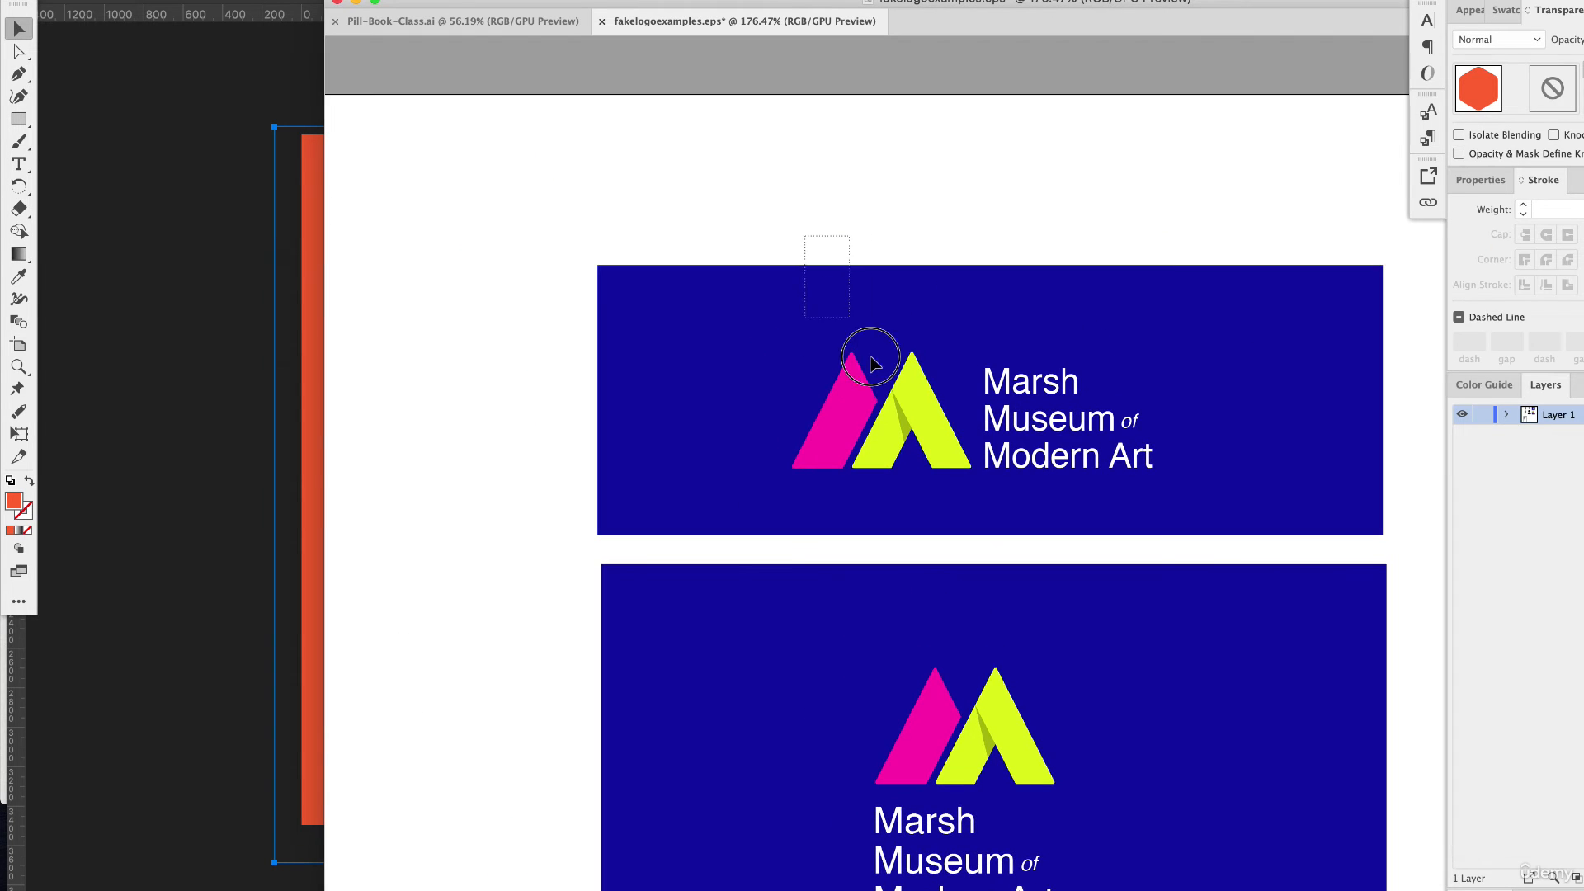
drag(870, 357, 921, 456)
shift+click(976, 303)
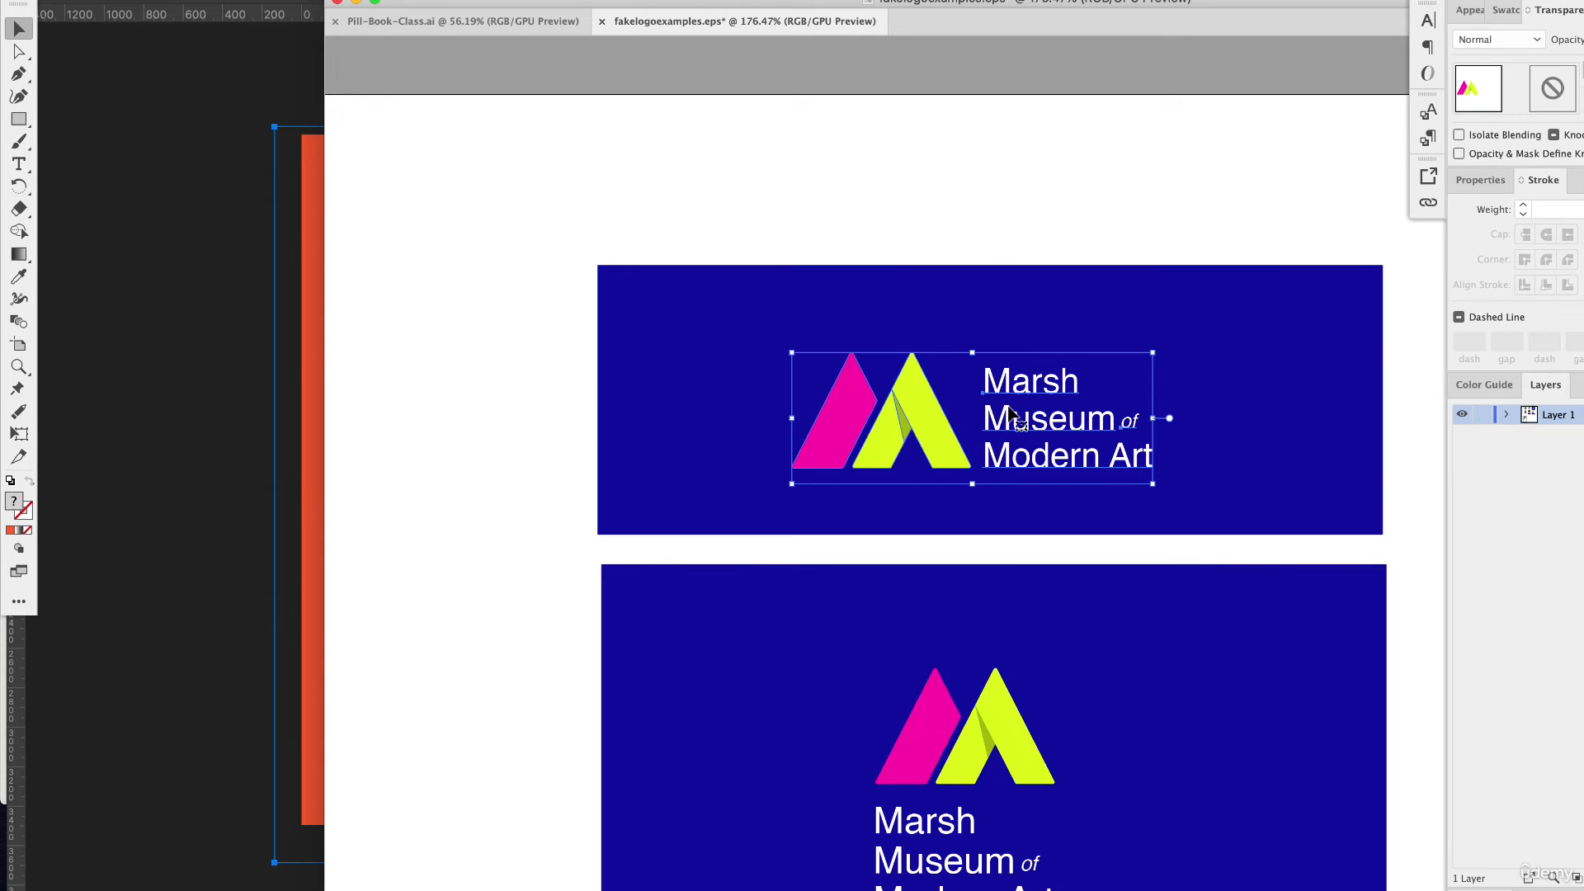
right_click(918, 407)
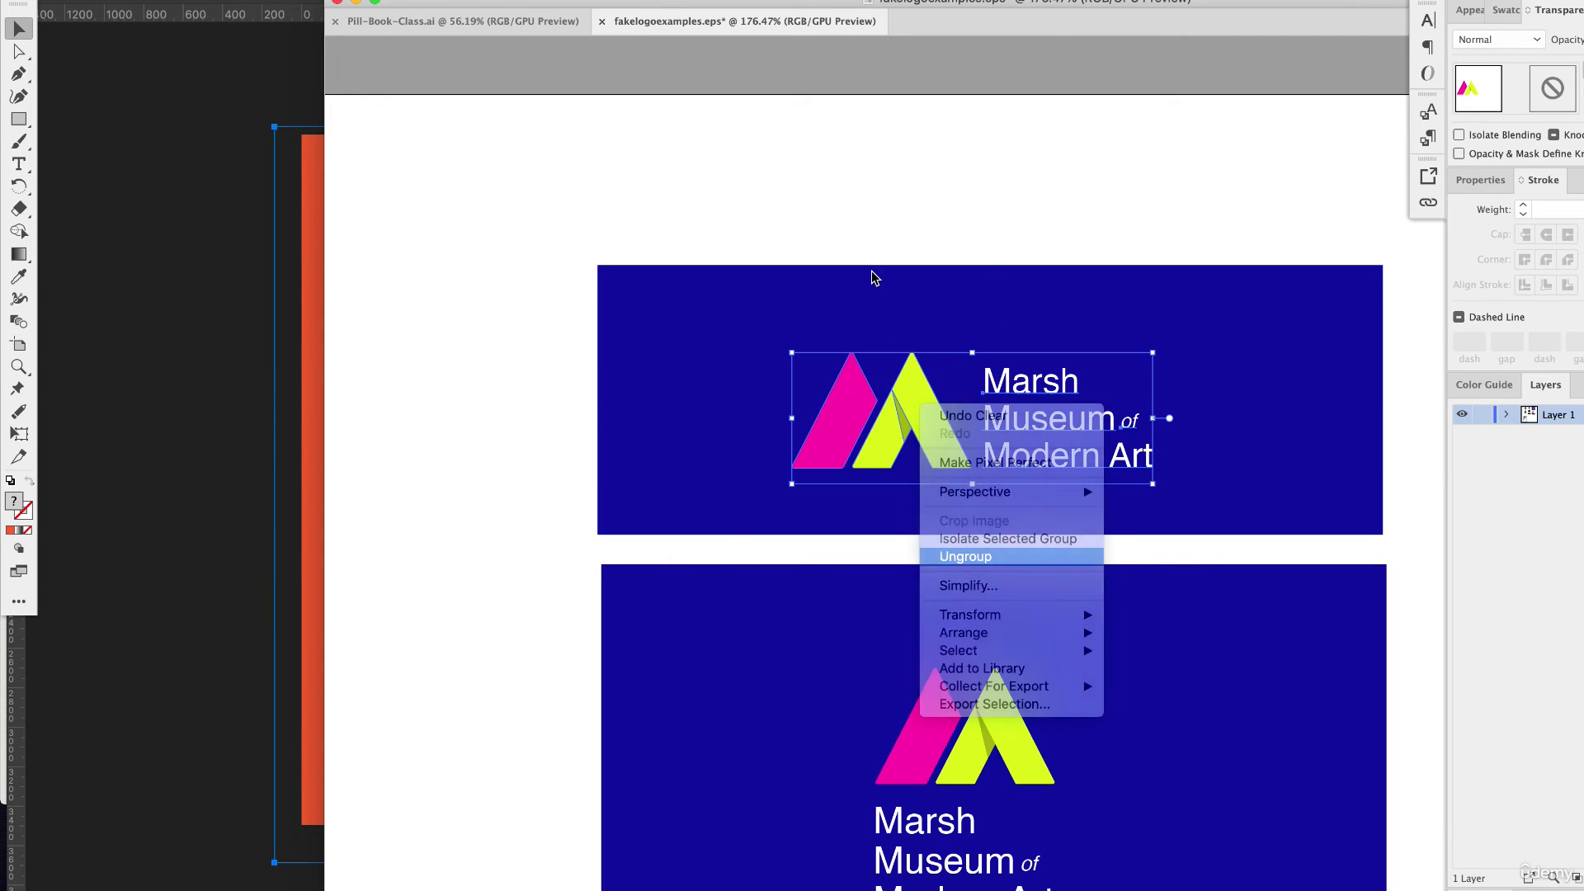
Bring the two-triangle logo mark into the Photoshop mockup directly above the background rectangle and enlarge it to about 5480 × 3622 px
drag(798, 200, 949, 463)
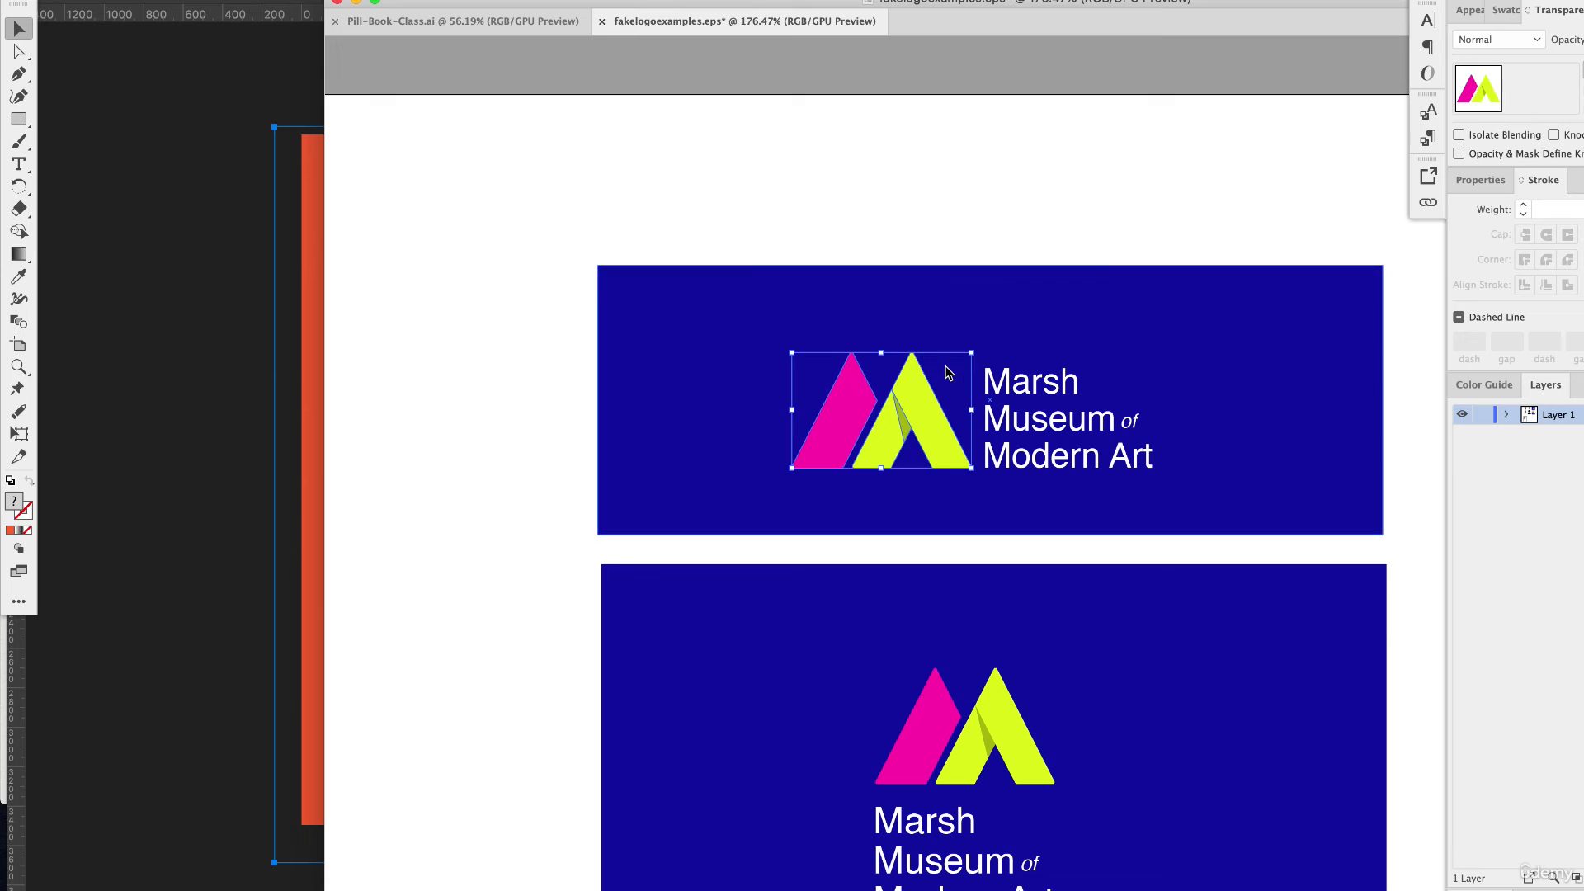
drag(899, 411, 388, 360)
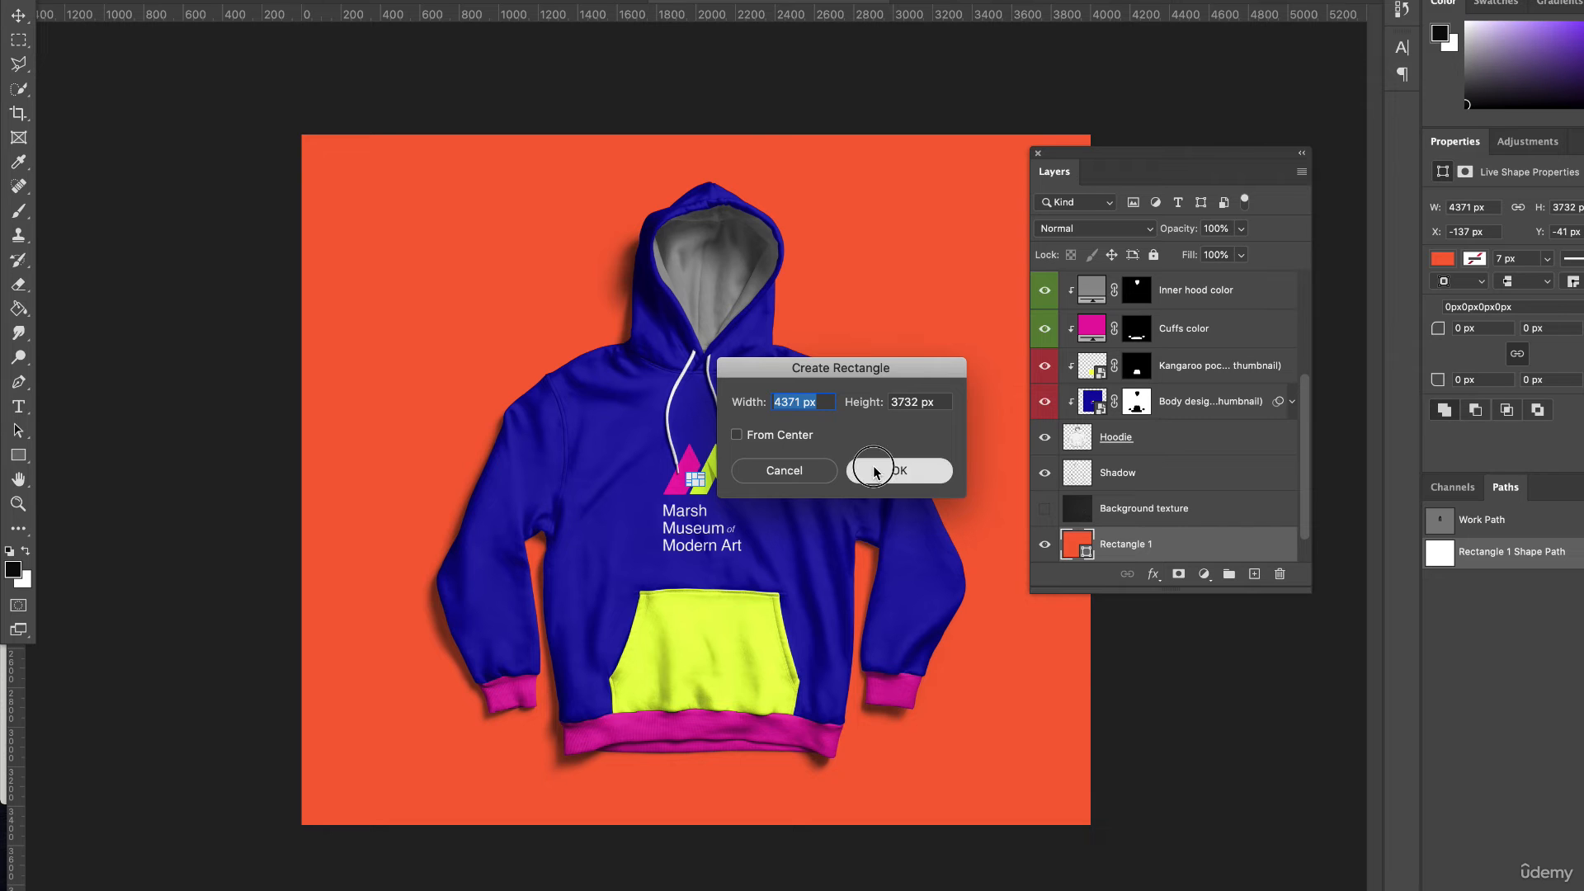
drag(1155, 216, 1346, 105)
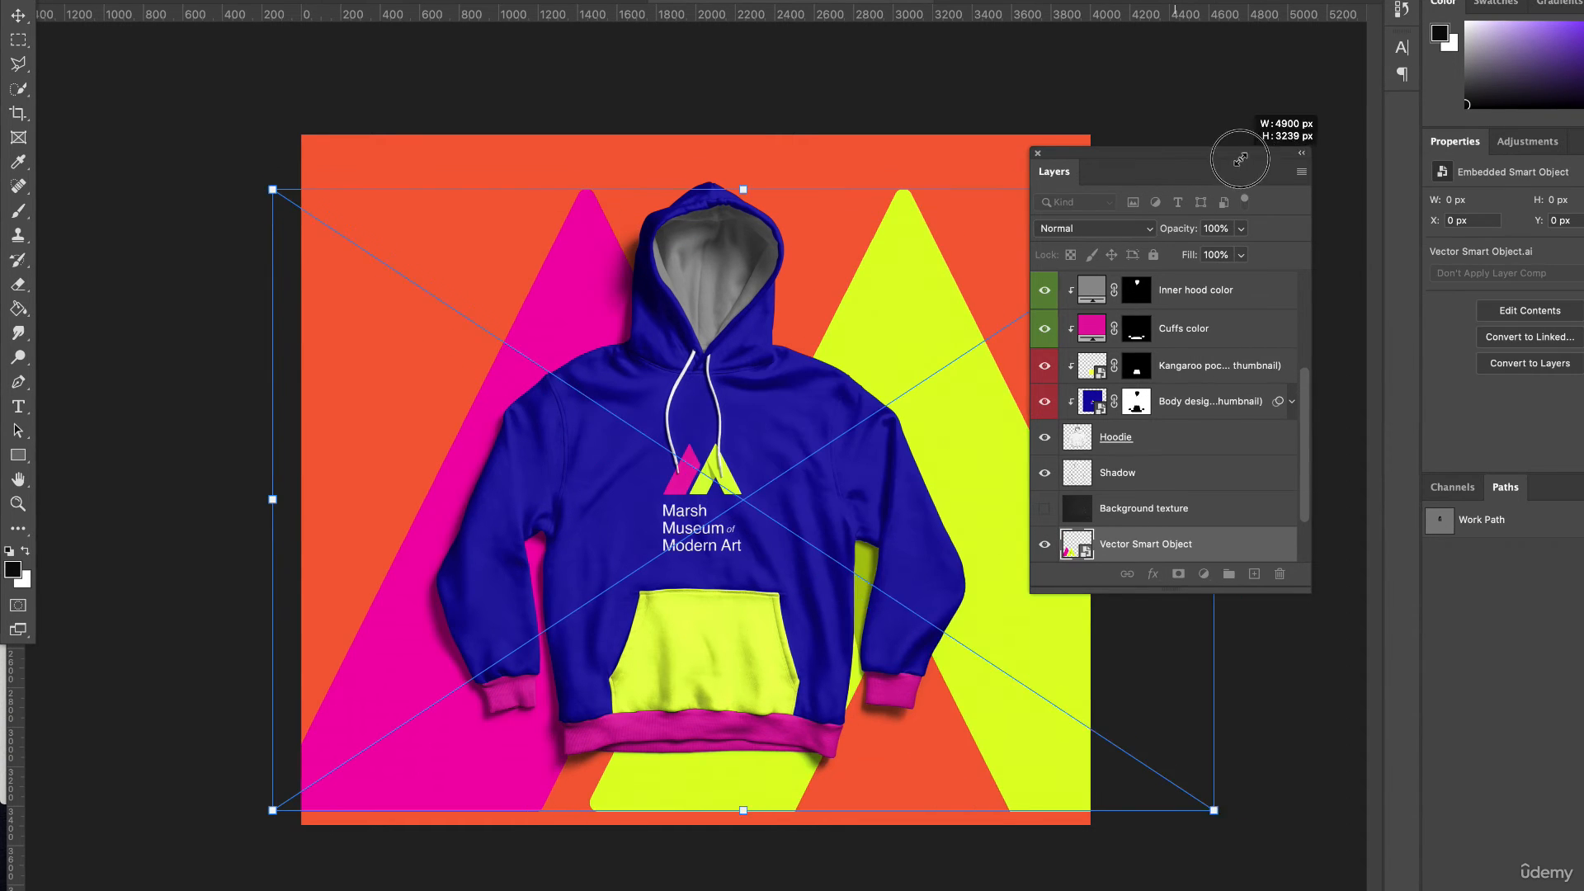
drag(904, 277, 816, 278)
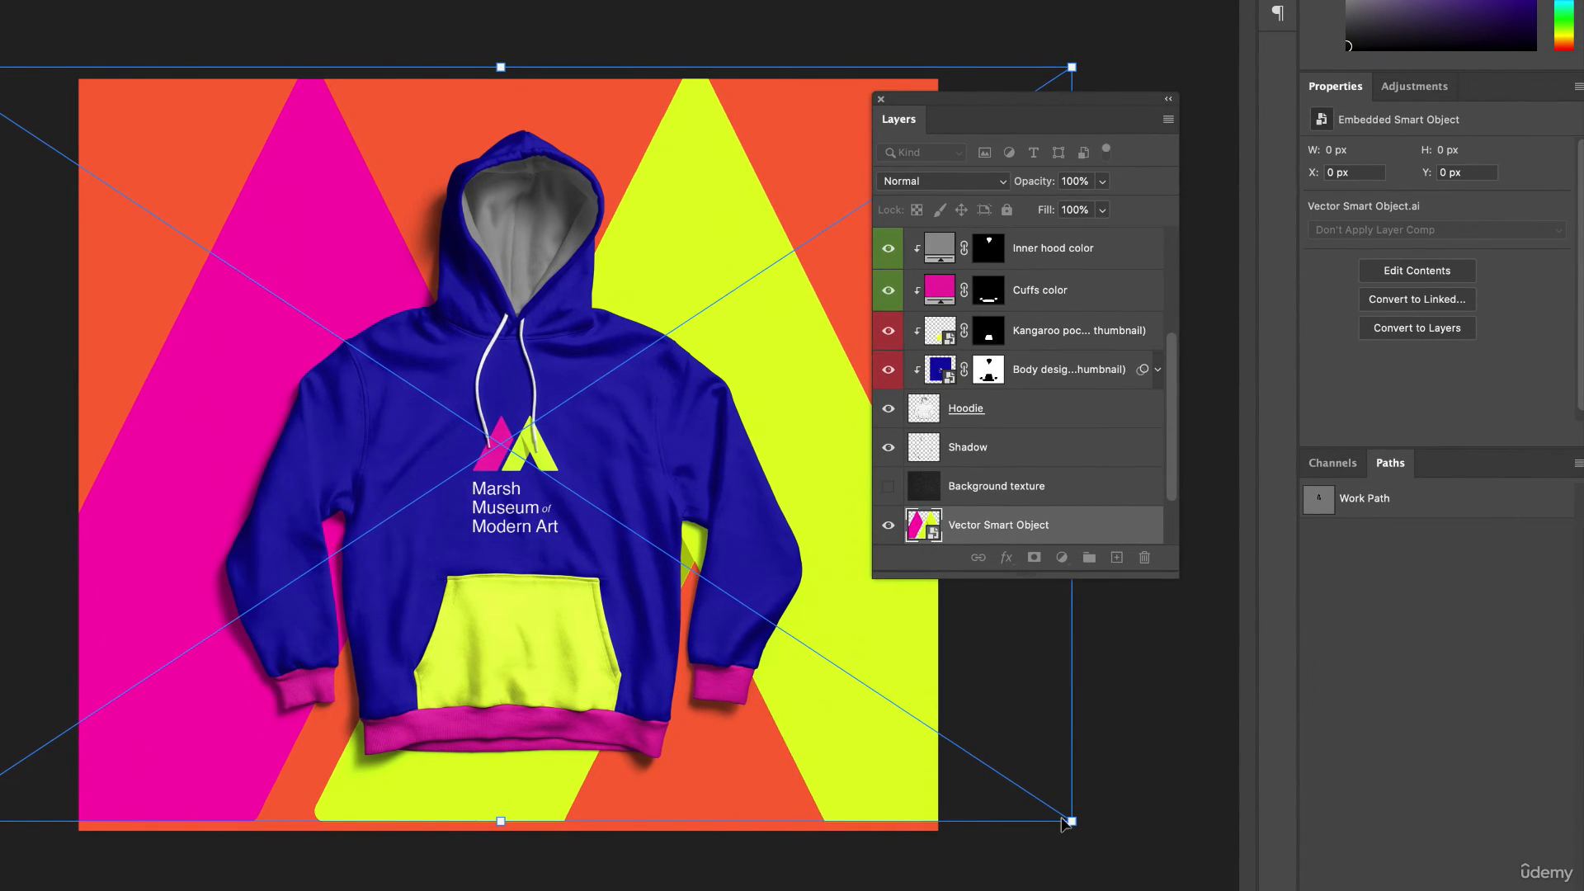
drag(1071, 821, 1097, 855)
key(Return)
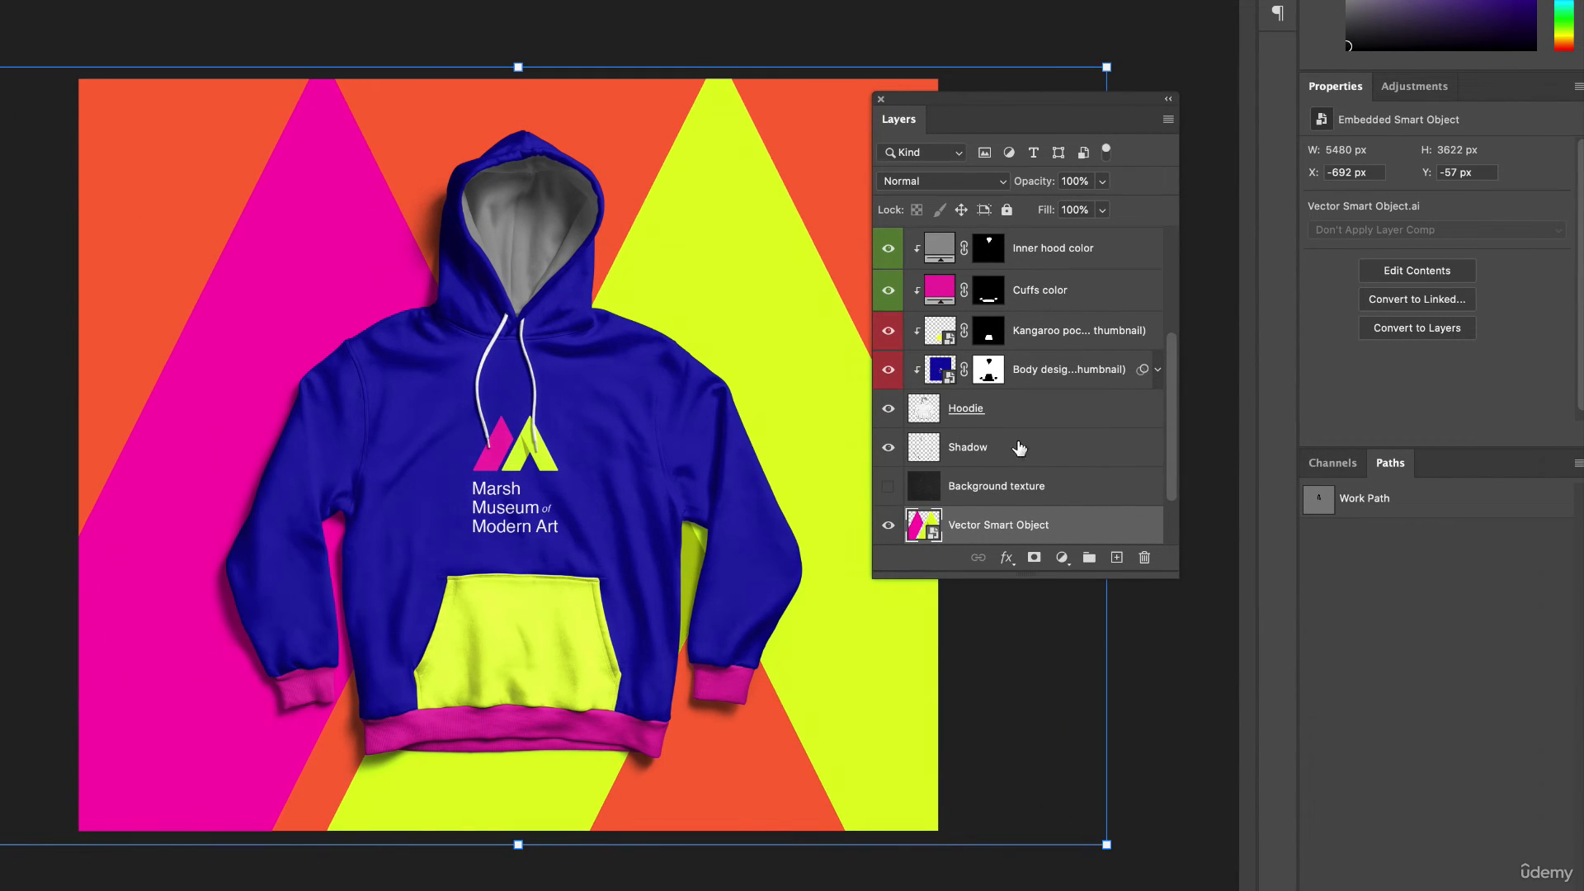
double_click(1078, 527)
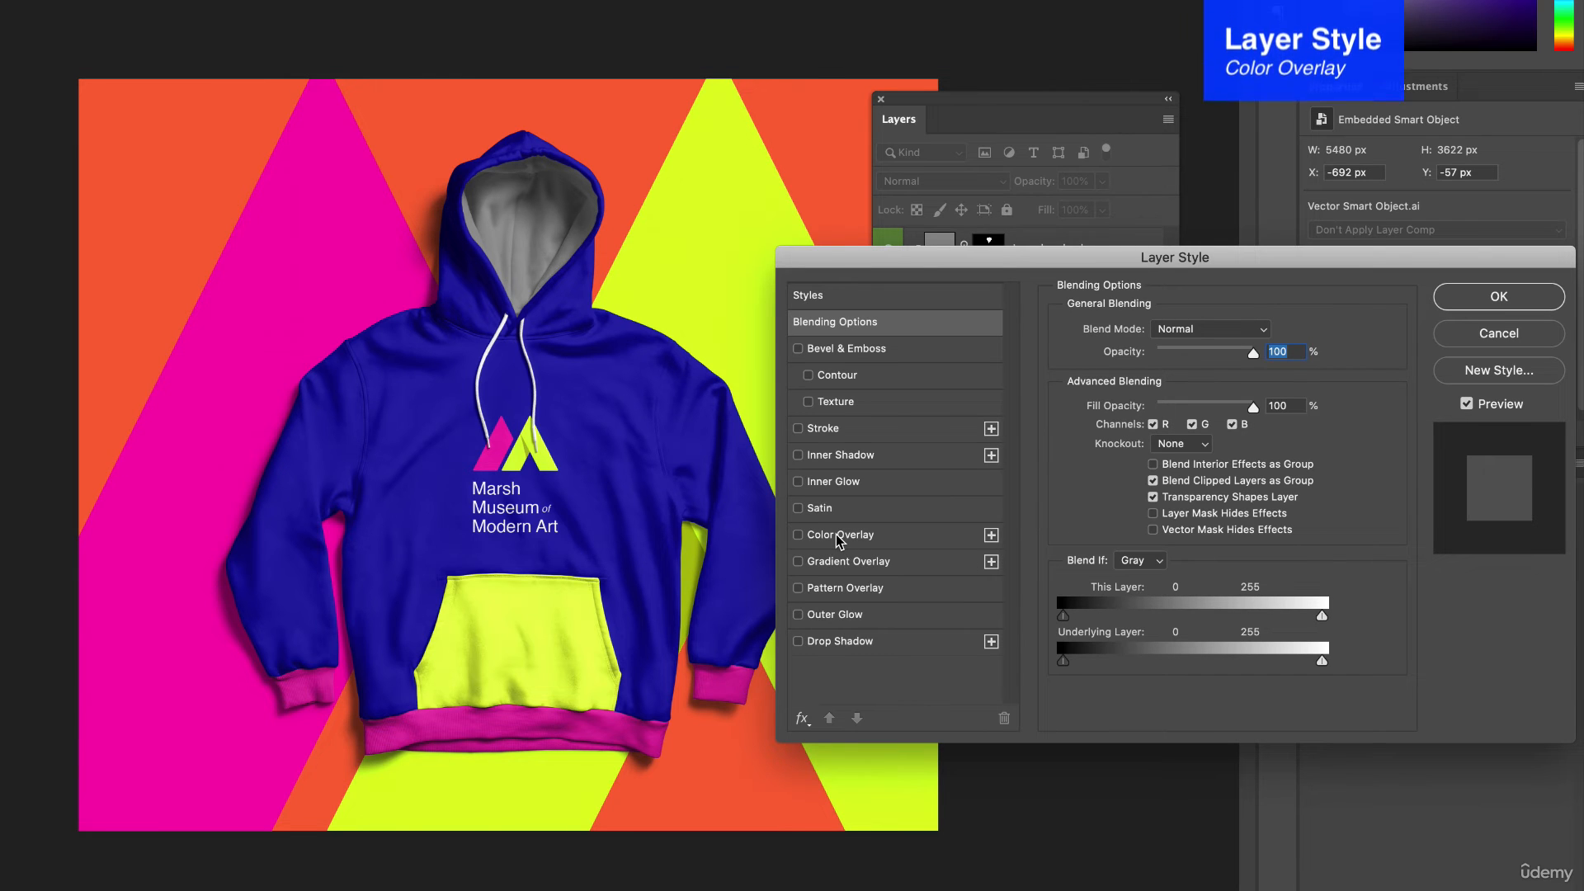
drag(953, 264, 851, 560)
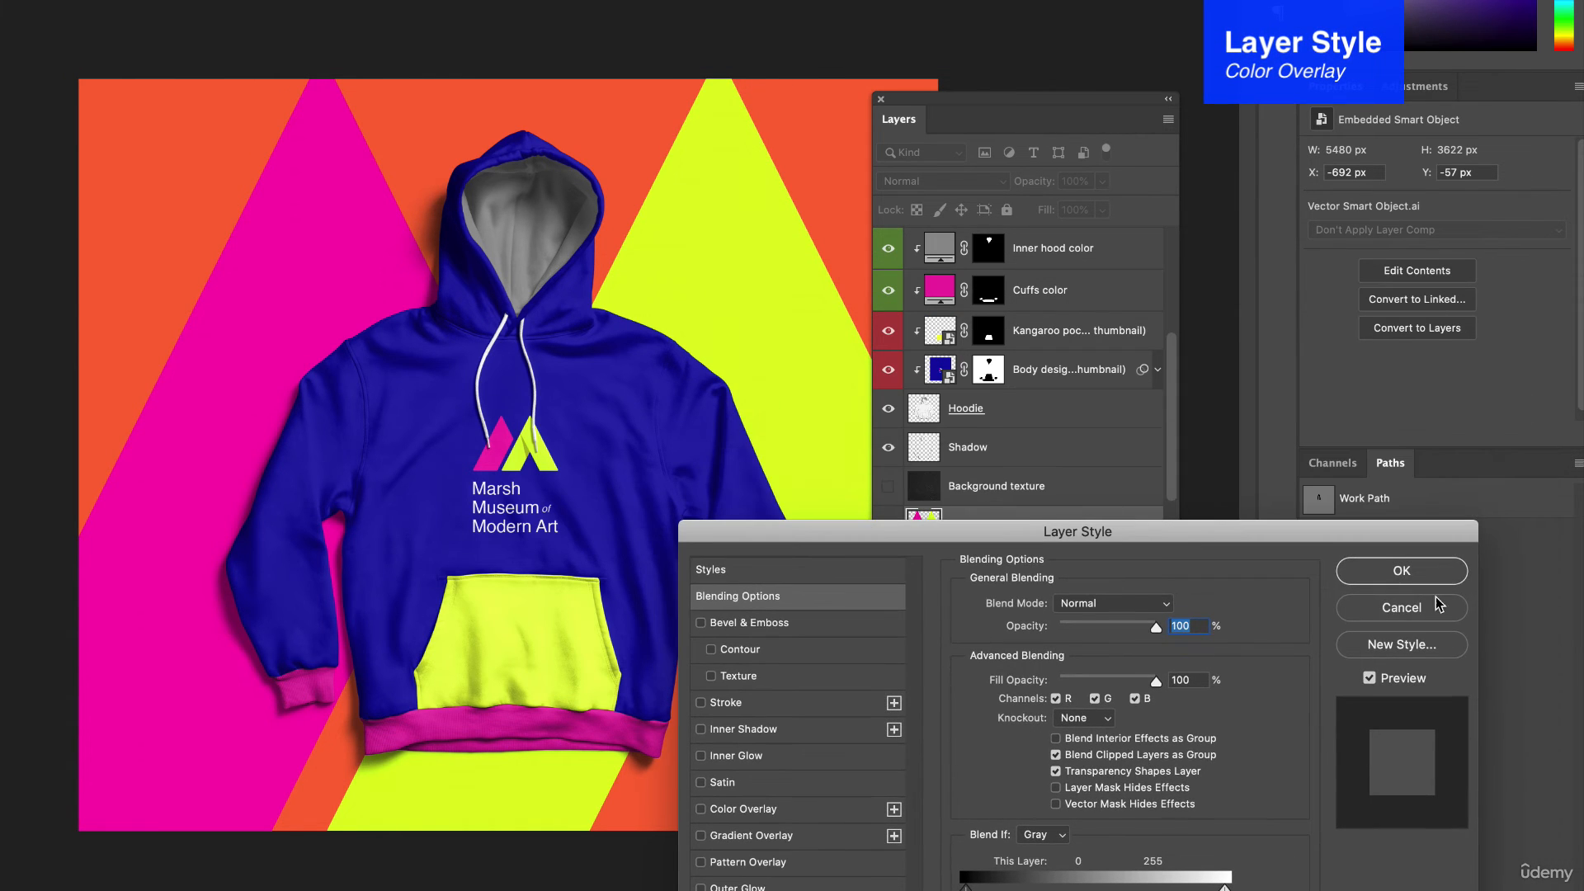
click(1420, 606)
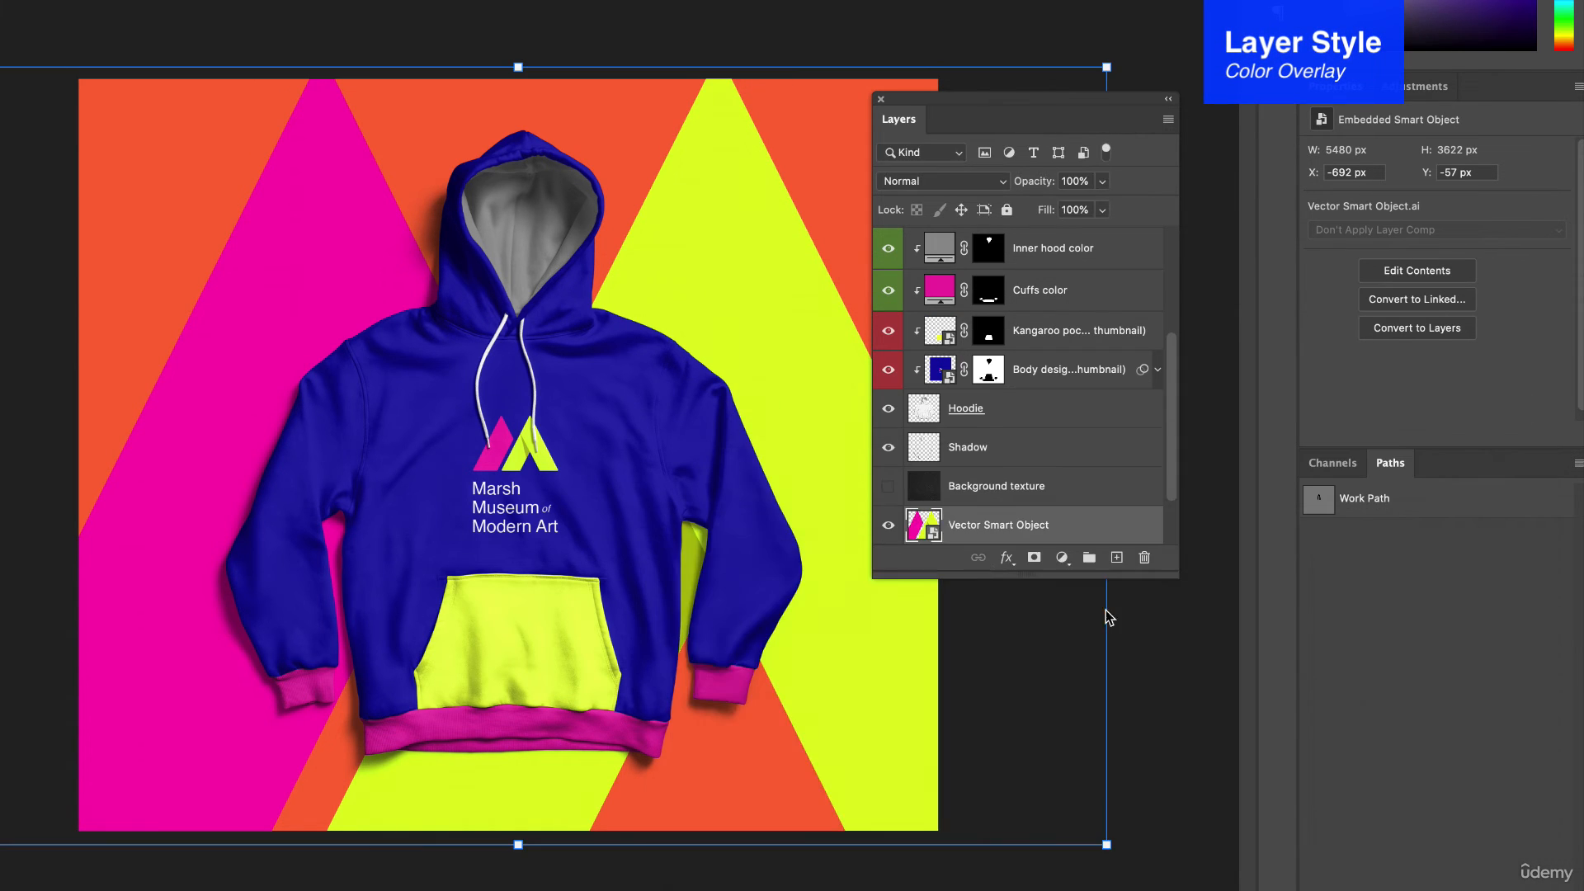
Add a Color Overlay effect to the logo smart object and sample the background orange ff6d38 as its colour
double_click(984, 526)
double_click(1005, 517)
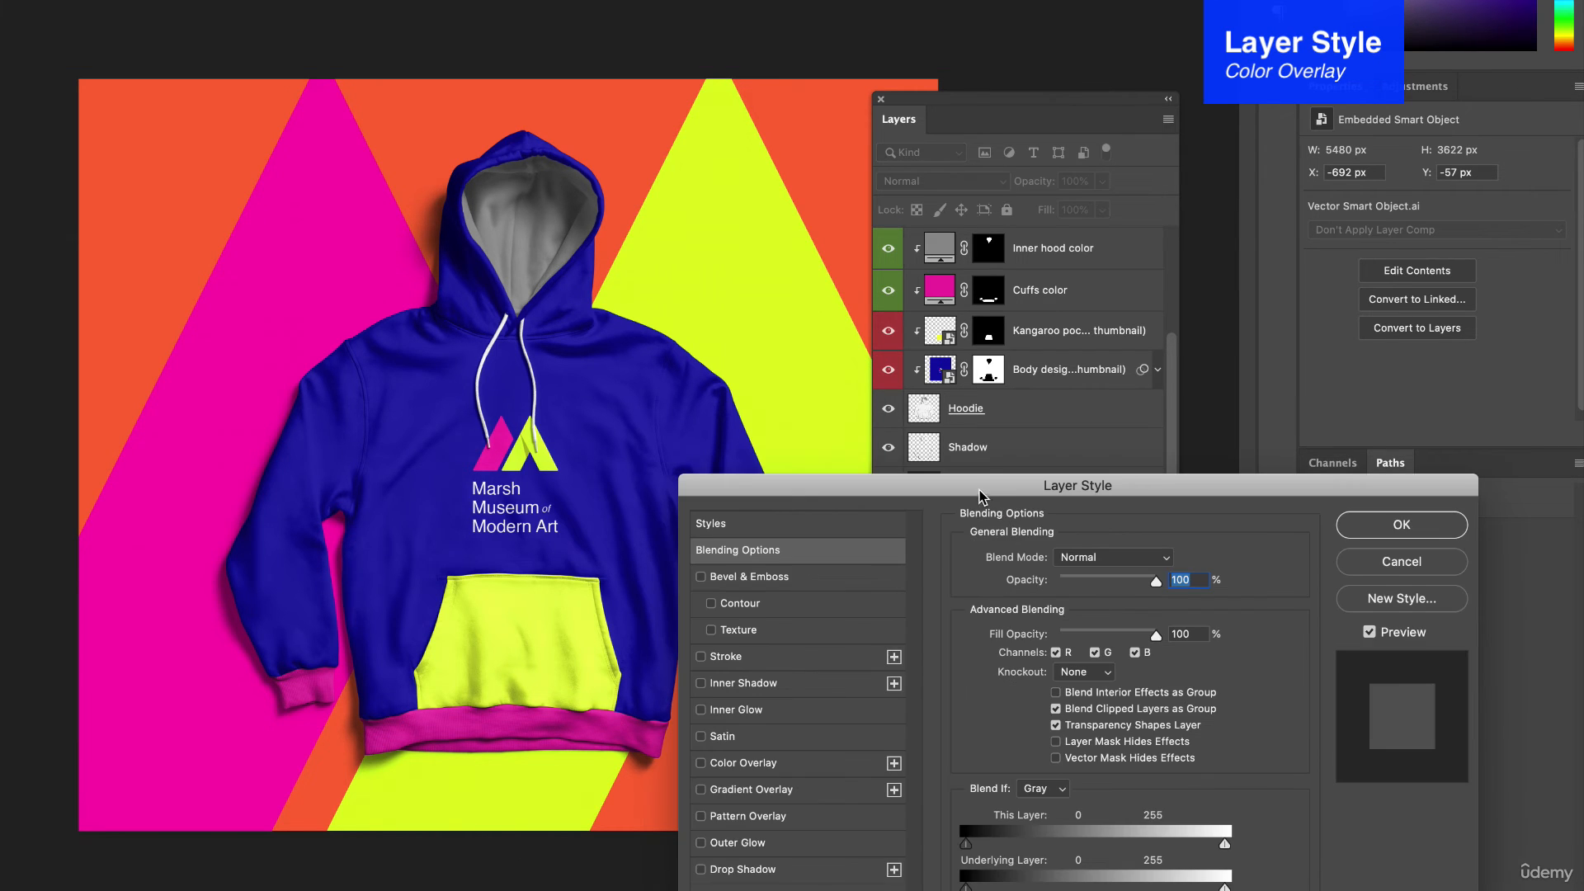
drag(982, 495, 978, 286)
click(757, 558)
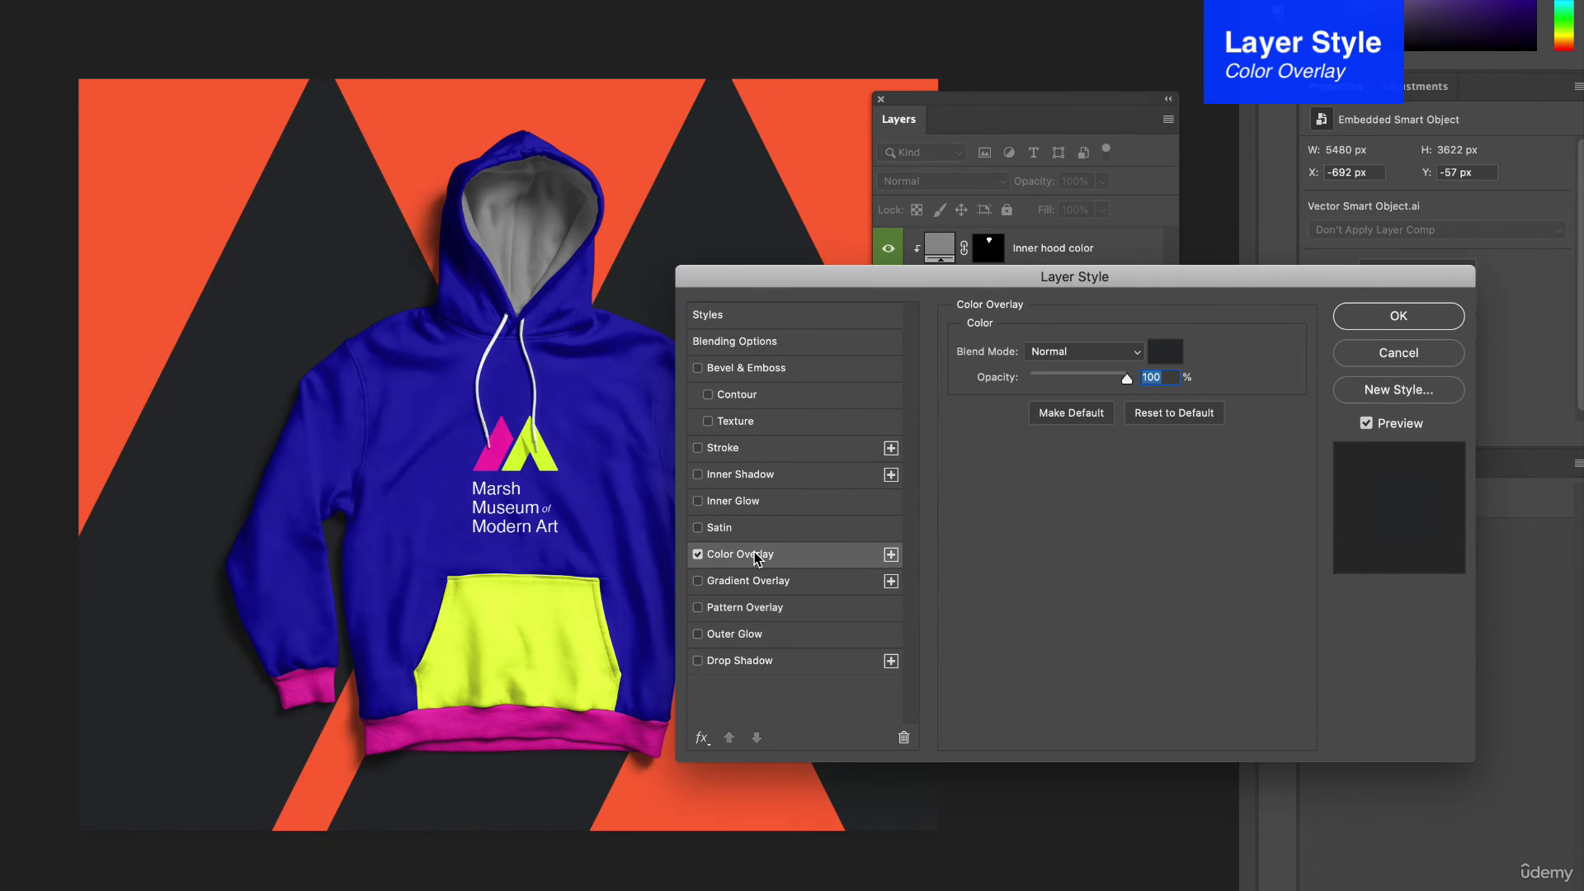
click(1165, 353)
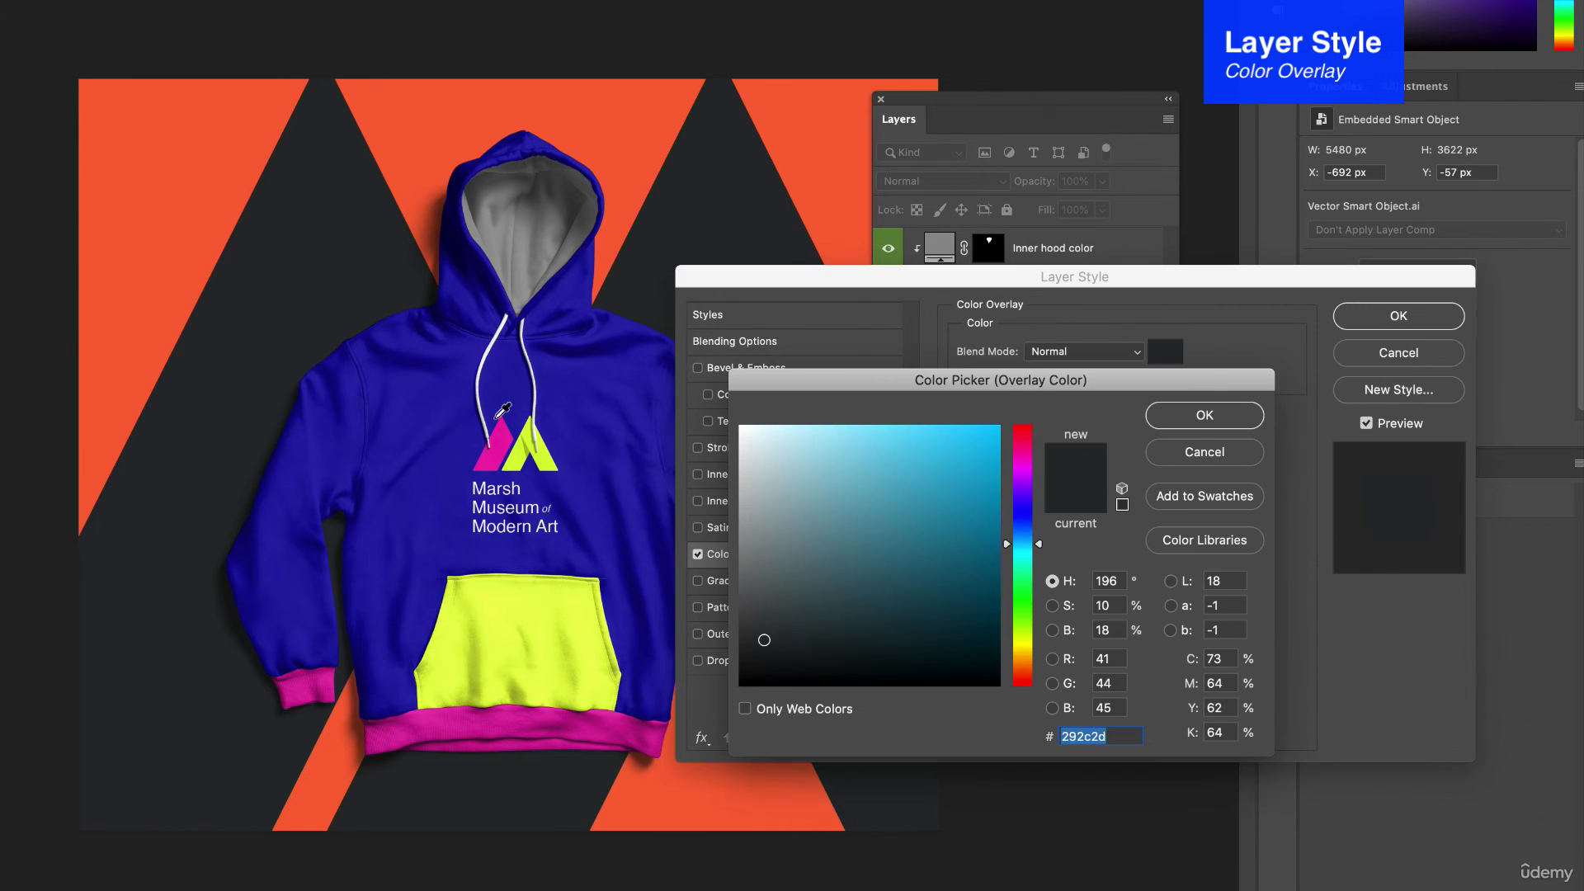
click(175, 226)
click(485, 590)
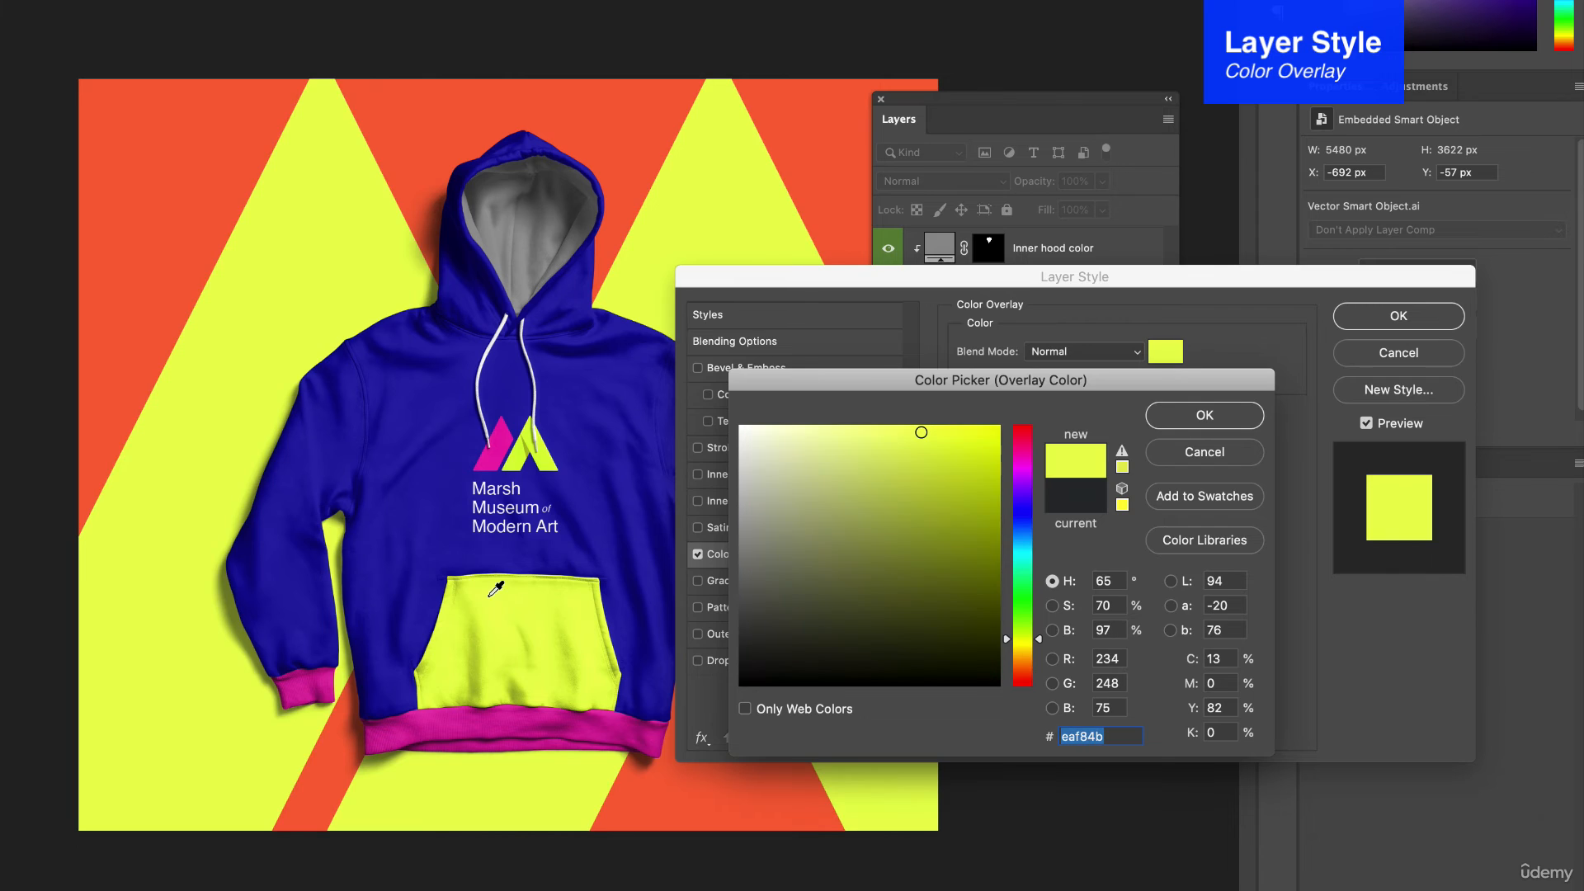
click(424, 97)
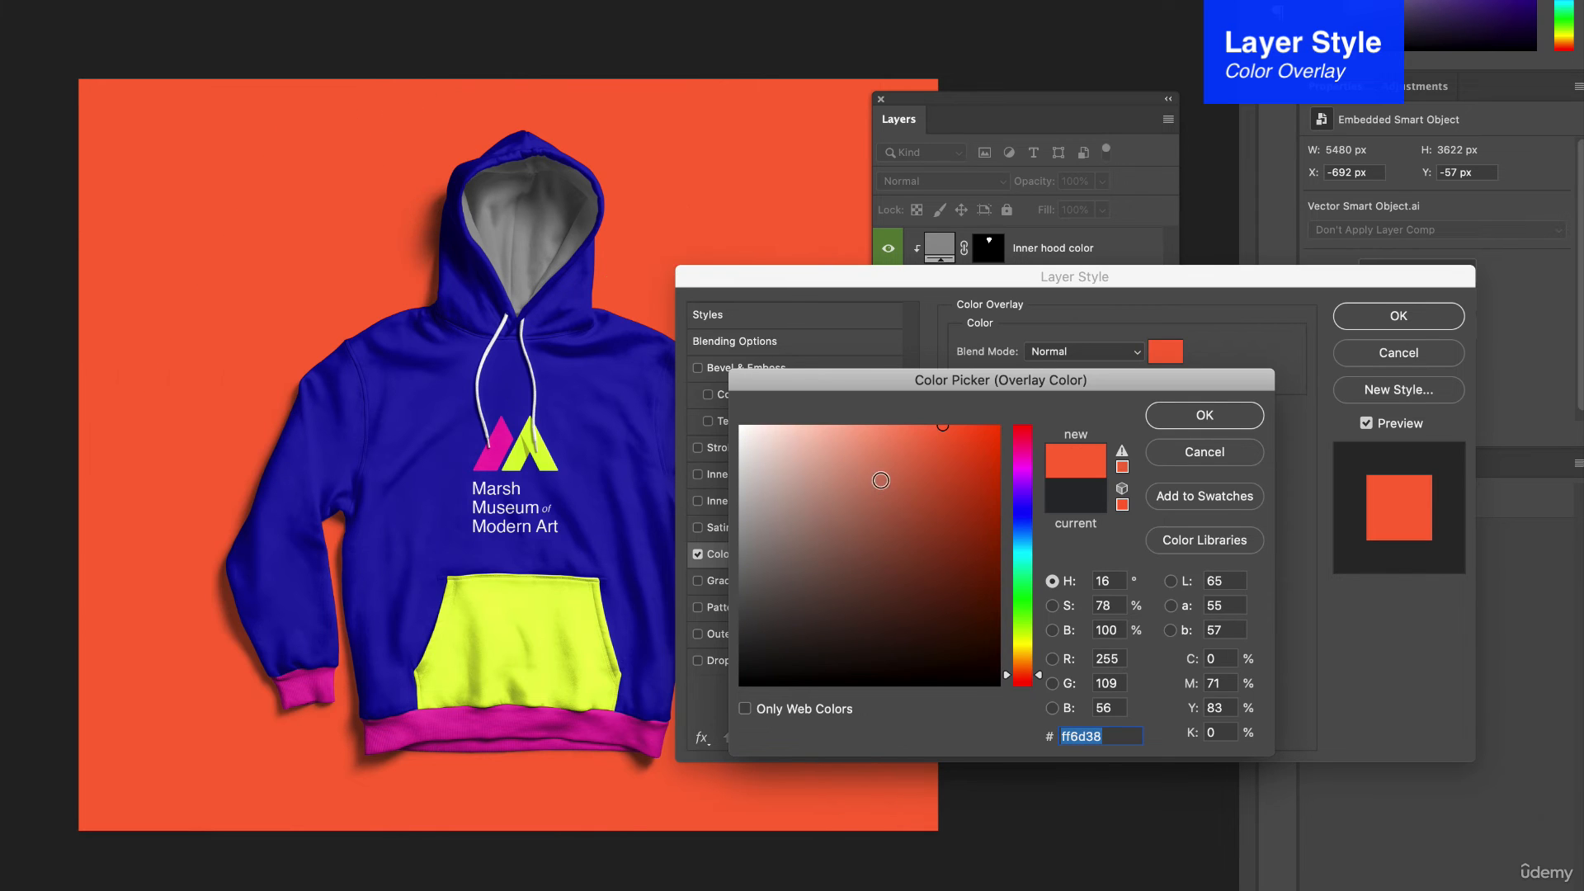
Shade the logo overlay and background rectangle in two close red-orange tones, with the rectangle darker, and apply the layer style
click(979, 510)
mouse_move(978, 510)
mouse_down()
mouse_move(994, 519)
mouse_move(1008, 470)
mouse_move(1013, 500)
mouse_up()
click(1003, 487)
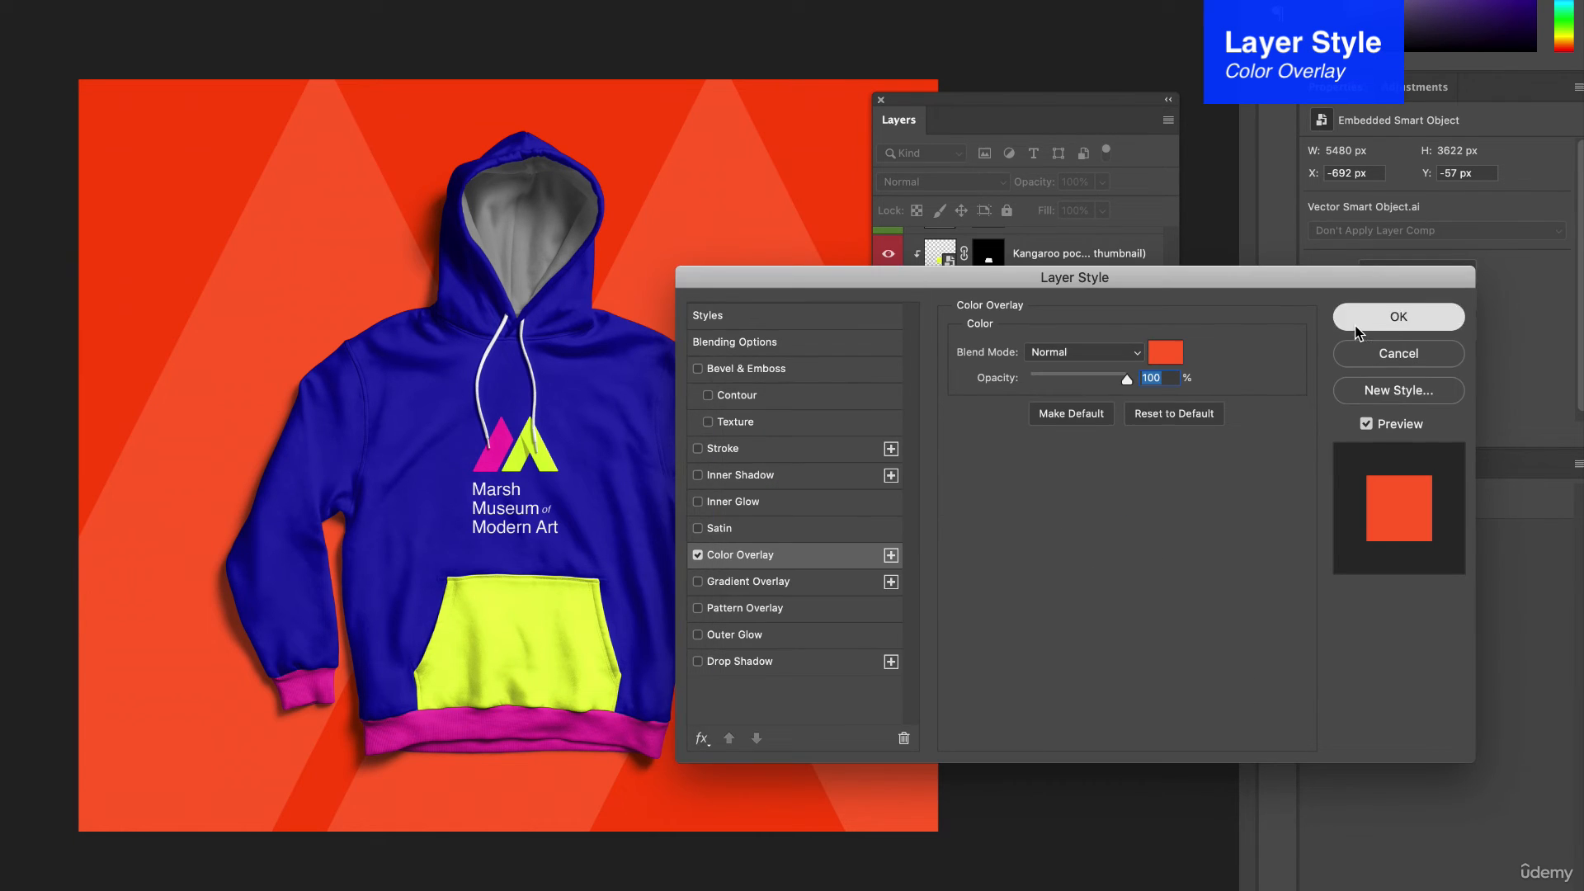
click(1356, 328)
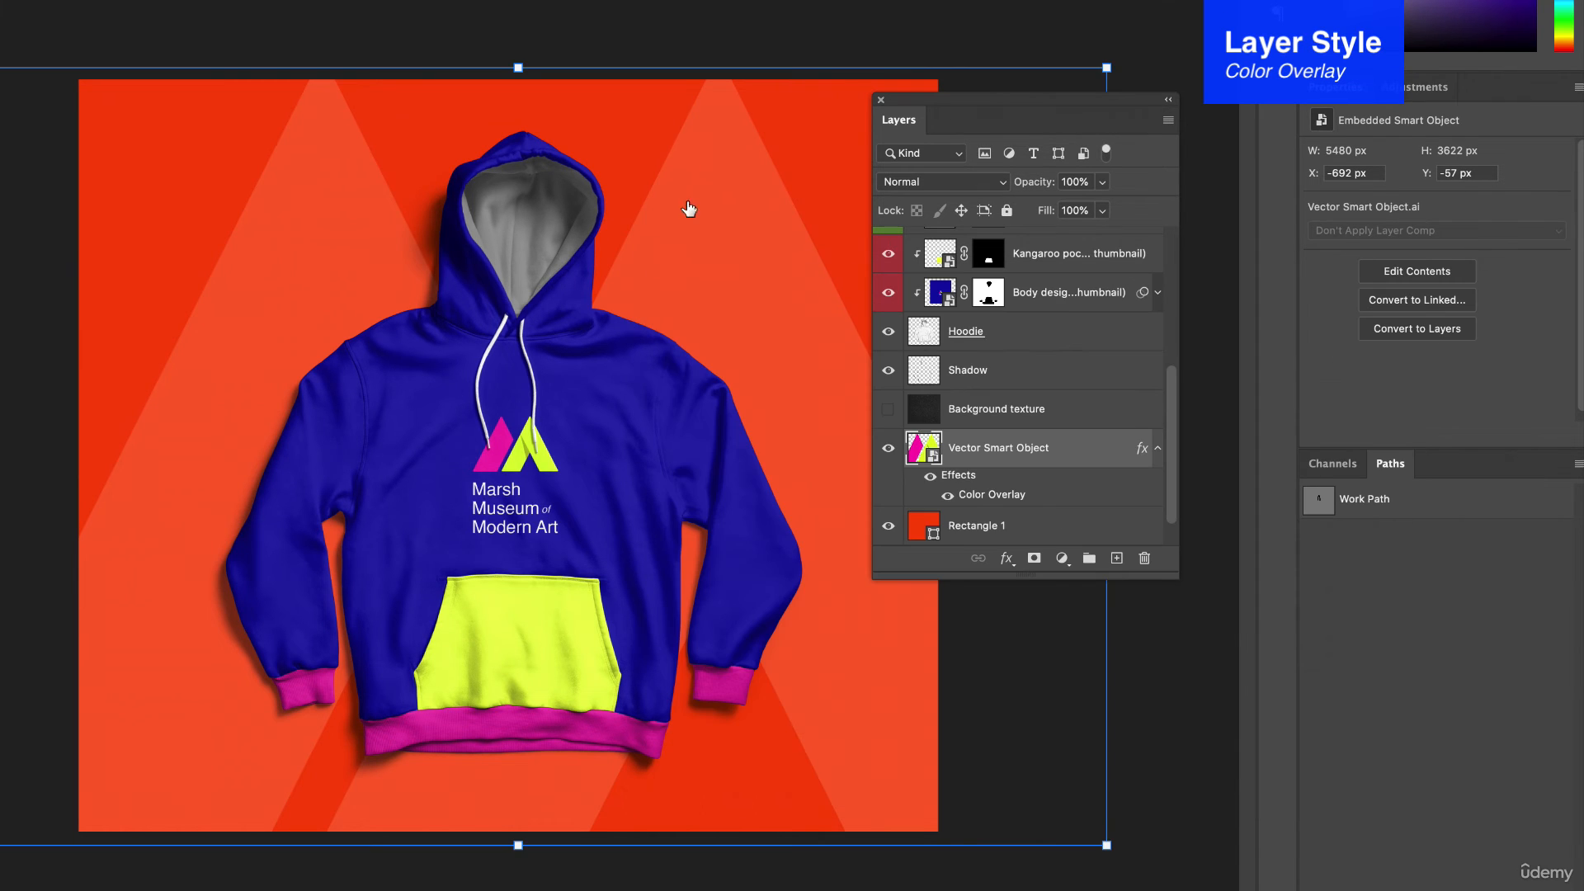
click(264, 24)
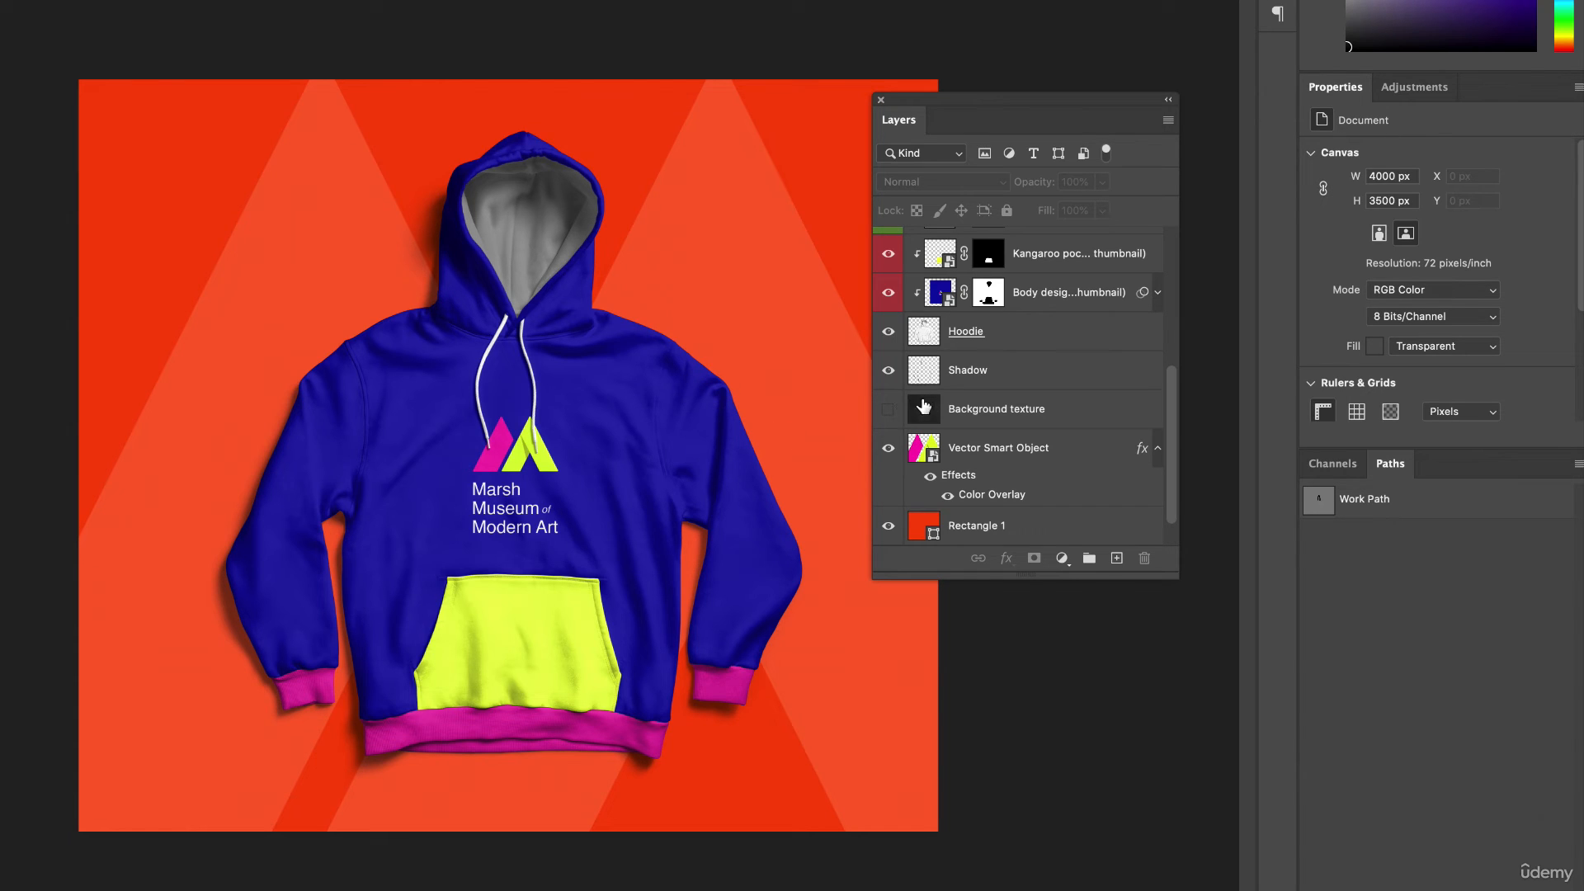
Make the Background texture layer visible above the logo graphic and select it
scroll(955, 456, up, 1)
scroll(955, 456, down, 2)
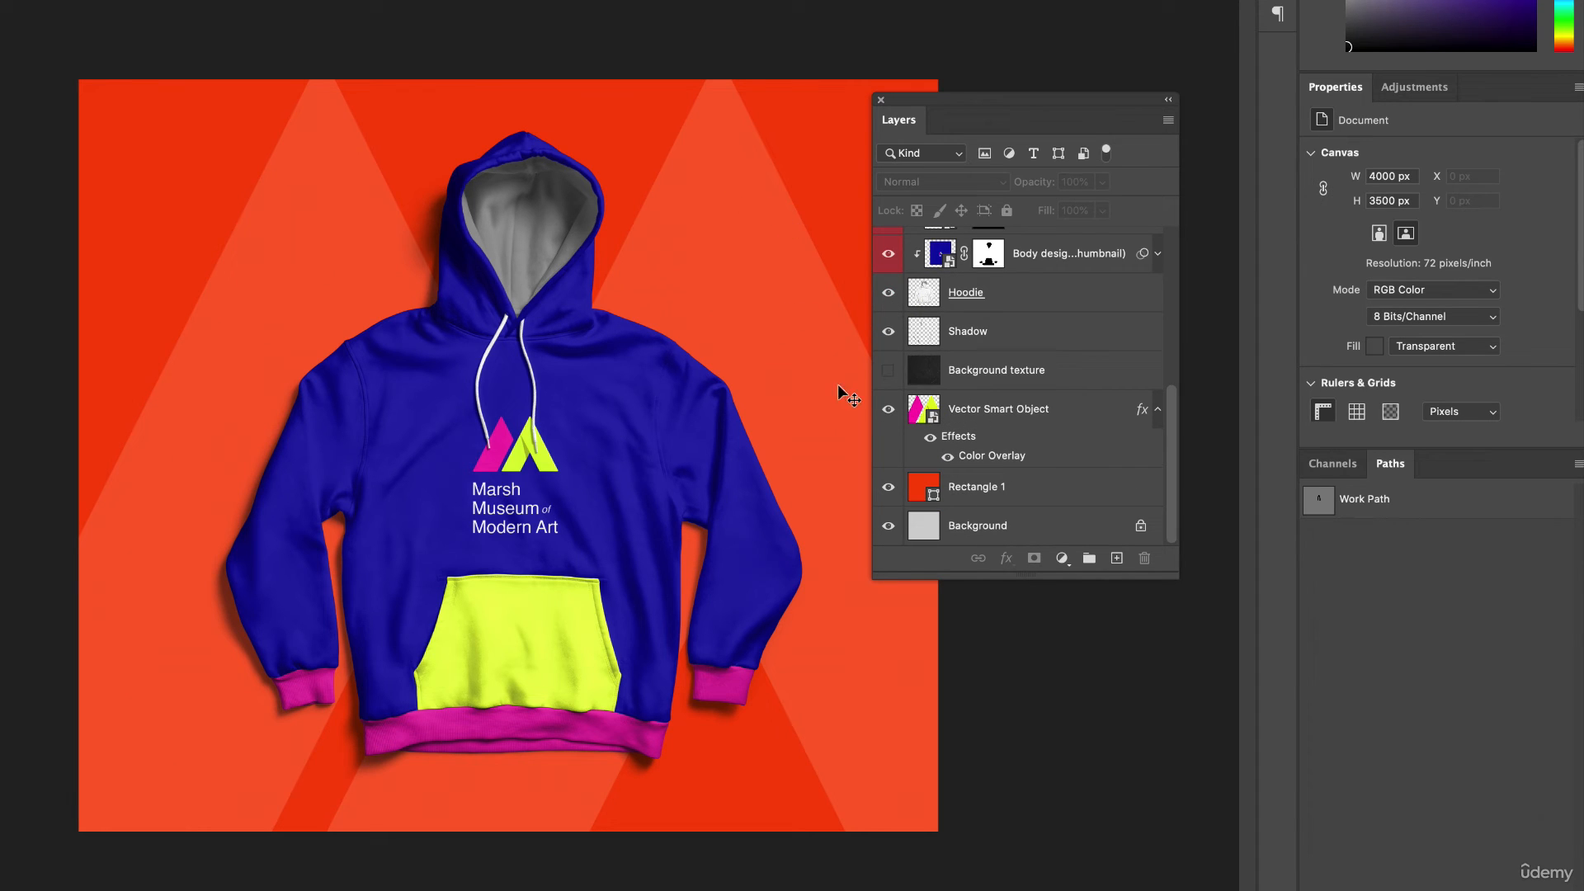
scroll(915, 437, up, 1)
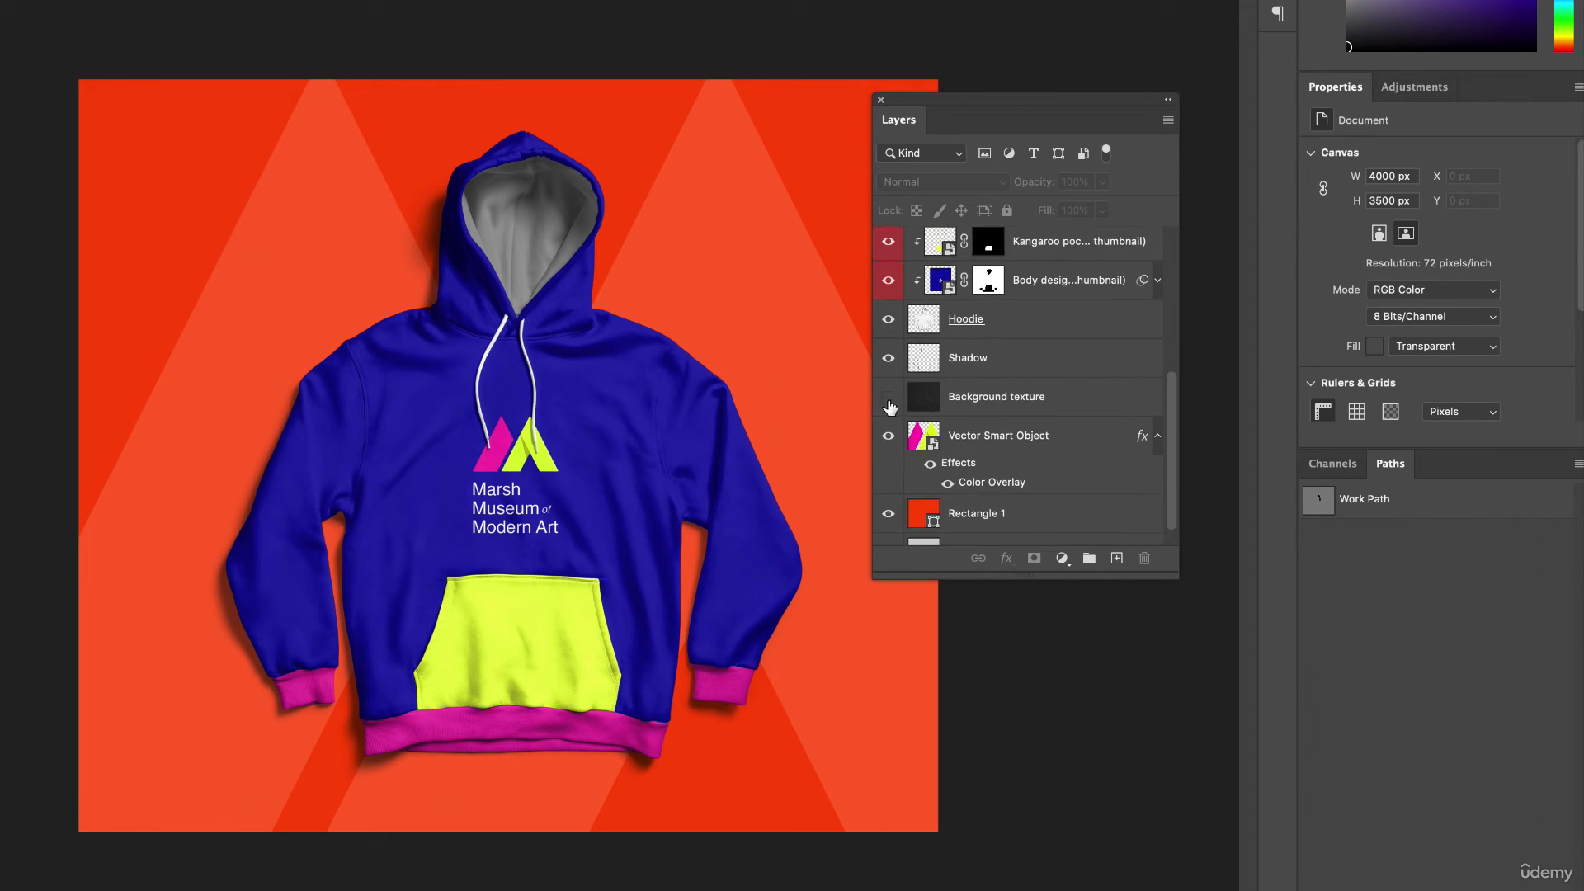
click(889, 398)
click(888, 399)
click(888, 399)
click(969, 402)
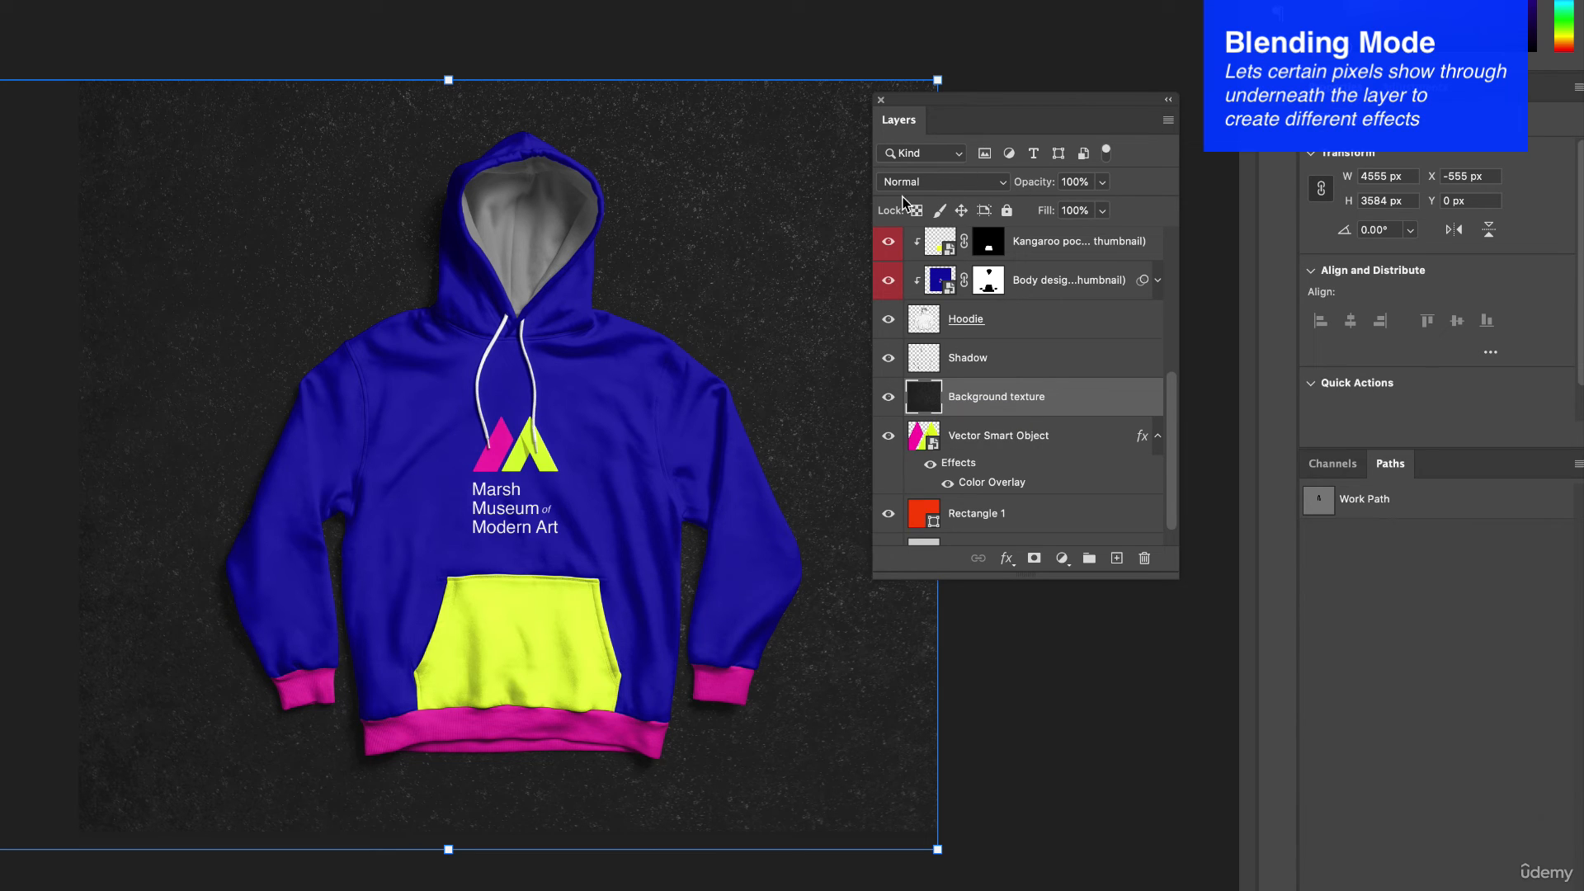
Set the Background texture layer's blending mode to Difference, and hide the layer
click(950, 183)
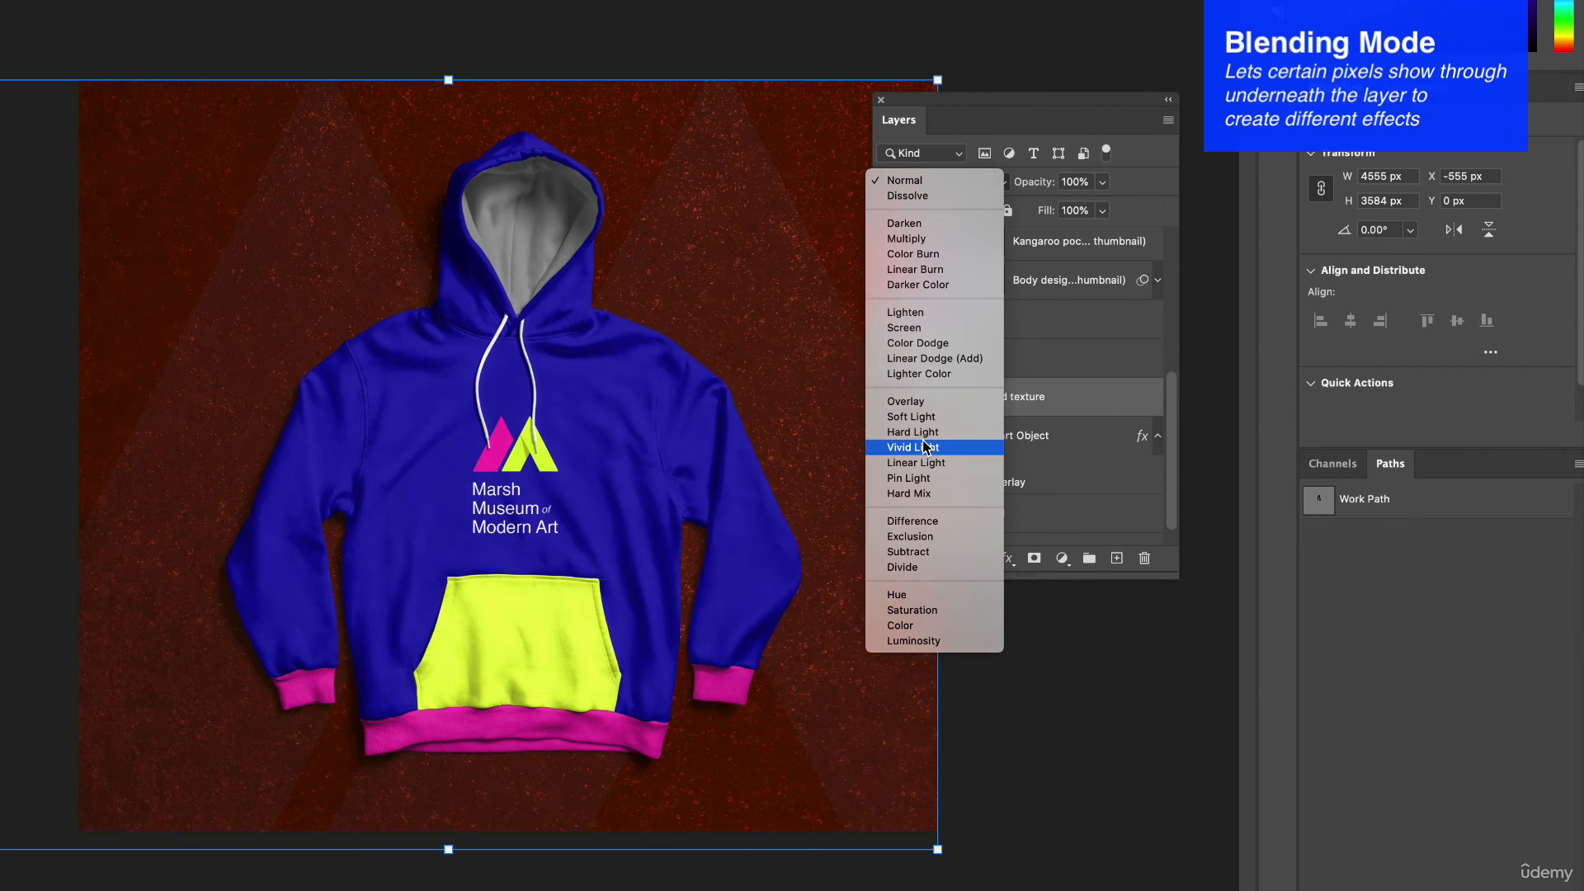
click(924, 522)
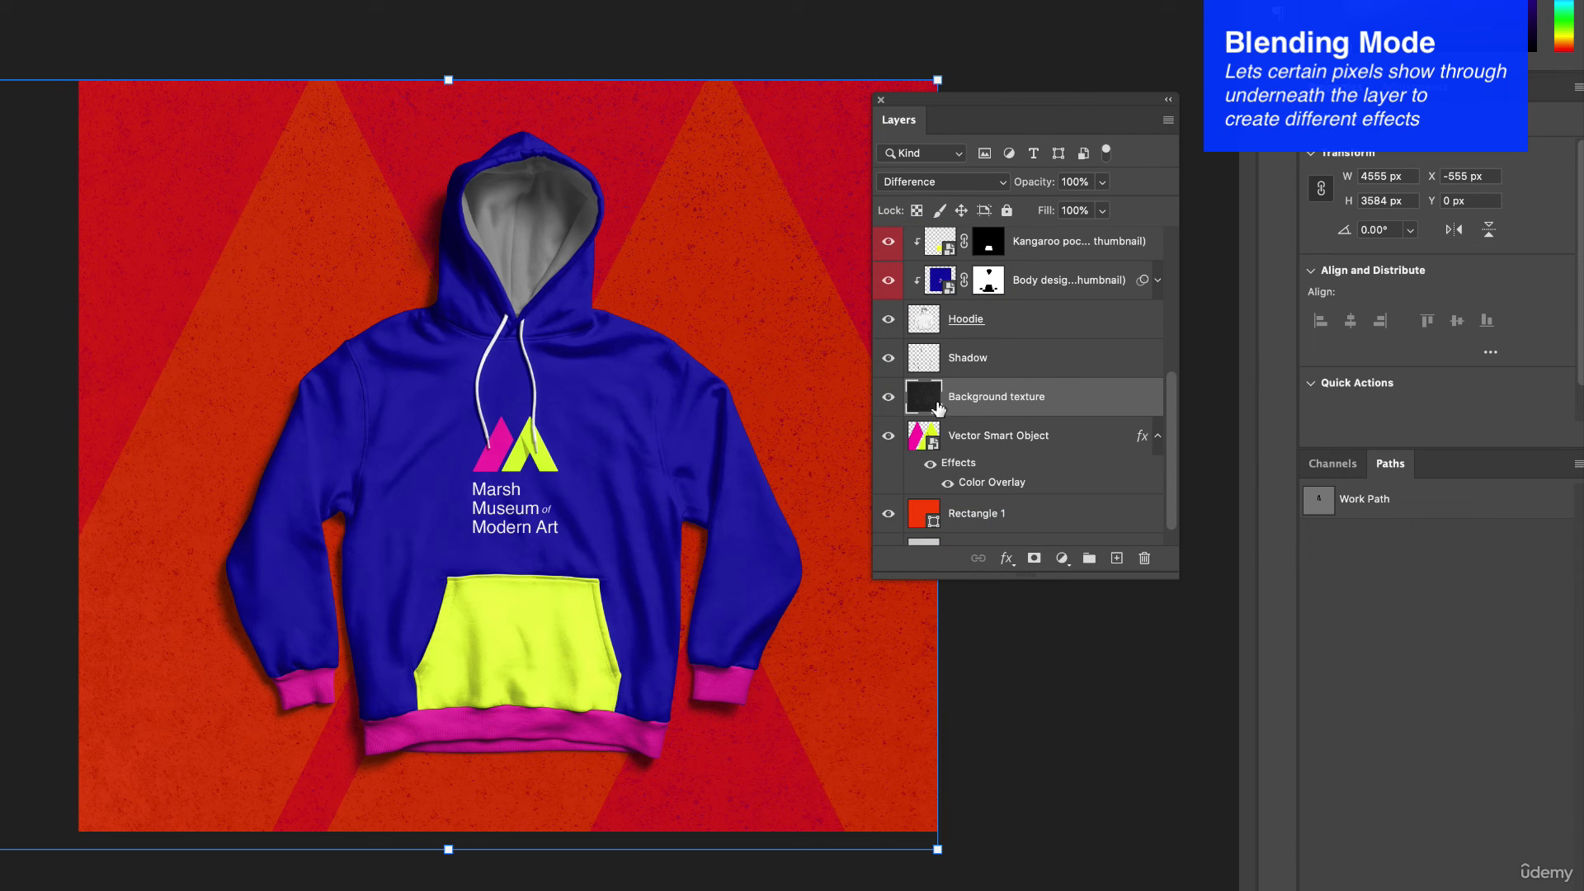
click(930, 182)
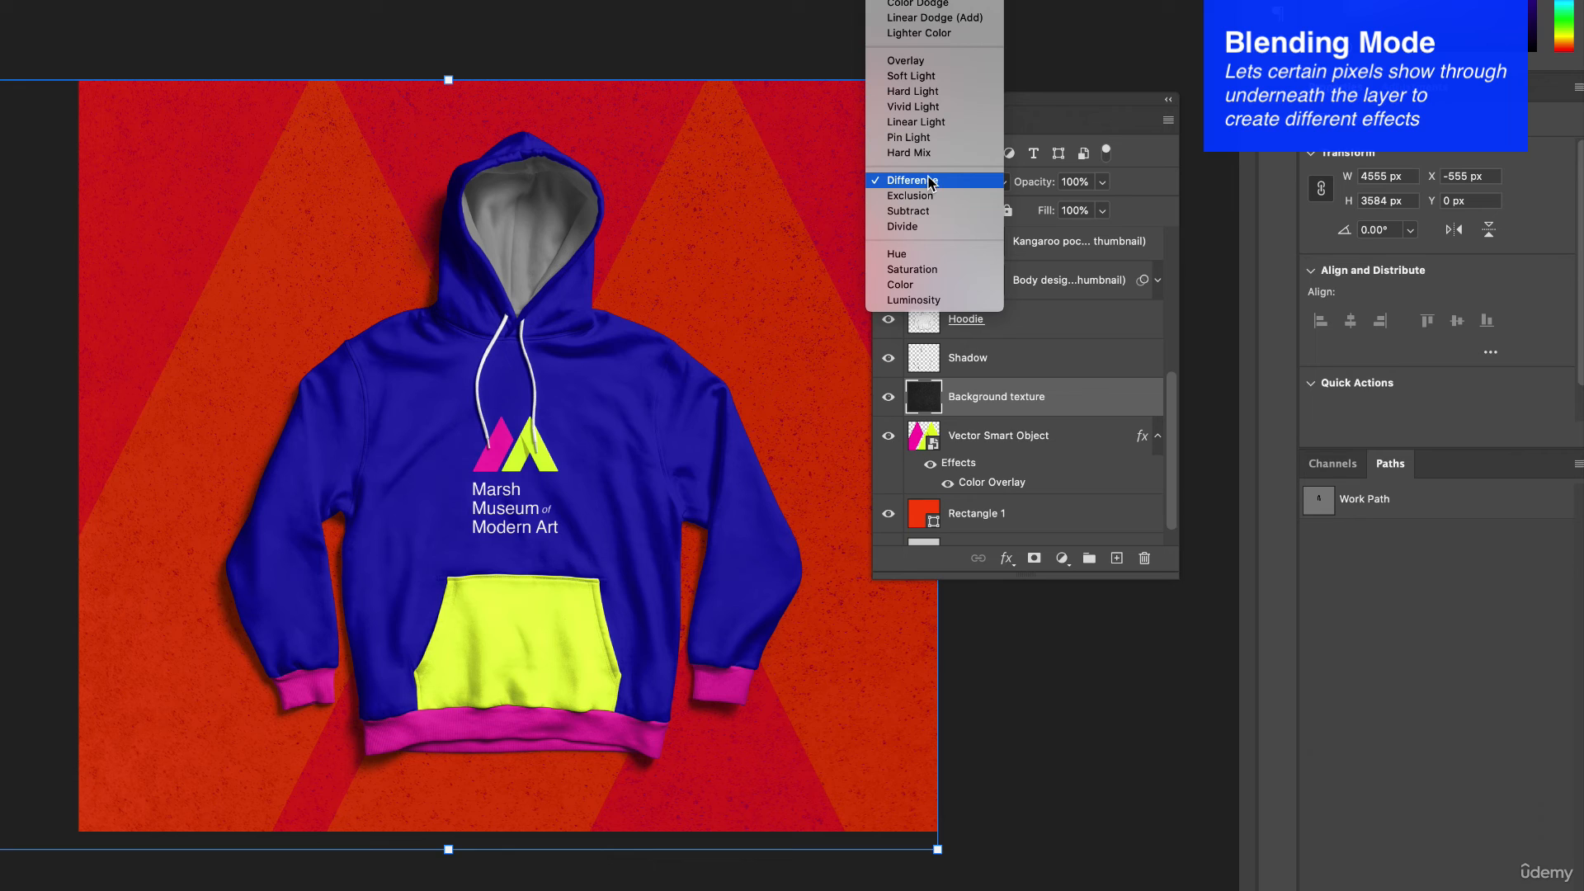
click(931, 182)
click(889, 399)
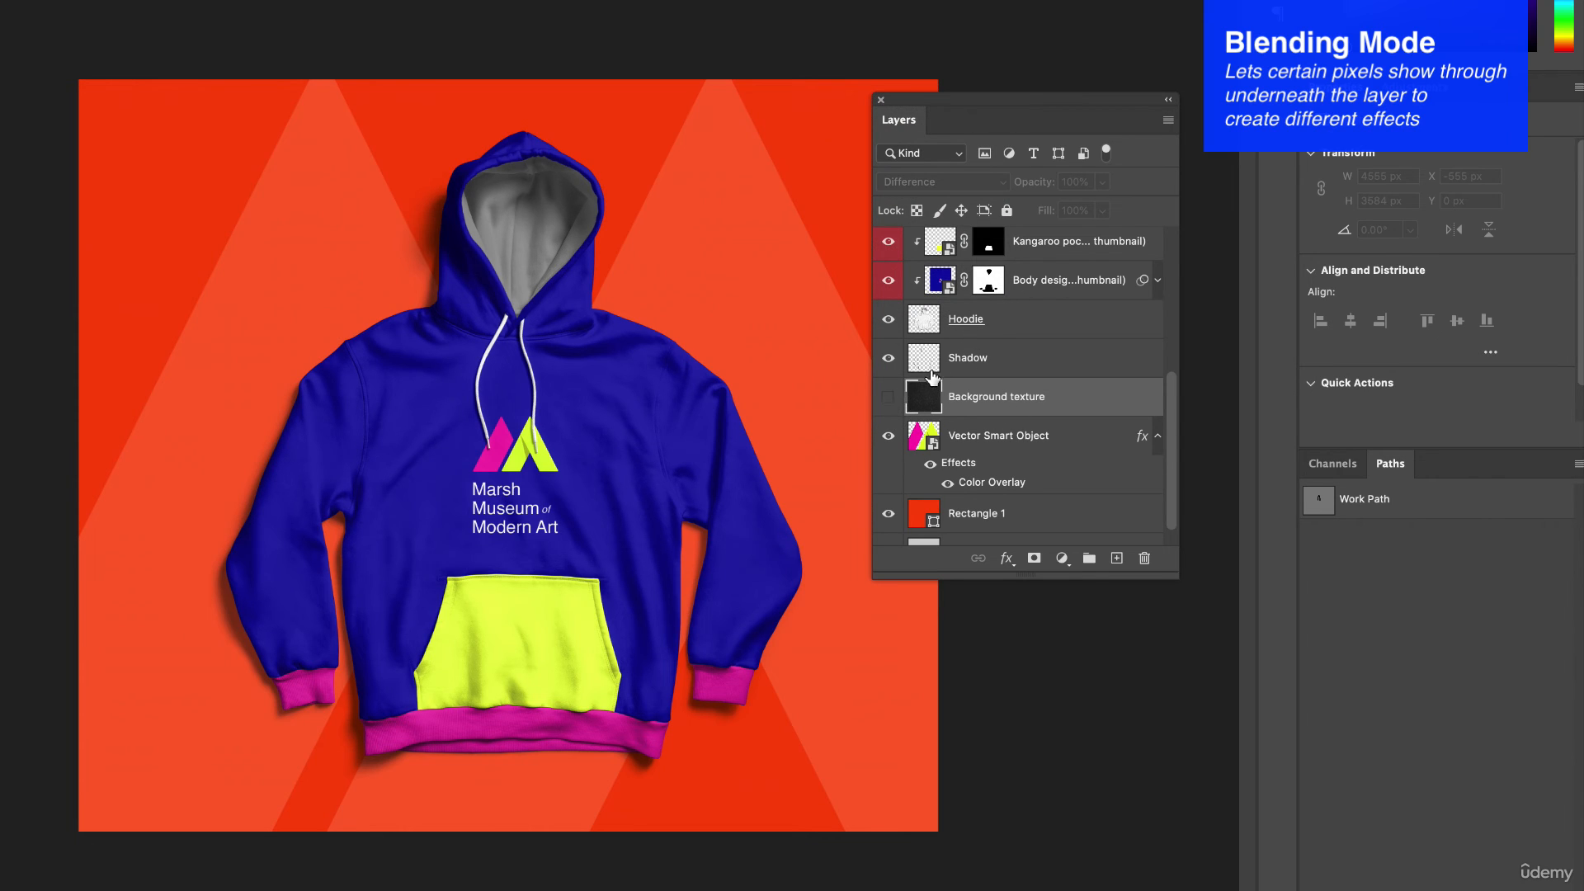
Recolor the Inner hood color layer to the red-orange fc4a09 sampled from the darker area of the background
scroll(932, 375, up, 5)
click(941, 342)
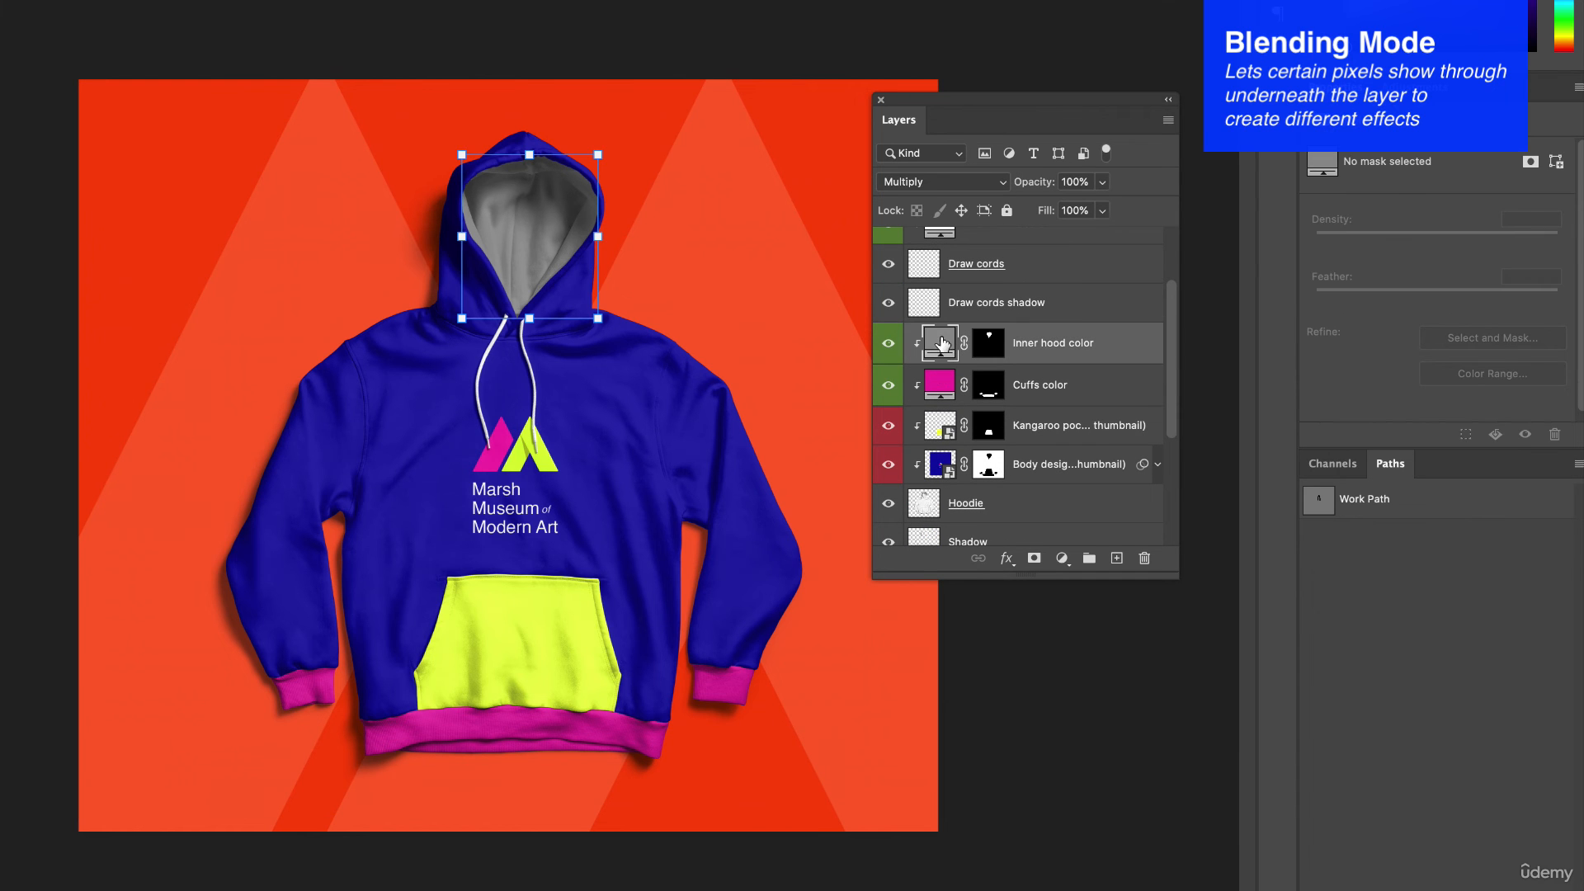
key(ctrl+plus)
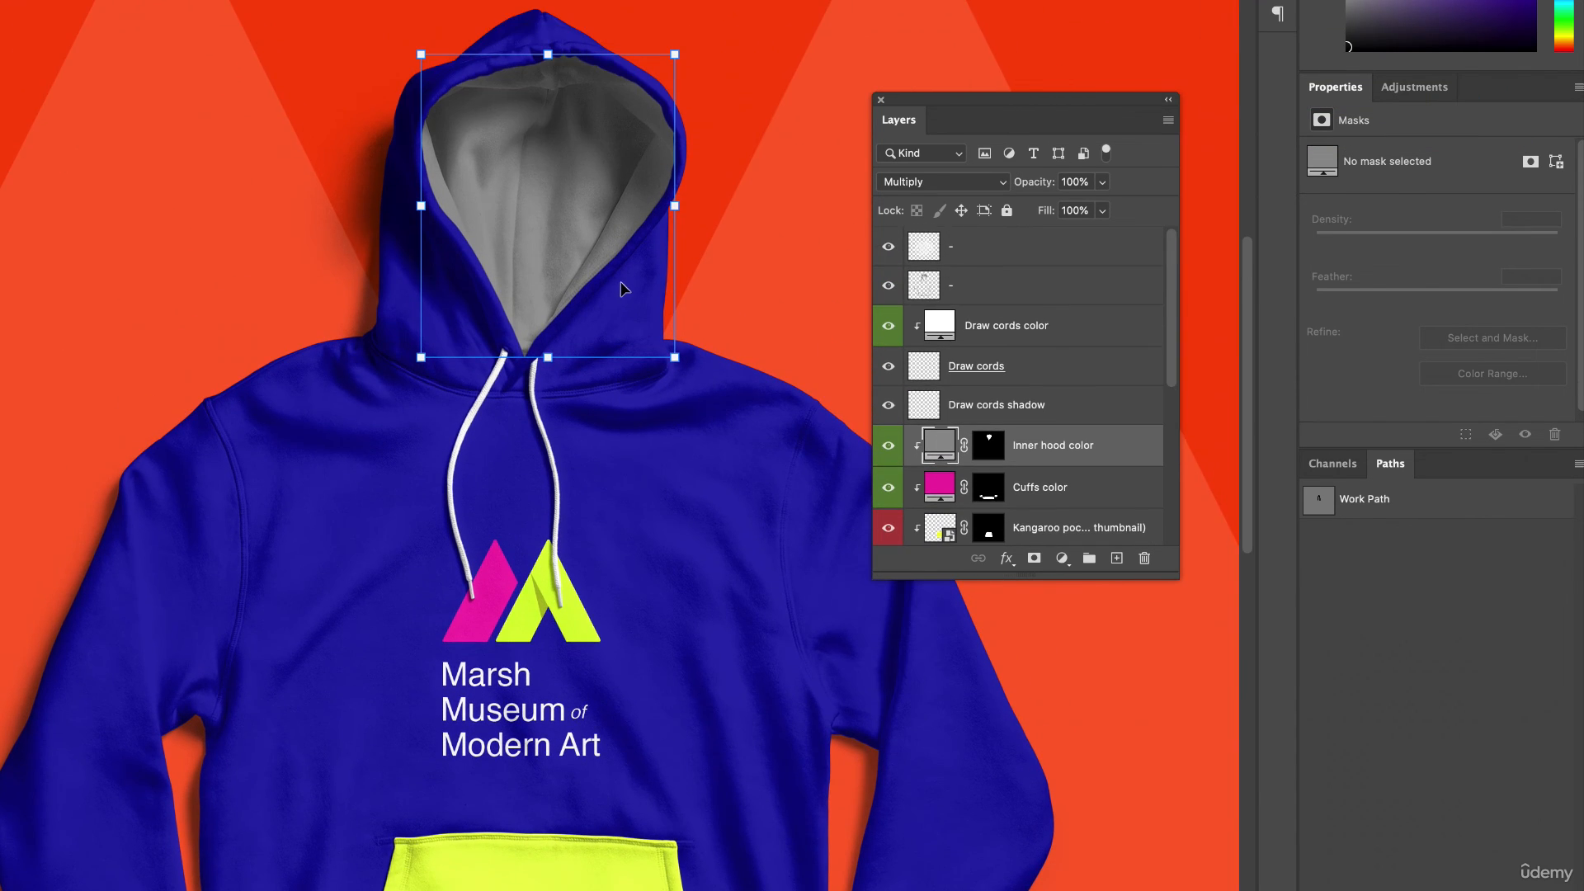
key(ctrl+plus)
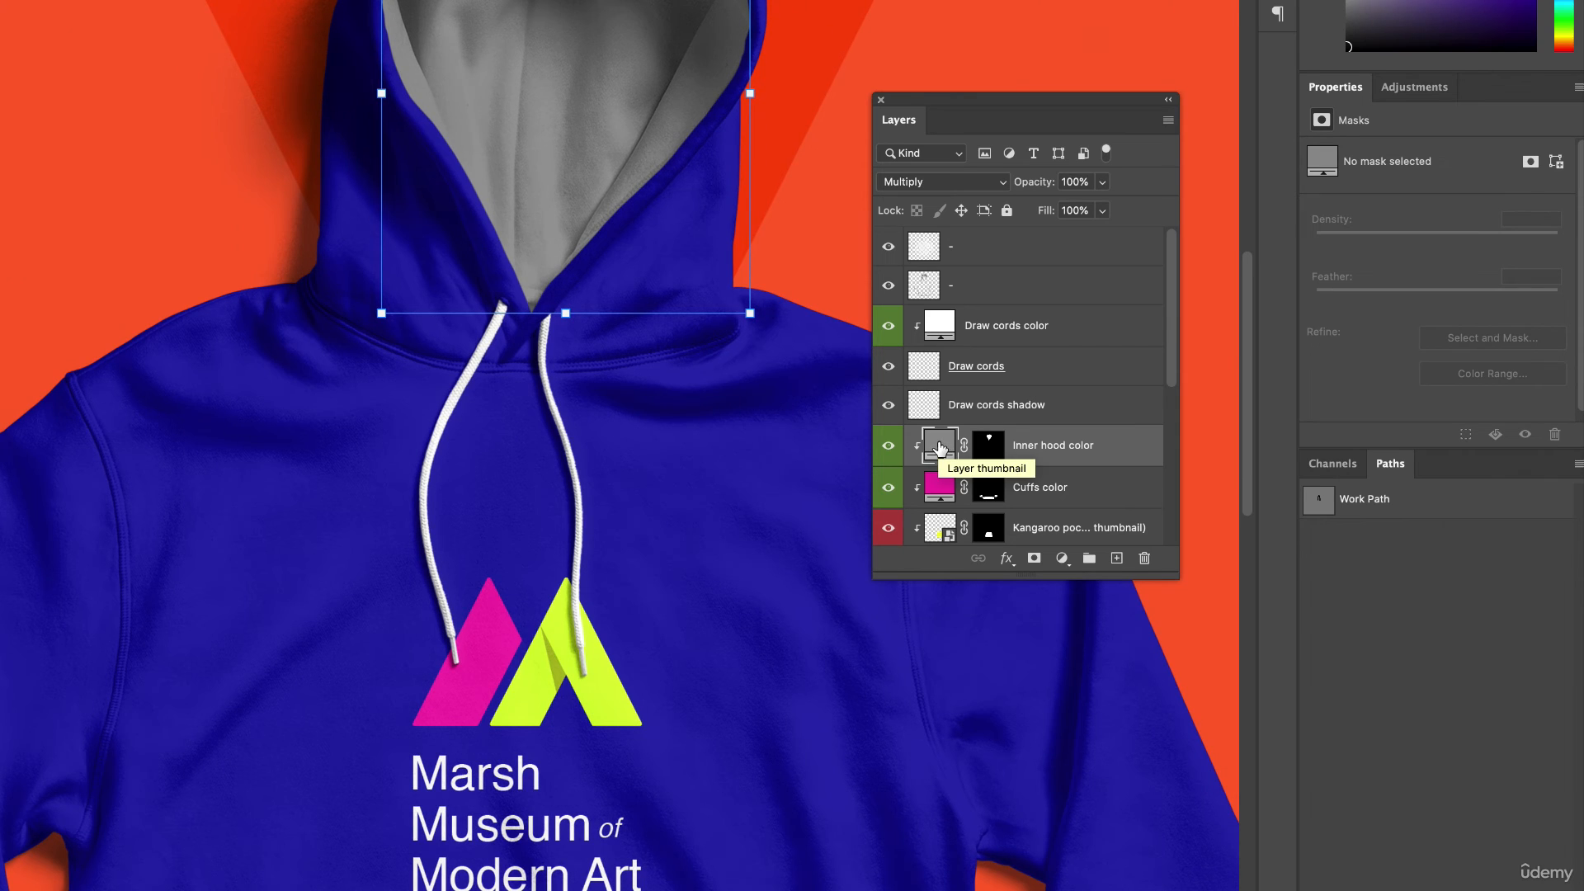
scroll(717, 413, up, 4)
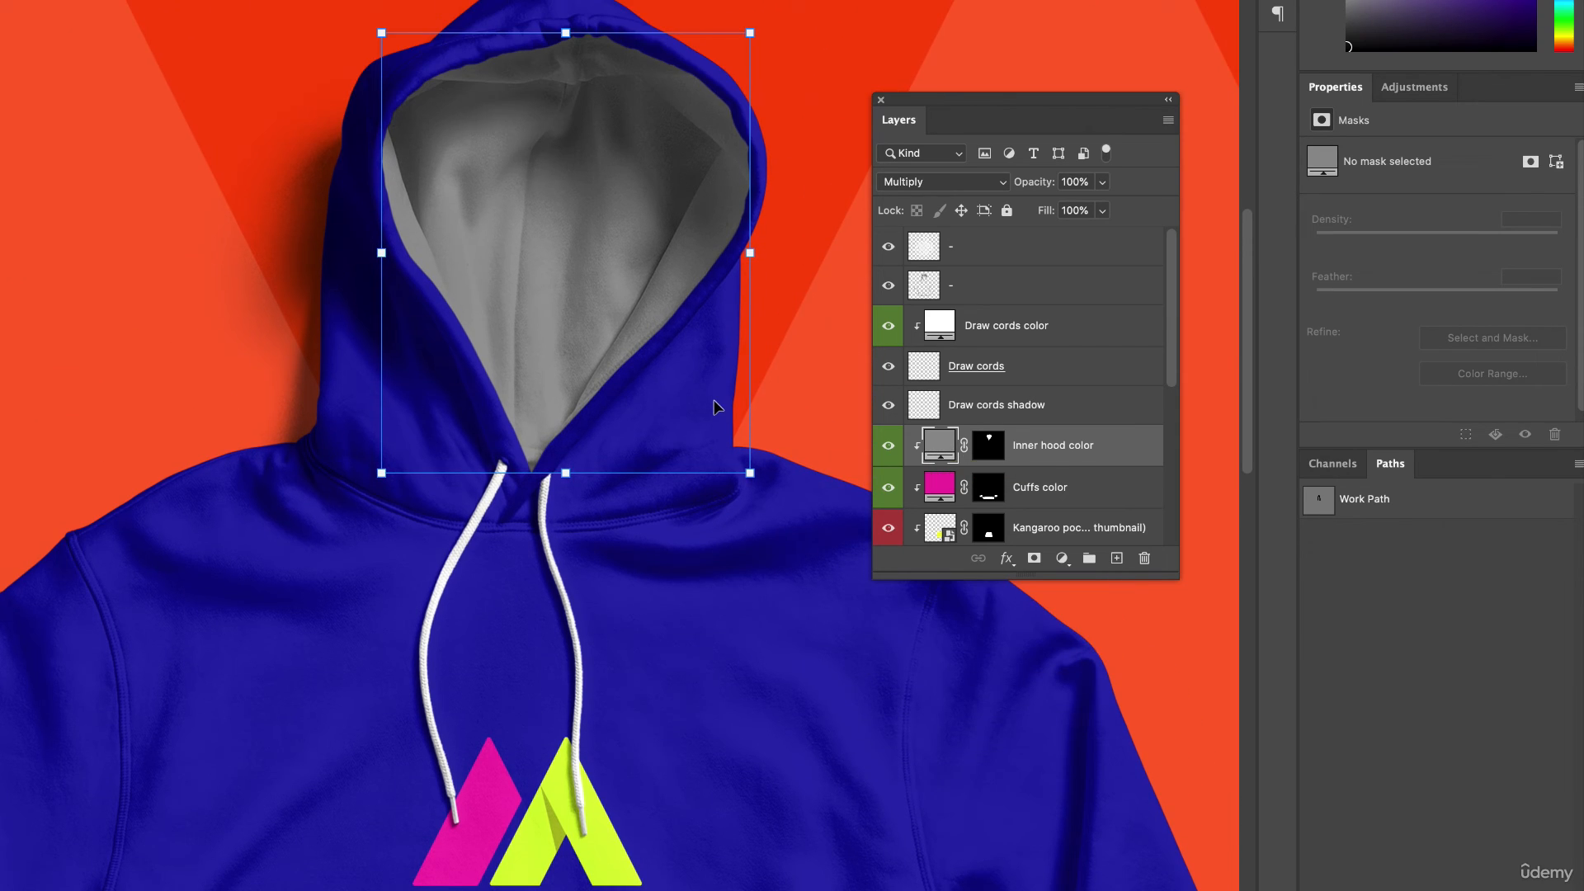
double_click(943, 449)
drag(912, 438, 877, 448)
click(217, 35)
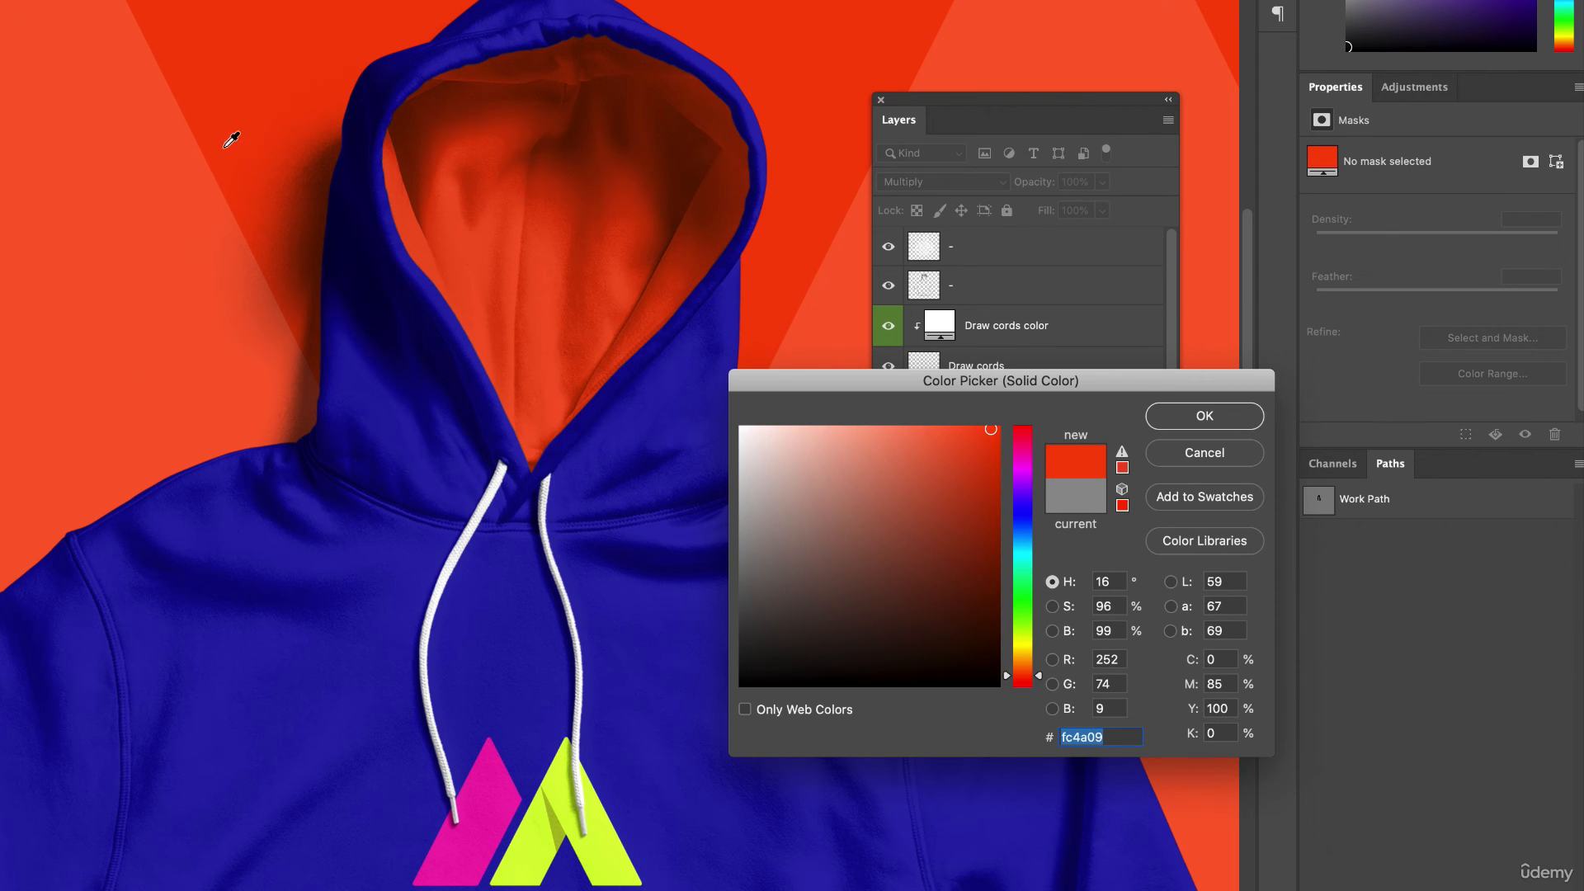
click(1187, 413)
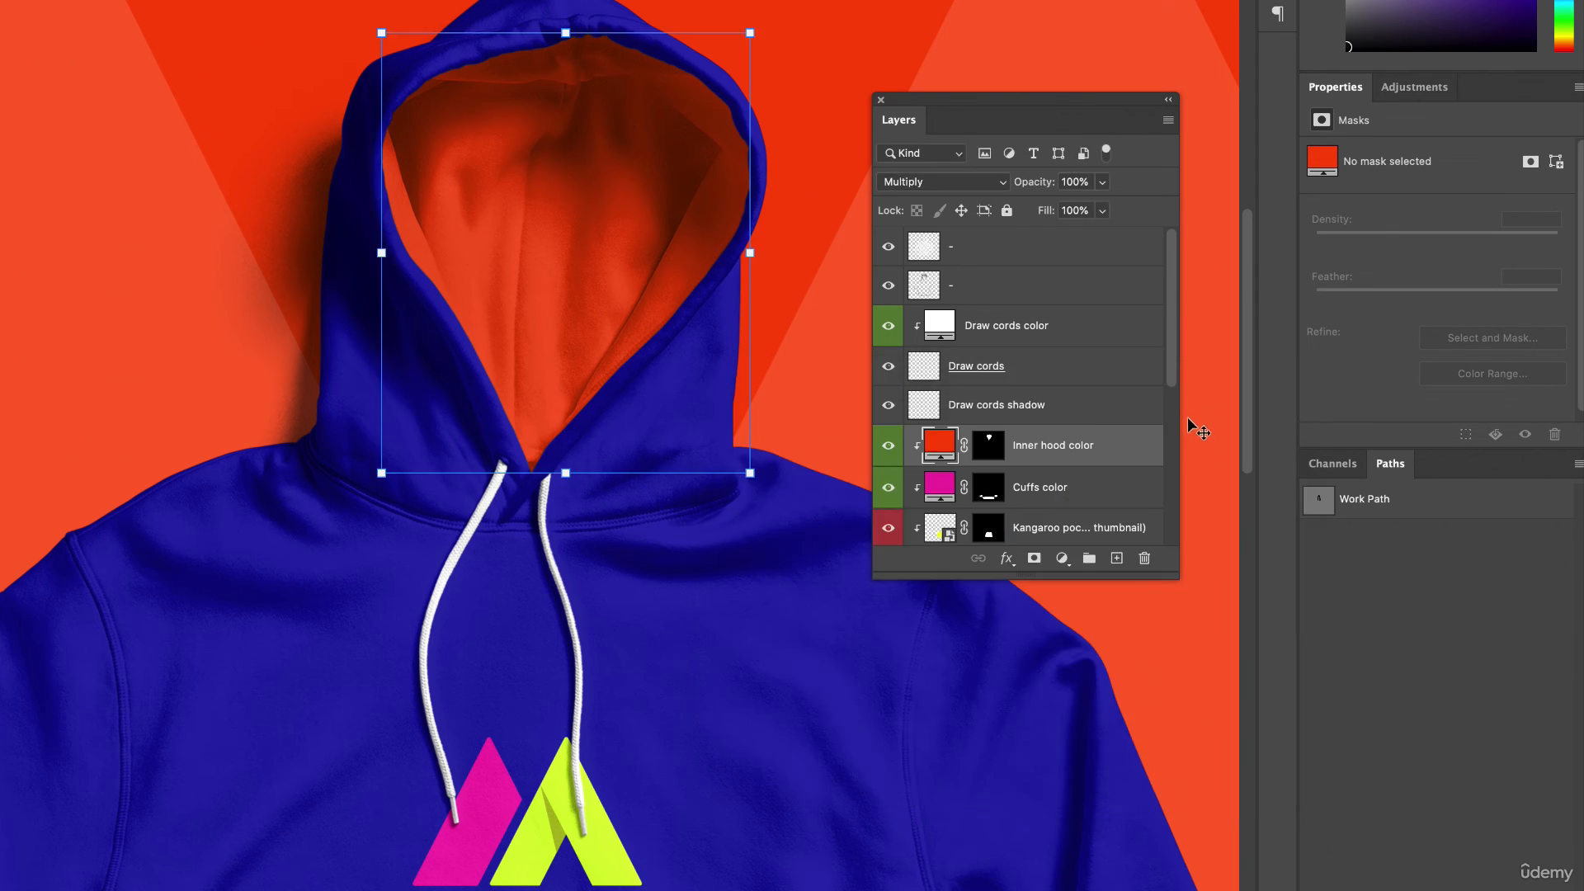
Switch the visibility of the Draw cords shadow layer off and on to examine its effect on the hoodie
click(988, 452)
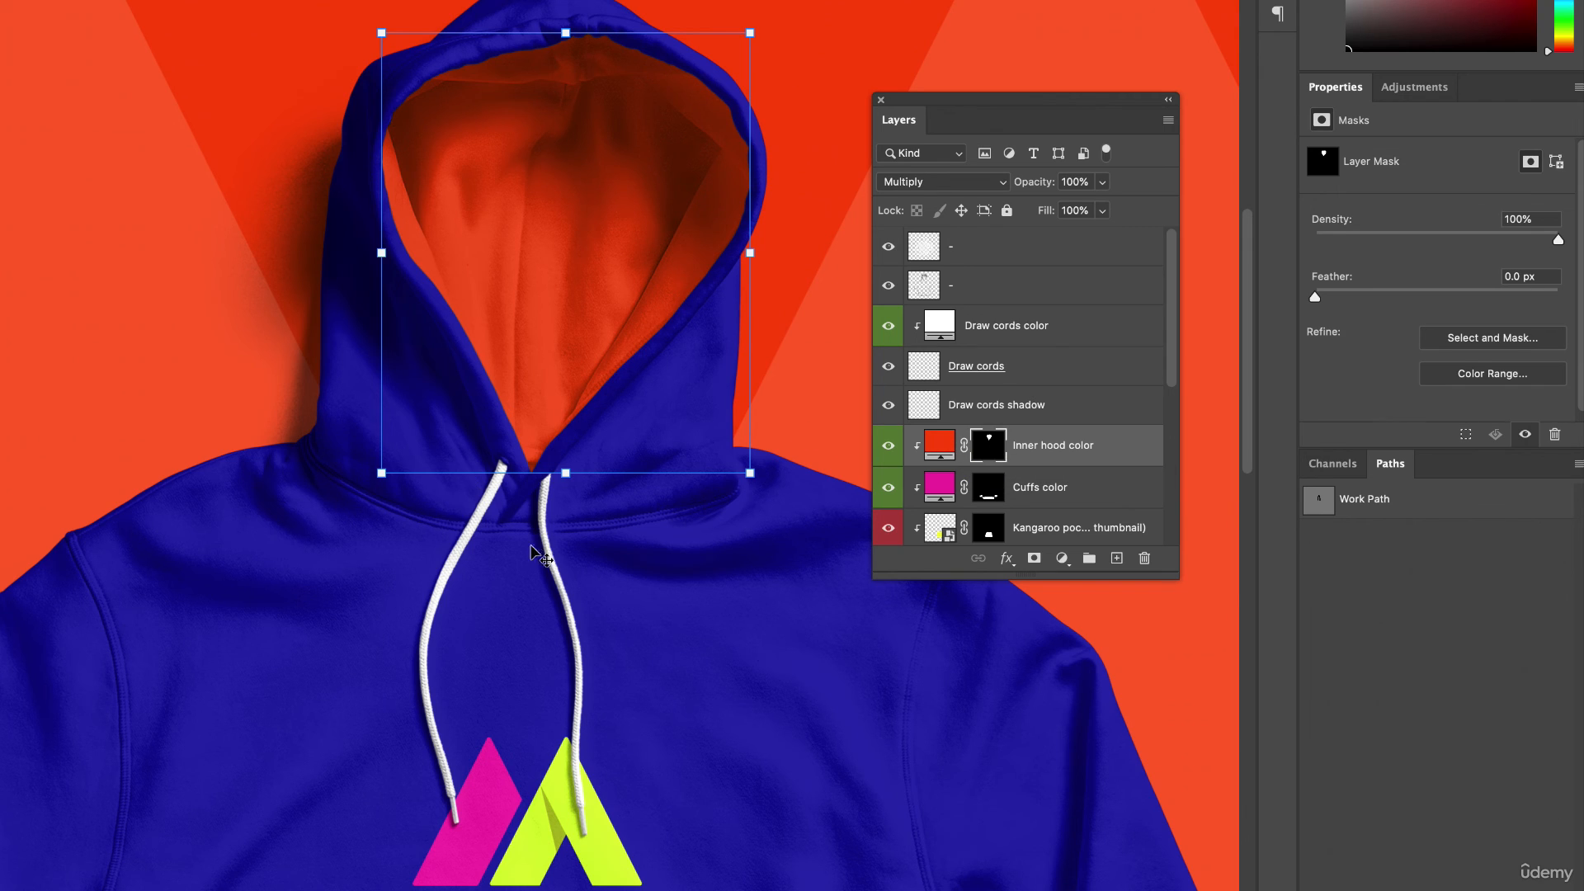
click(972, 411)
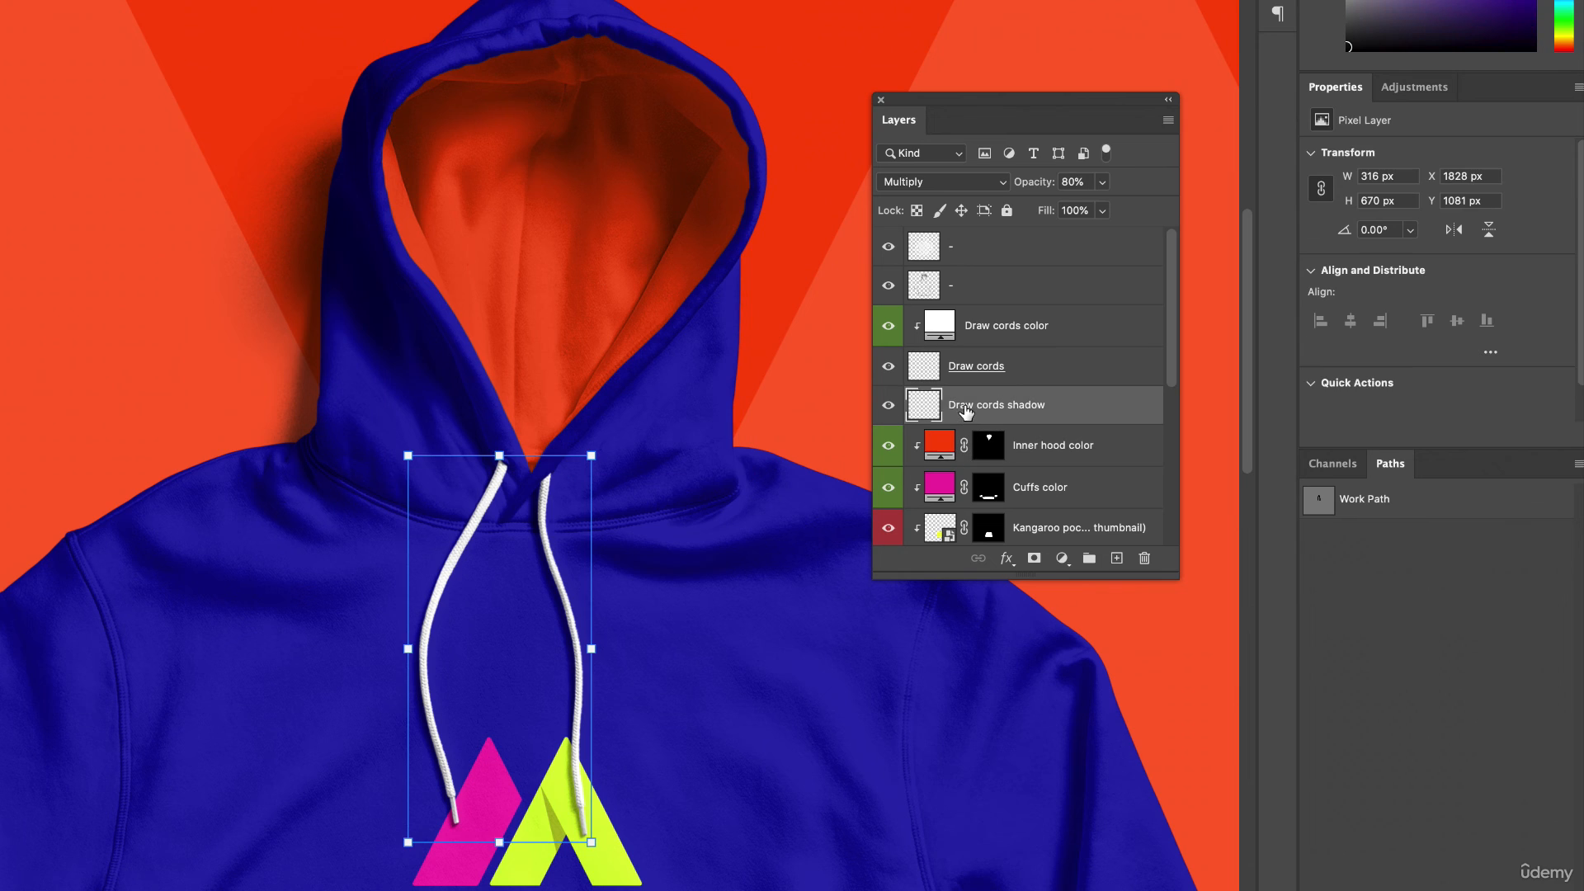
click(887, 408)
click(887, 407)
click(887, 407)
click(887, 407)
Switch the visibility of the Draw cords layer off and on to check which part of the hoodie it controls
click(889, 367)
click(889, 369)
click(1011, 373)
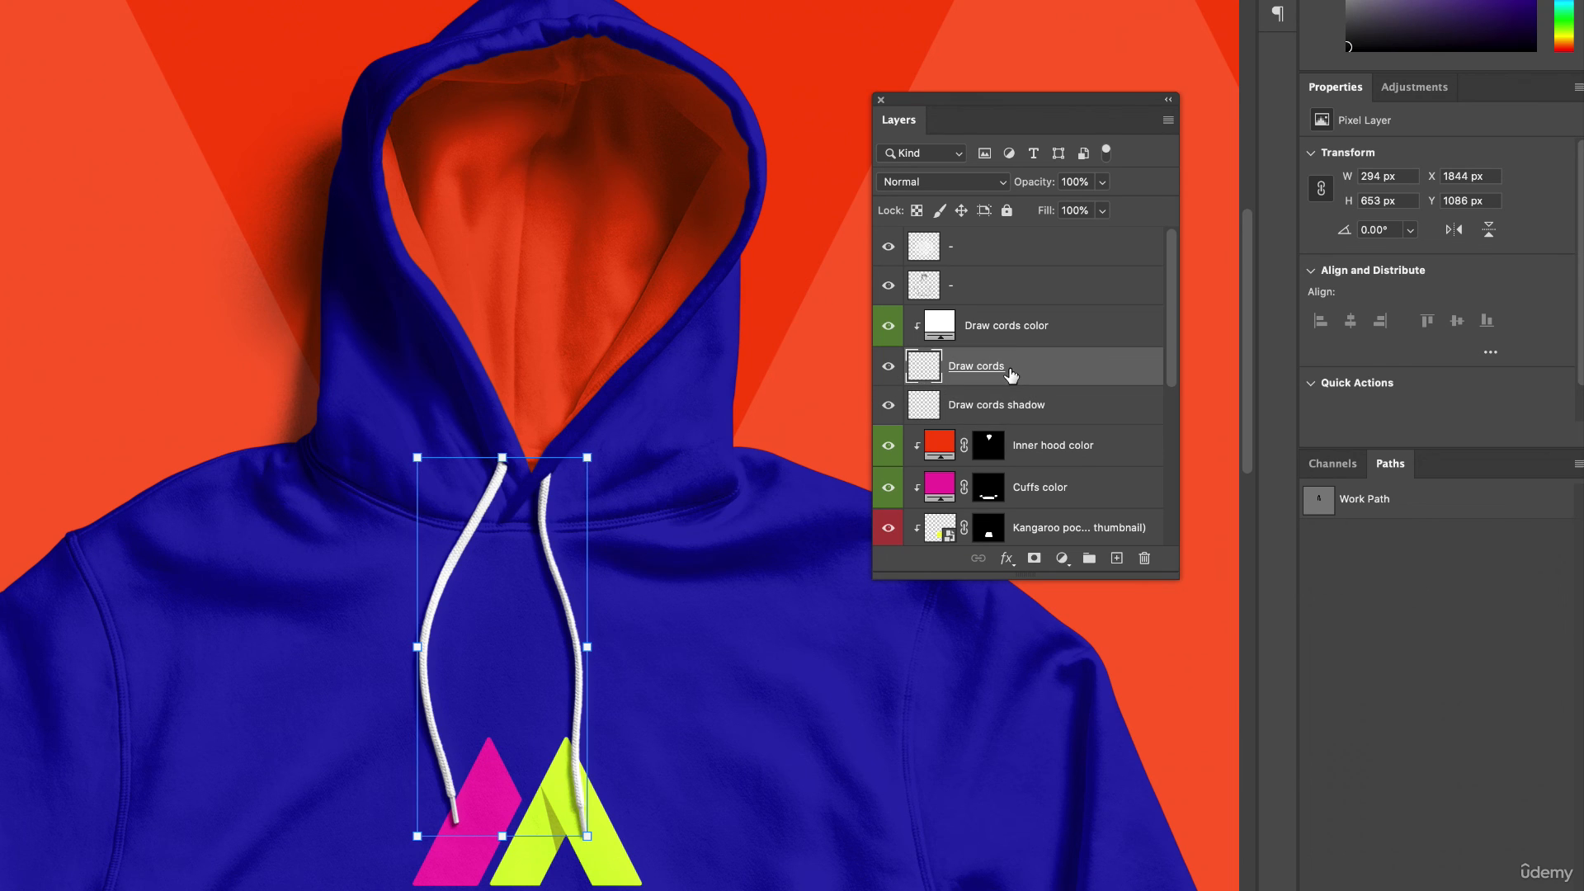
click(888, 368)
click(889, 369)
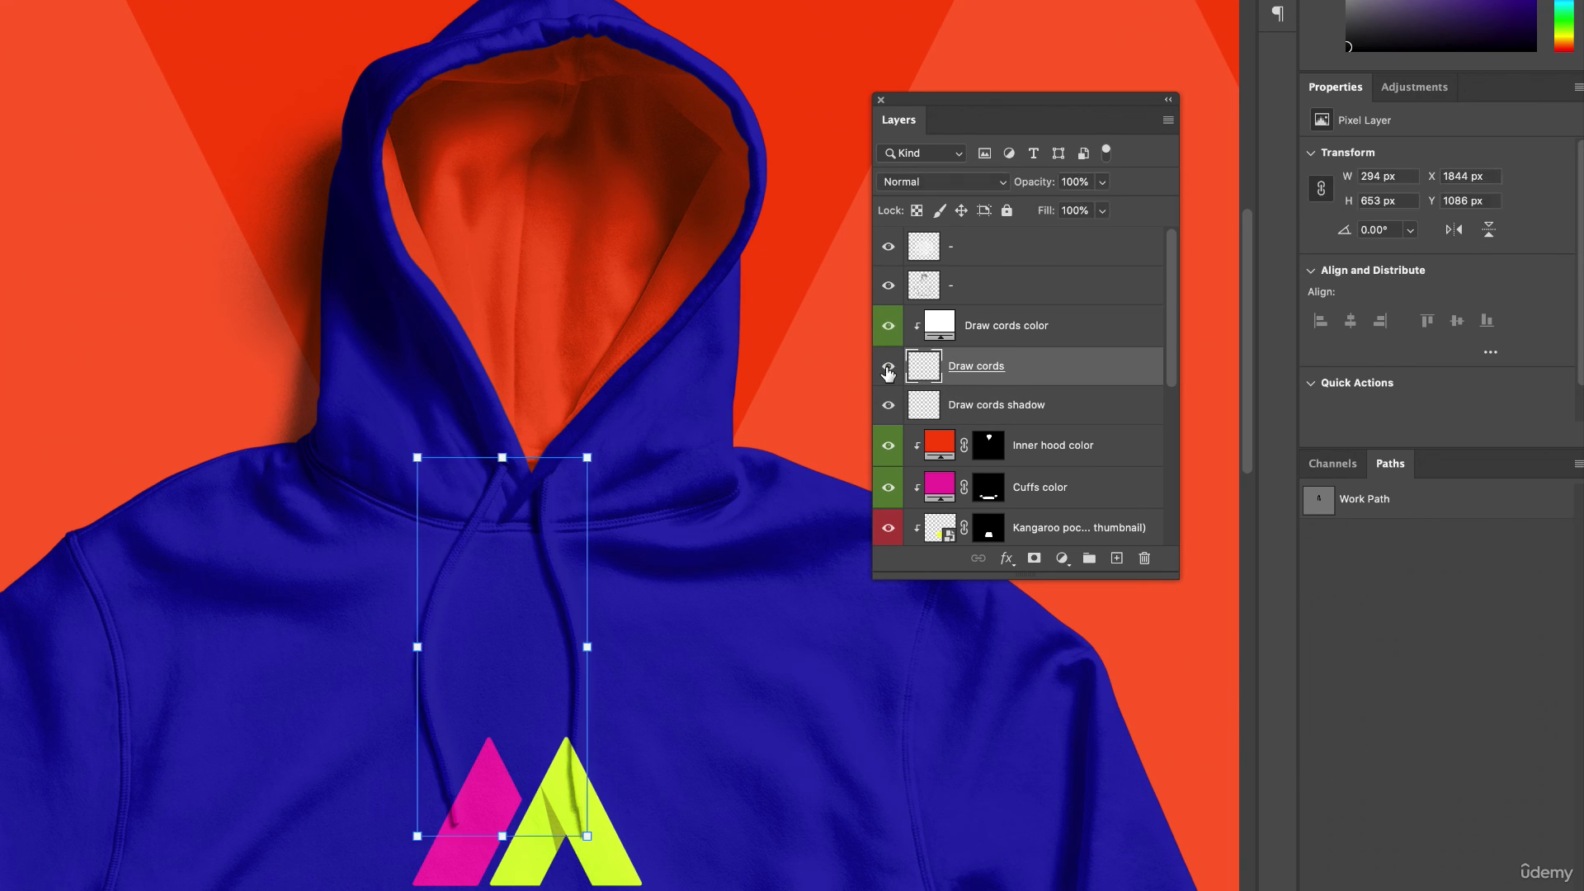
Recolor the Draw cords color layer to the lime green c9e820 sampled from the chest logo, and leave no layer selected
double_click(939, 326)
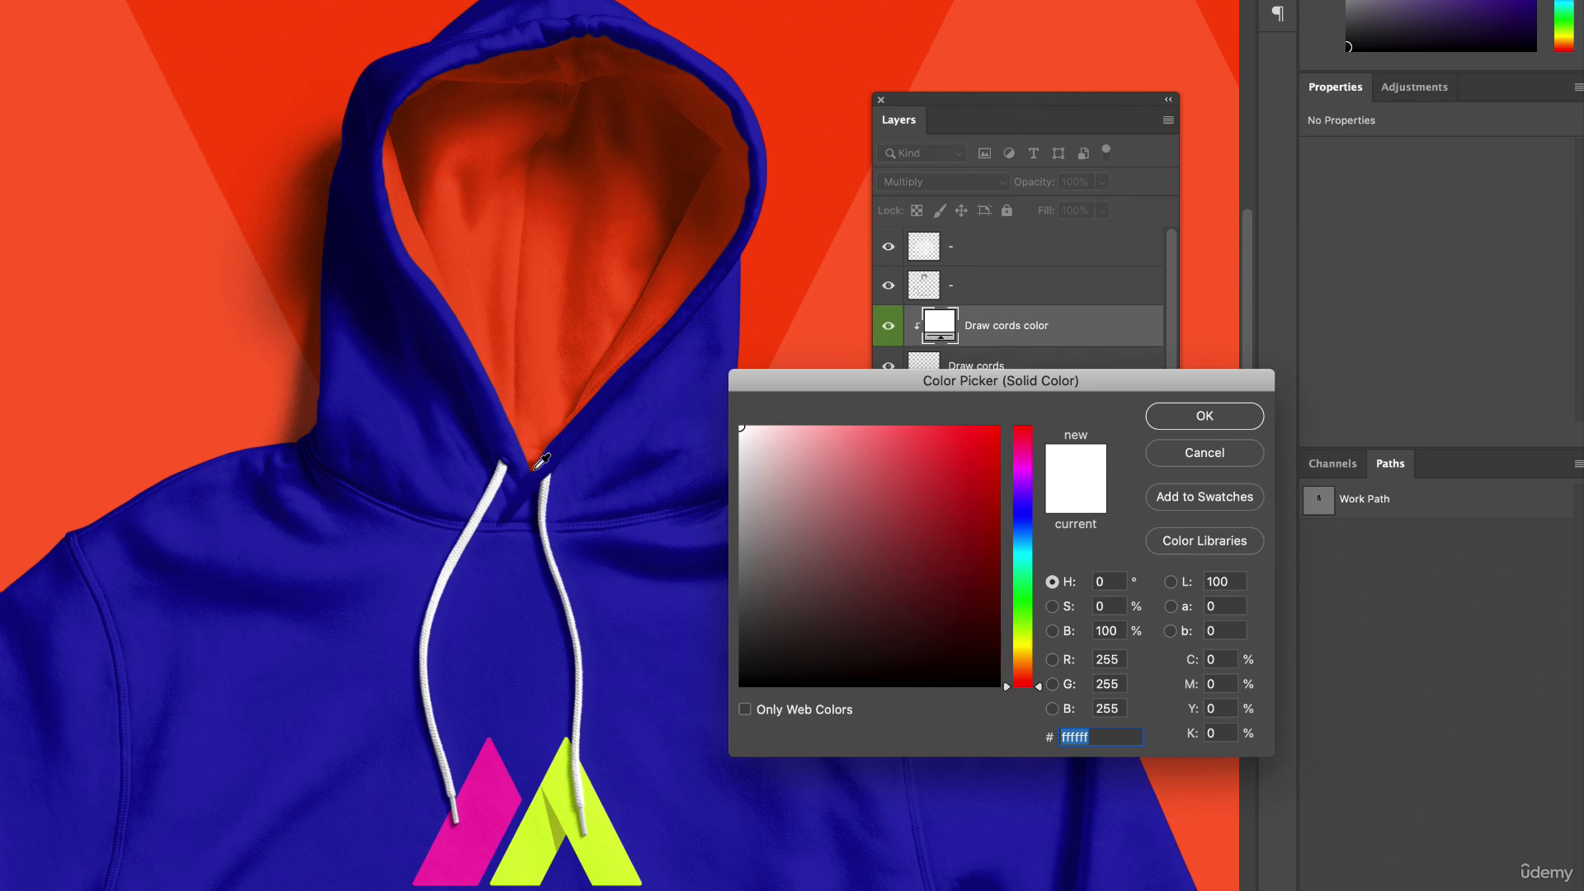
click(574, 789)
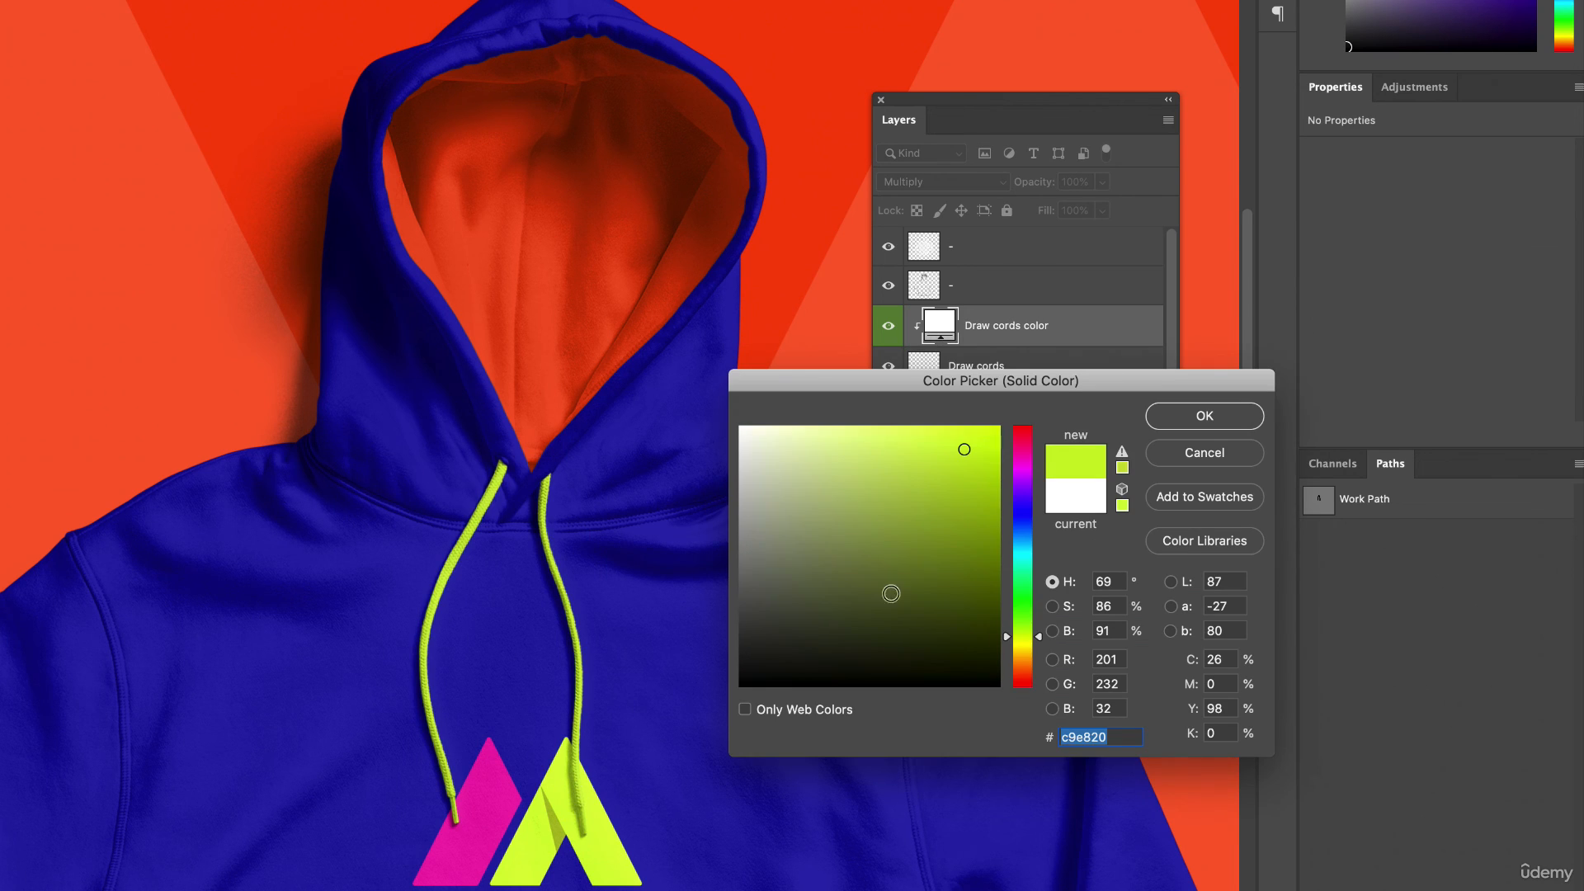
click(1184, 422)
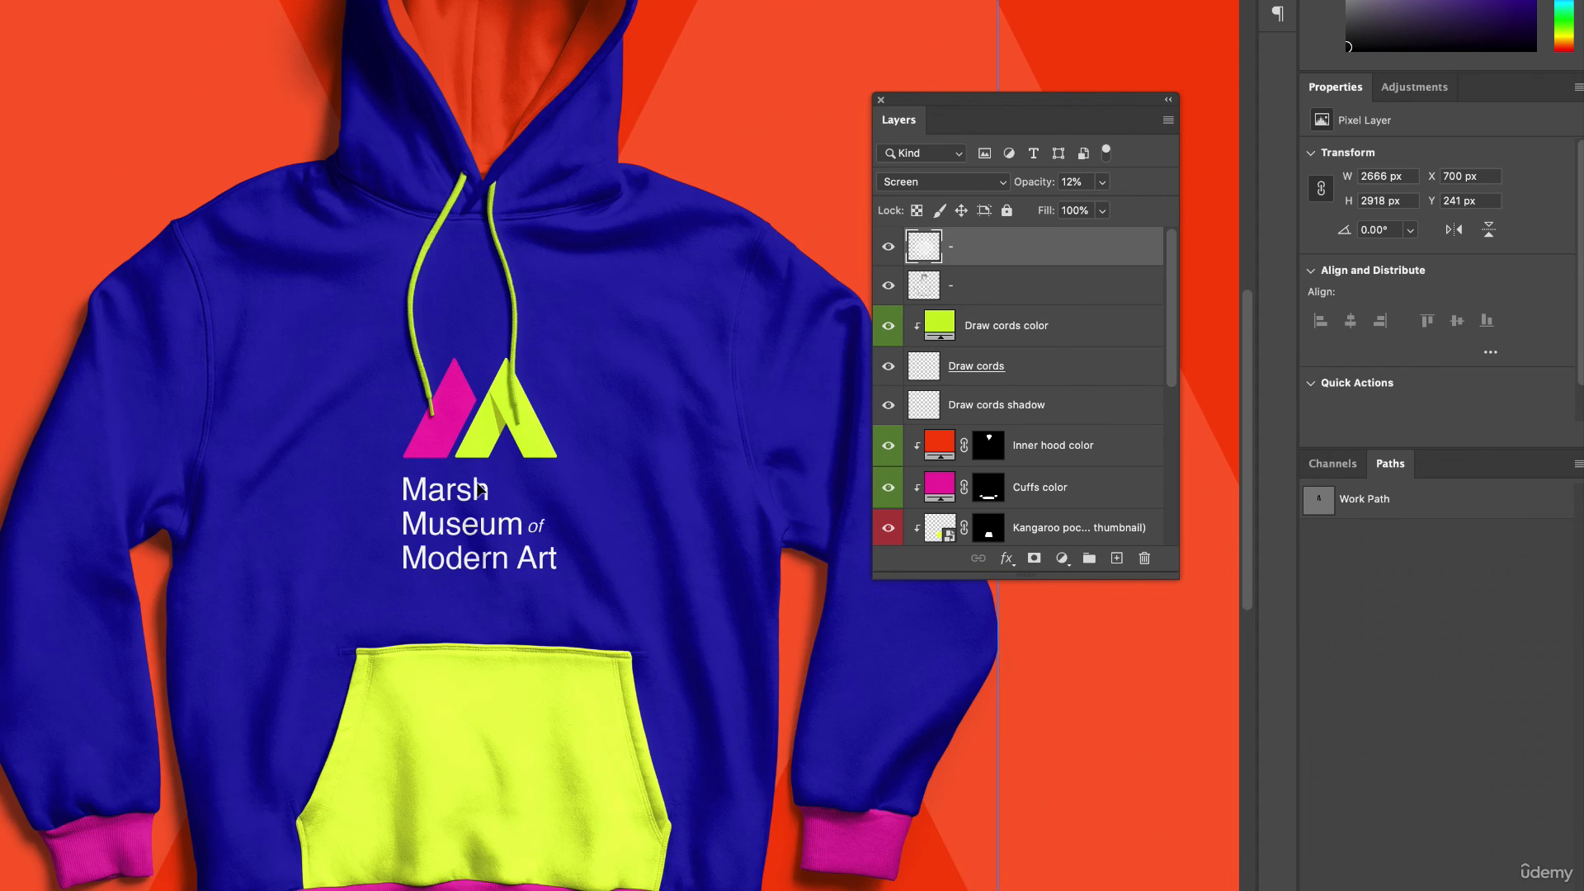
scroll(478, 486, down, 5)
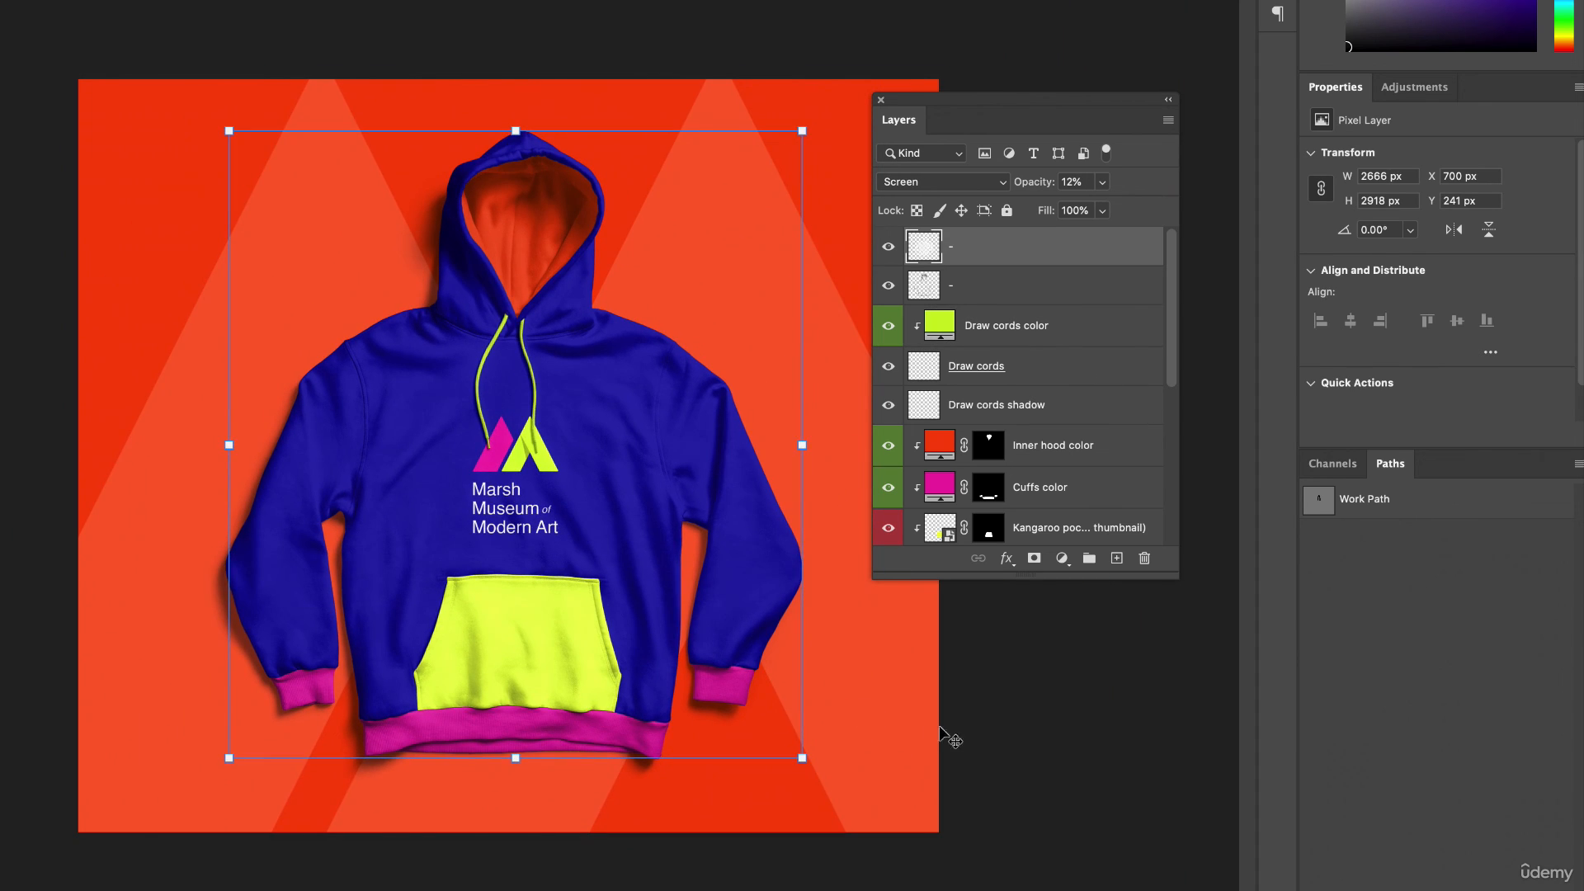
click(947, 737)
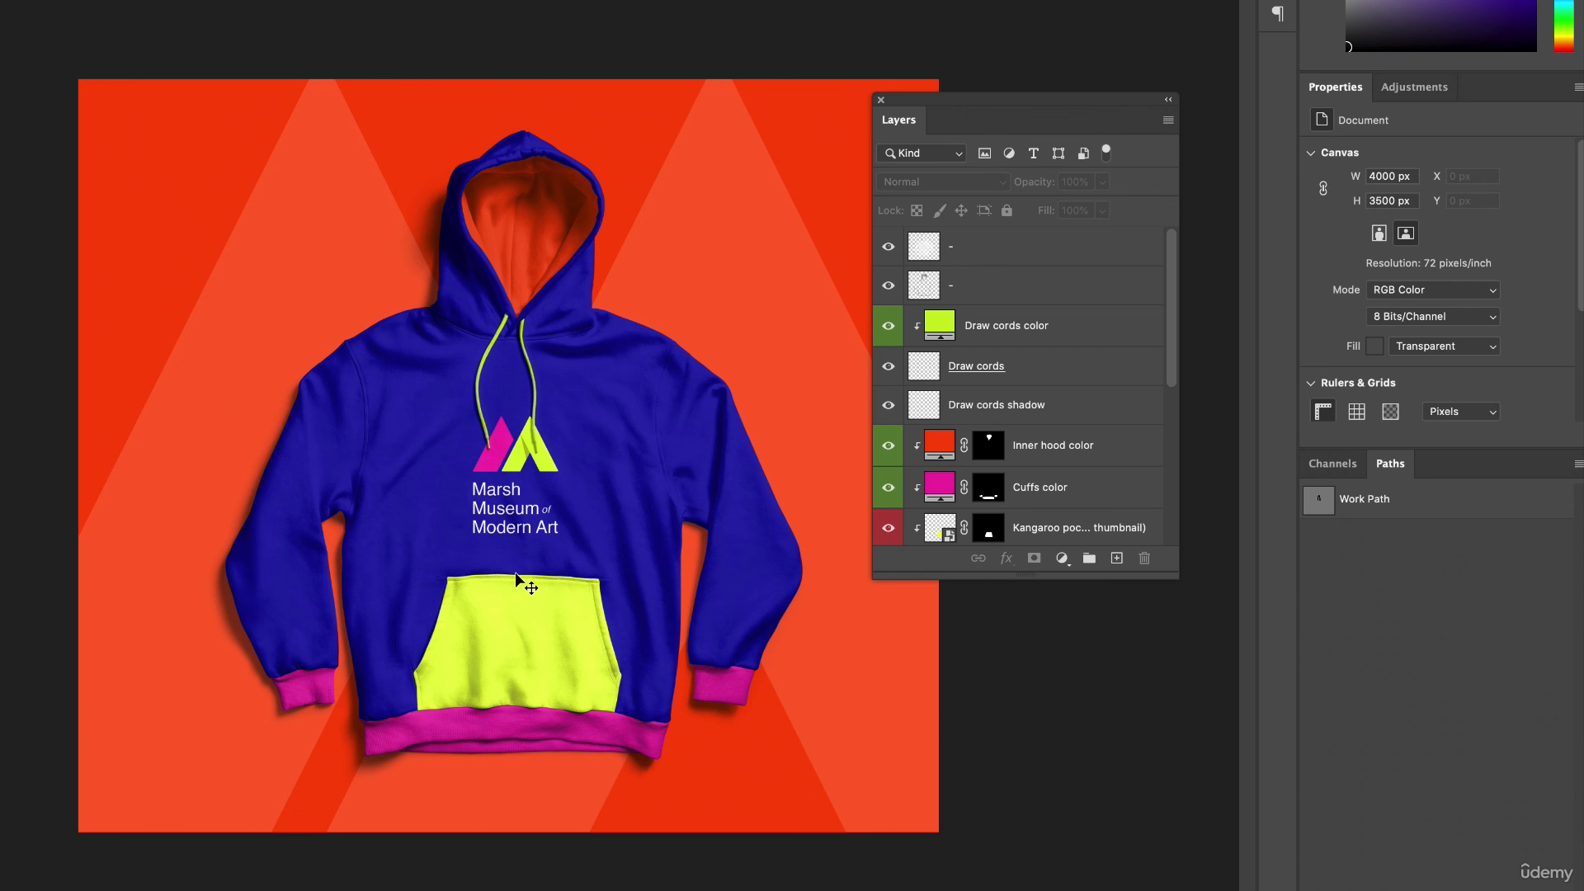